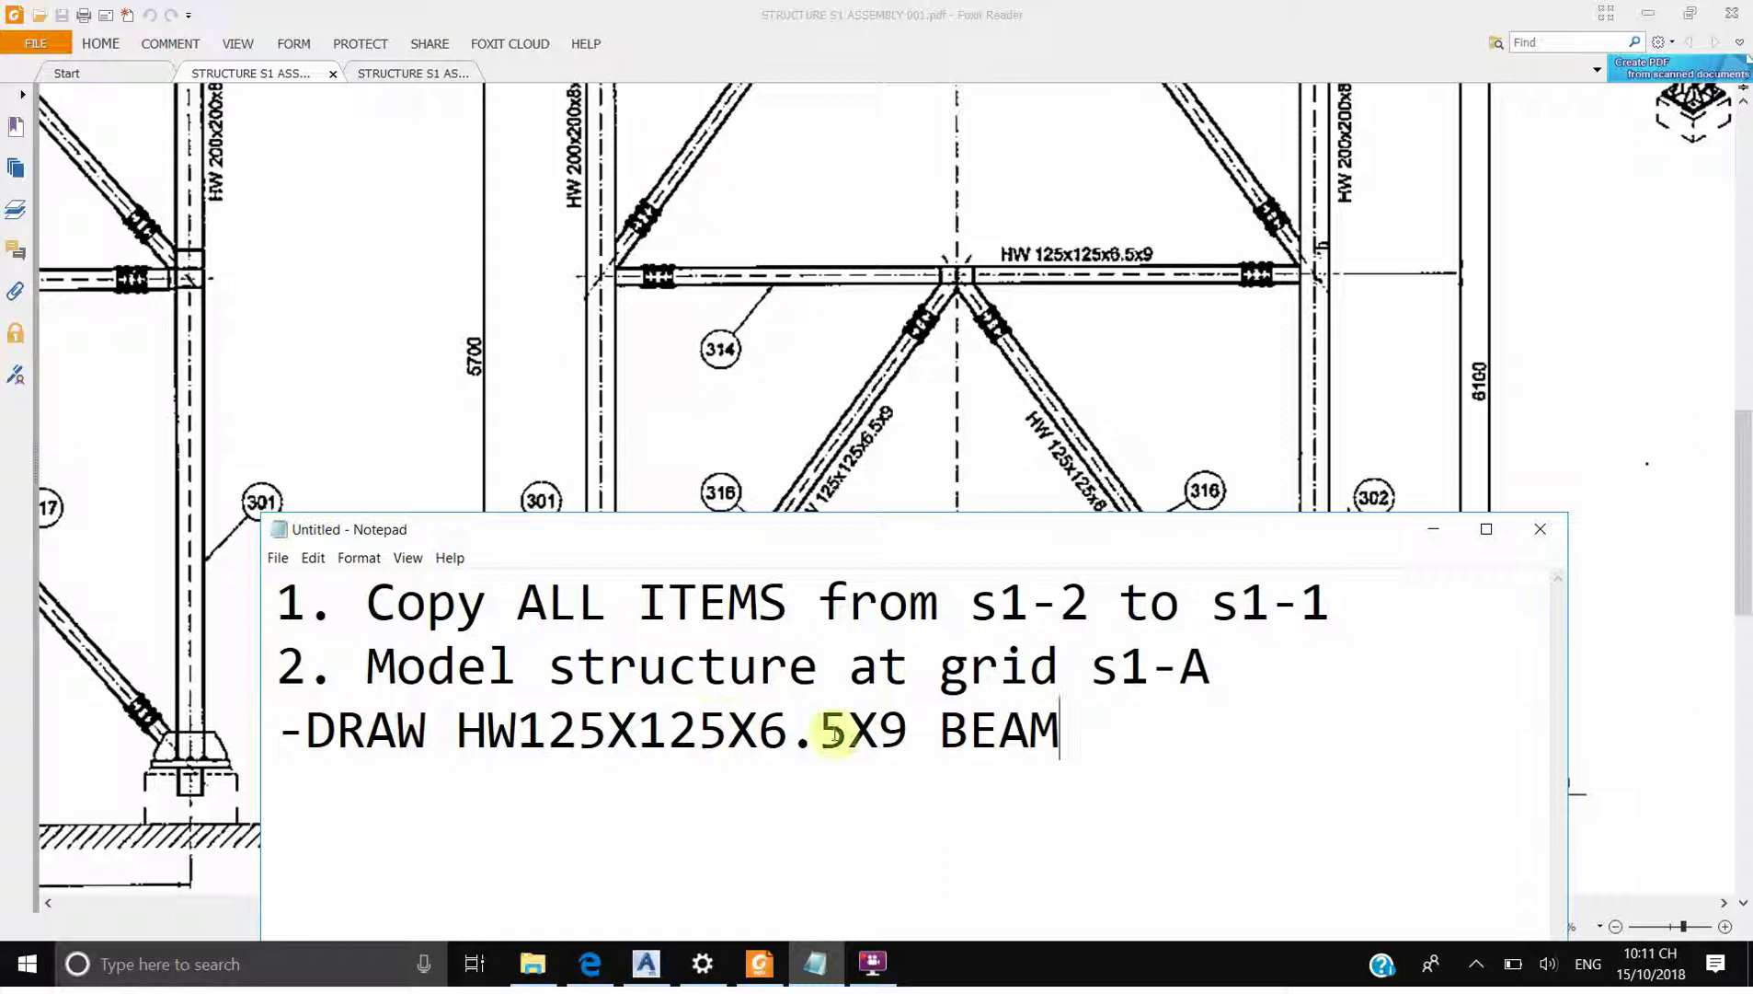
Append "@ EL.+3800" to the HW125X125X6.5X9 beam line in the Notepad notes, using the English (United States) US keyboard
{"action": "left_click", "coordinate": [1346, 452]}
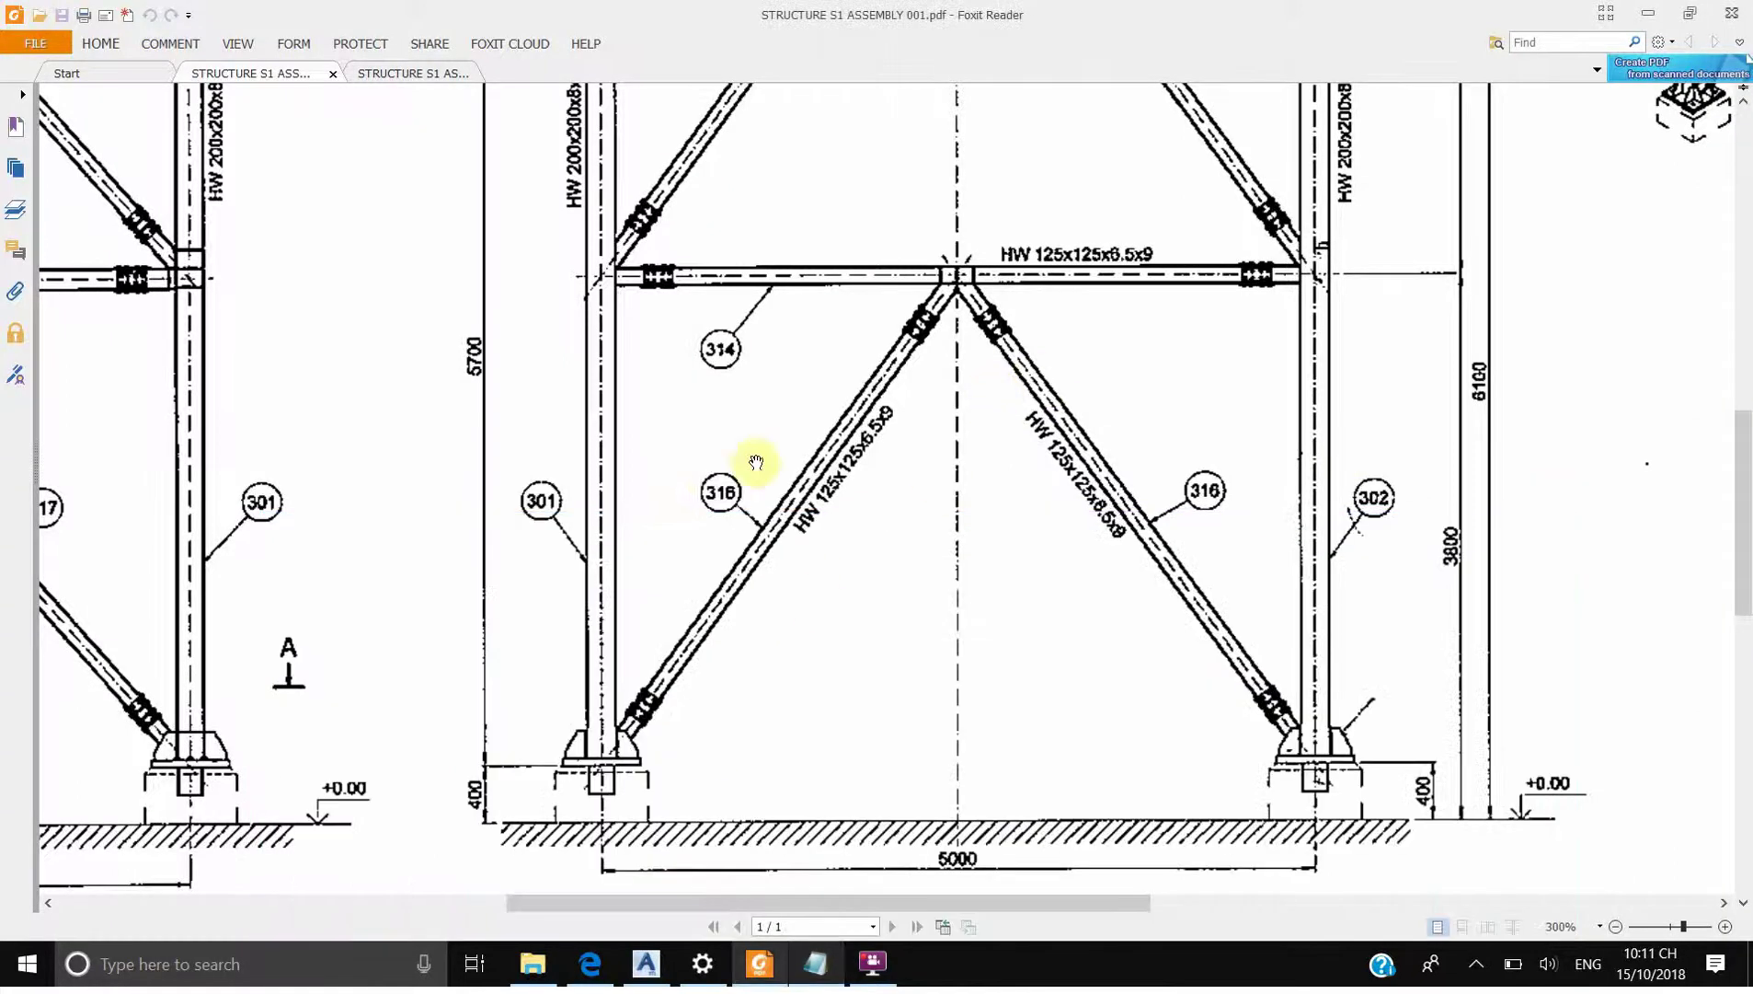
{"action": "left_click", "coordinate": [815, 963]}
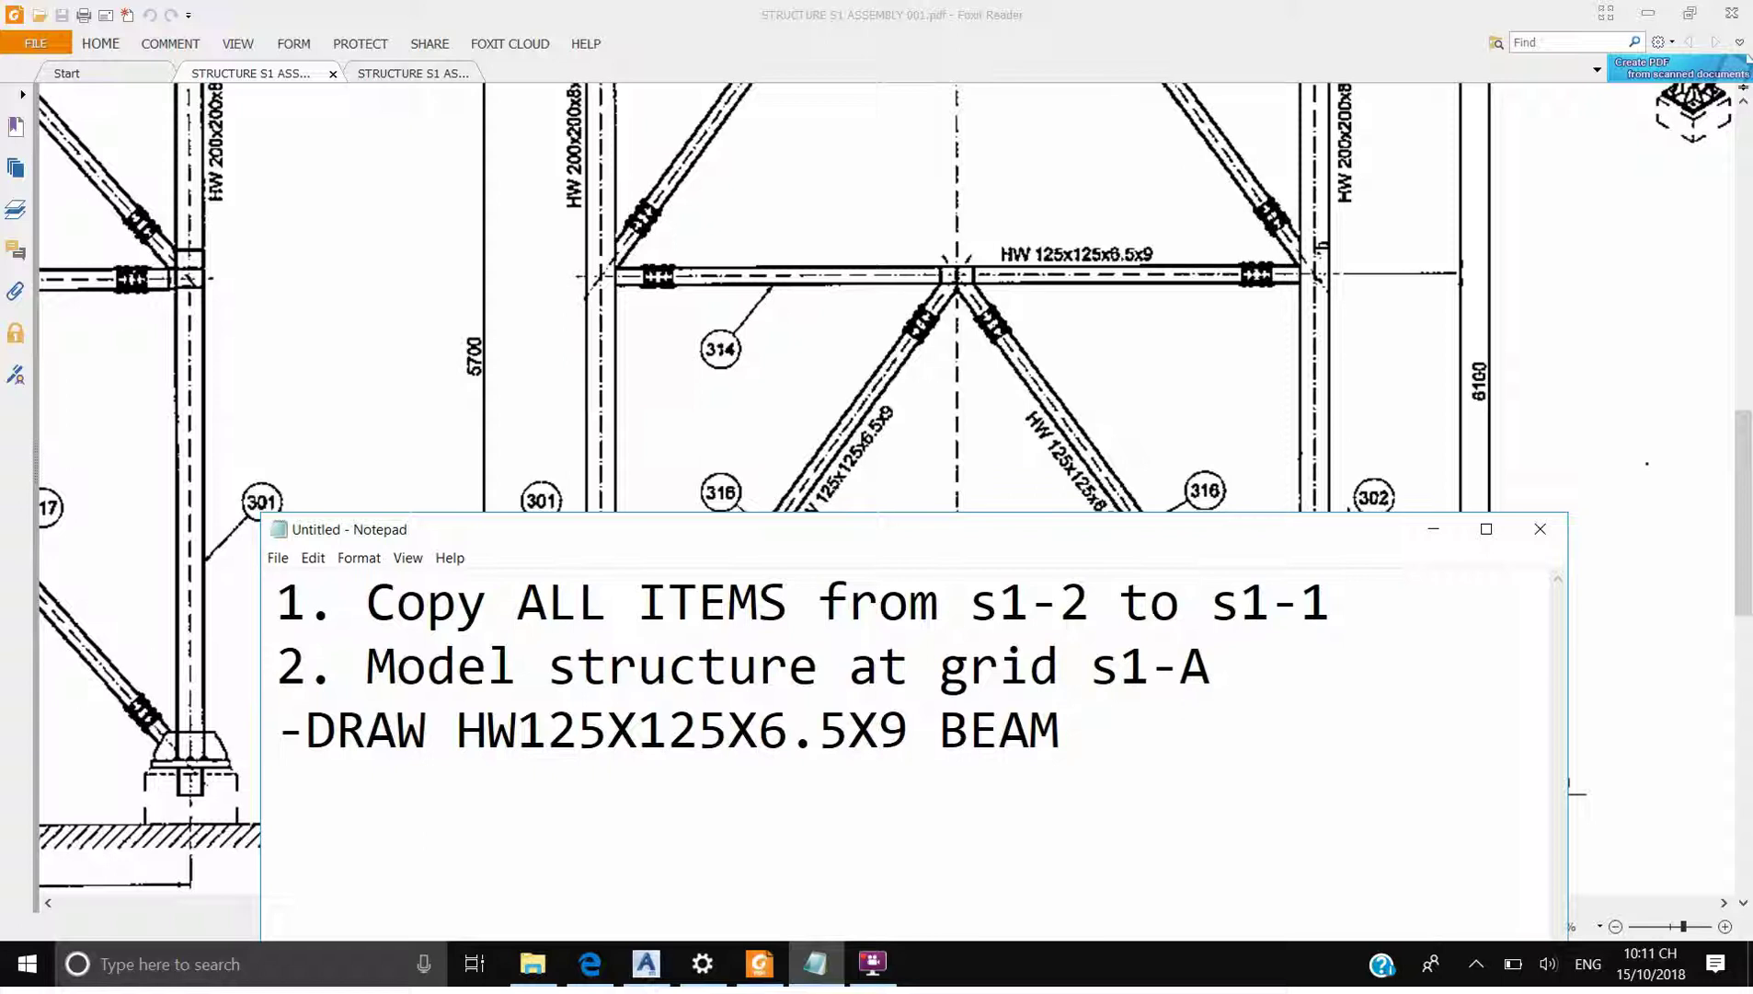
{"action": "left_click", "coordinate": [1588, 964]}
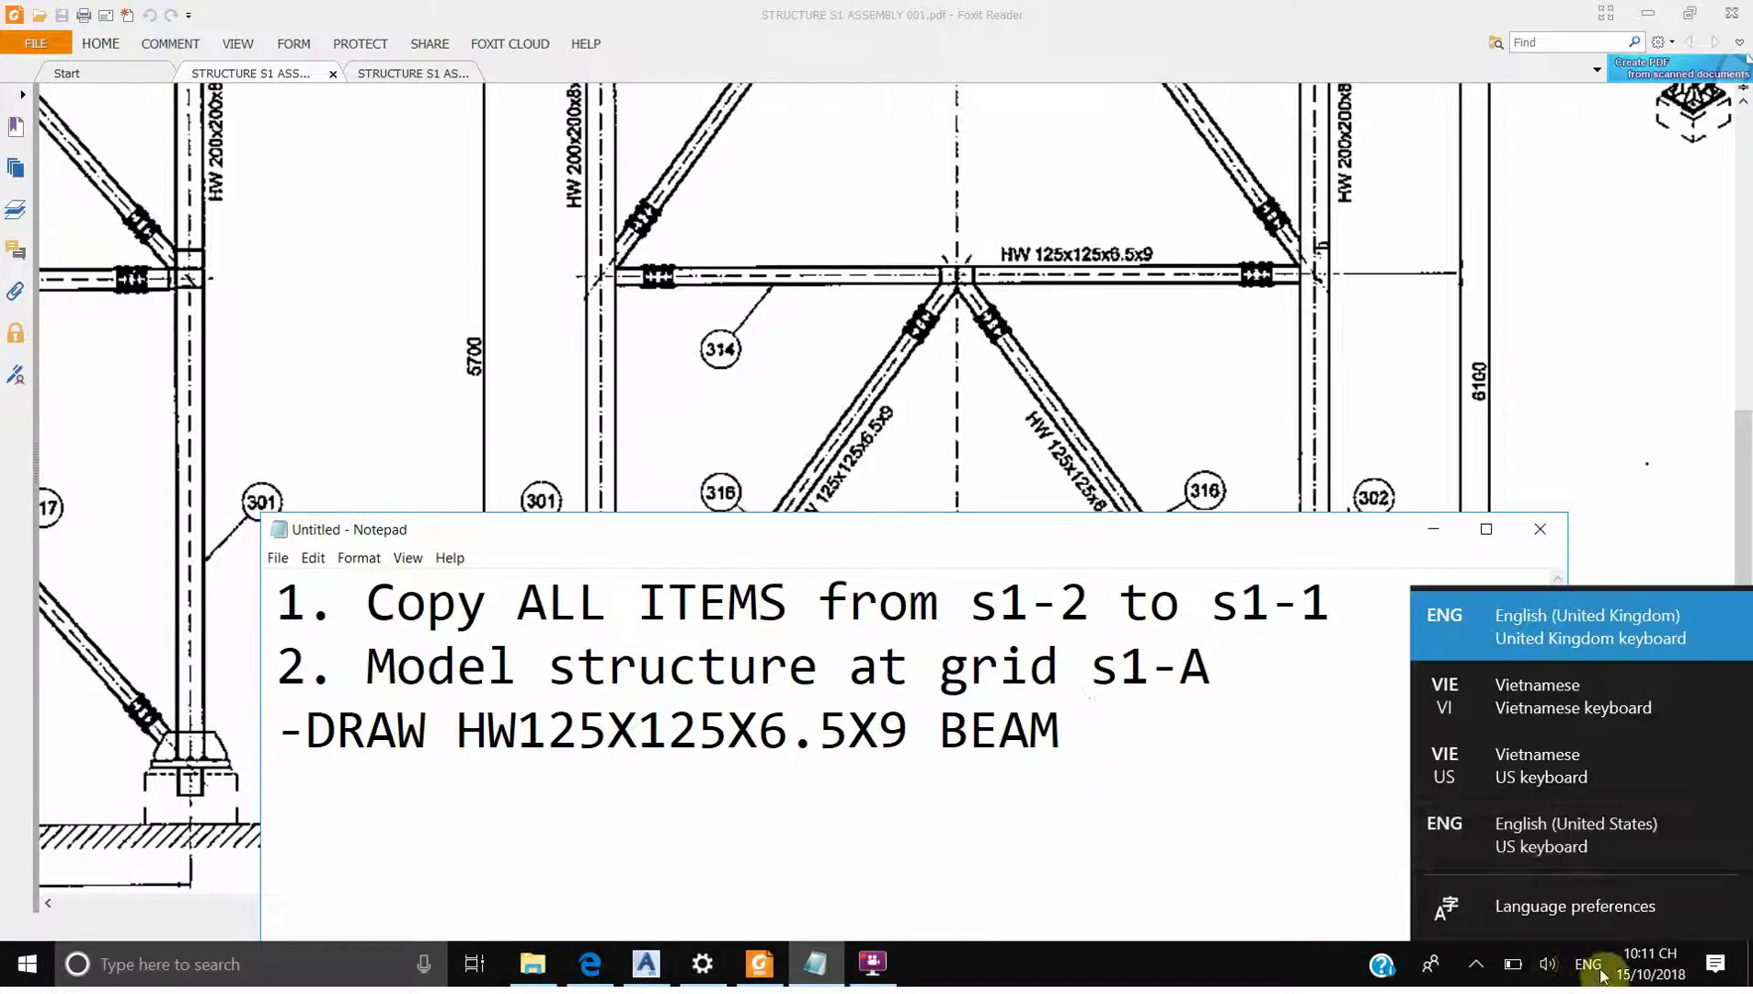
{"action": "left_click", "coordinate": [1557, 829]}
{"action": "type", "text": "@"}
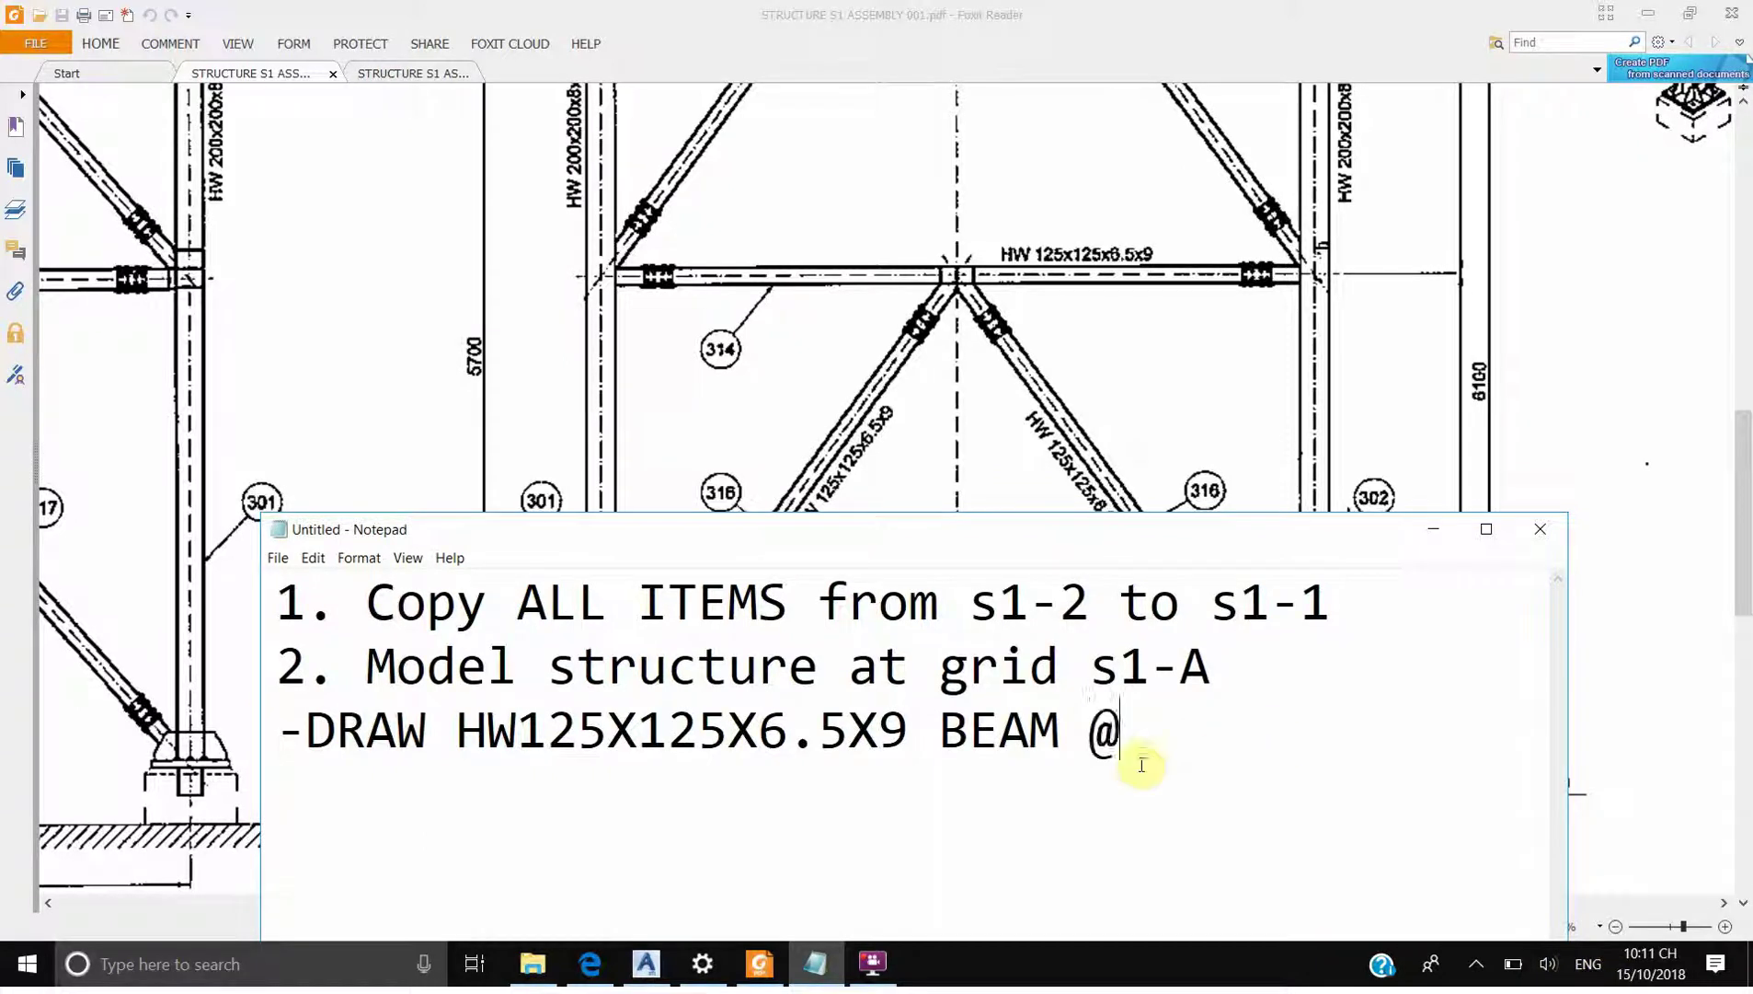
{"action": "left_click", "coordinate": [1426, 440]}
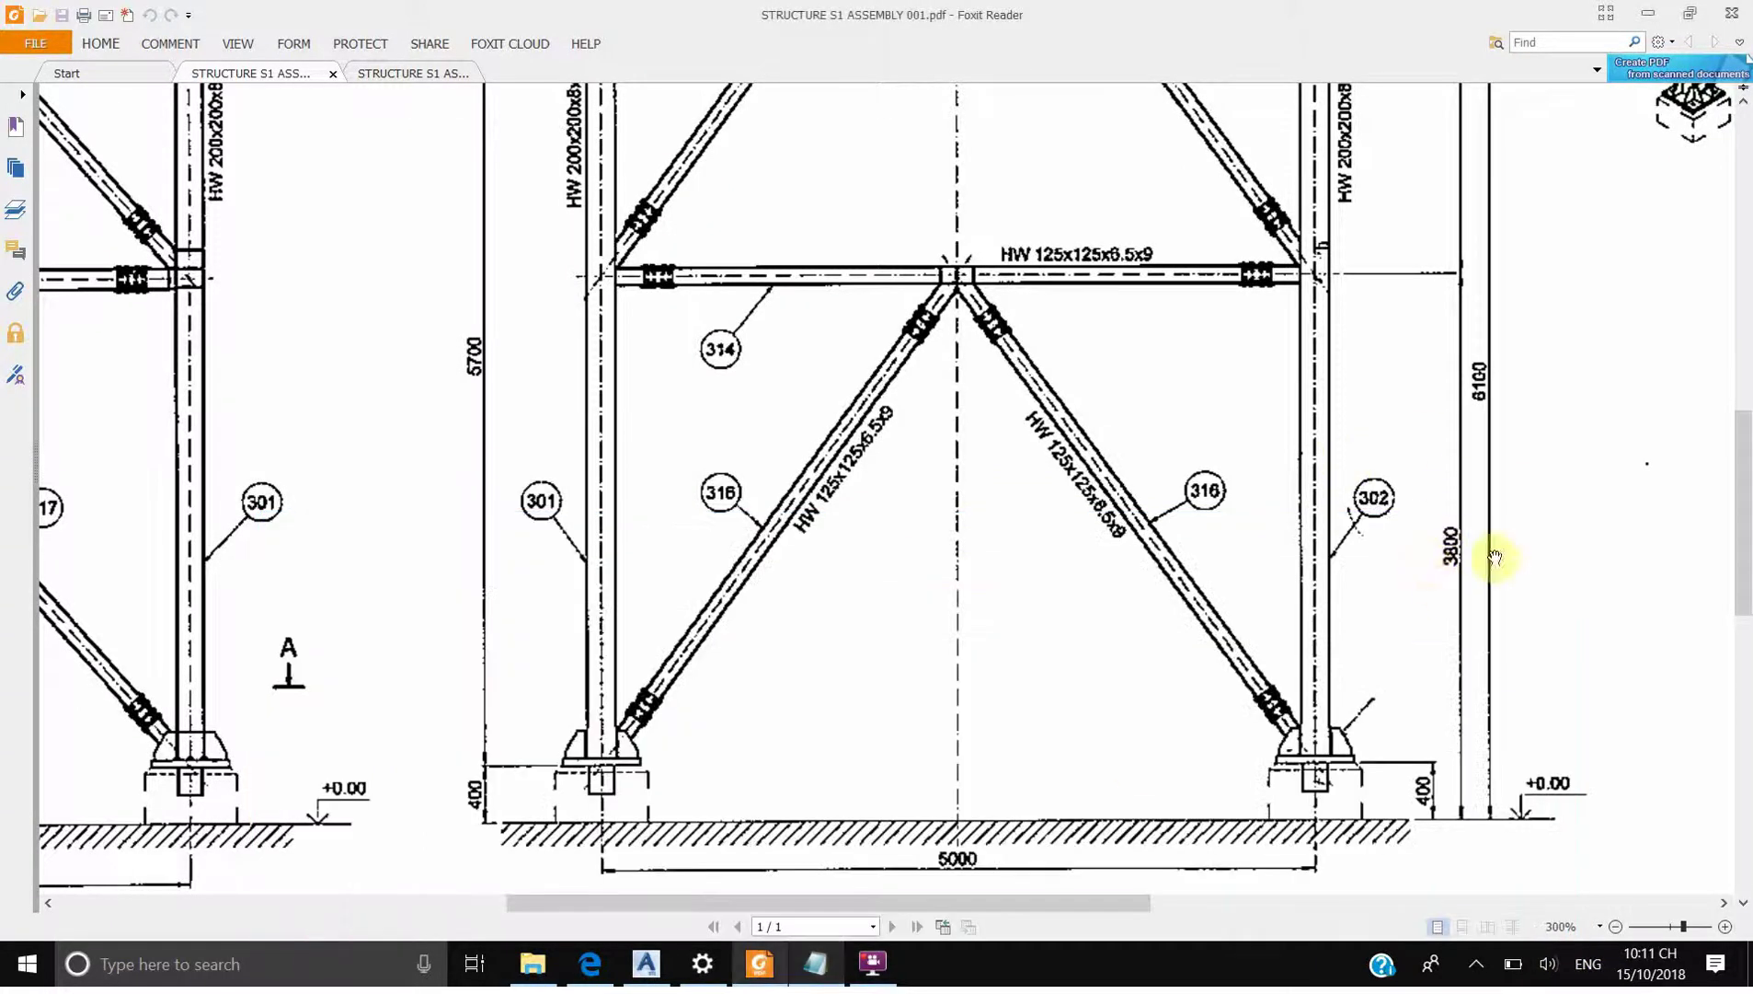
{"action": "left_click", "coordinate": [815, 964]}
{"action": "type", "text": "EL.+"}
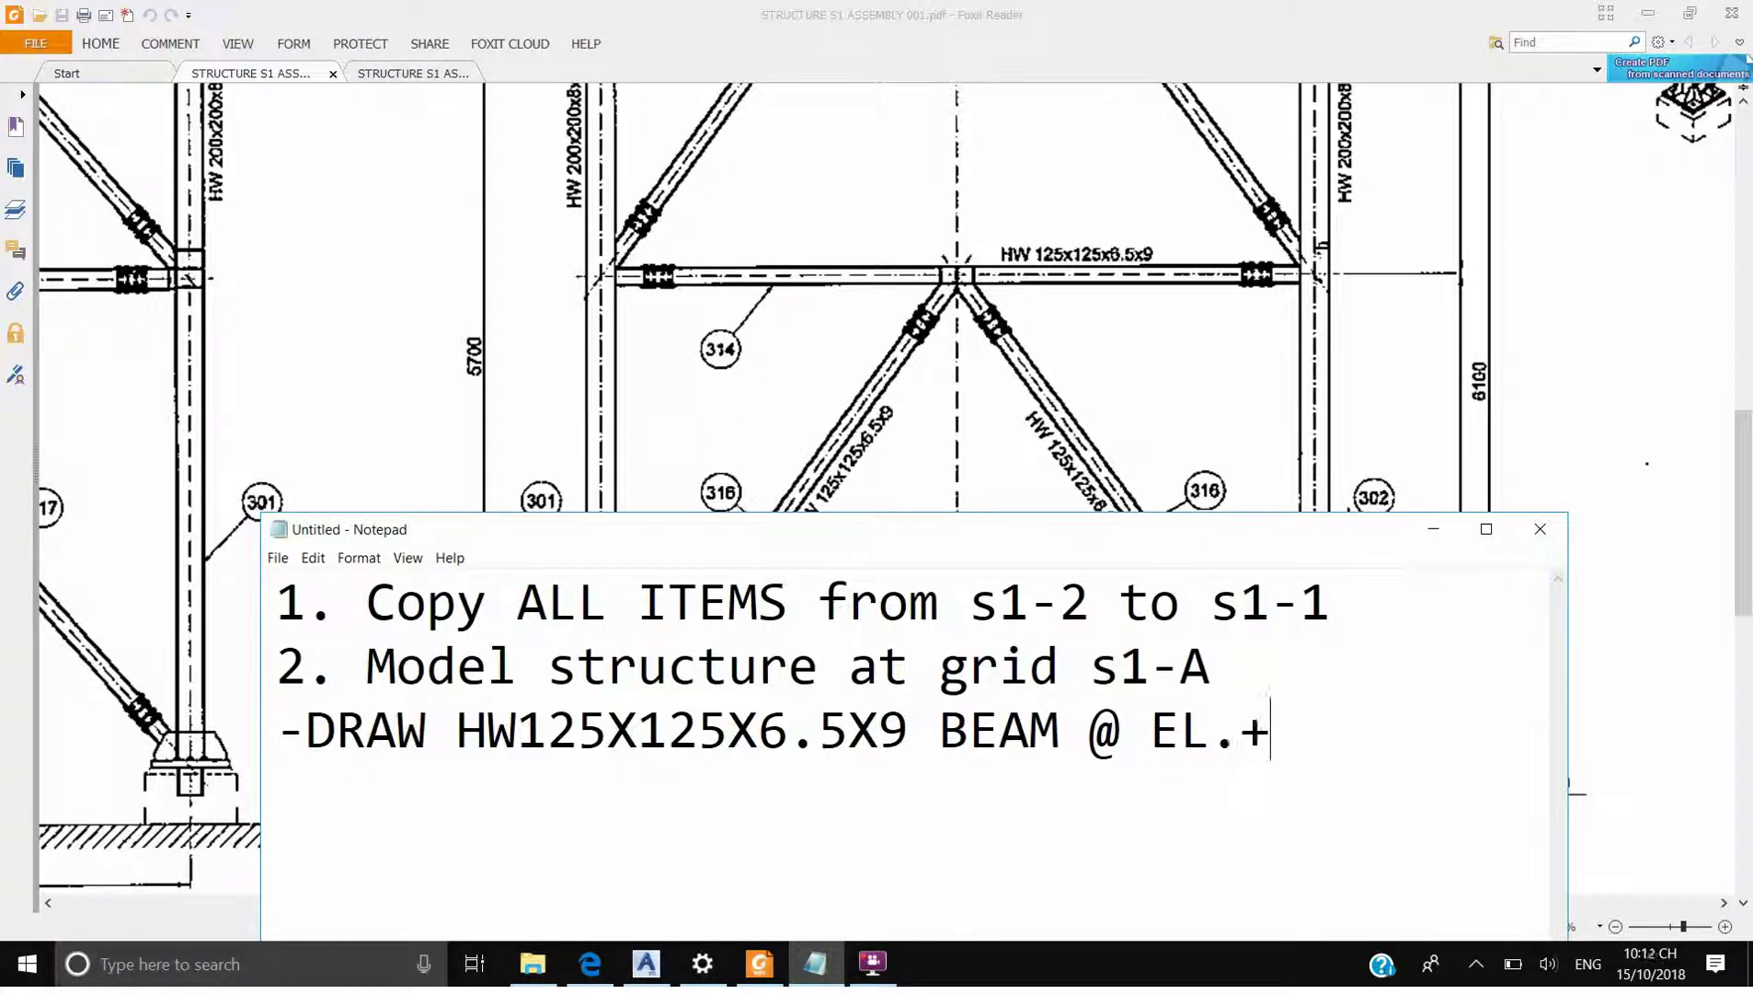
{"action": "type", "text": "3800"}
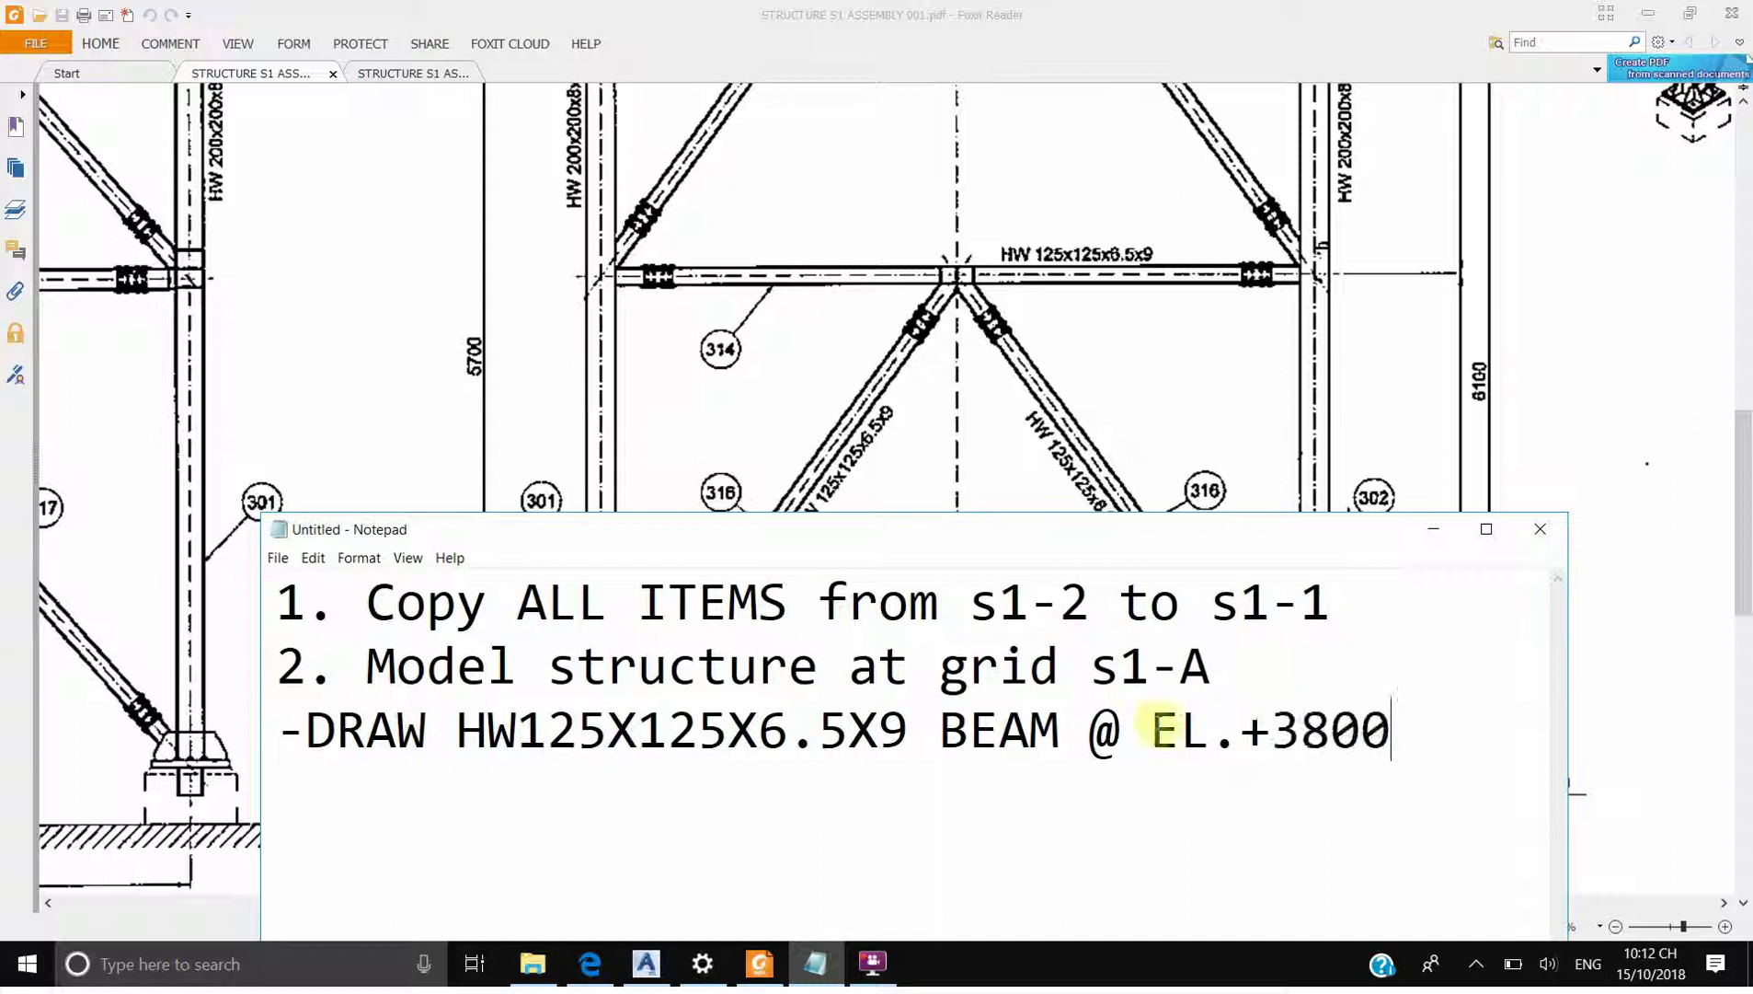
Reposition the notes window over the PDF drawing to examine the beam's elevation dimension and its end connections at the columns
{"action": "left_click_drag", "start_coordinate": [989, 536], "coordinate": [894, 690]}
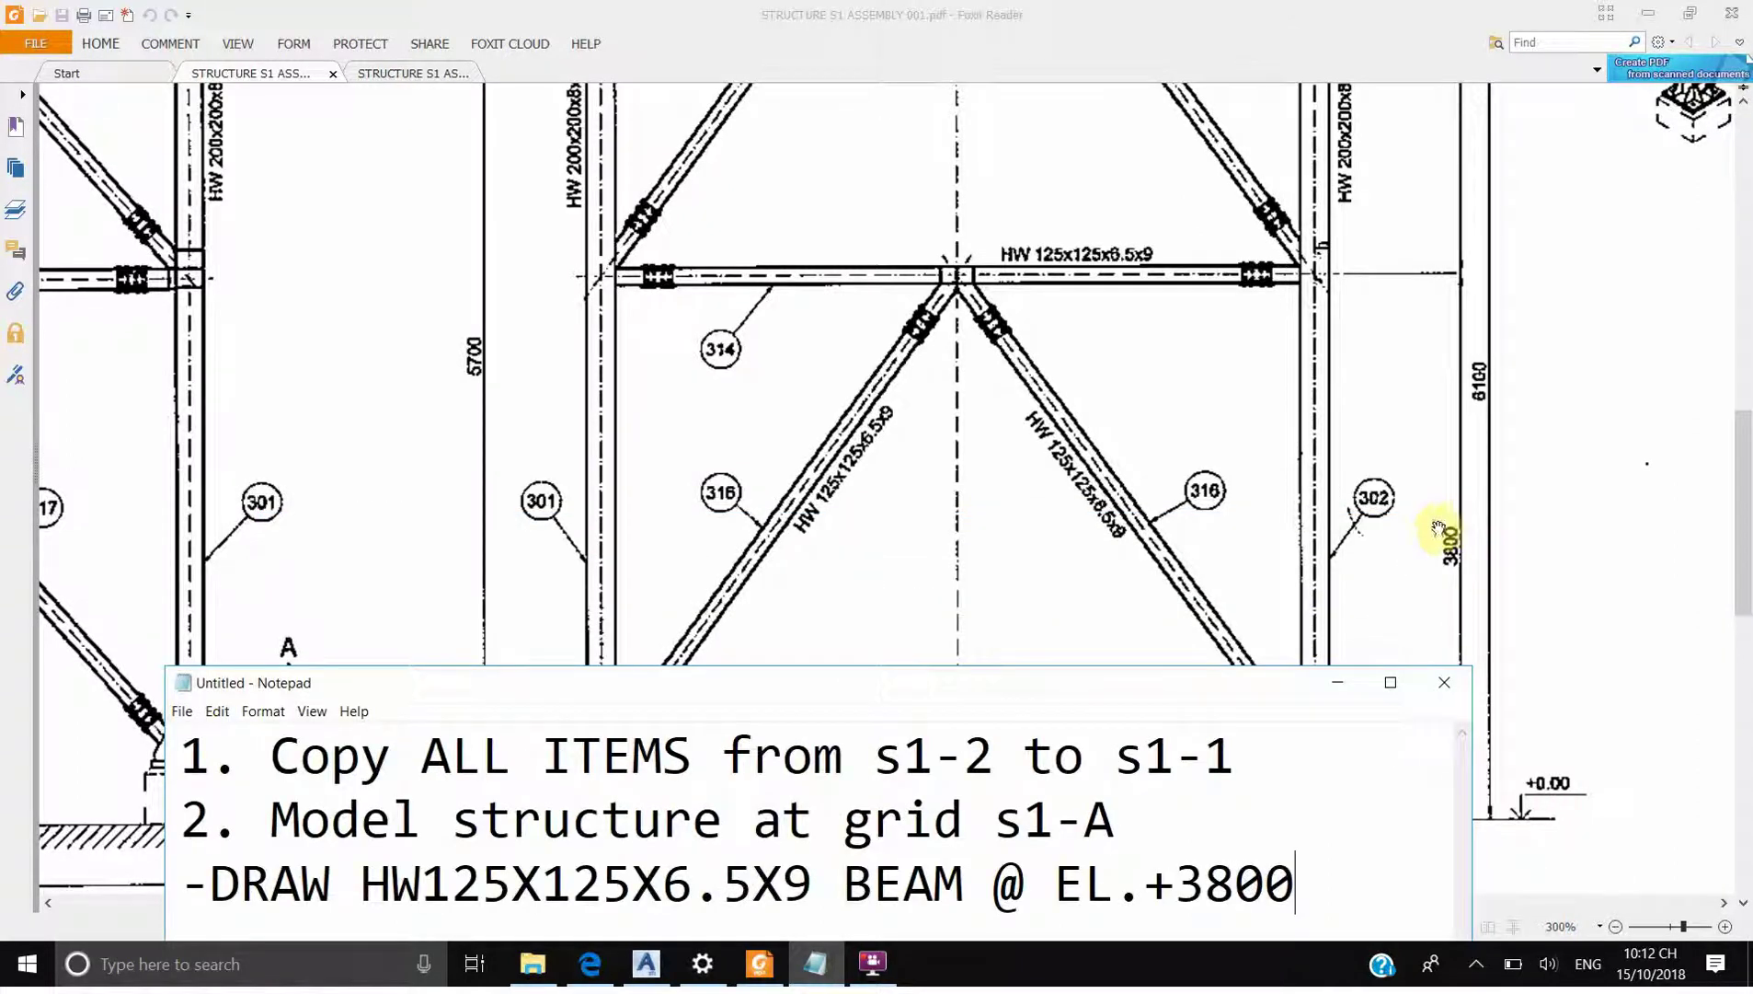
{"action": "mouse_move", "coordinate": [1173, 684]}
{"action": "left_mouse_down"}
{"action": "mouse_move", "coordinate": [995, 432]}
{"action": "mouse_move", "coordinate": [921, 251]}
{"action": "left_mouse_up"}
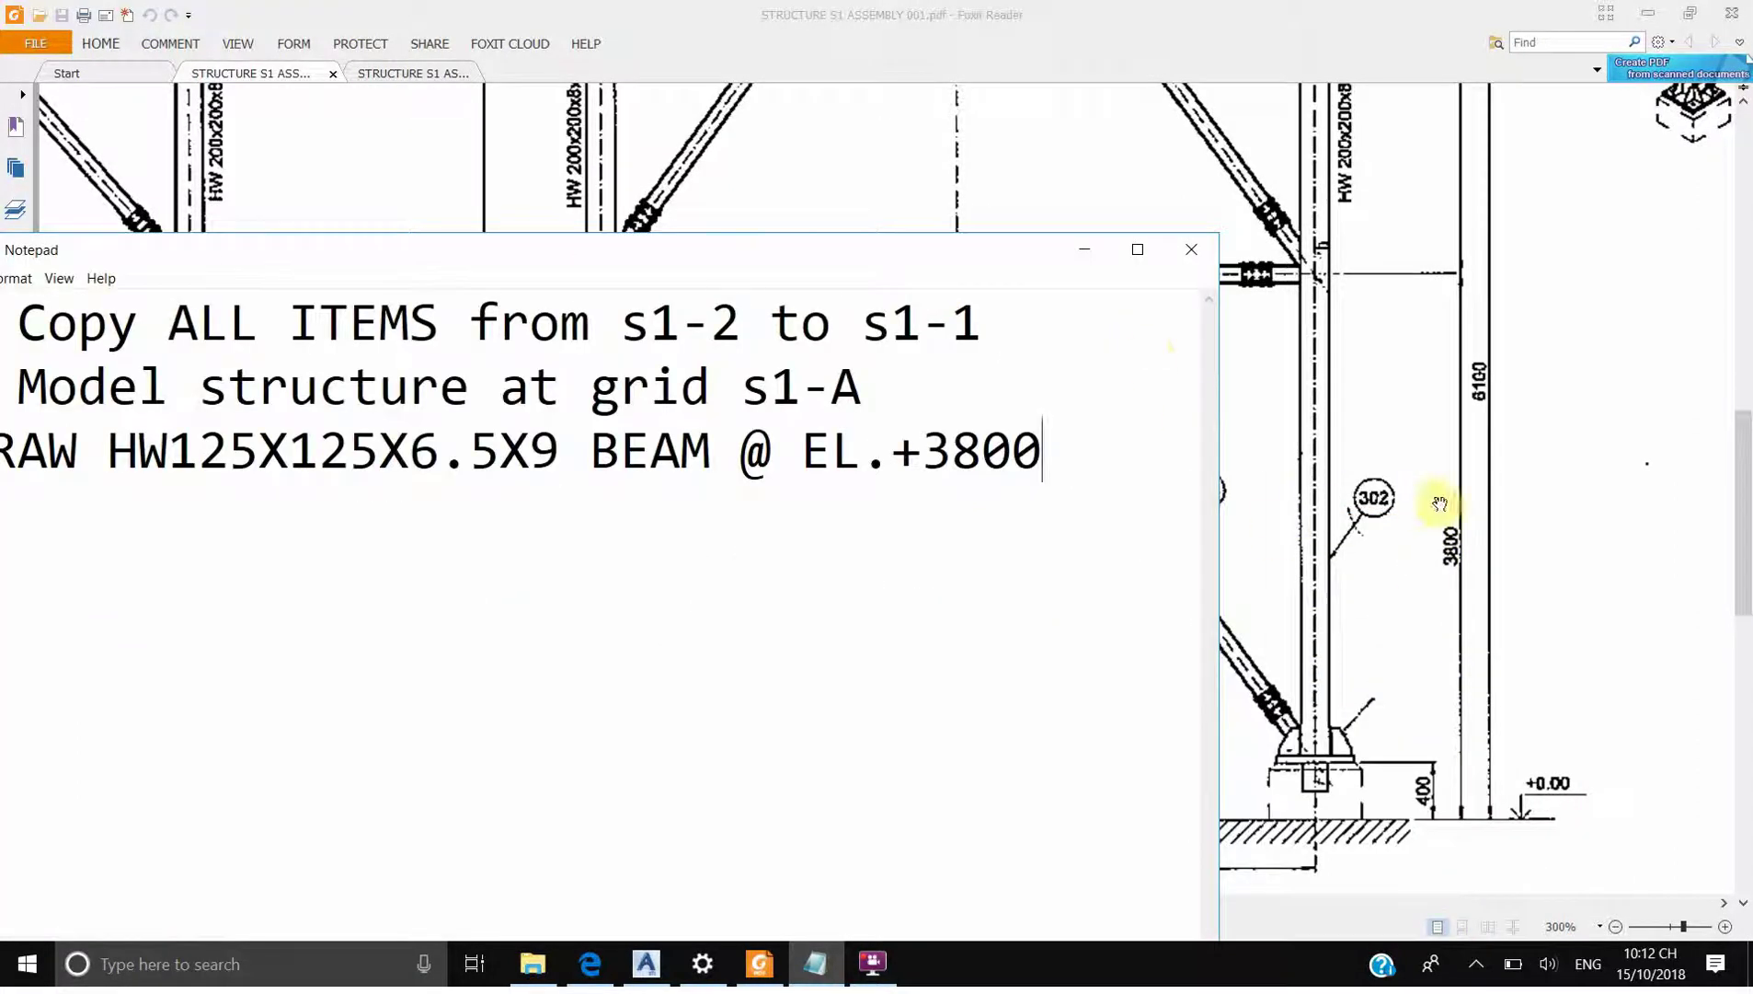
{"action": "left_click_drag", "start_coordinate": [745, 256], "coordinate": [876, 384]}
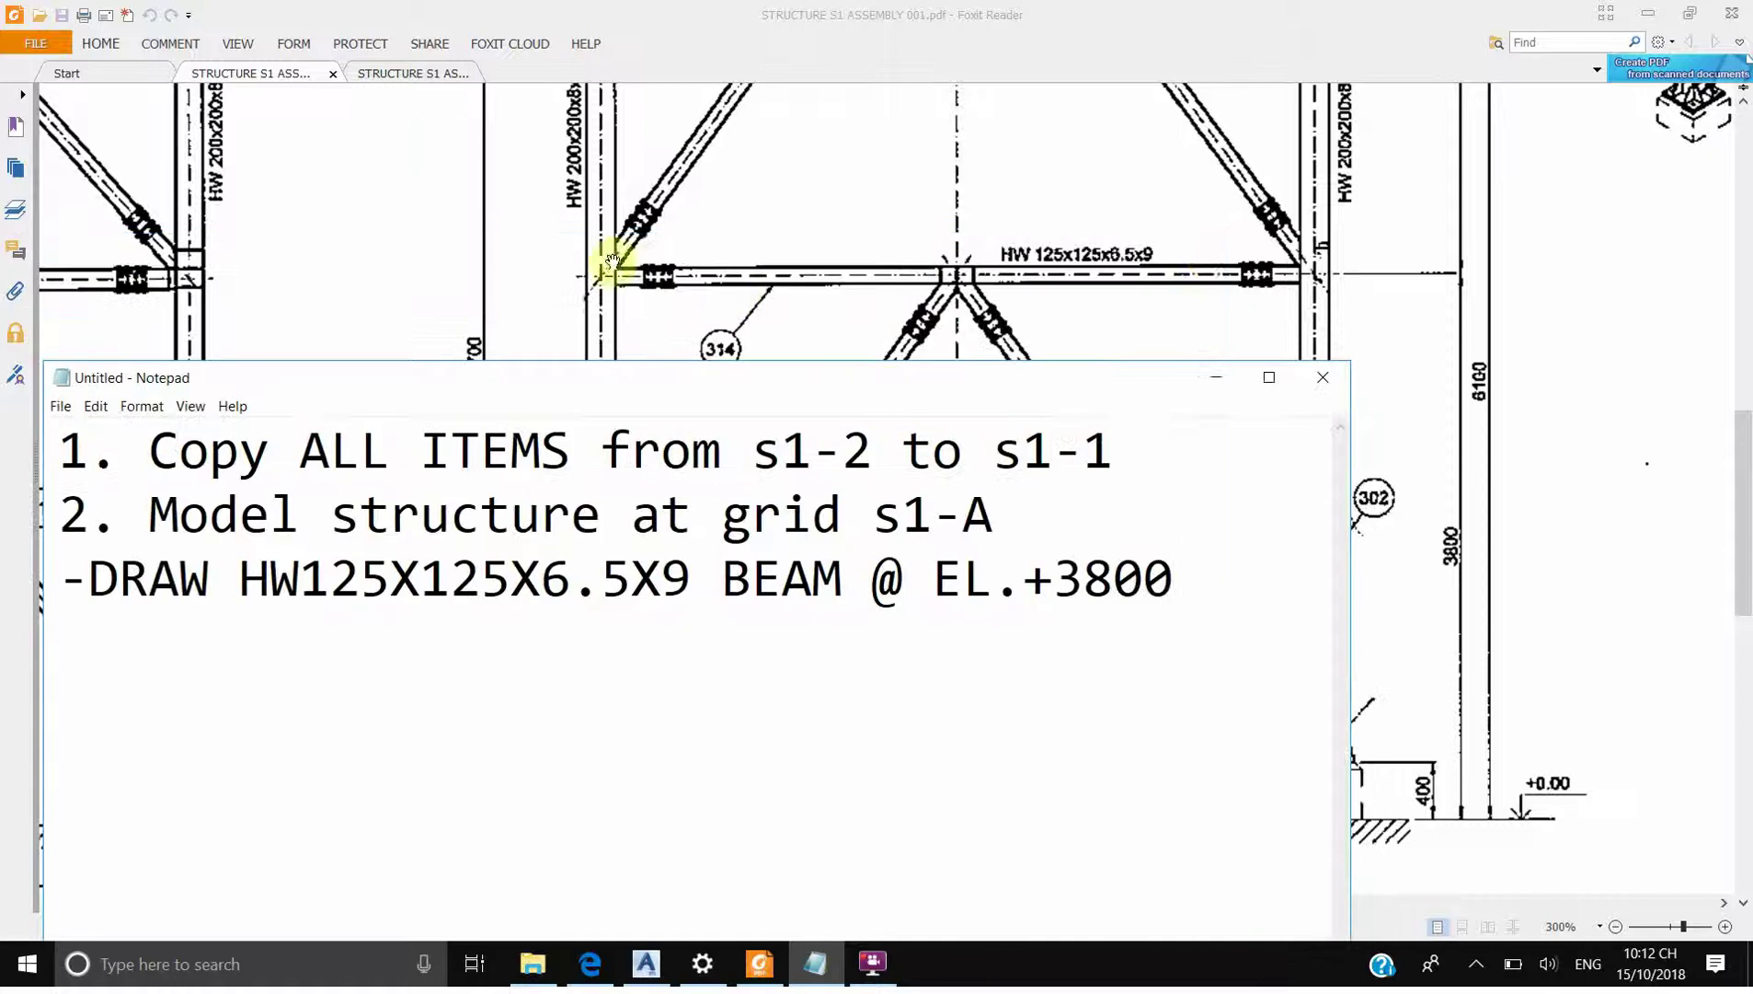
Switch to Advance Steel and activate the EL.+3800 model view
{"action": "left_click", "coordinate": [647, 964]}
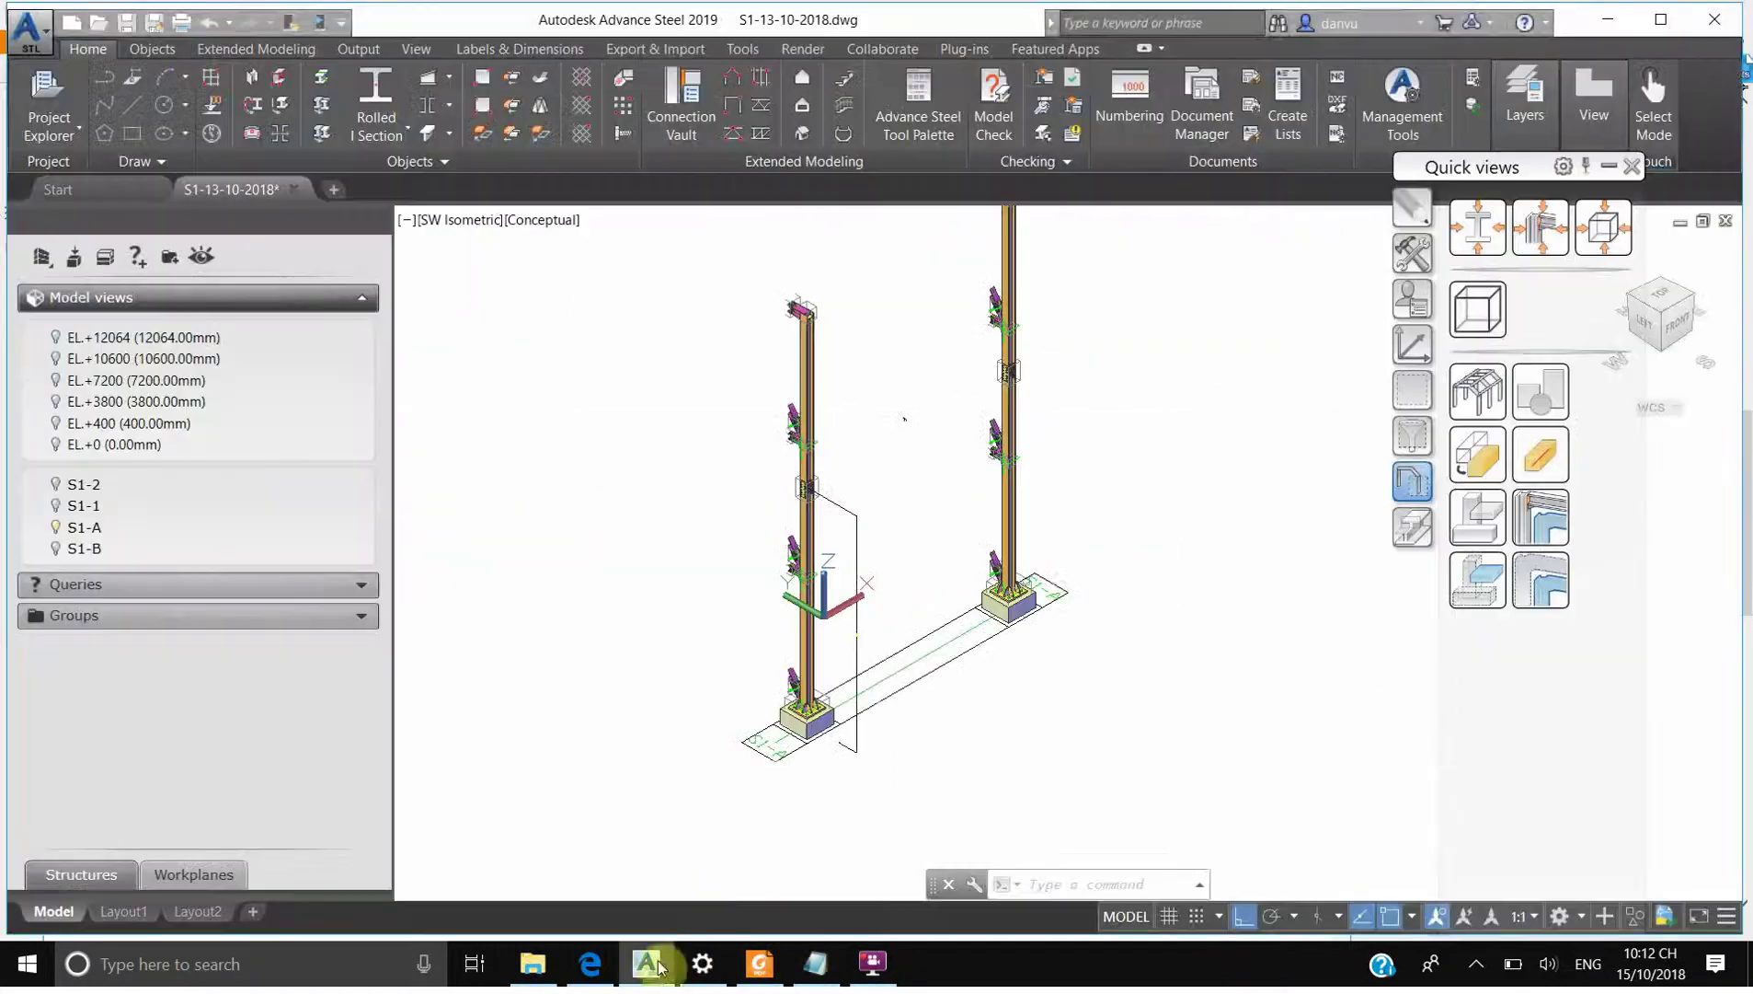
{"action": "scroll", "coordinate": [900, 360], "scroll_direction": "up", "scroll_amount": 2}
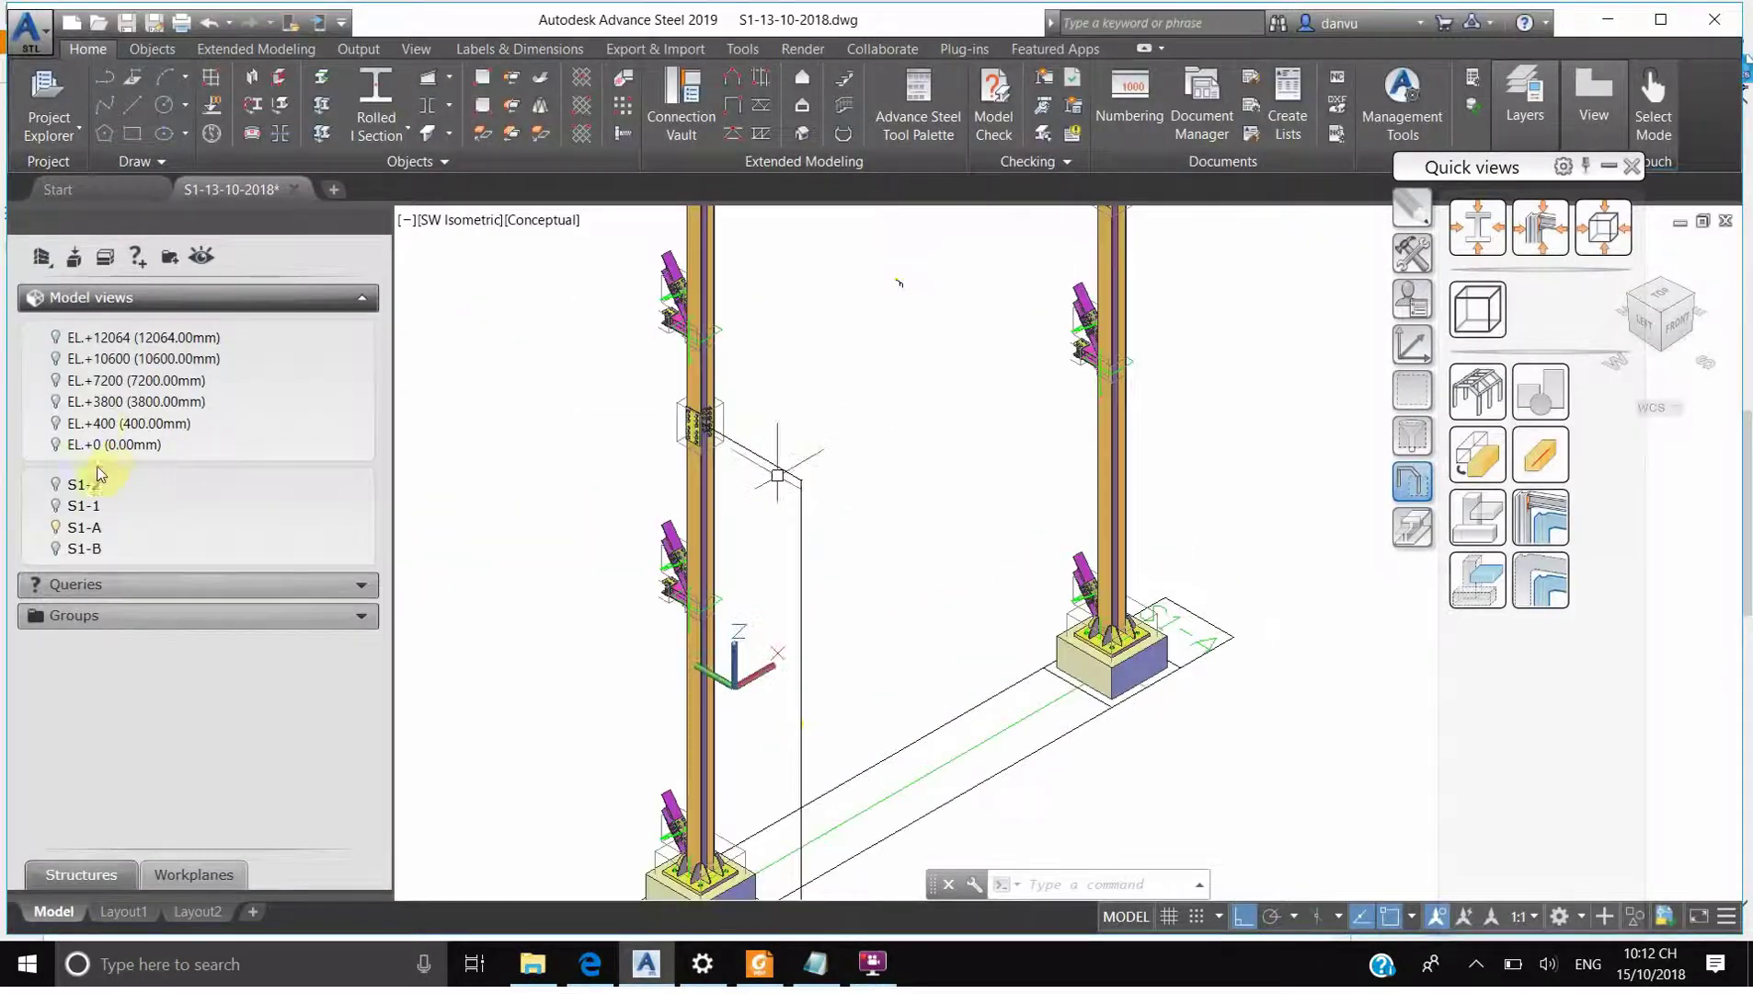
{"action": "right_click", "coordinate": [115, 402]}
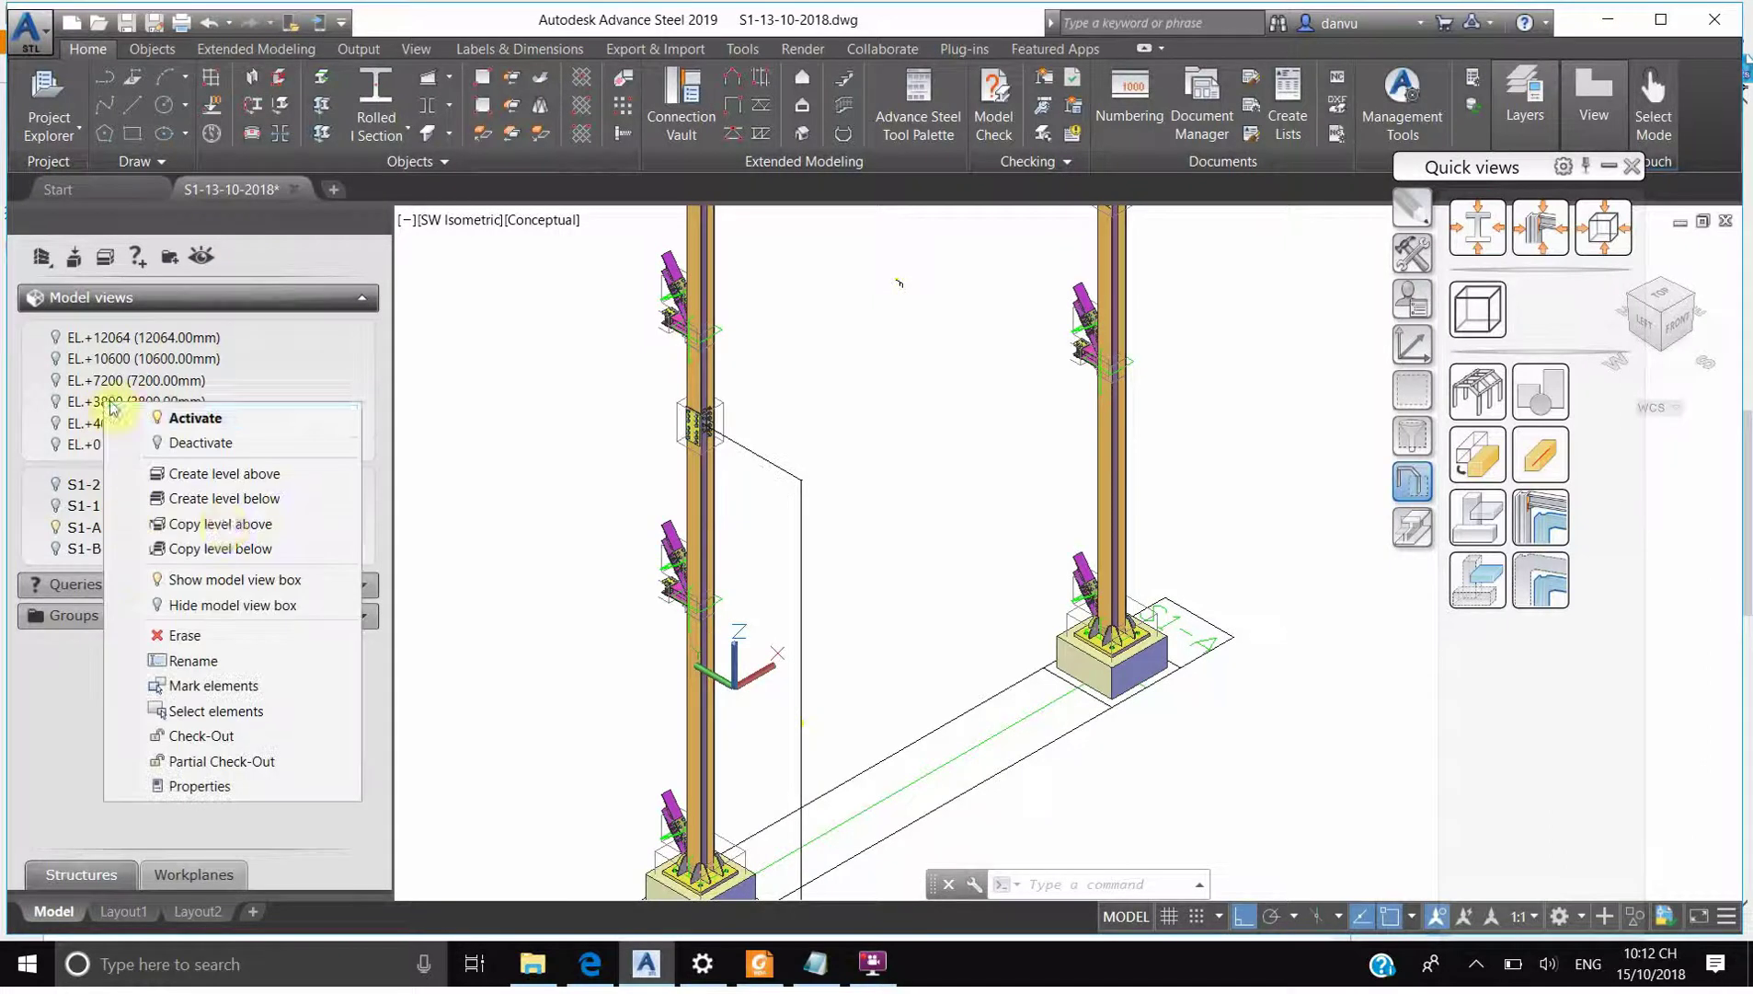
{"action": "left_click", "coordinate": [184, 415]}
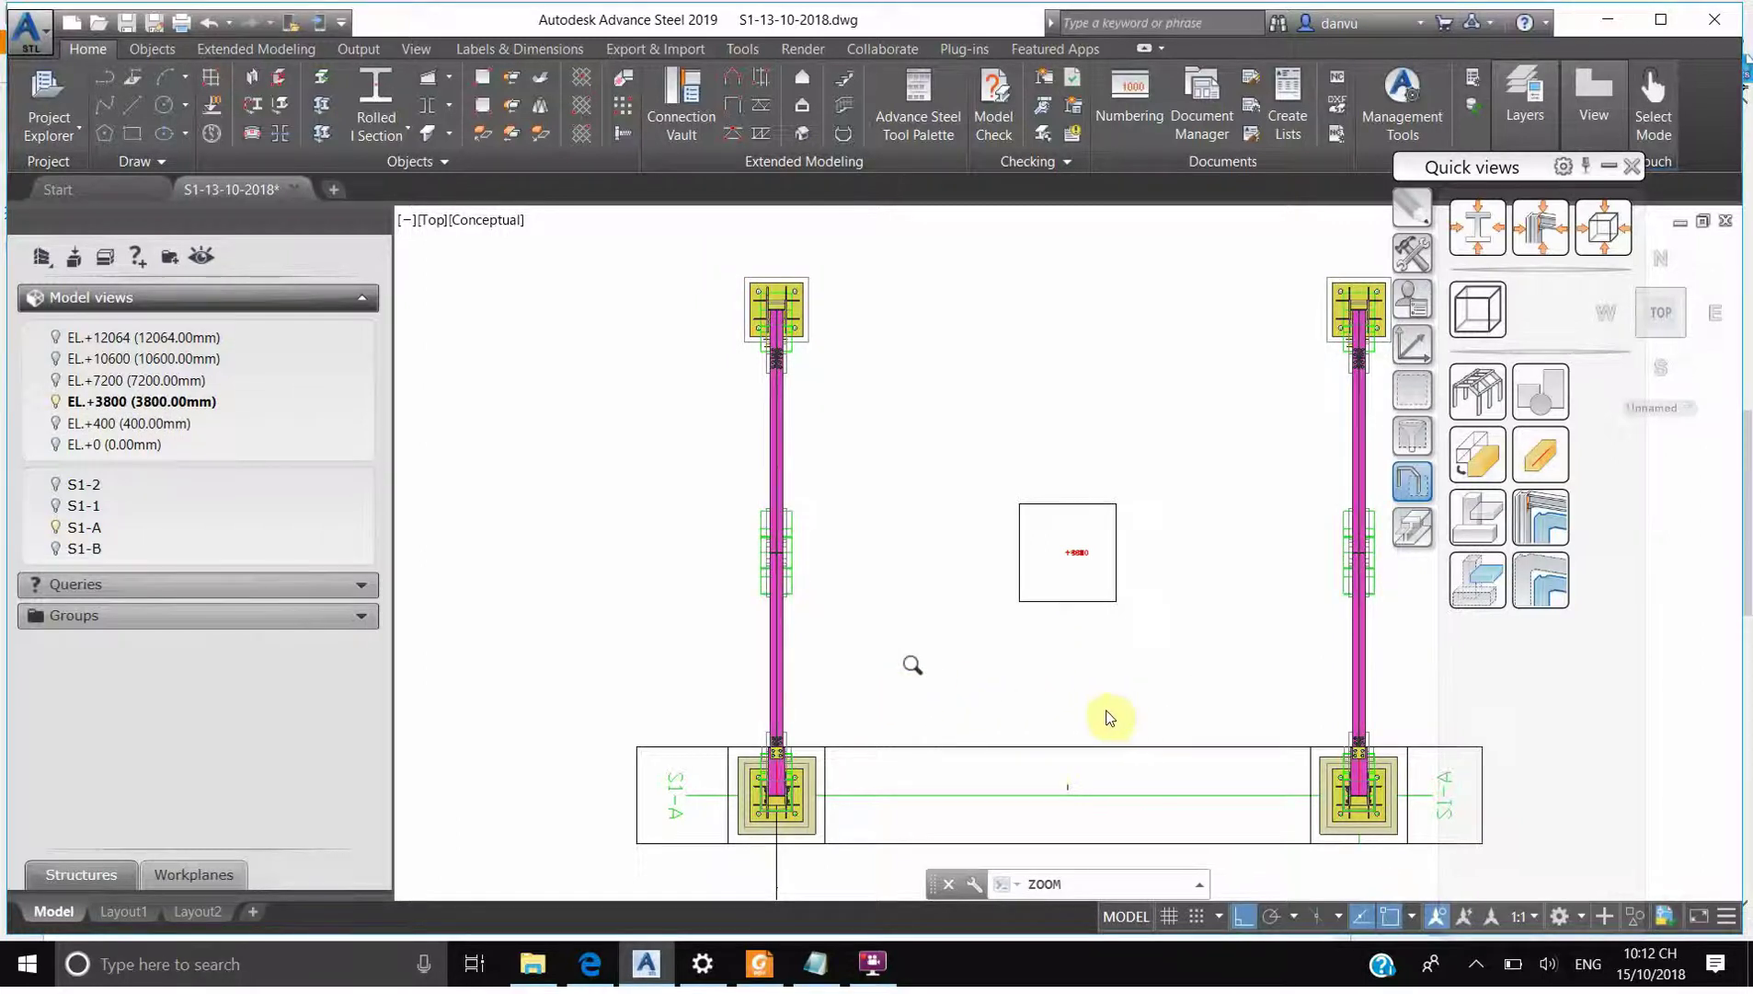
{"action": "scroll", "coordinate": [1100, 716], "scroll_direction": "up", "scroll_amount": 2}
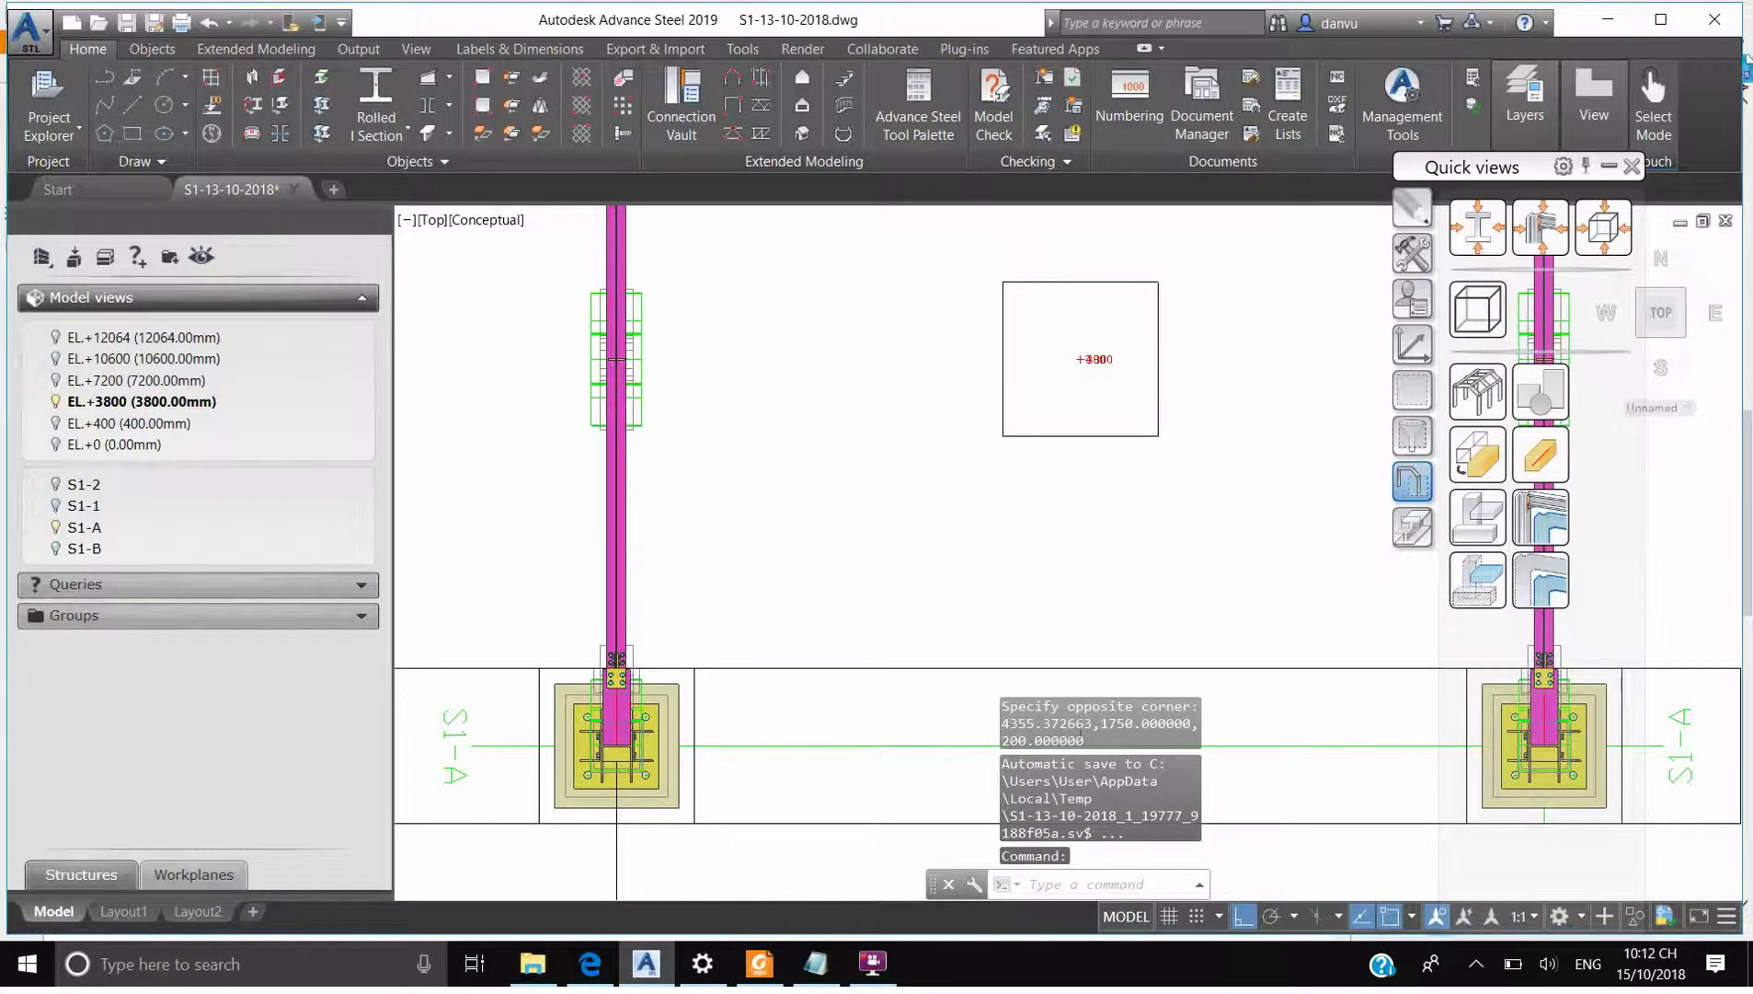
{"action": "scroll", "coordinate": [756, 552], "scroll_direction": "down", "scroll_amount": 2}
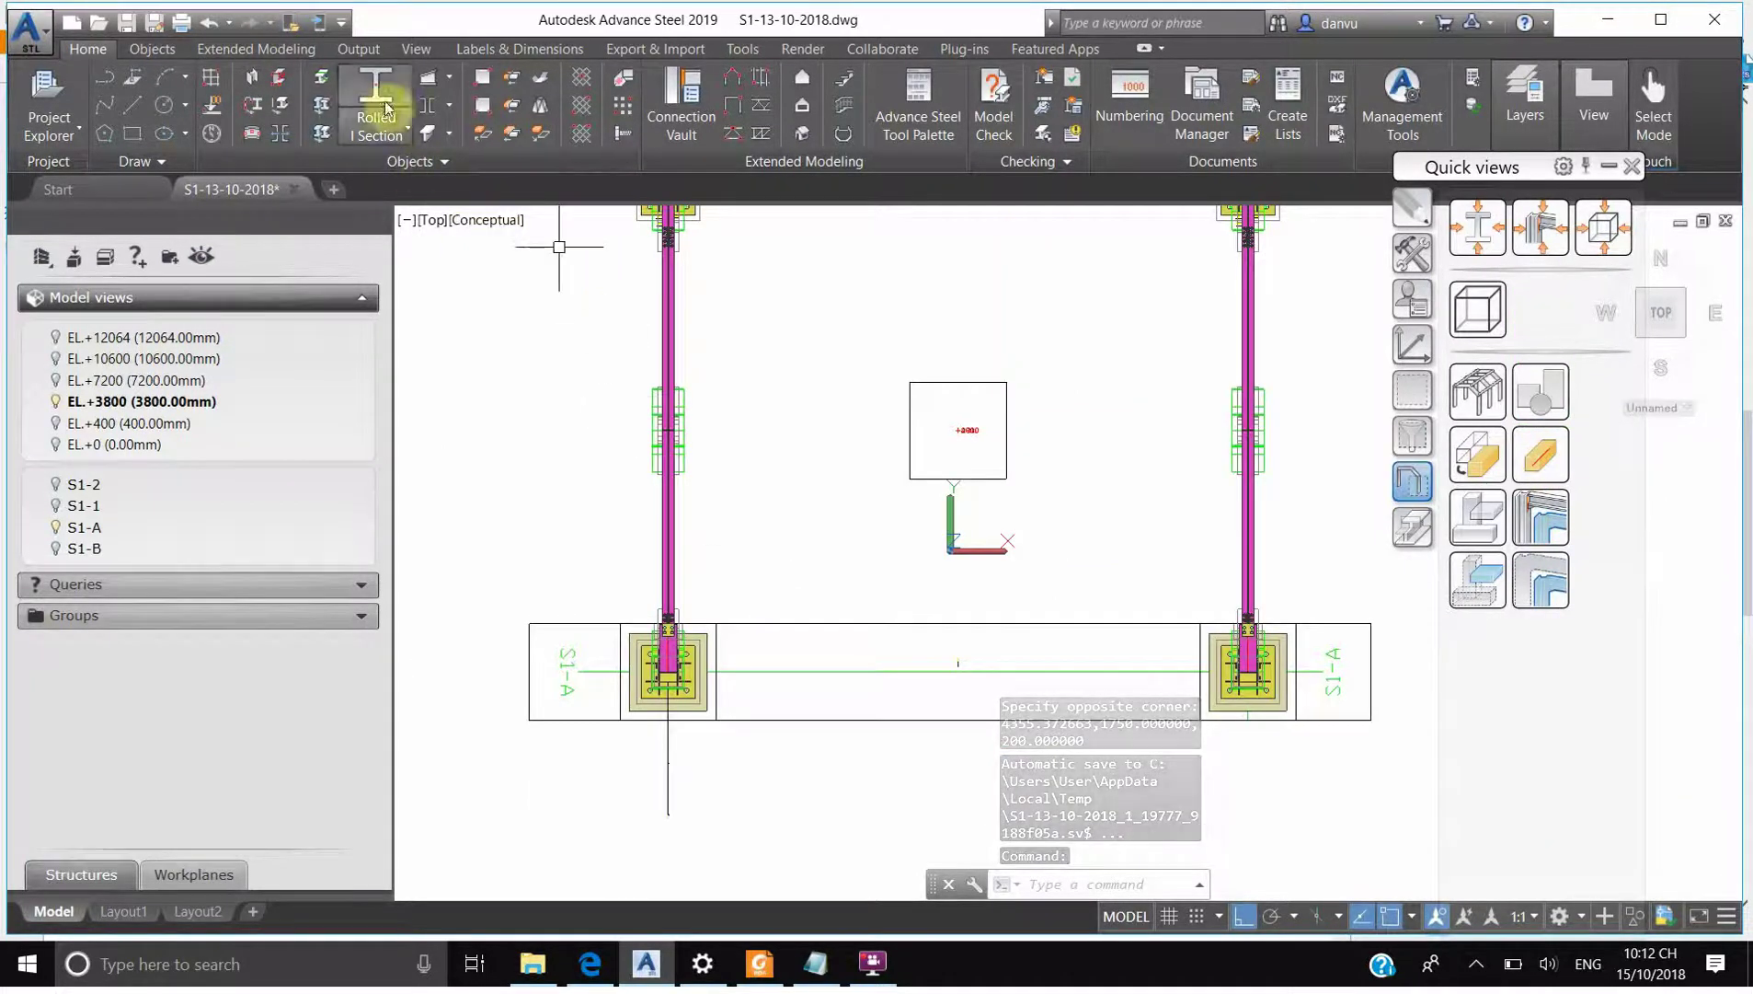
Start a Rolled I Section beam on grid S1-A at the node where the cross beam meets the western column
{"action": "right_click", "coordinate": [582, 439], "text": "shift"}
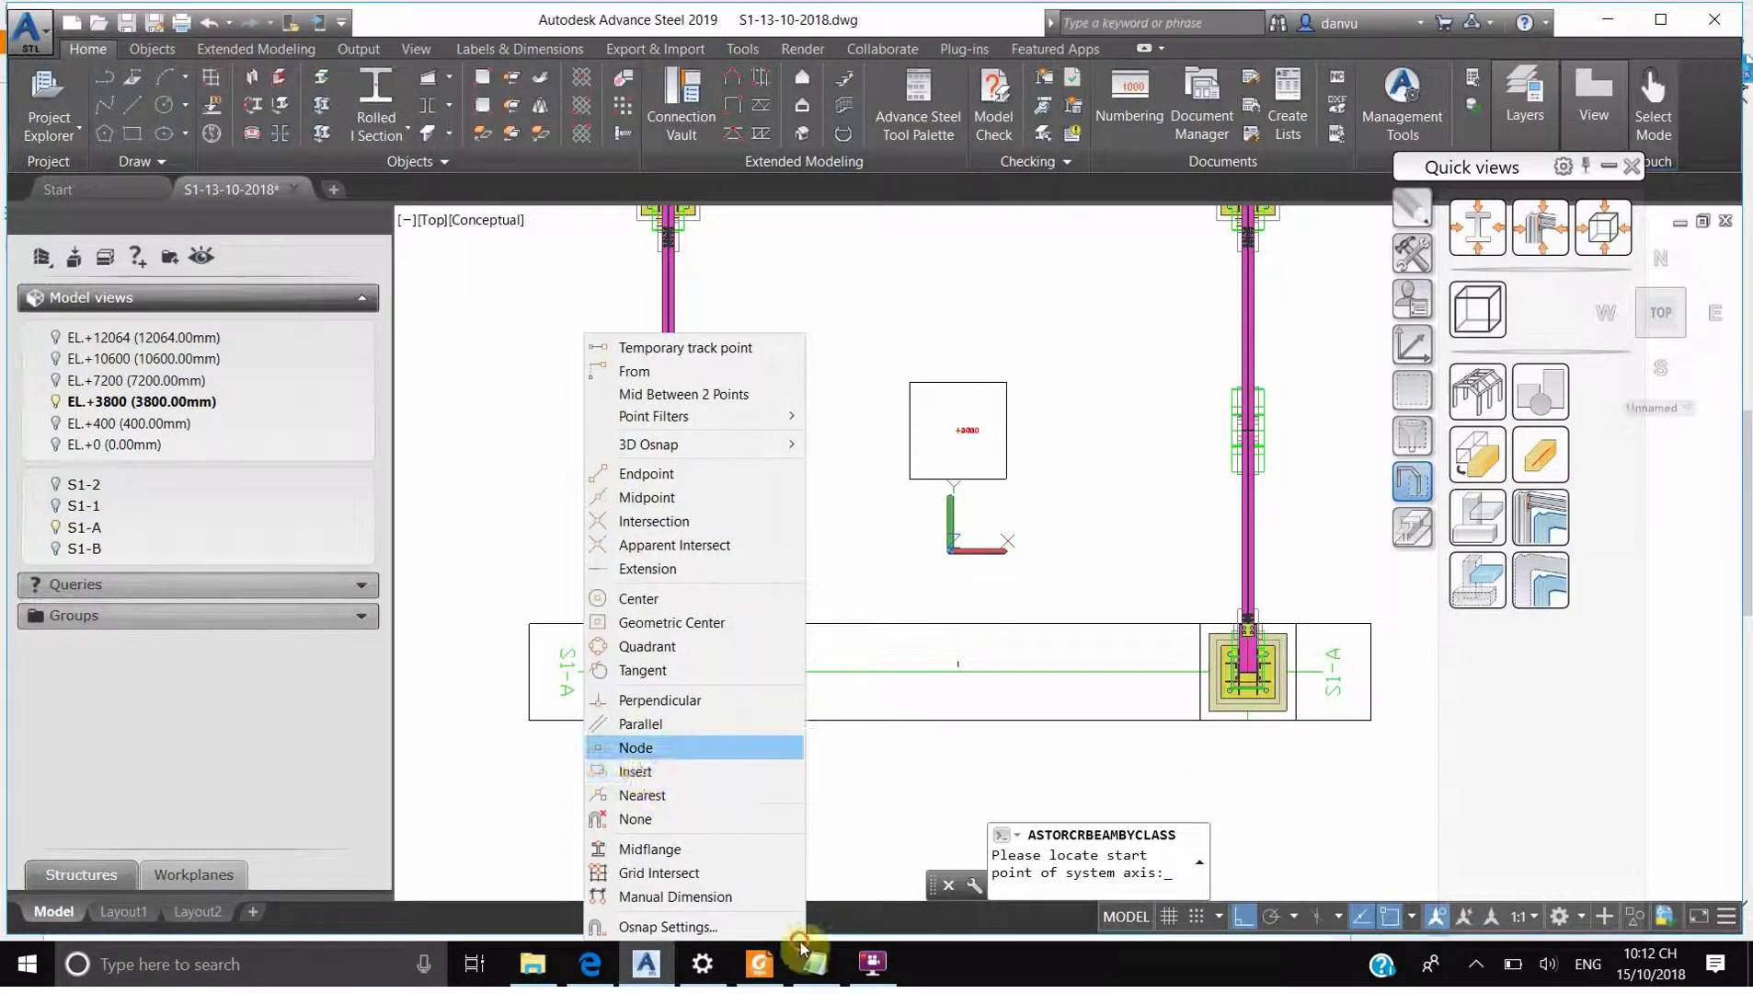
{"action": "left_click", "coordinate": [643, 746]}
{"action": "scroll", "coordinate": [669, 699], "scroll_direction": "up", "scroll_amount": 6}
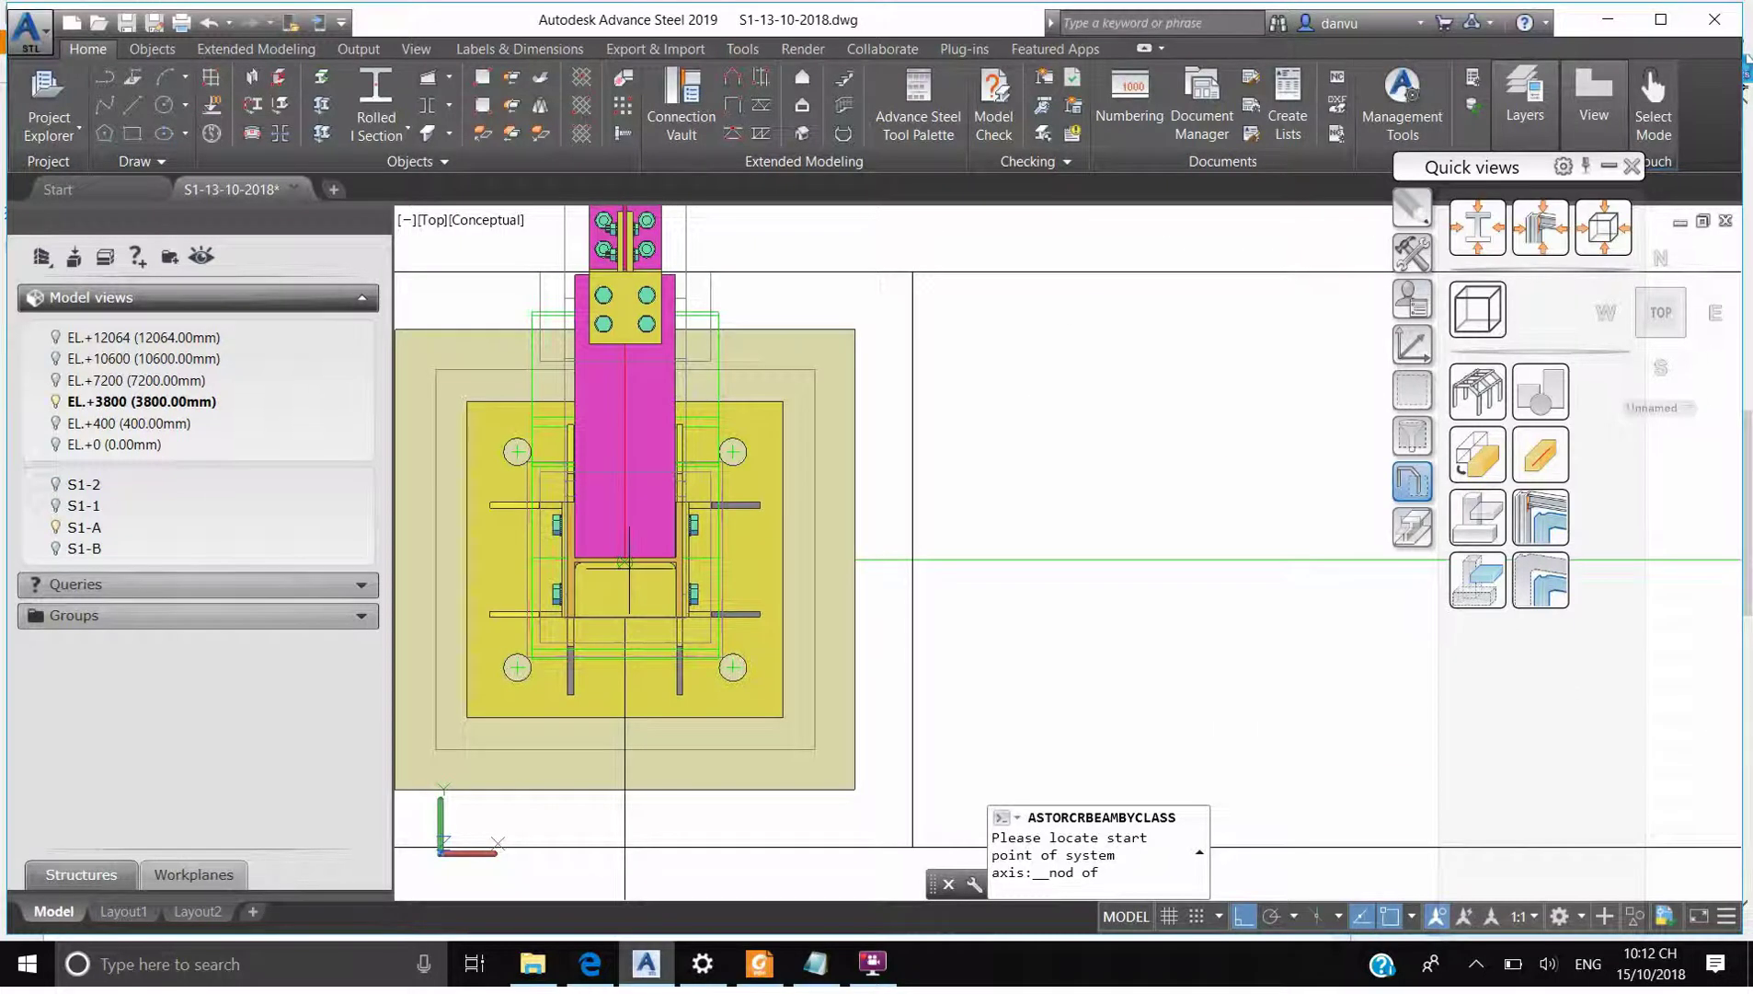
{"action": "scroll", "coordinate": [626, 561], "scroll_direction": "up", "scroll_amount": 4}
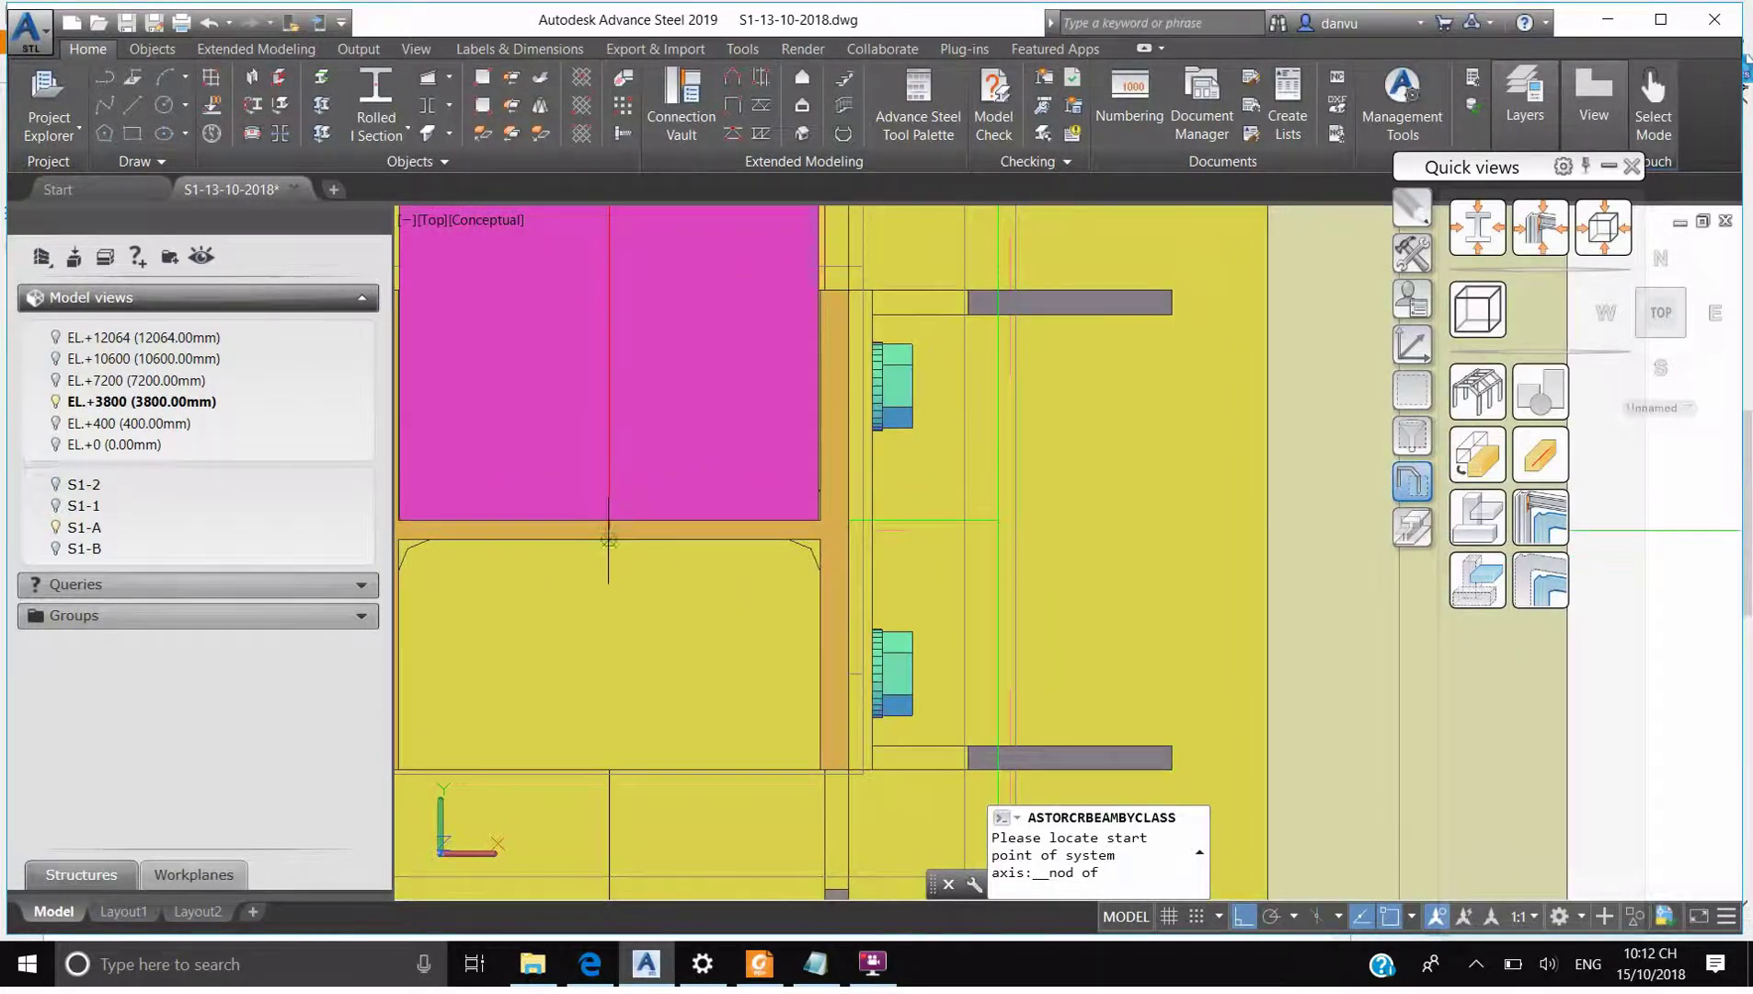
{"action": "scroll", "coordinate": [617, 529], "scroll_direction": "up", "scroll_amount": 3}
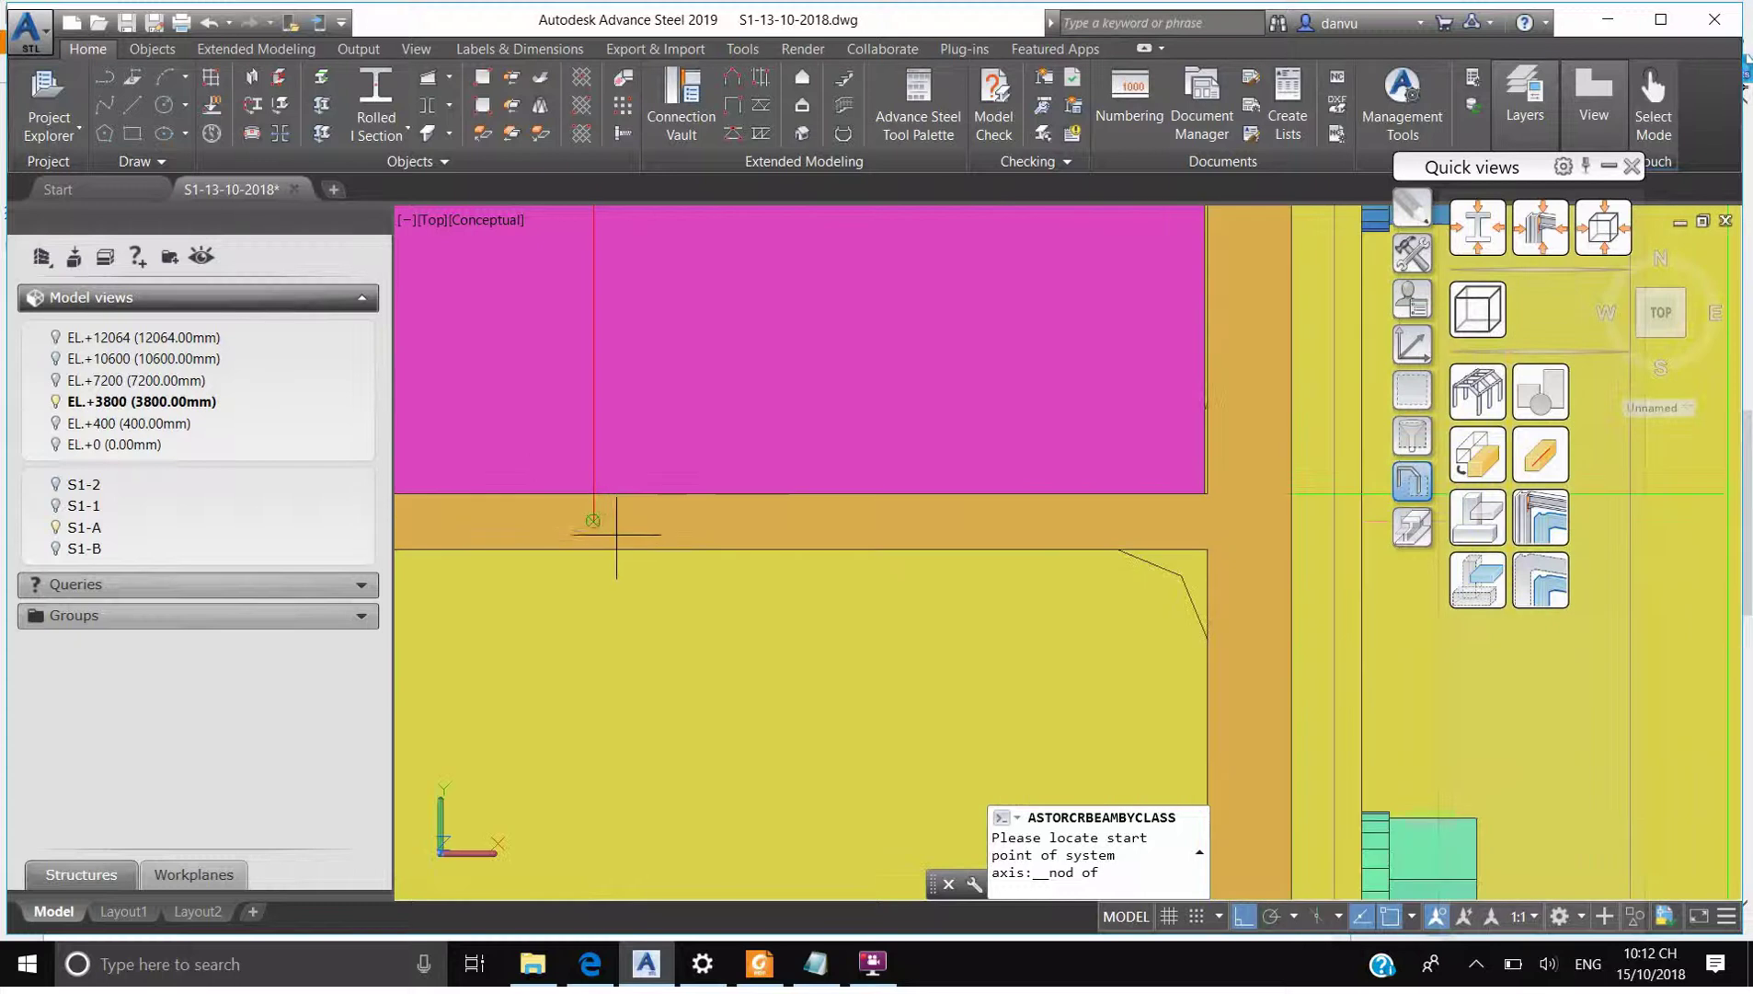
{"action": "left_click", "coordinate": [611, 529]}
End the beam at the matching node of the eastern column on grid S1-A and finish the command
{"action": "scroll", "coordinate": [611, 529], "scroll_direction": "down", "scroll_amount": 5}
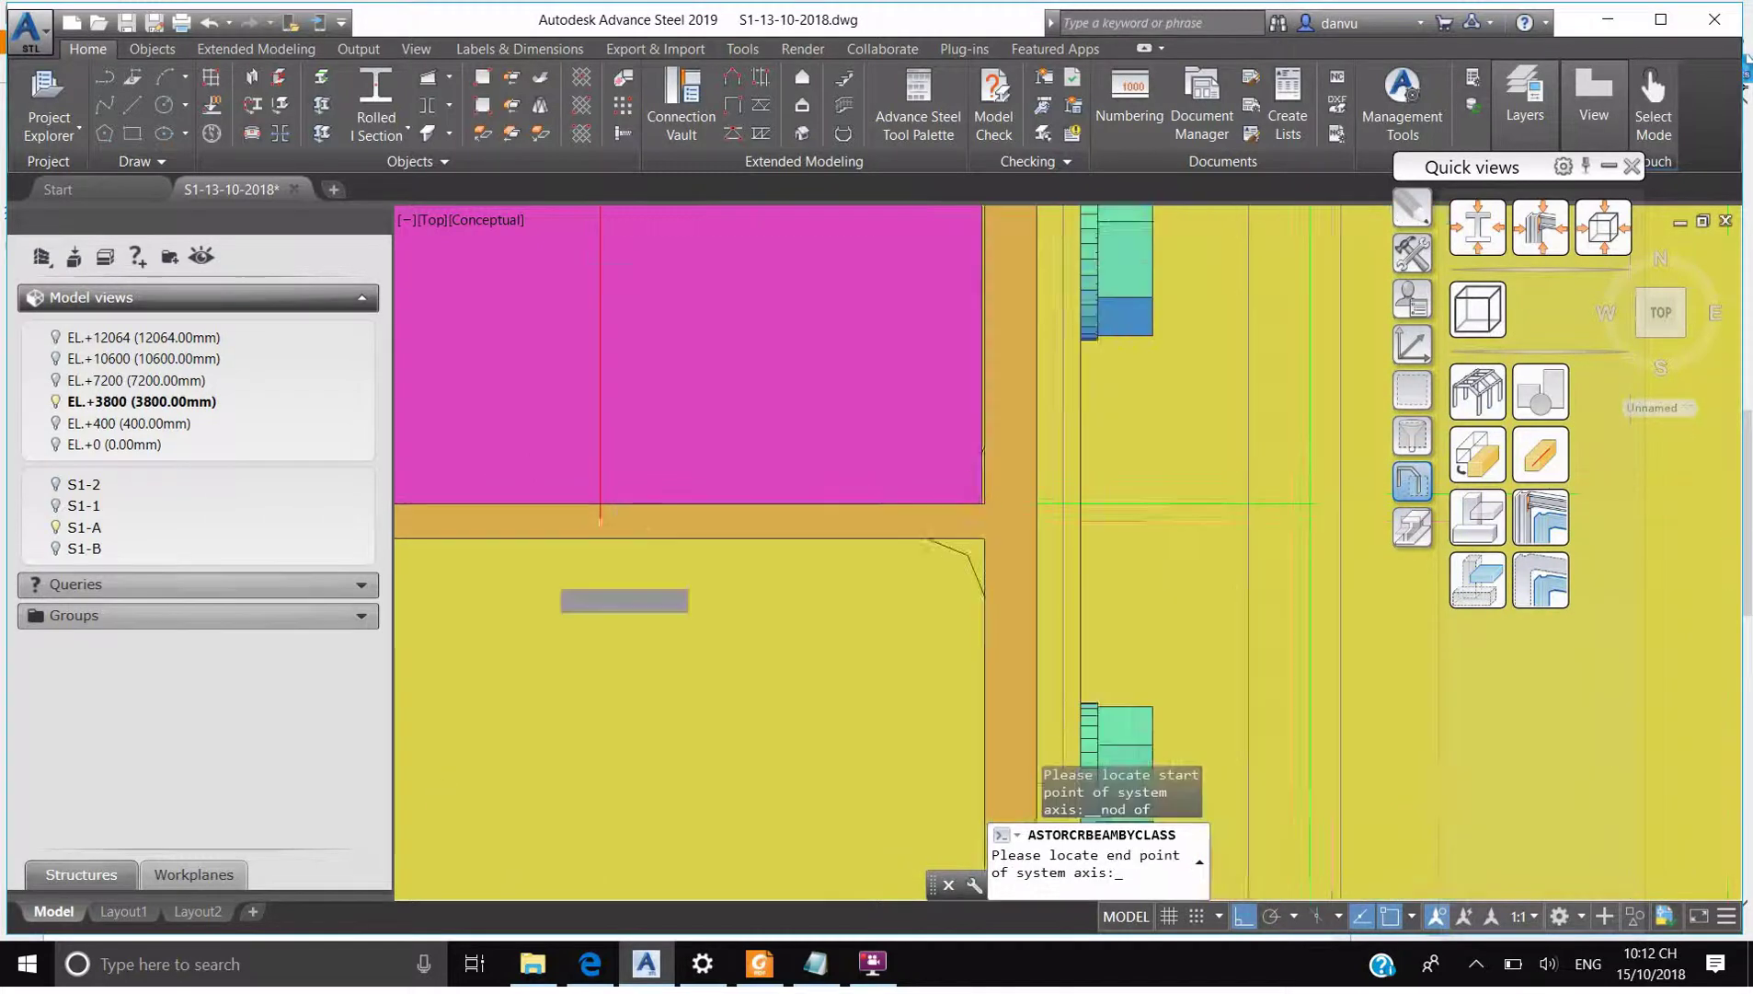
{"action": "scroll", "coordinate": [1047, 531], "scroll_direction": "down", "scroll_amount": 5}
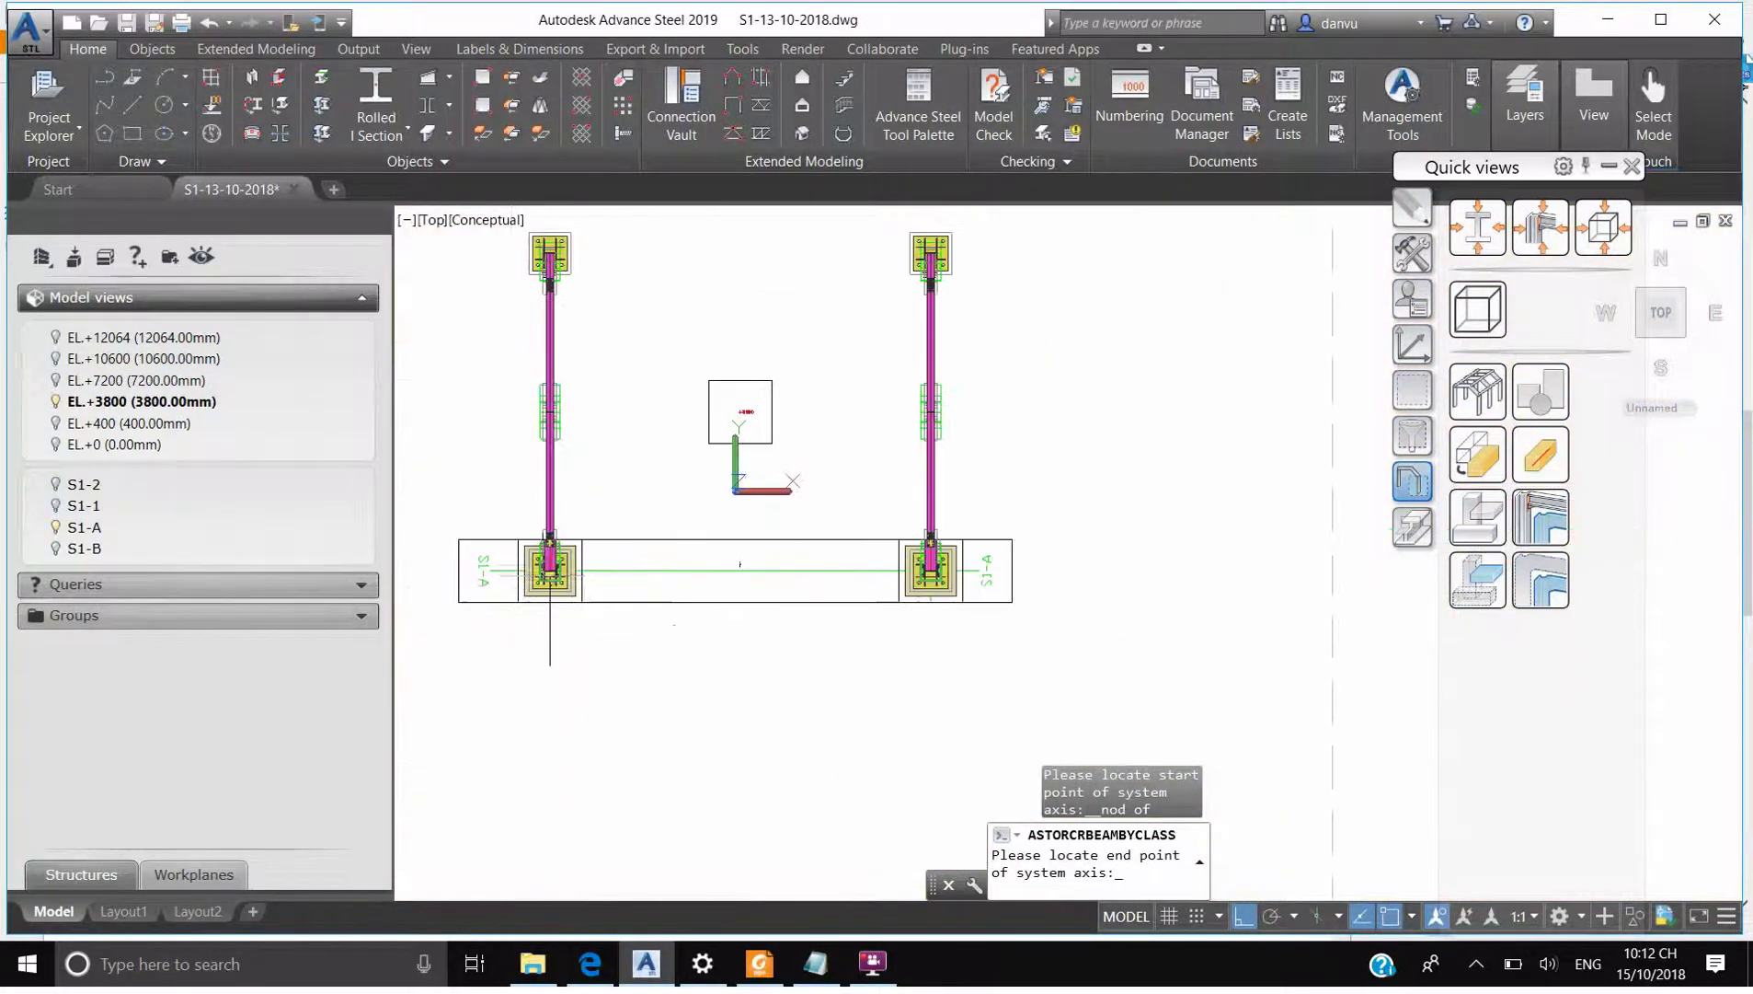
{"action": "scroll", "coordinate": [938, 575], "scroll_direction": "up", "scroll_amount": 8}
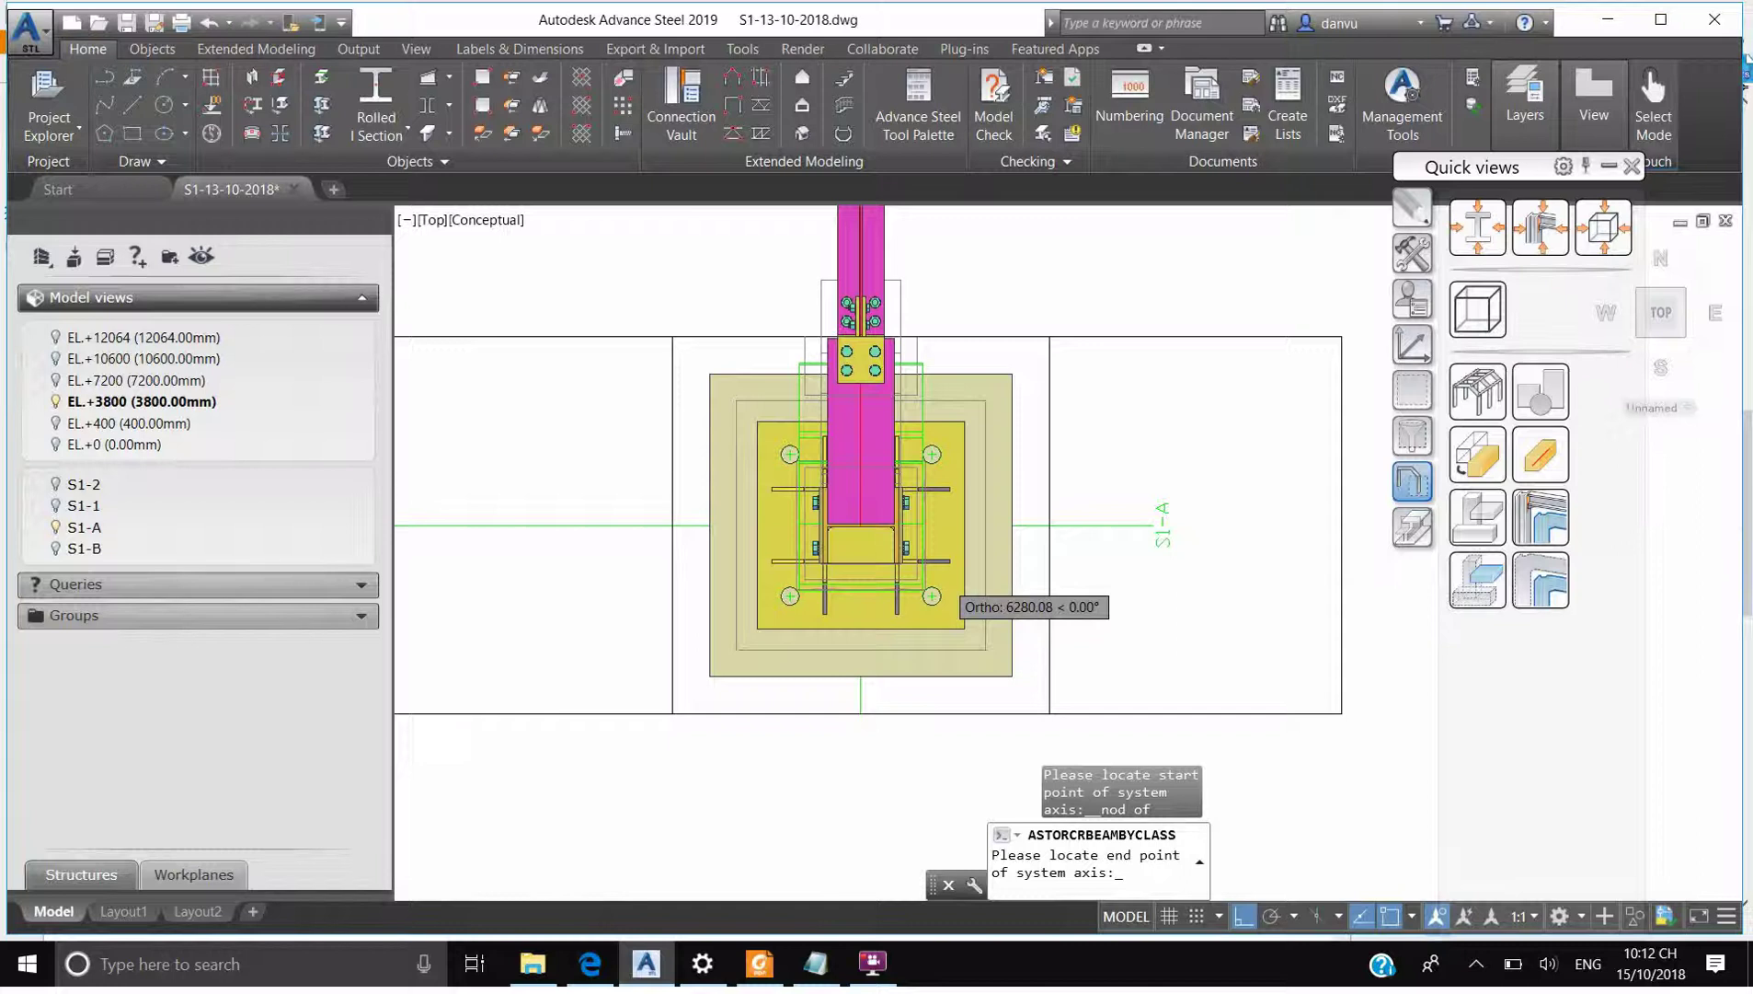
{"action": "scroll", "coordinate": [822, 520], "scroll_direction": "up", "scroll_amount": 5}
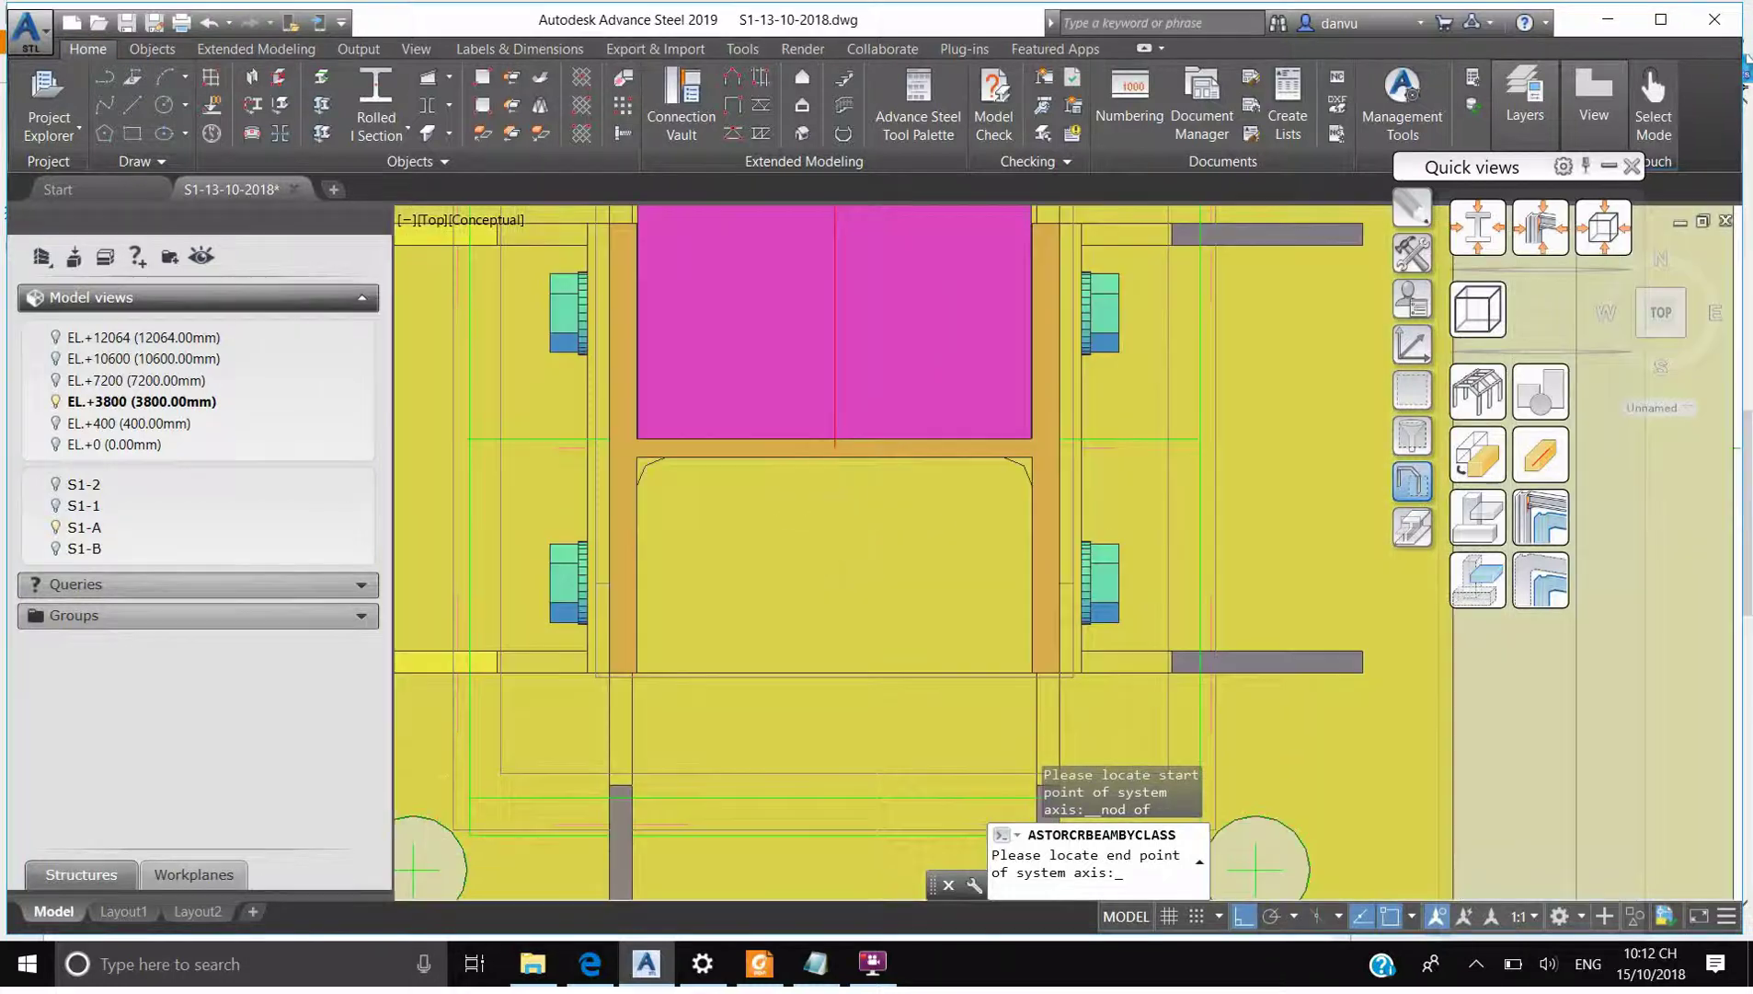
{"action": "right_click", "coordinate": [821, 511], "text": "shift"}
{"action": "left_click", "coordinate": [873, 747]}
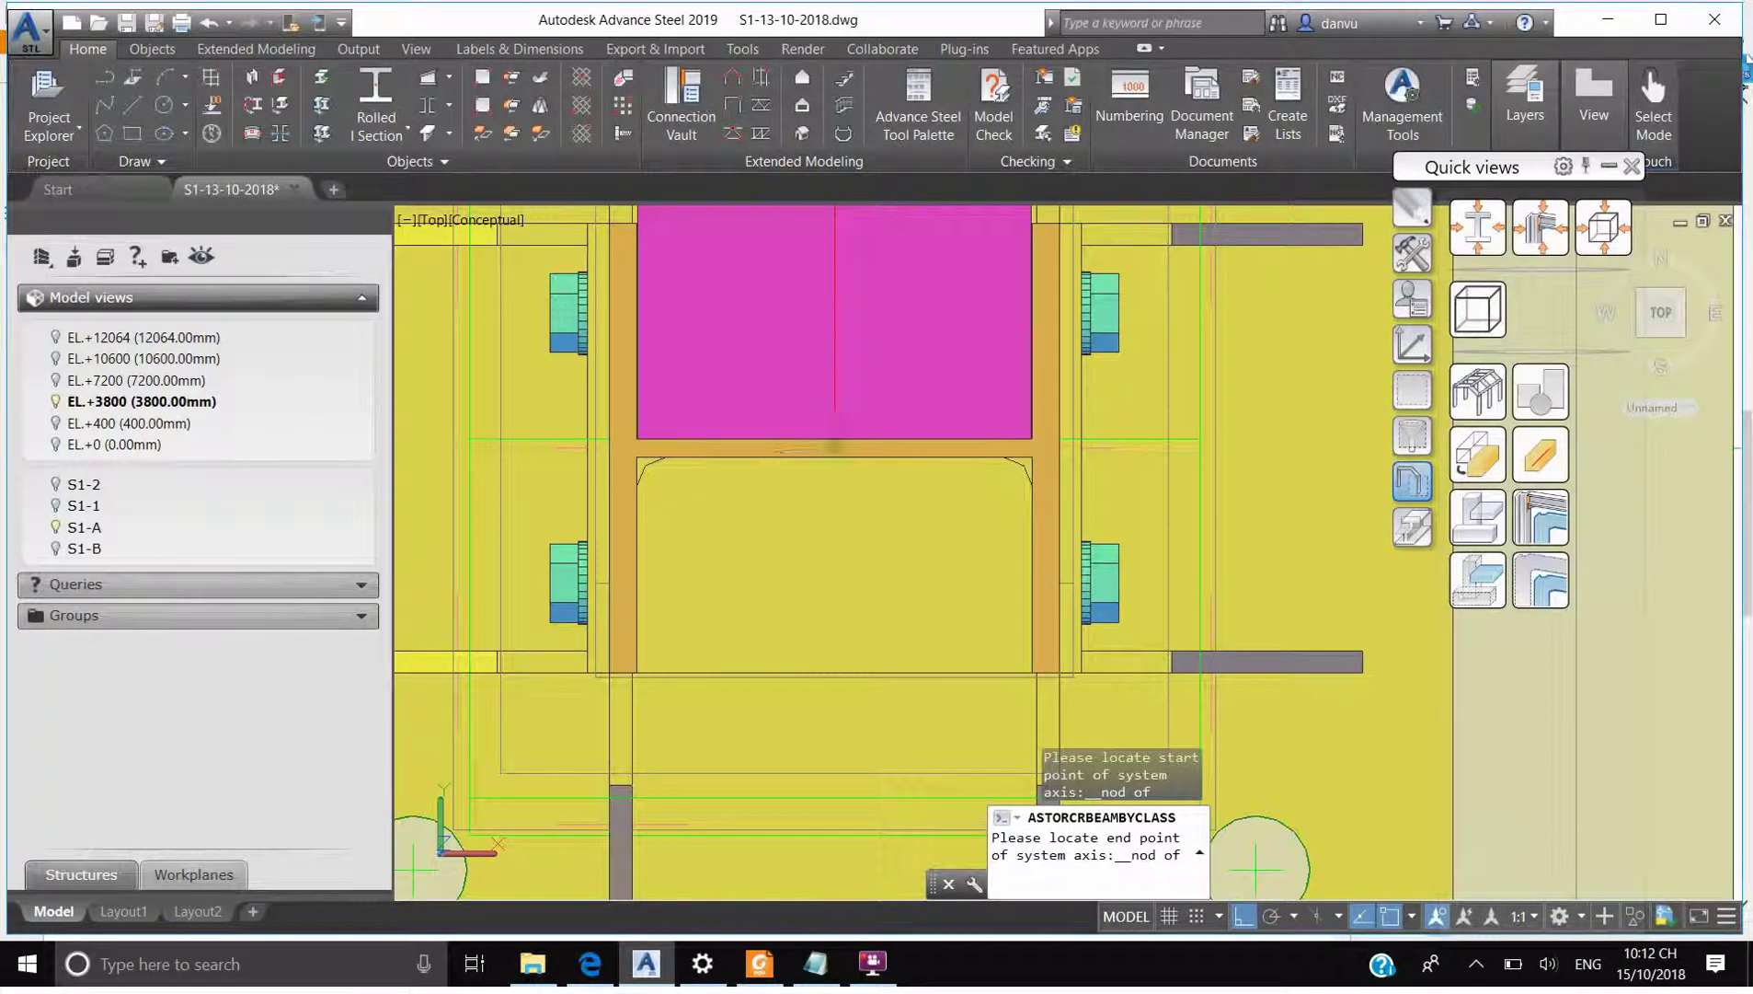
{"action": "left_click", "coordinate": [823, 452]}
{"action": "scroll", "coordinate": [1159, 509], "scroll_direction": "down", "scroll_amount": 5}
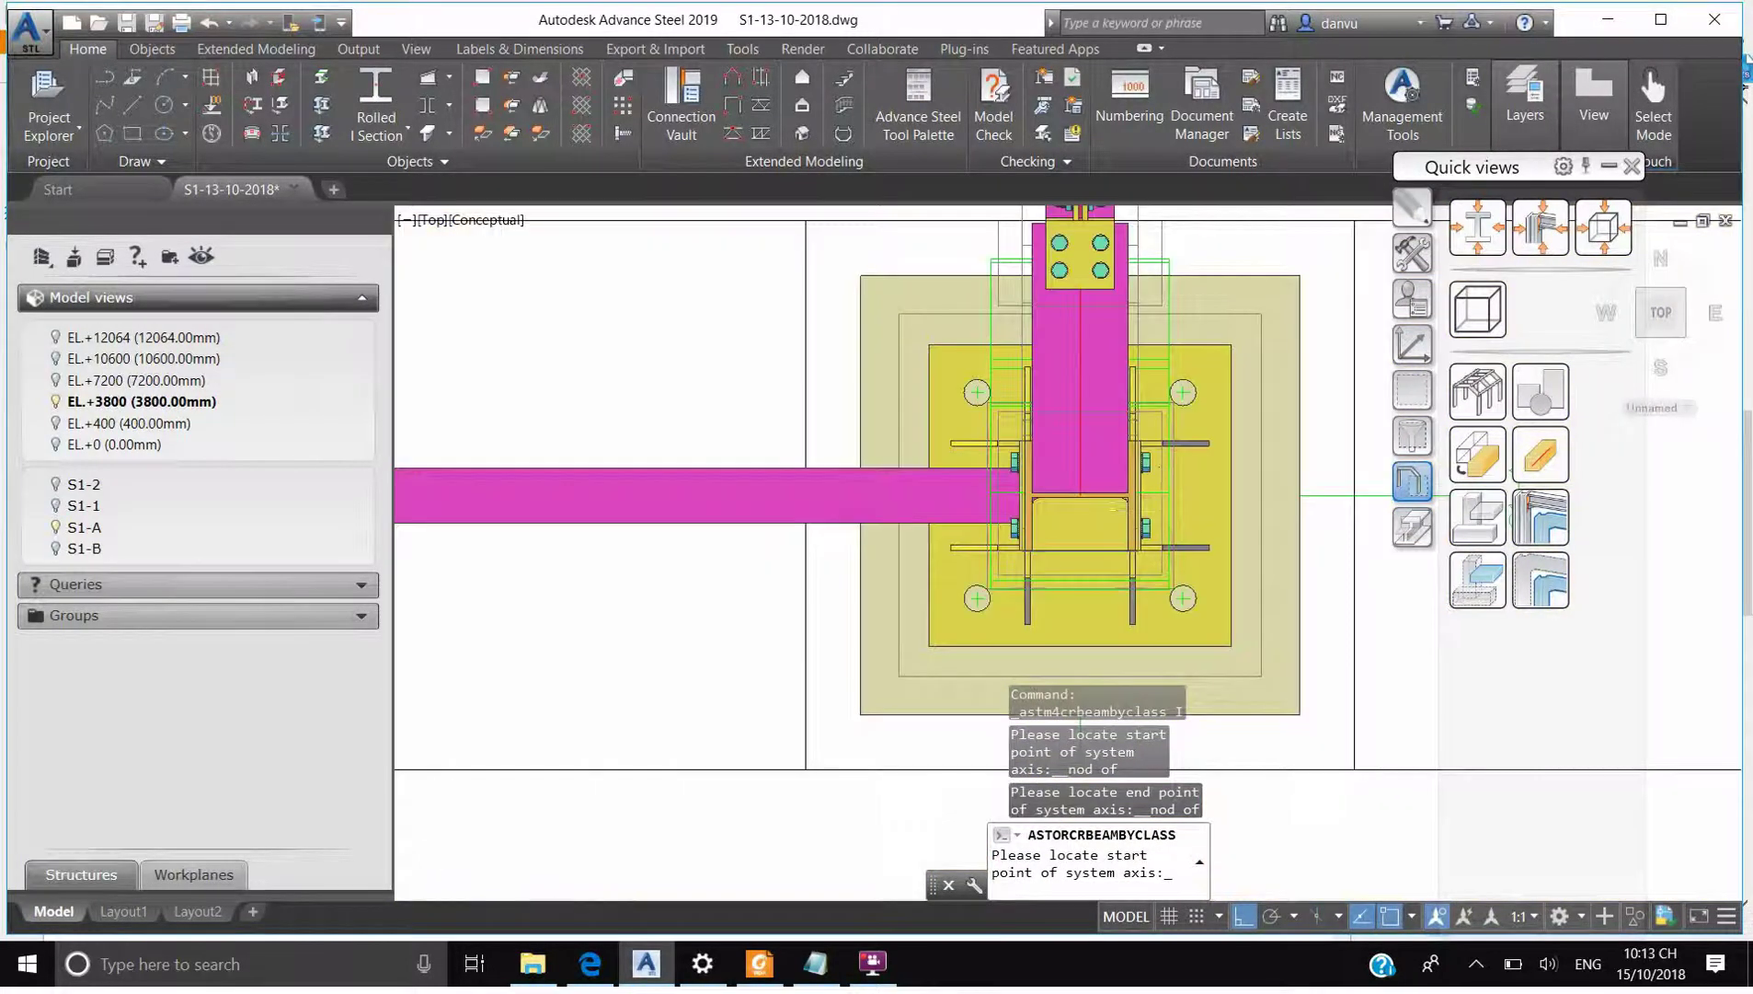
{"action": "scroll", "coordinate": [1154, 519], "scroll_direction": "down", "scroll_amount": 3}
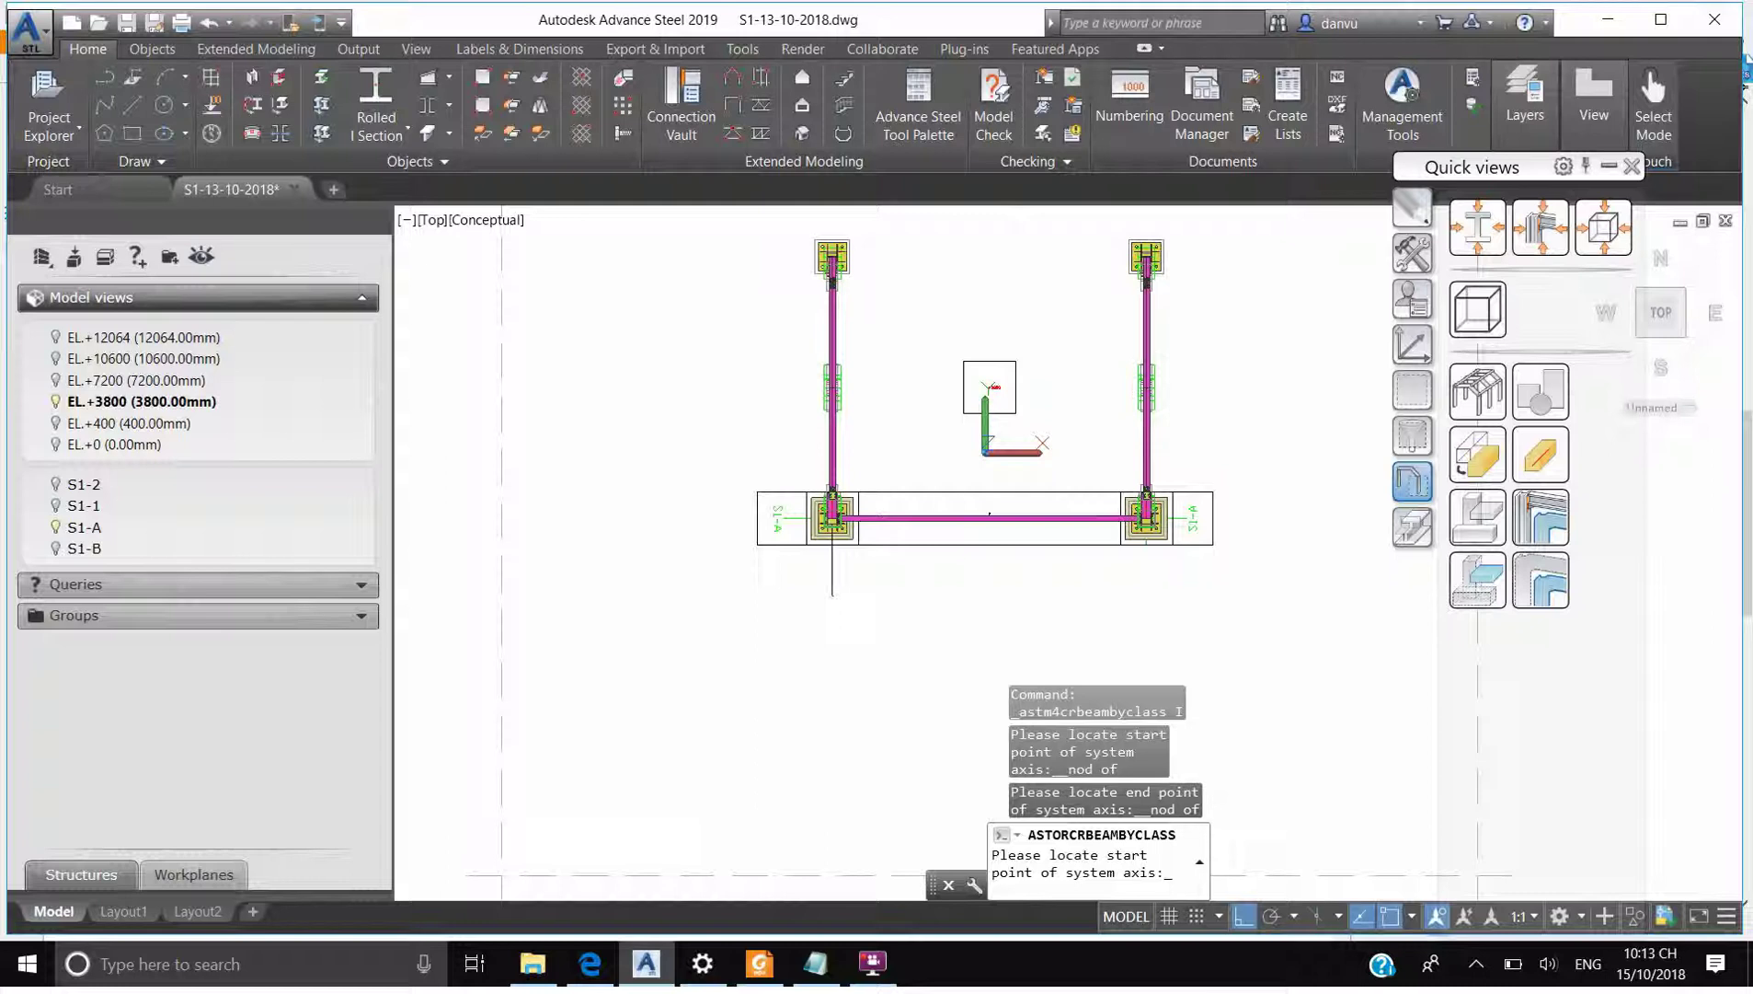
{"action": "key", "text": "Escape"}
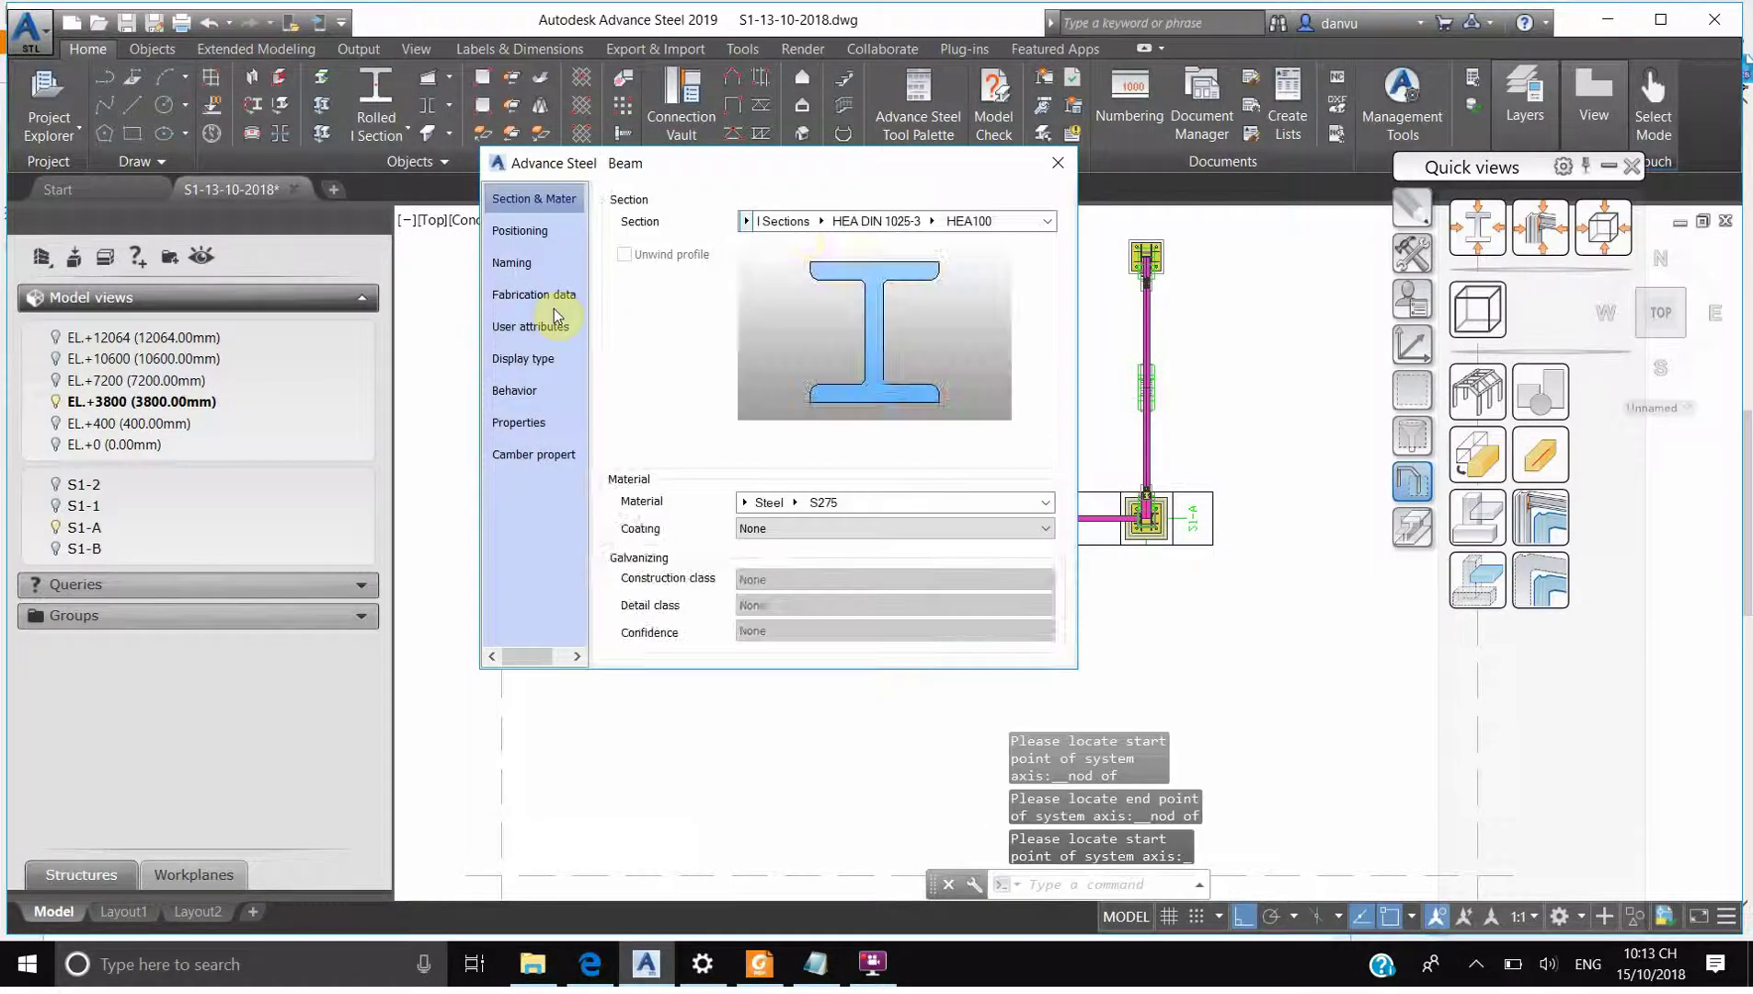
Set the new beam's section to China HW, HW125x125x6.5x9, and close its properties
{"action": "left_click", "coordinate": [820, 221]}
{"action": "left_click", "coordinate": [833, 228]}
{"action": "left_click", "coordinate": [837, 221]}
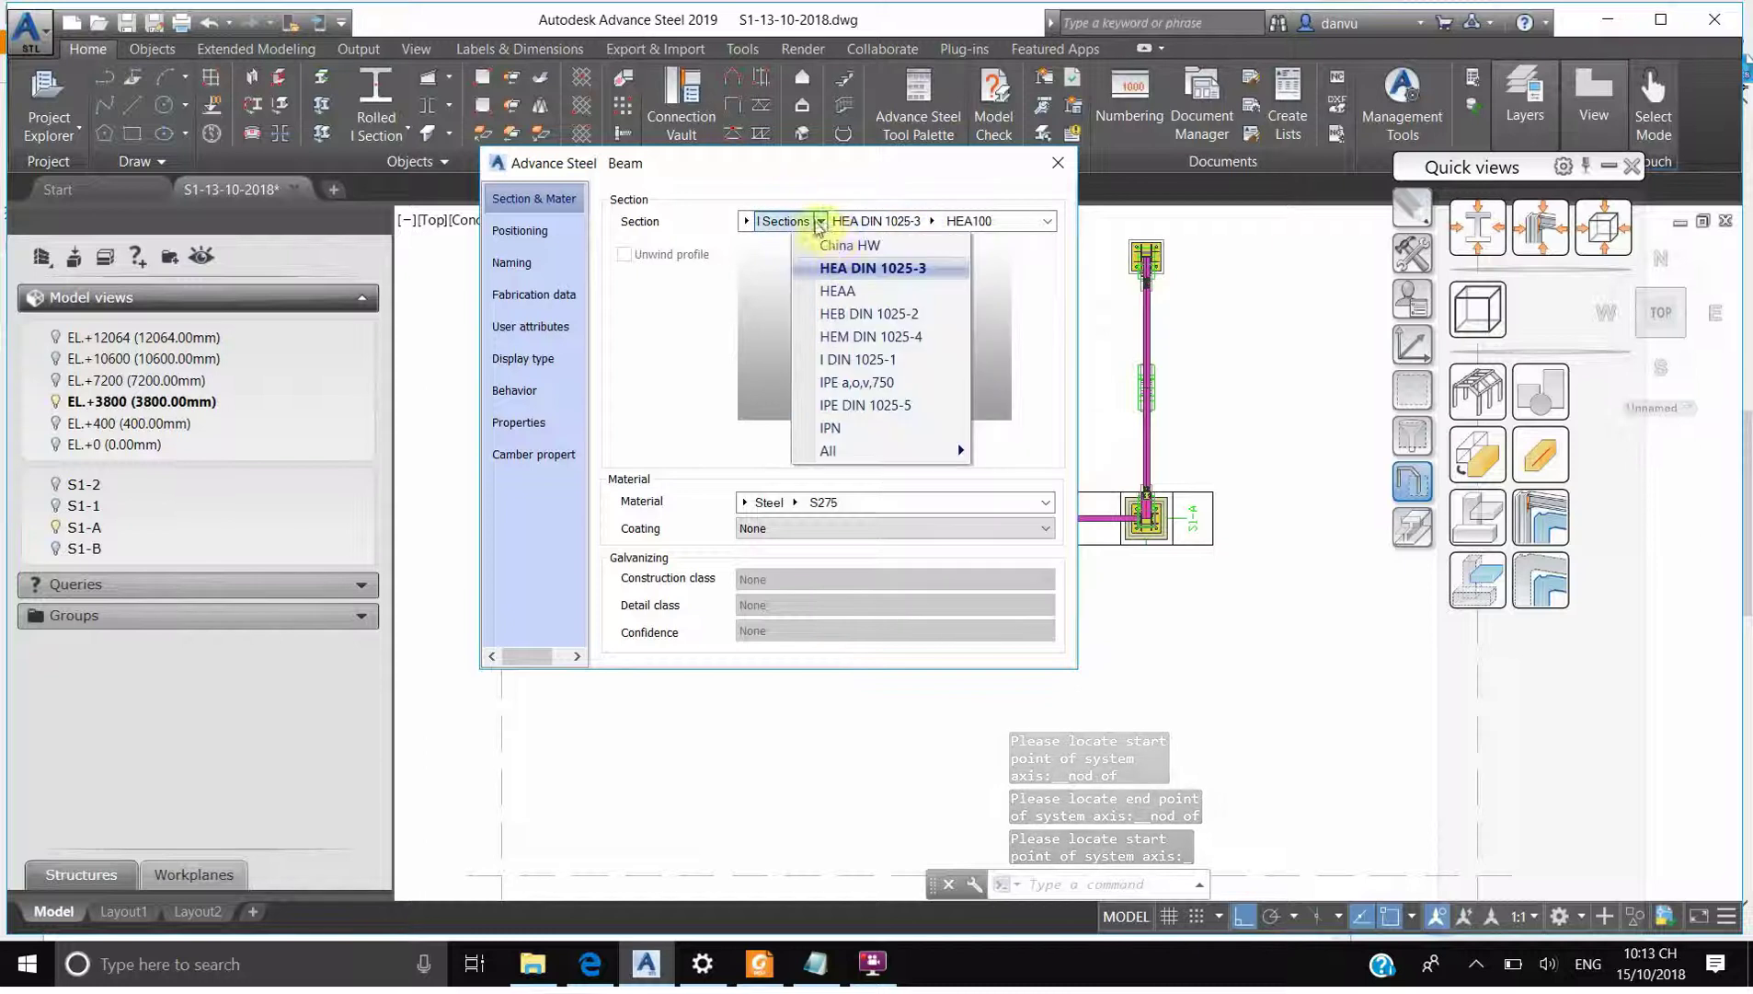
{"action": "left_click", "coordinate": [1012, 312]}
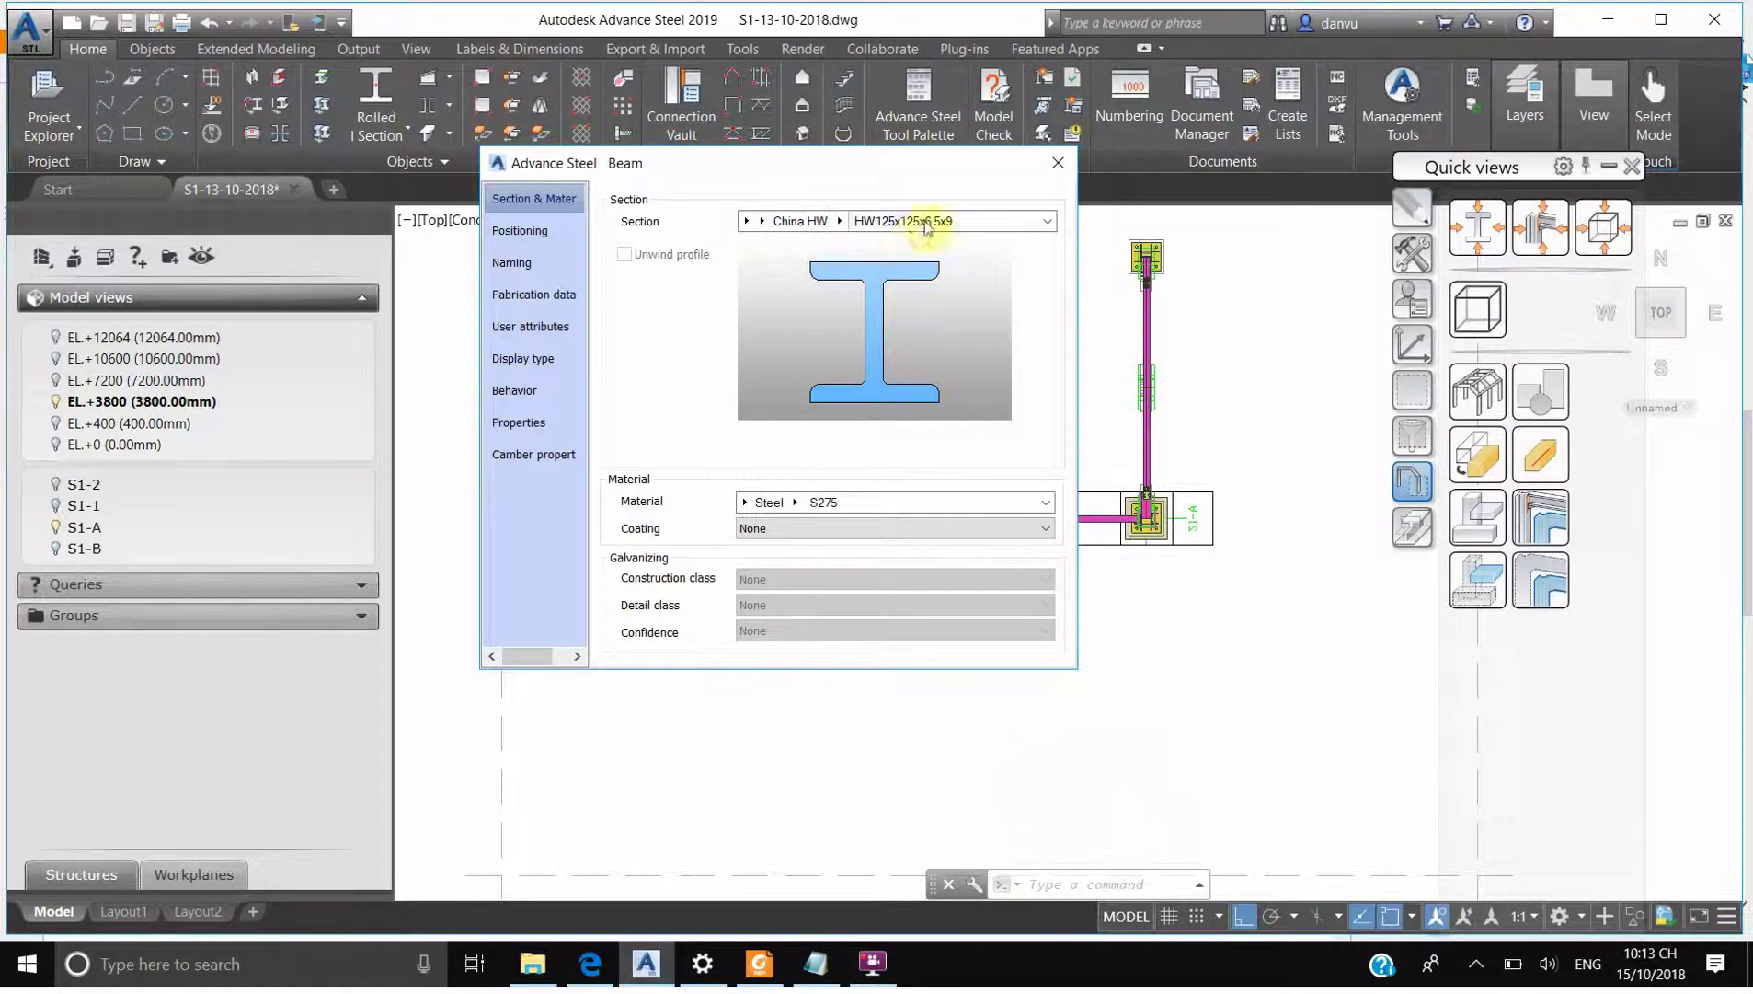
{"action": "left_click", "coordinate": [523, 231]}
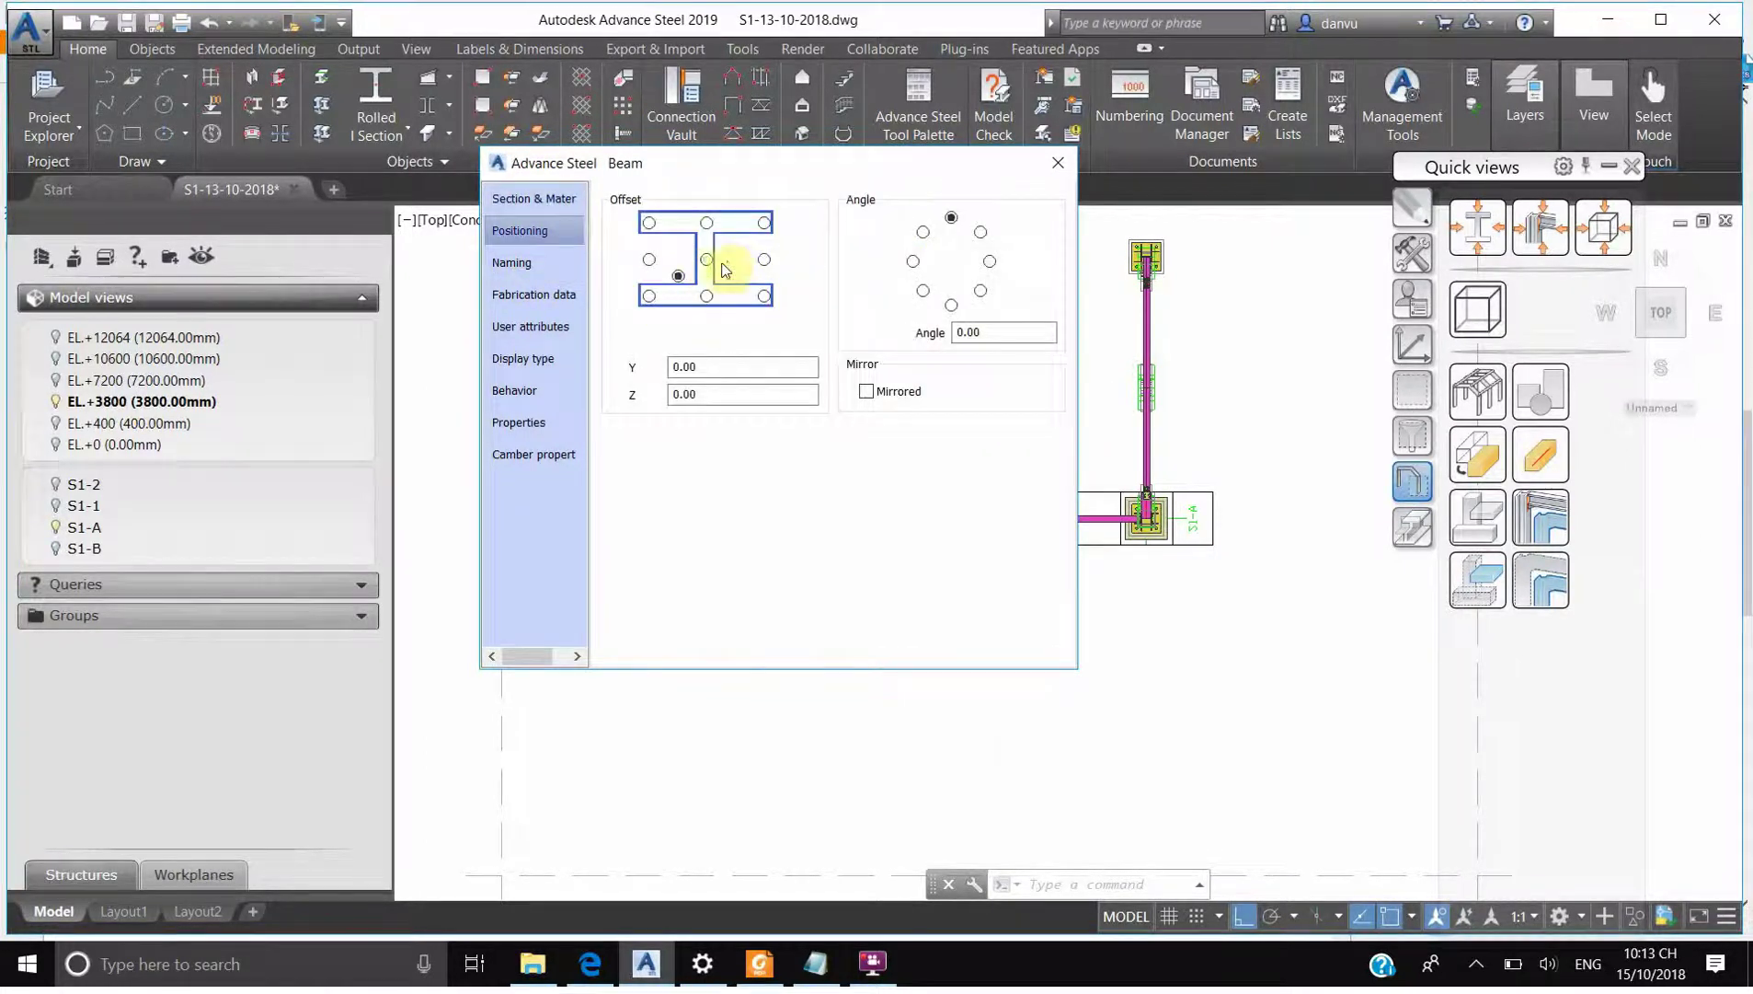
{"action": "left_click", "coordinate": [1057, 163]}
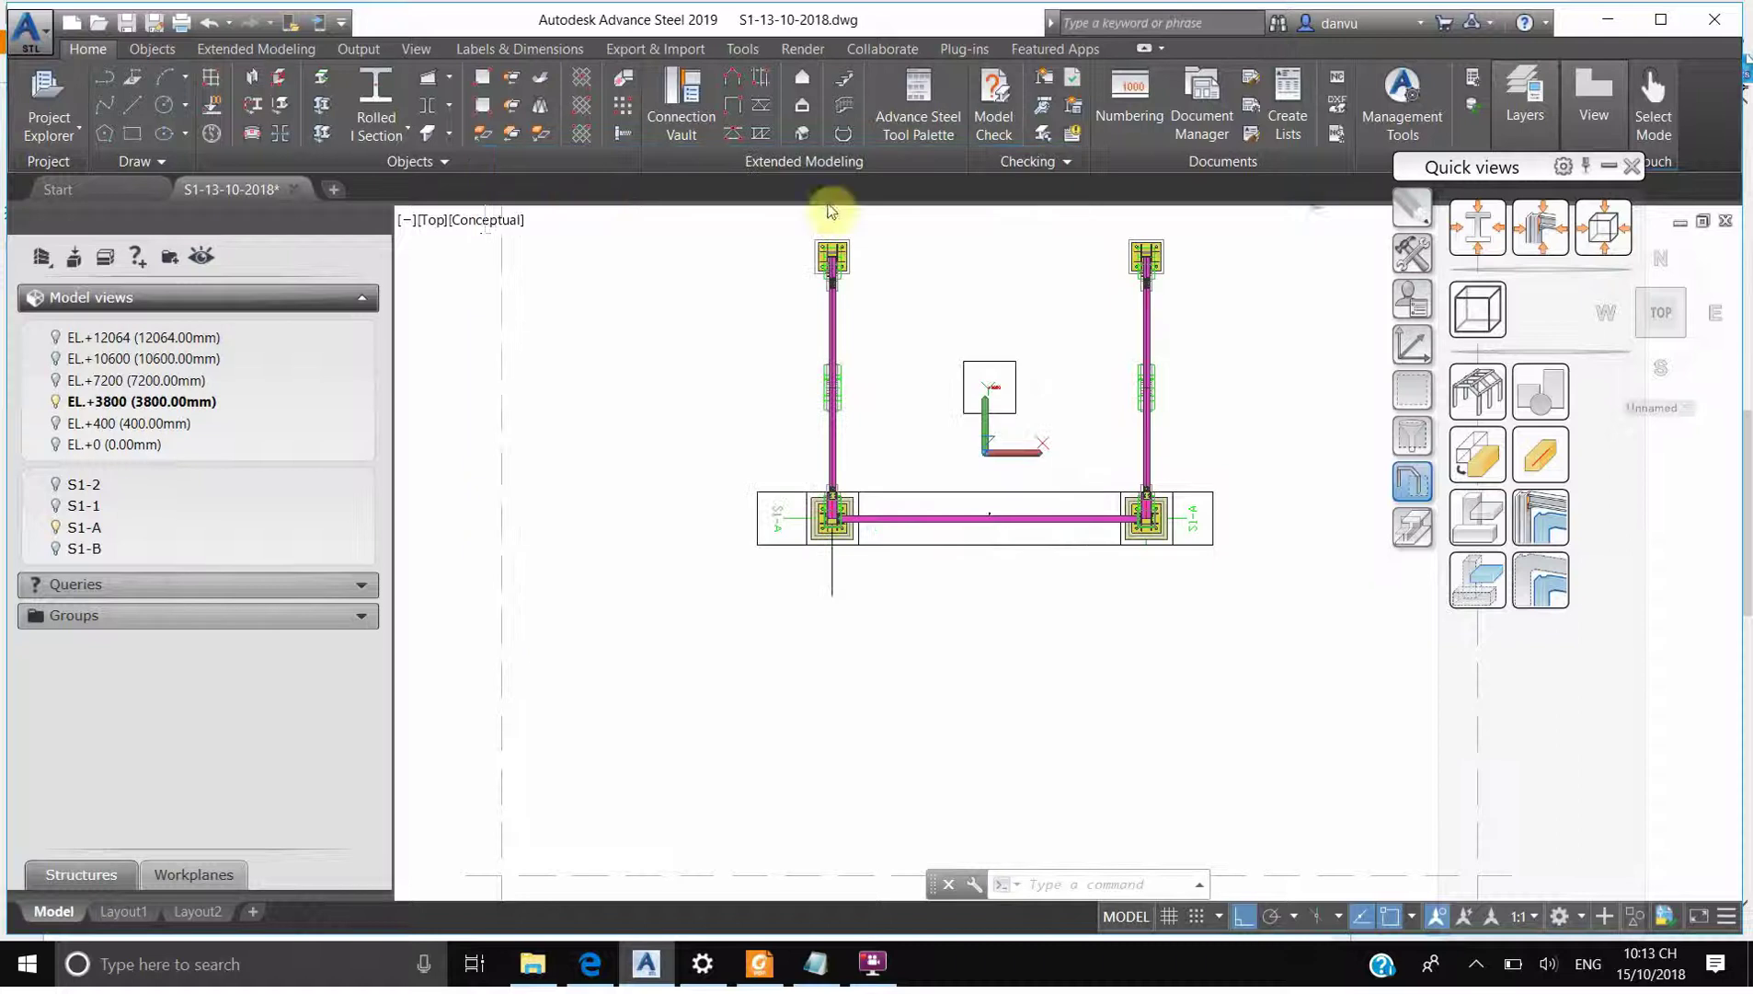
Show the model in SW Isometric view and examine the new beam between the two S1-A columns
{"action": "left_click", "coordinate": [432, 219]}
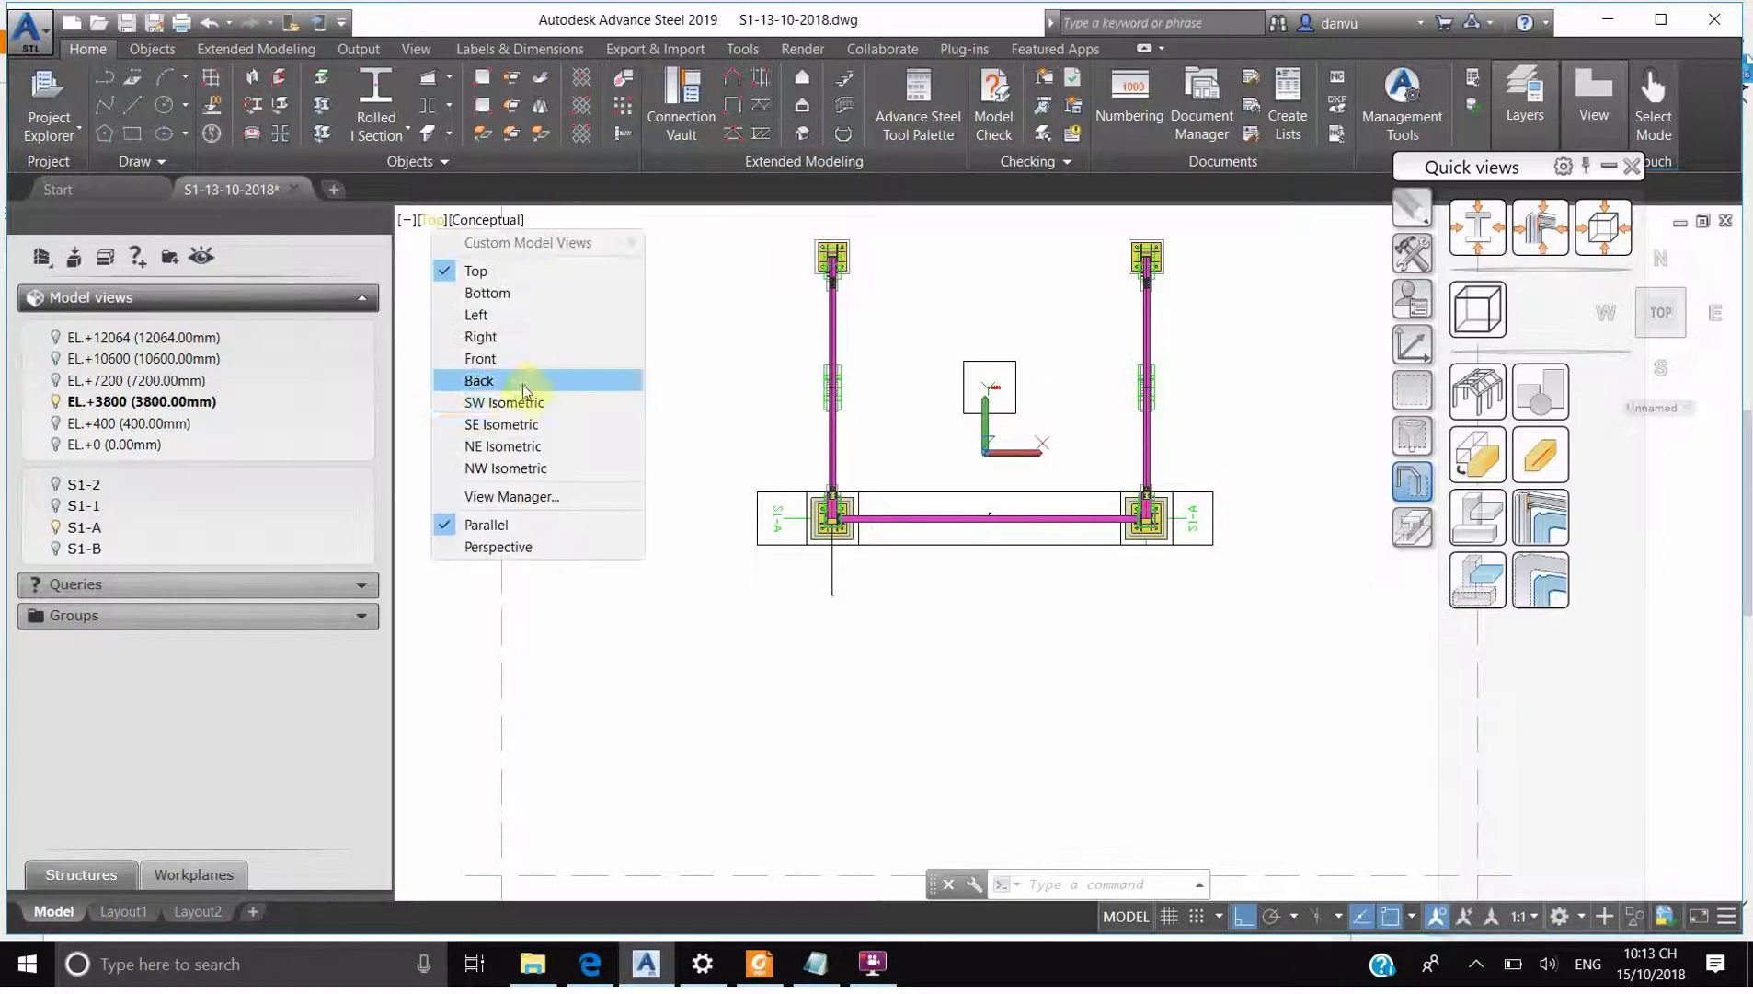
{"action": "left_click", "coordinate": [639, 502]}
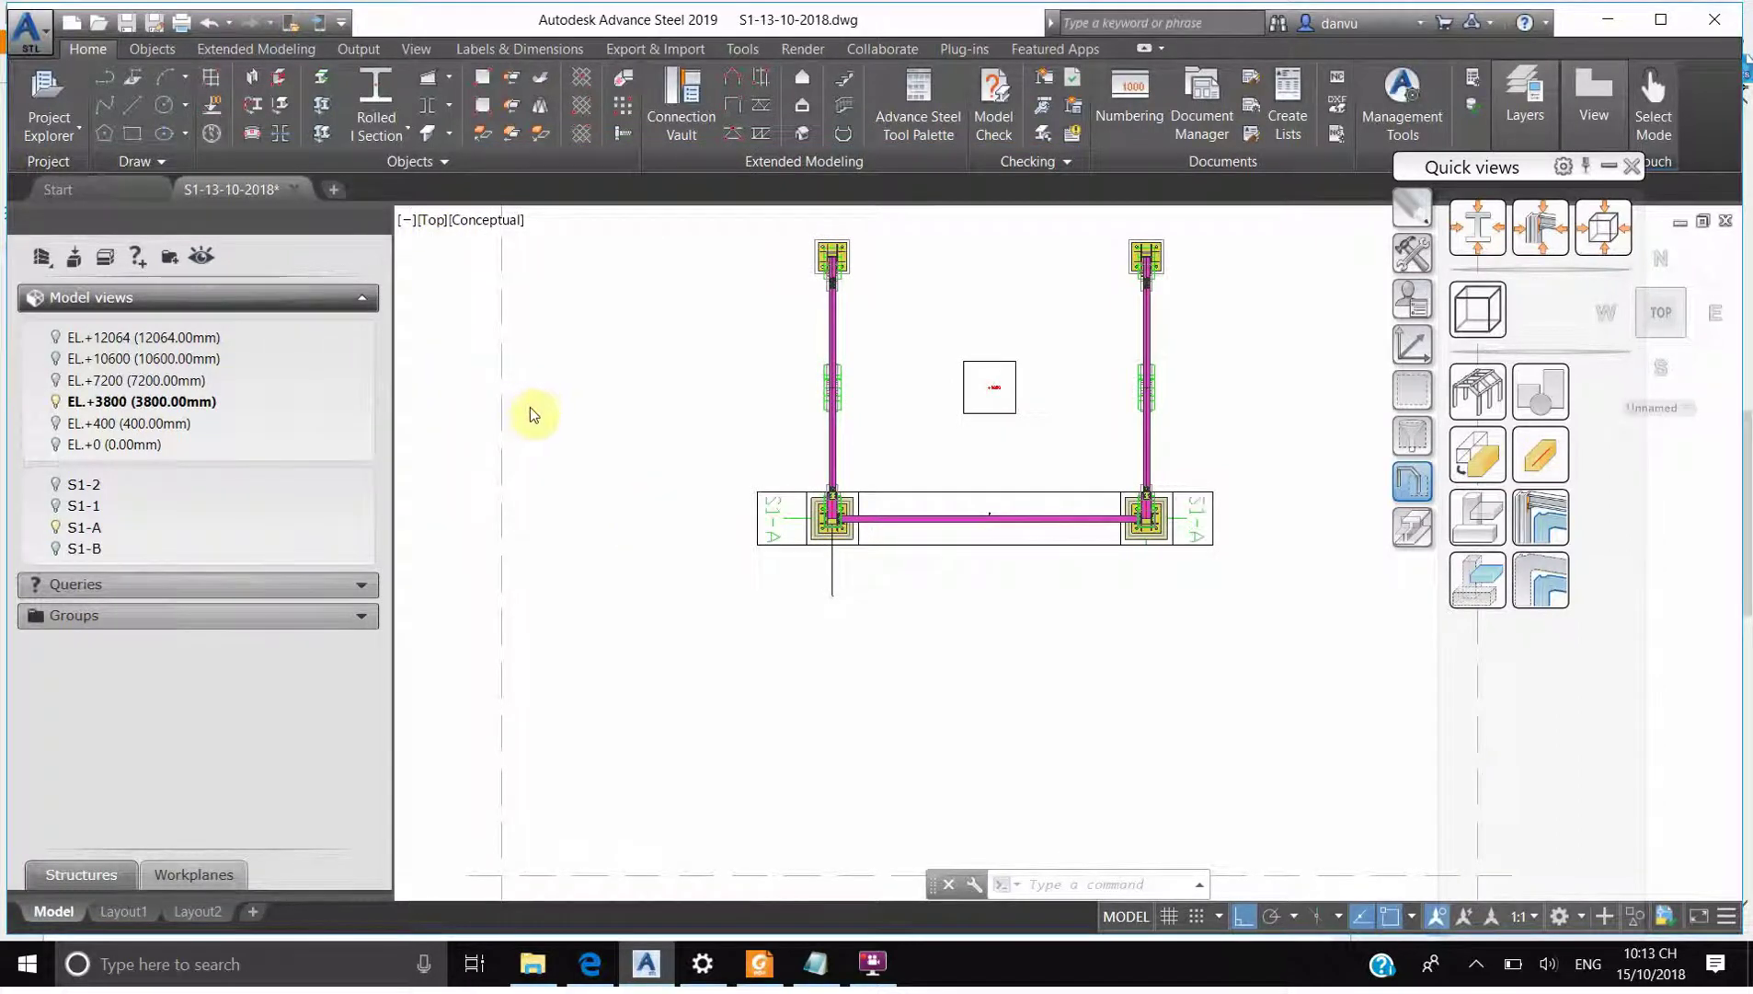
{"action": "scroll", "coordinate": [1138, 639], "scroll_direction": "up", "scroll_amount": 6}
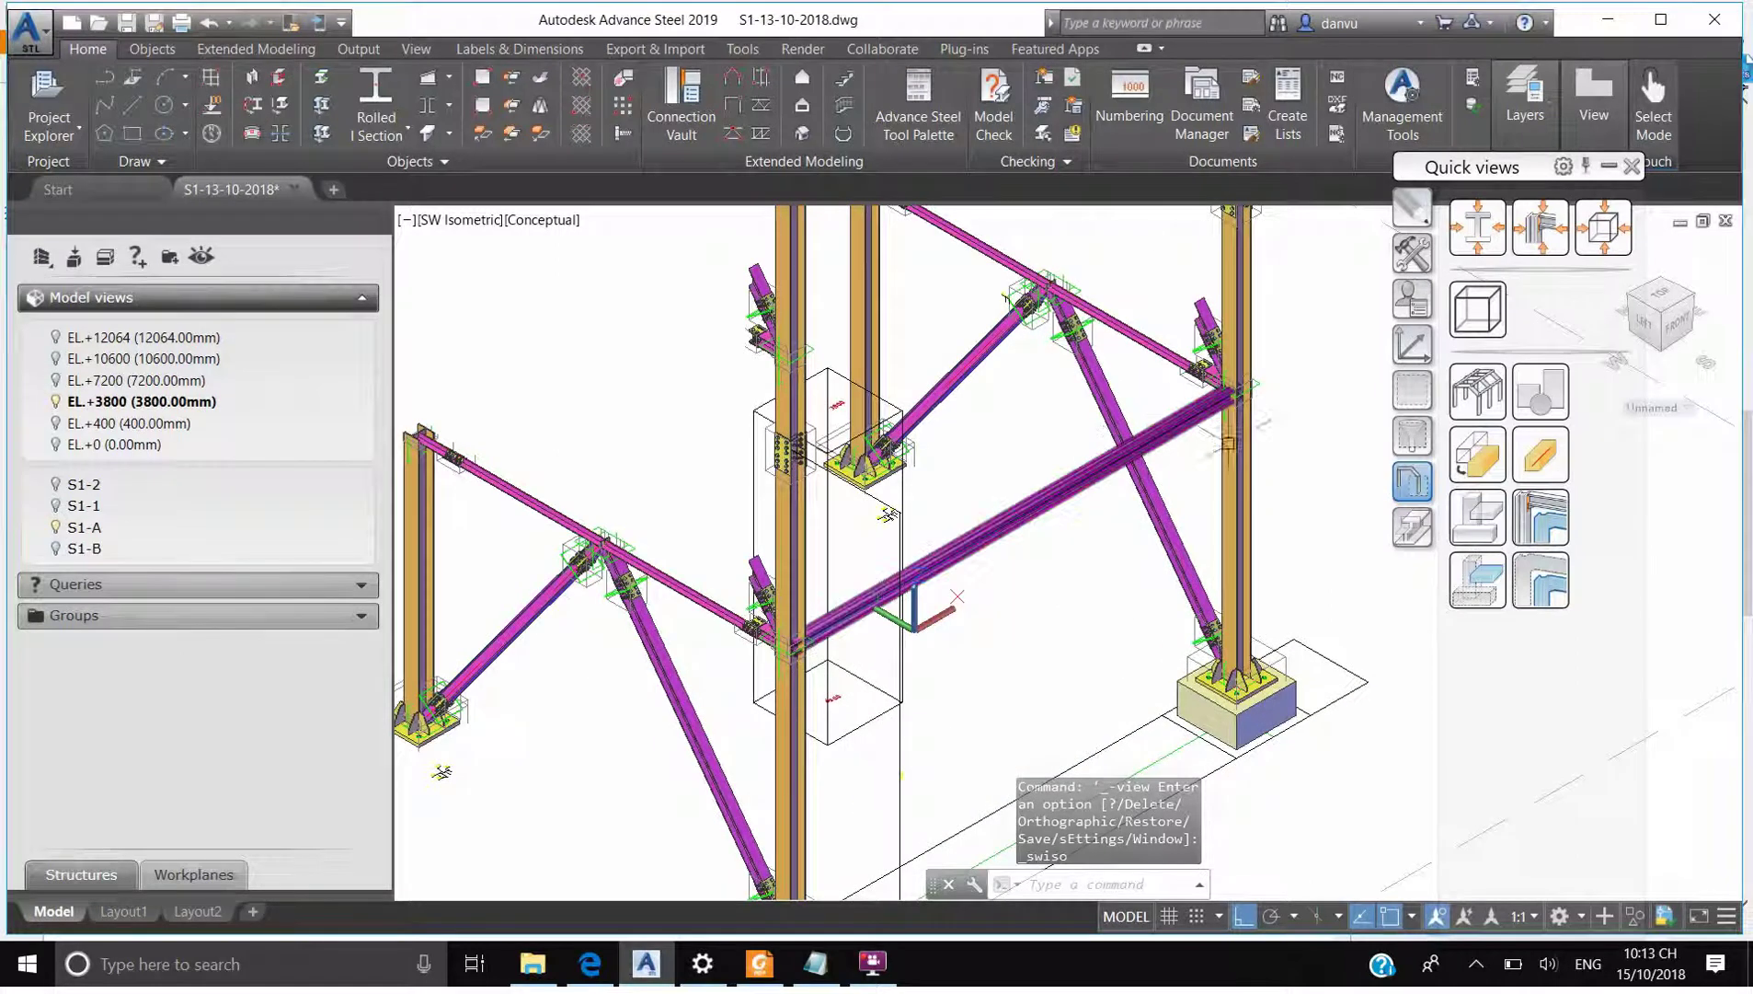
Isolate the frame on grid S1-A by showing only that model view instead of EL.+3800
{"action": "scroll", "coordinate": [817, 681], "scroll_direction": "up", "scroll_amount": 2}
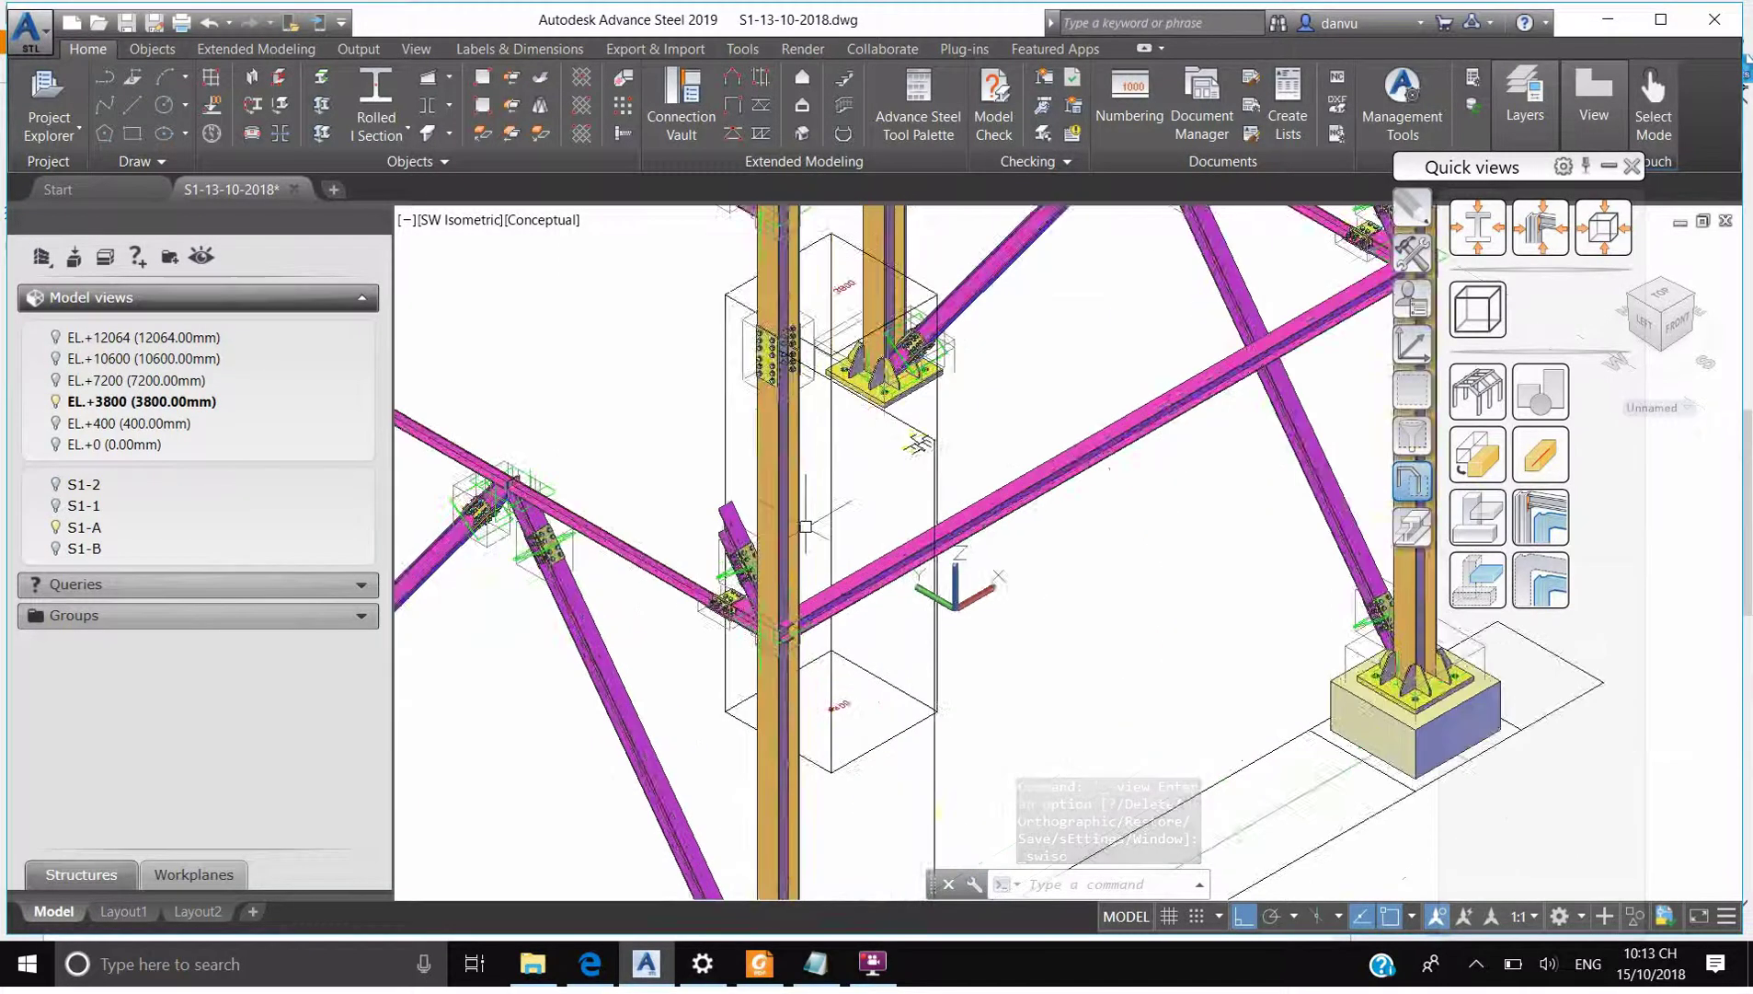
{"action": "scroll", "coordinate": [818, 681], "scroll_direction": "down", "scroll_amount": 6}
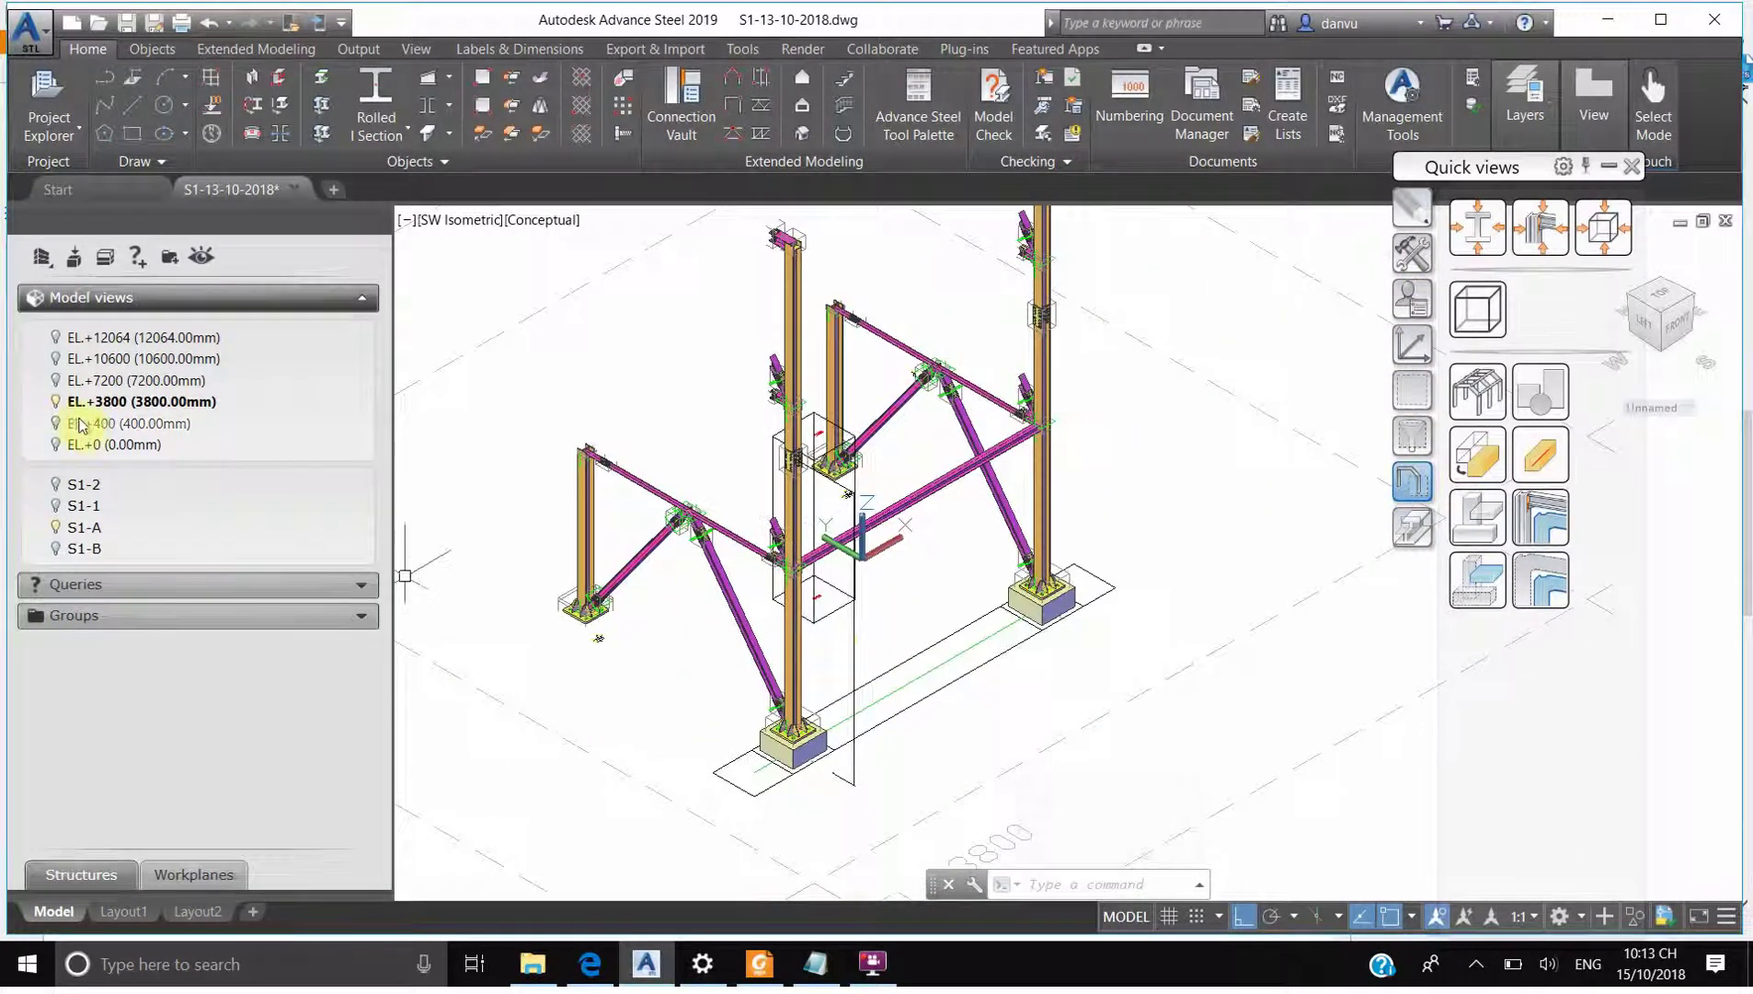
{"action": "scroll", "coordinate": [962, 591], "scroll_direction": "up", "scroll_amount": 2}
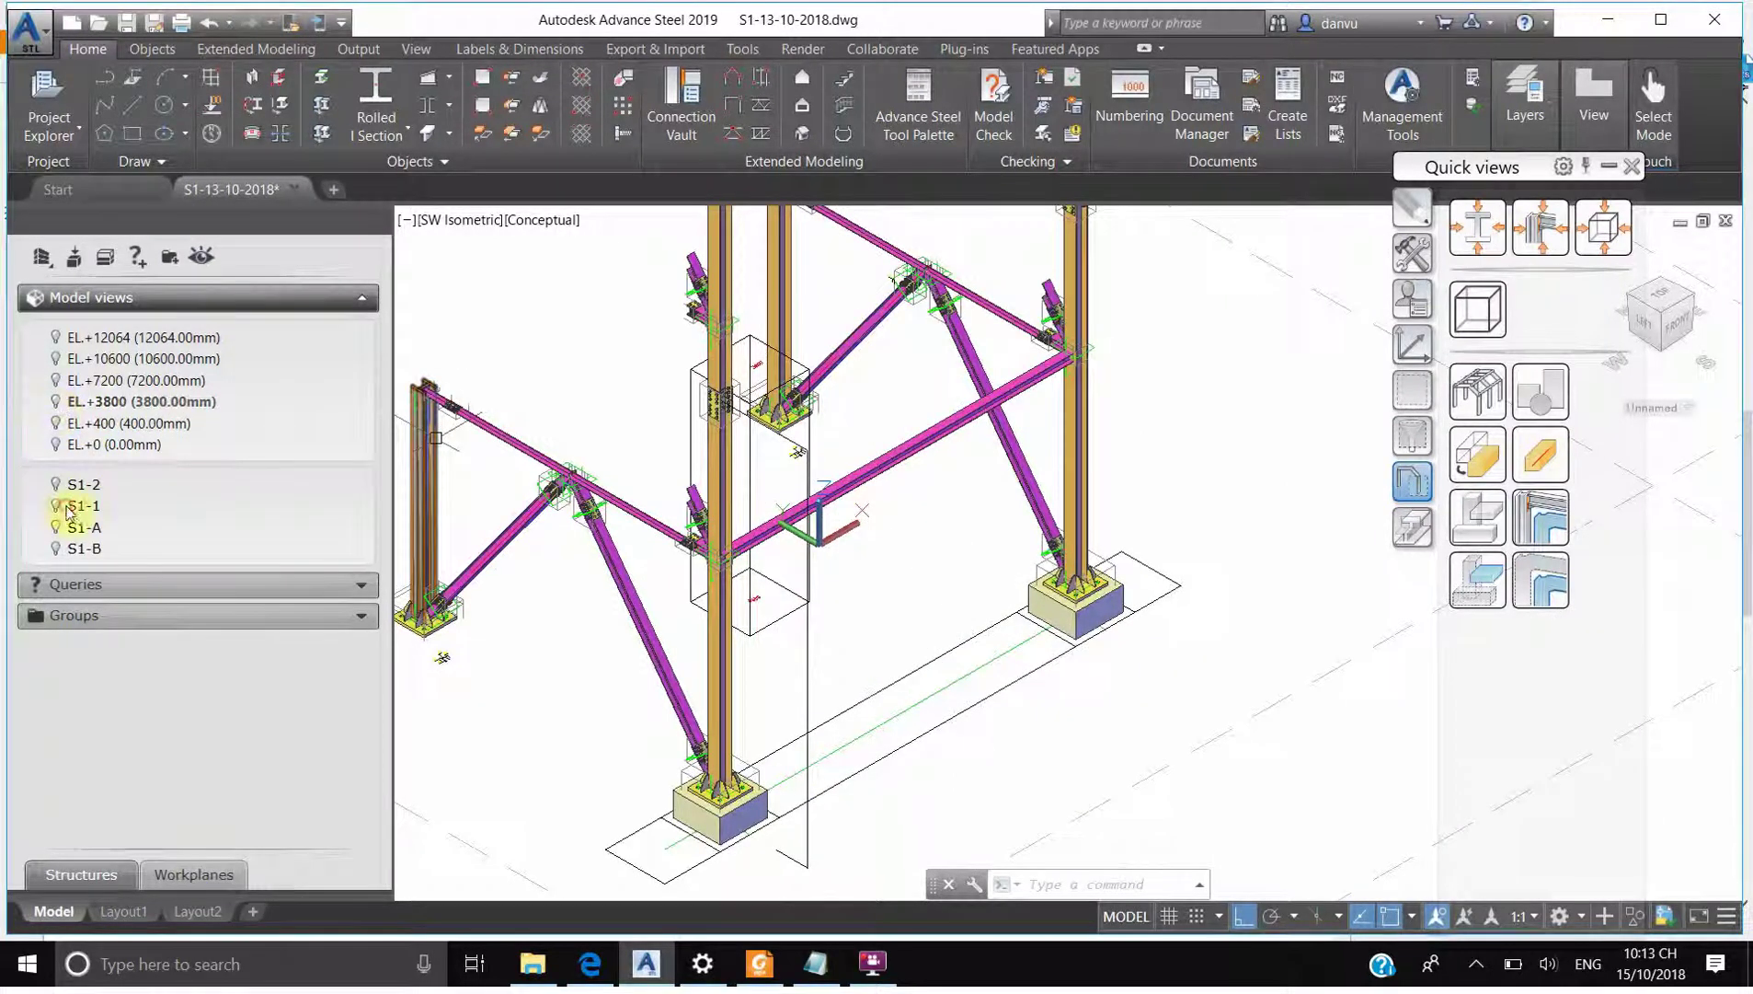
{"action": "left_click", "coordinate": [796, 568]}
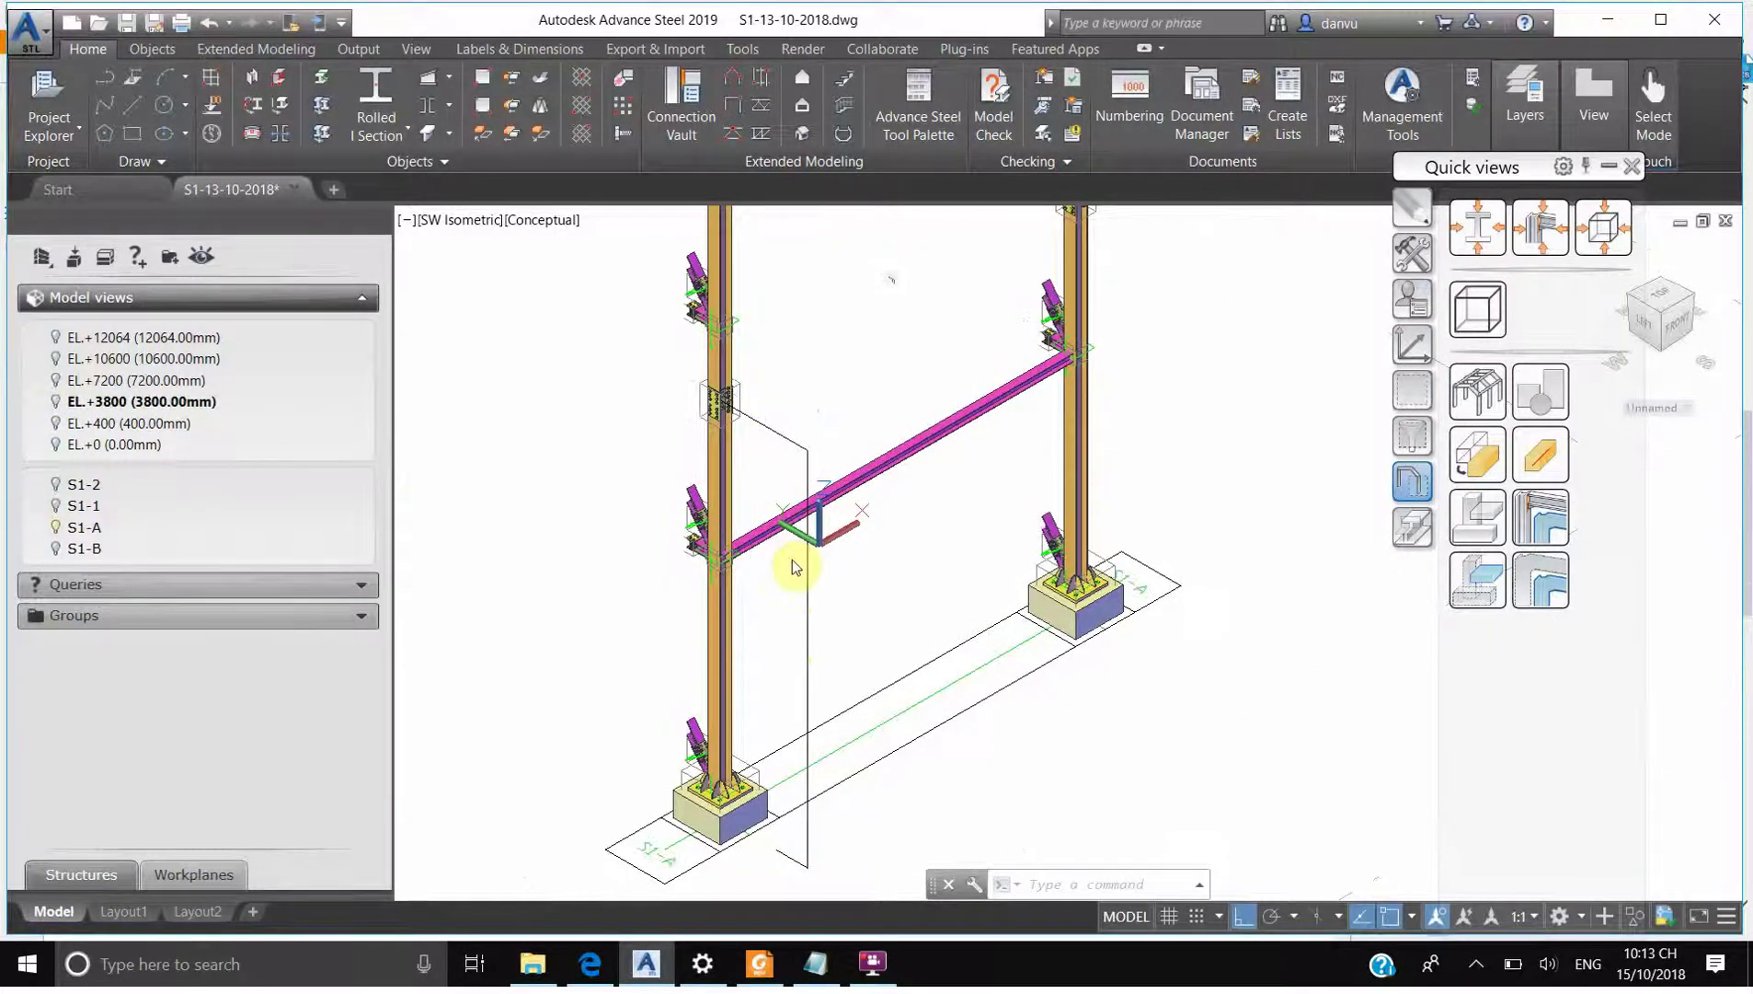
{"action": "scroll", "coordinate": [908, 503], "scroll_direction": "up", "scroll_amount": 2}
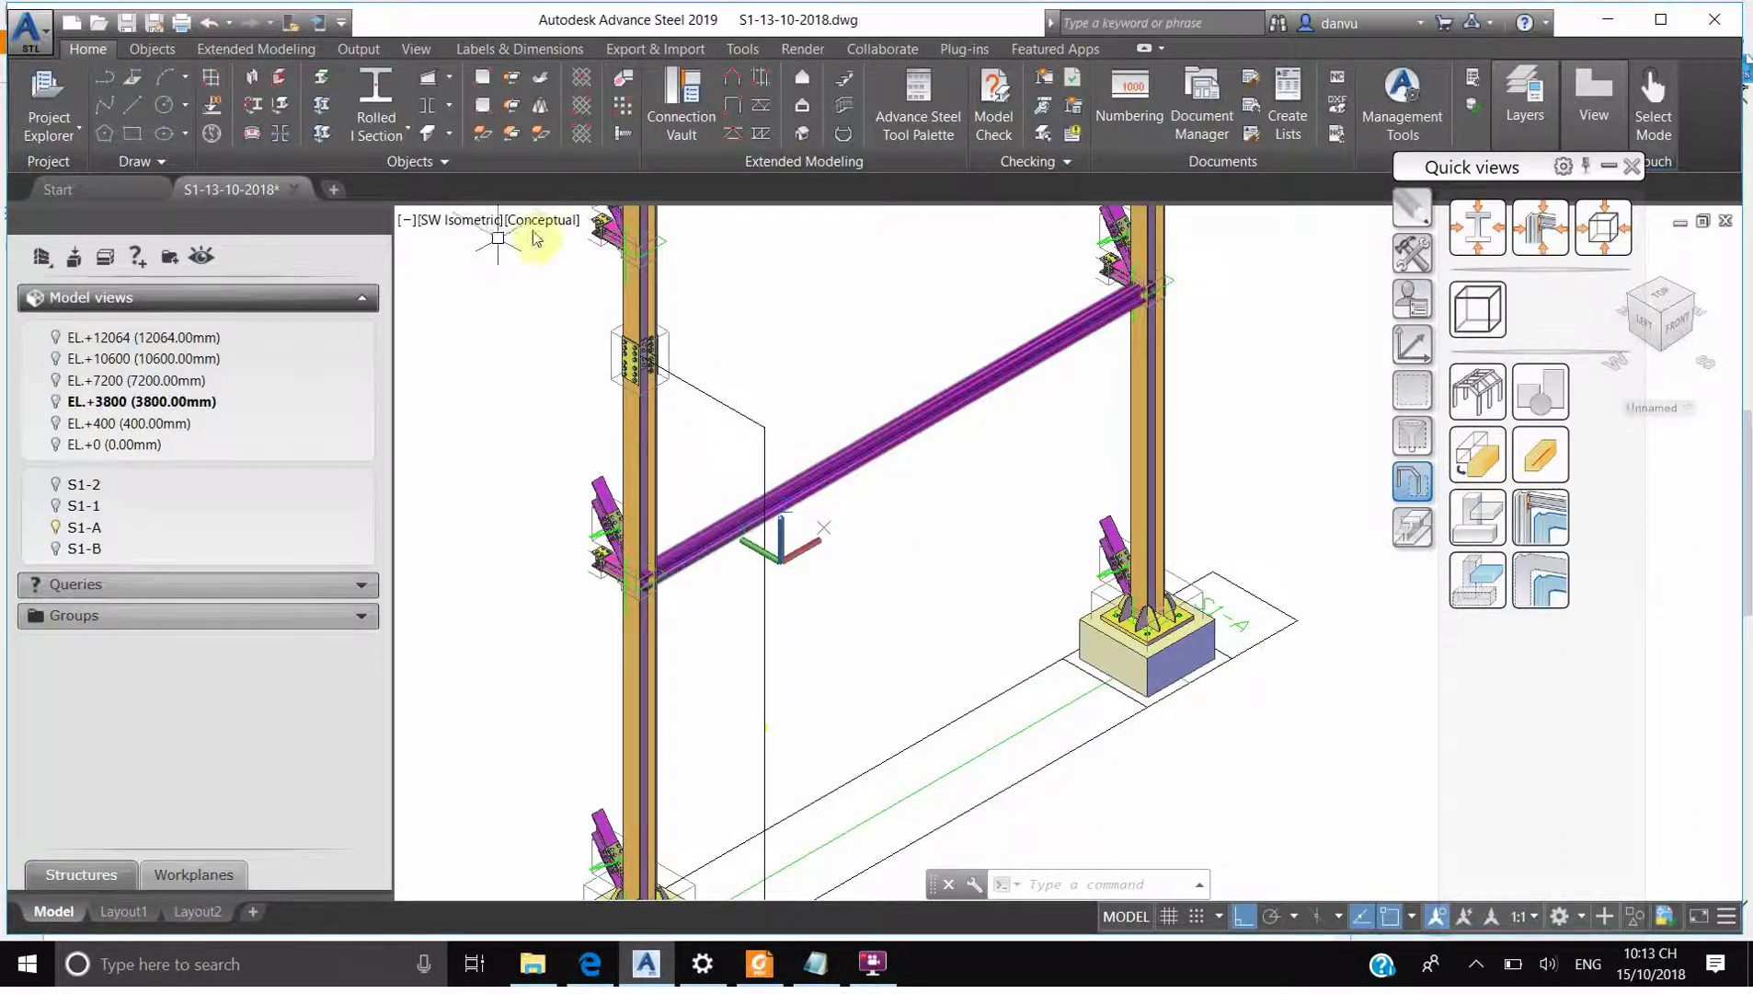
Switch to Notepad, add the line "-SPLIT THIS BEAM" to the task list, and return to the Advance Steel model
{"action": "key", "text": "alt+Tab"}
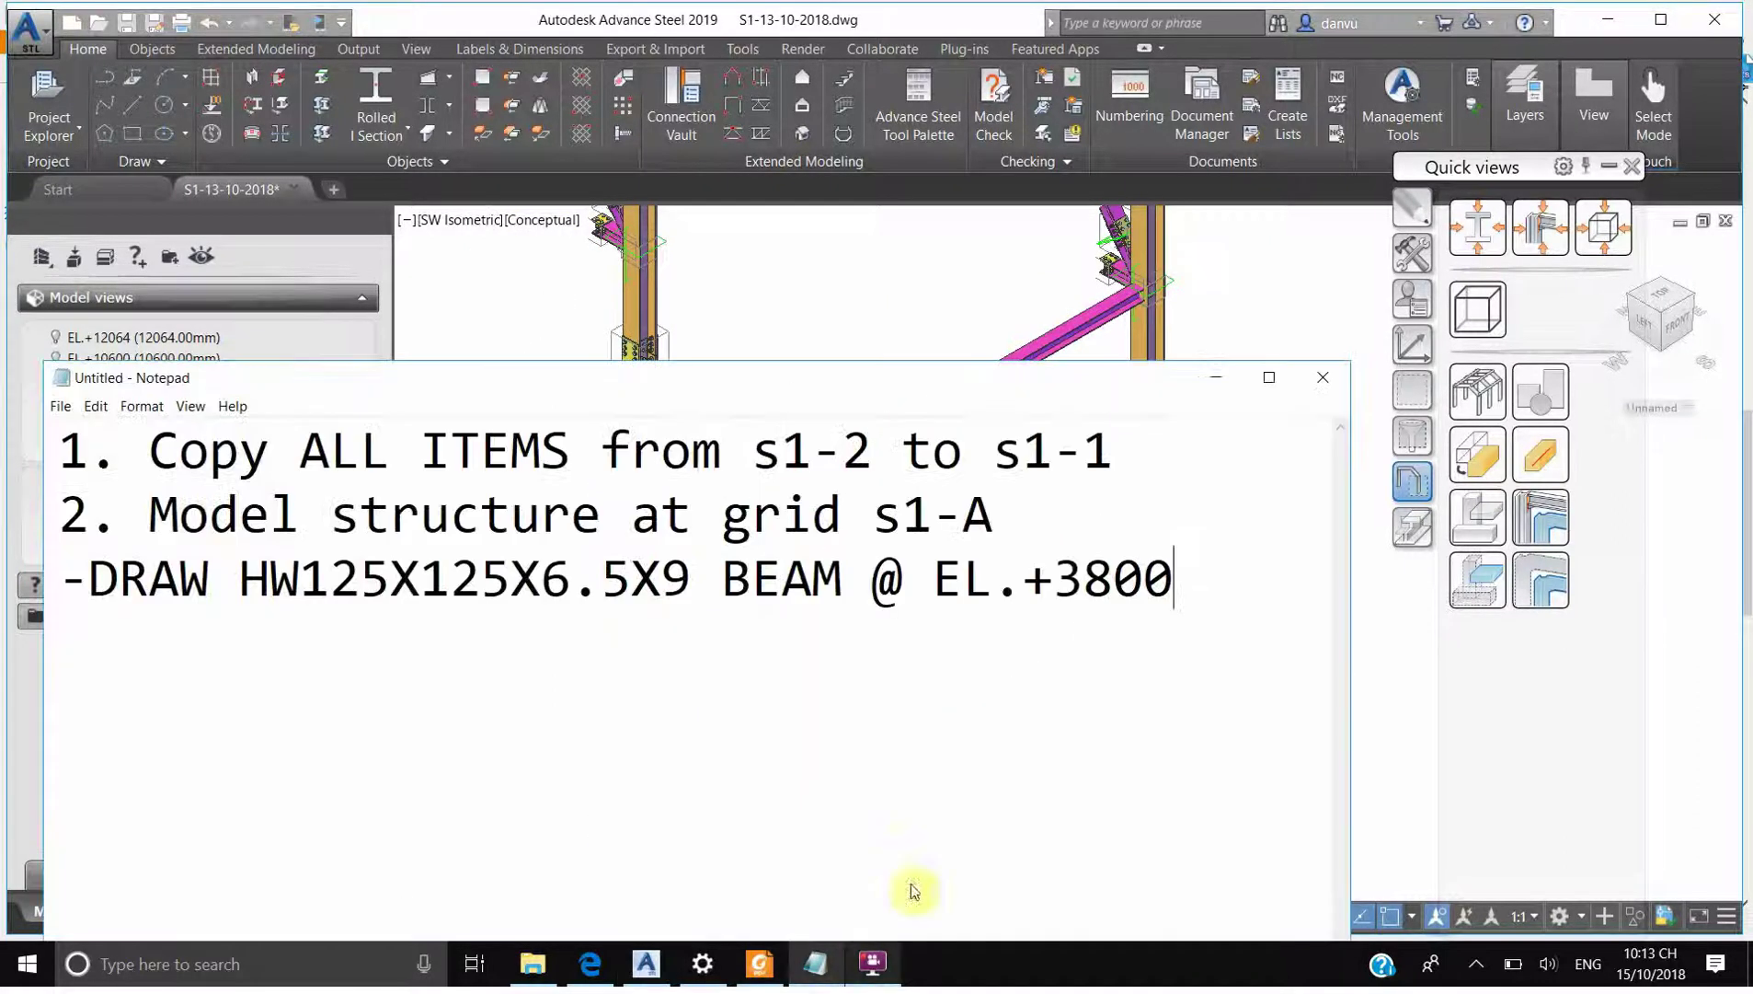
{"action": "key", "text": "Return"}
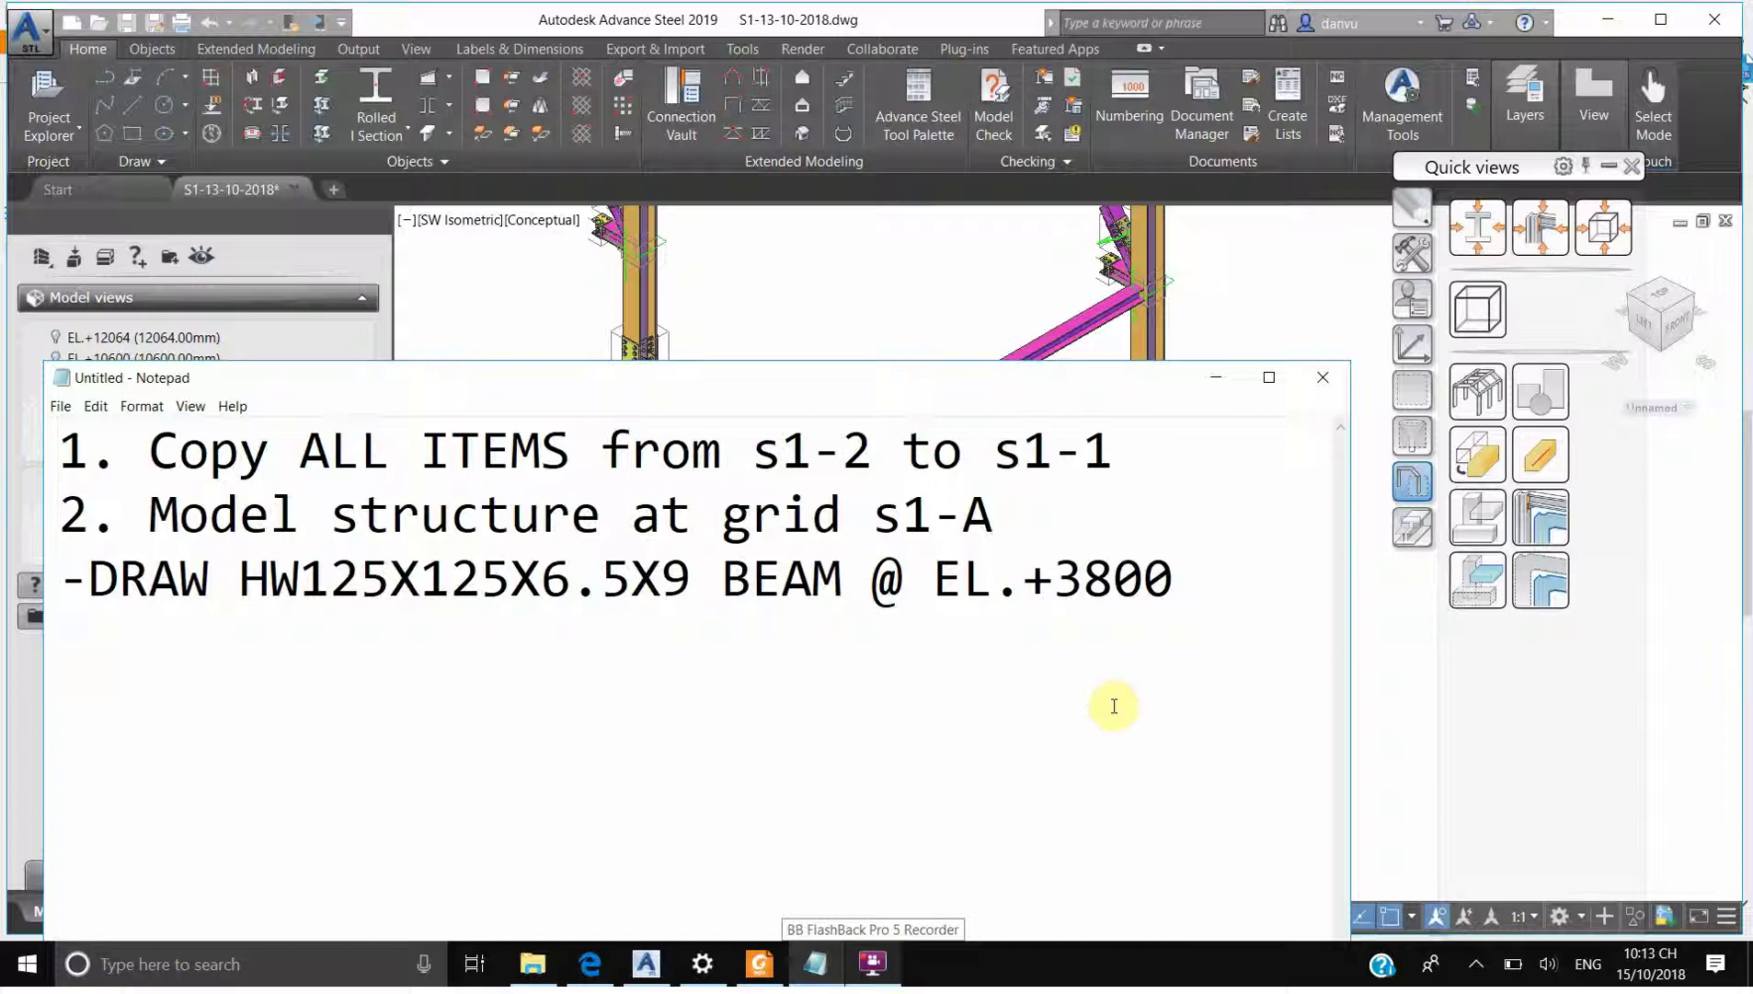
{"action": "type", "text": "-"}
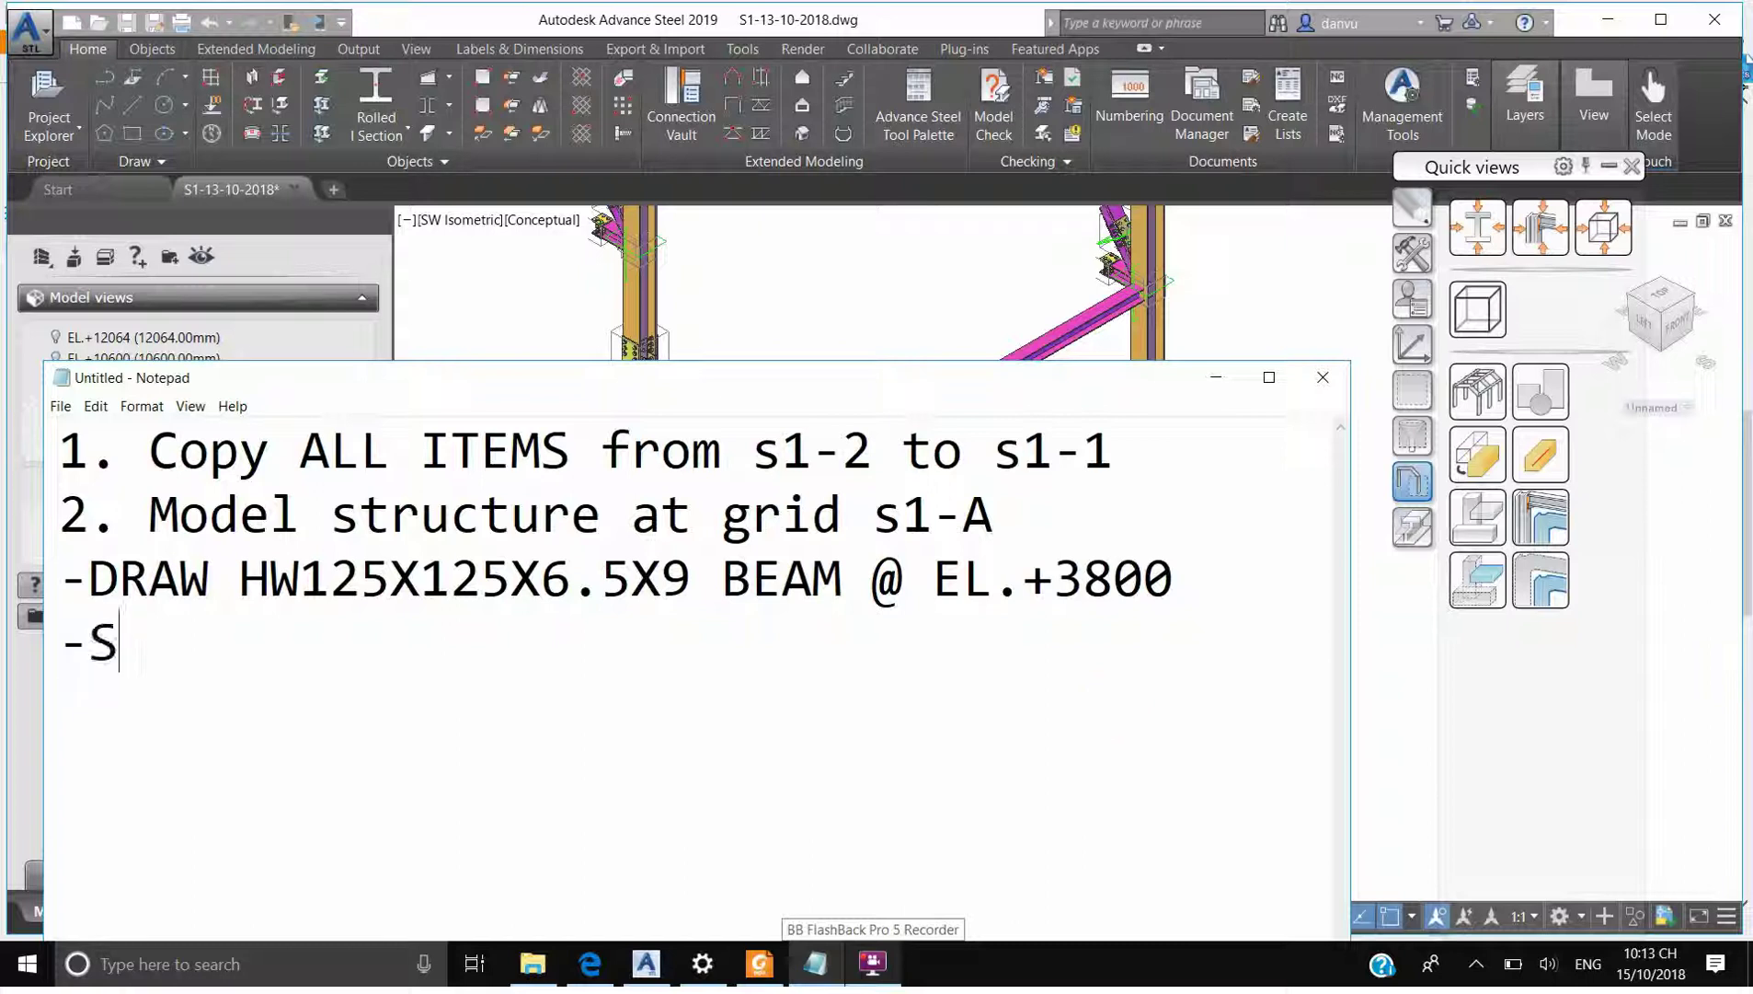
{"action": "type", "text": "SPLIT "}
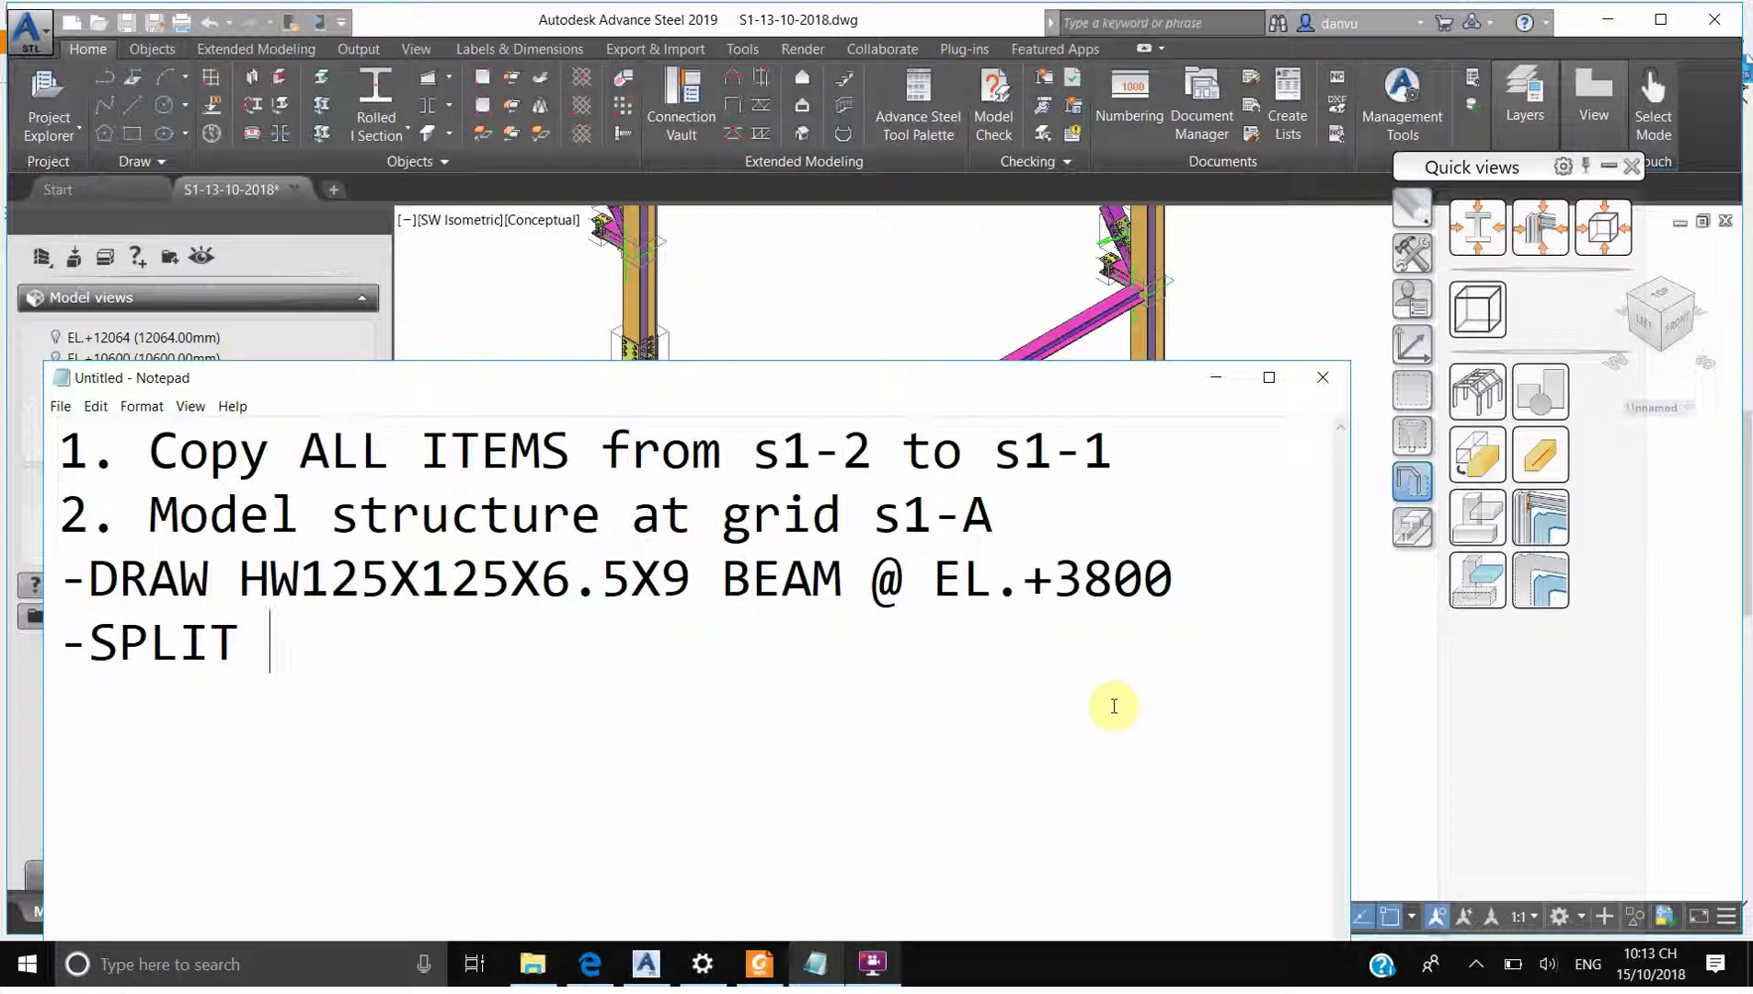
{"action": "type", "text": "BEAM"}
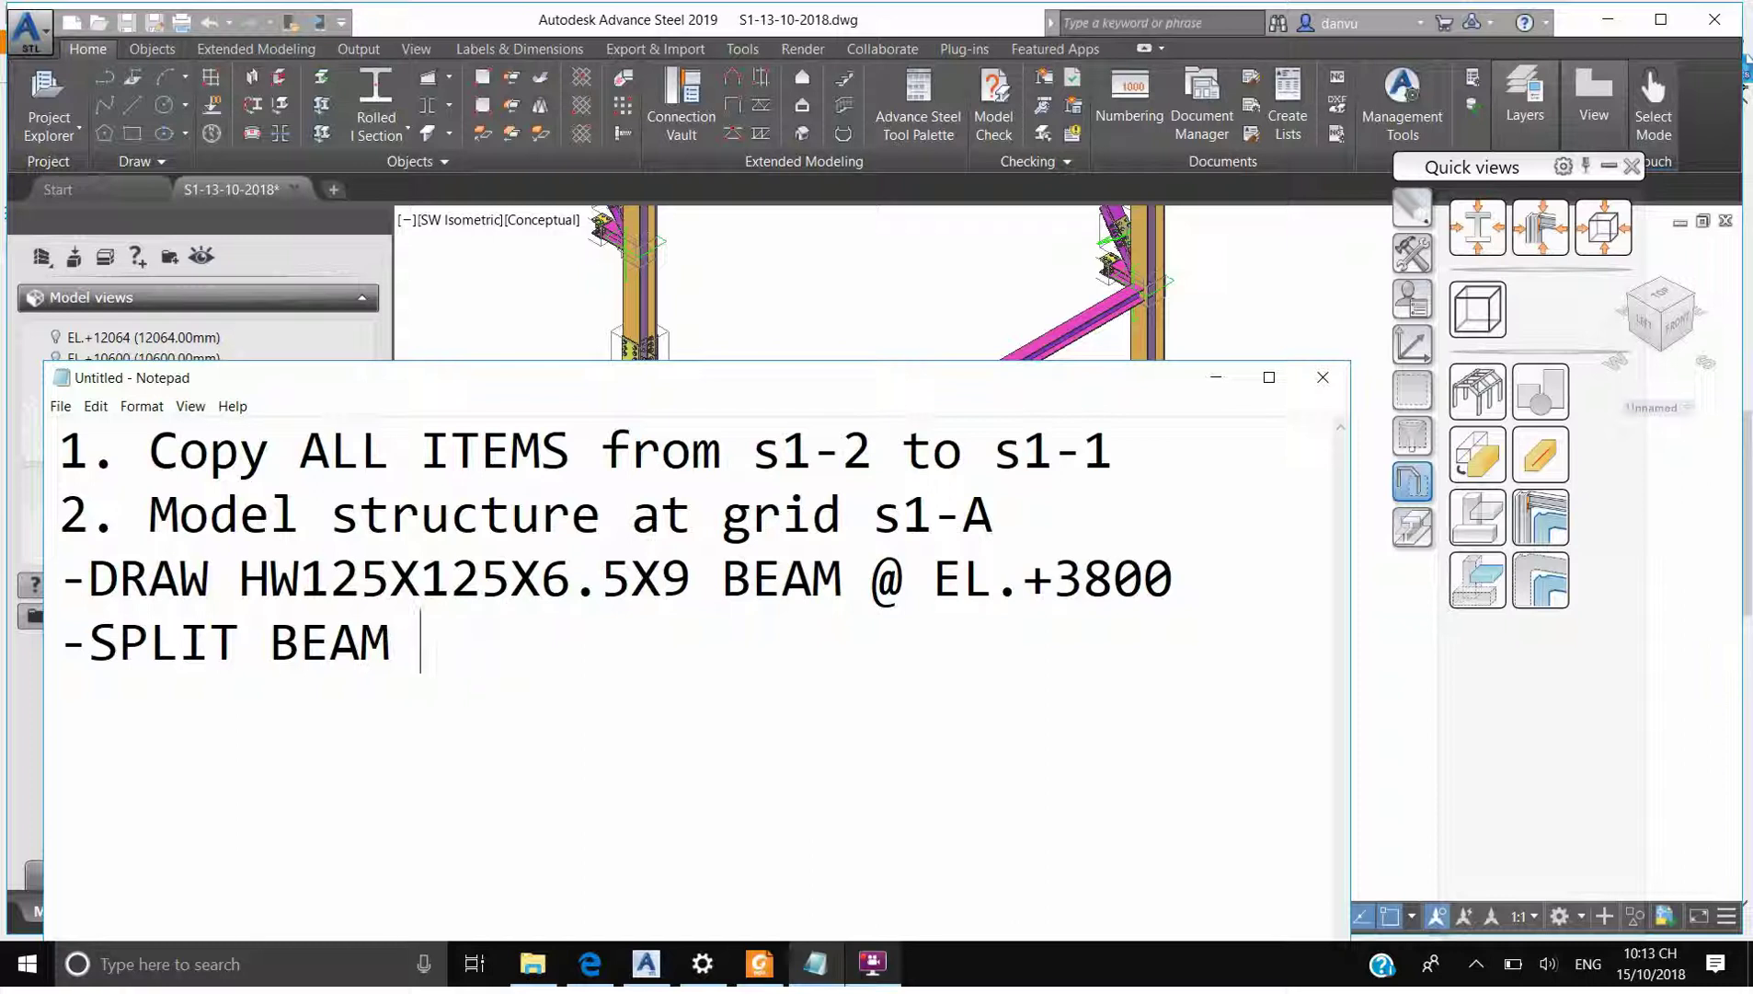
{"action": "key", "text": "BackSpace"}
{"action": "key", "text": "BackSpace"}
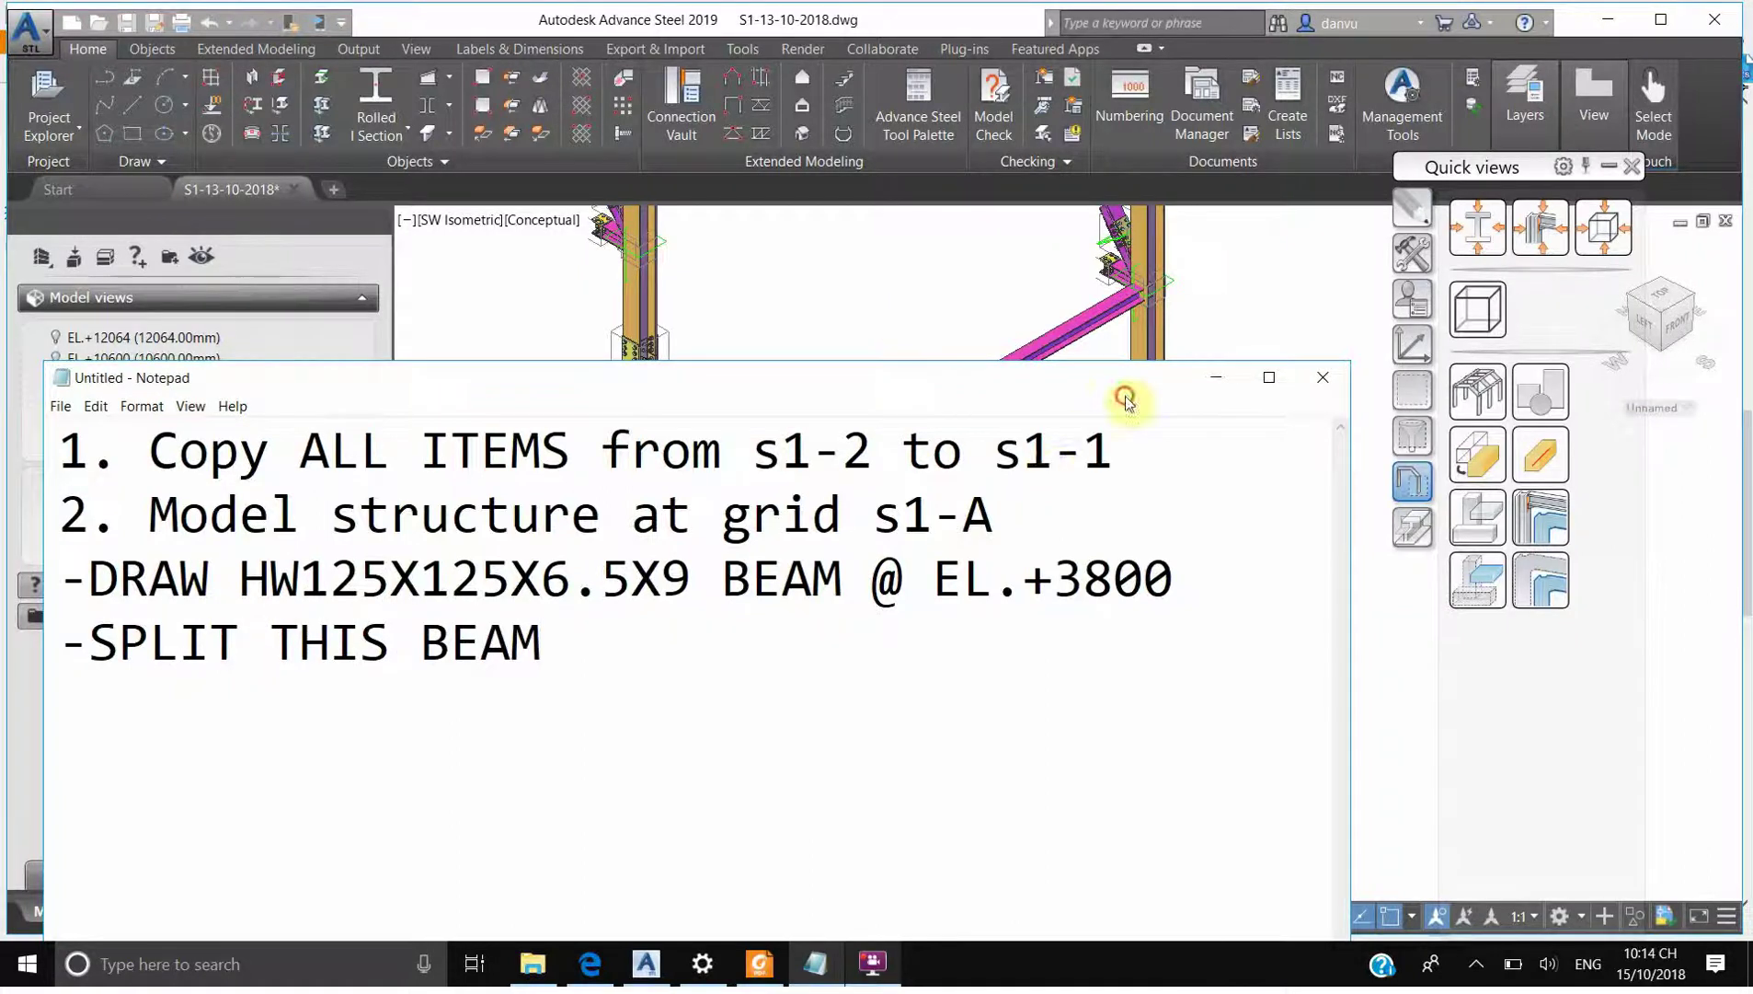
{"action": "left_click", "coordinate": [1216, 378]}
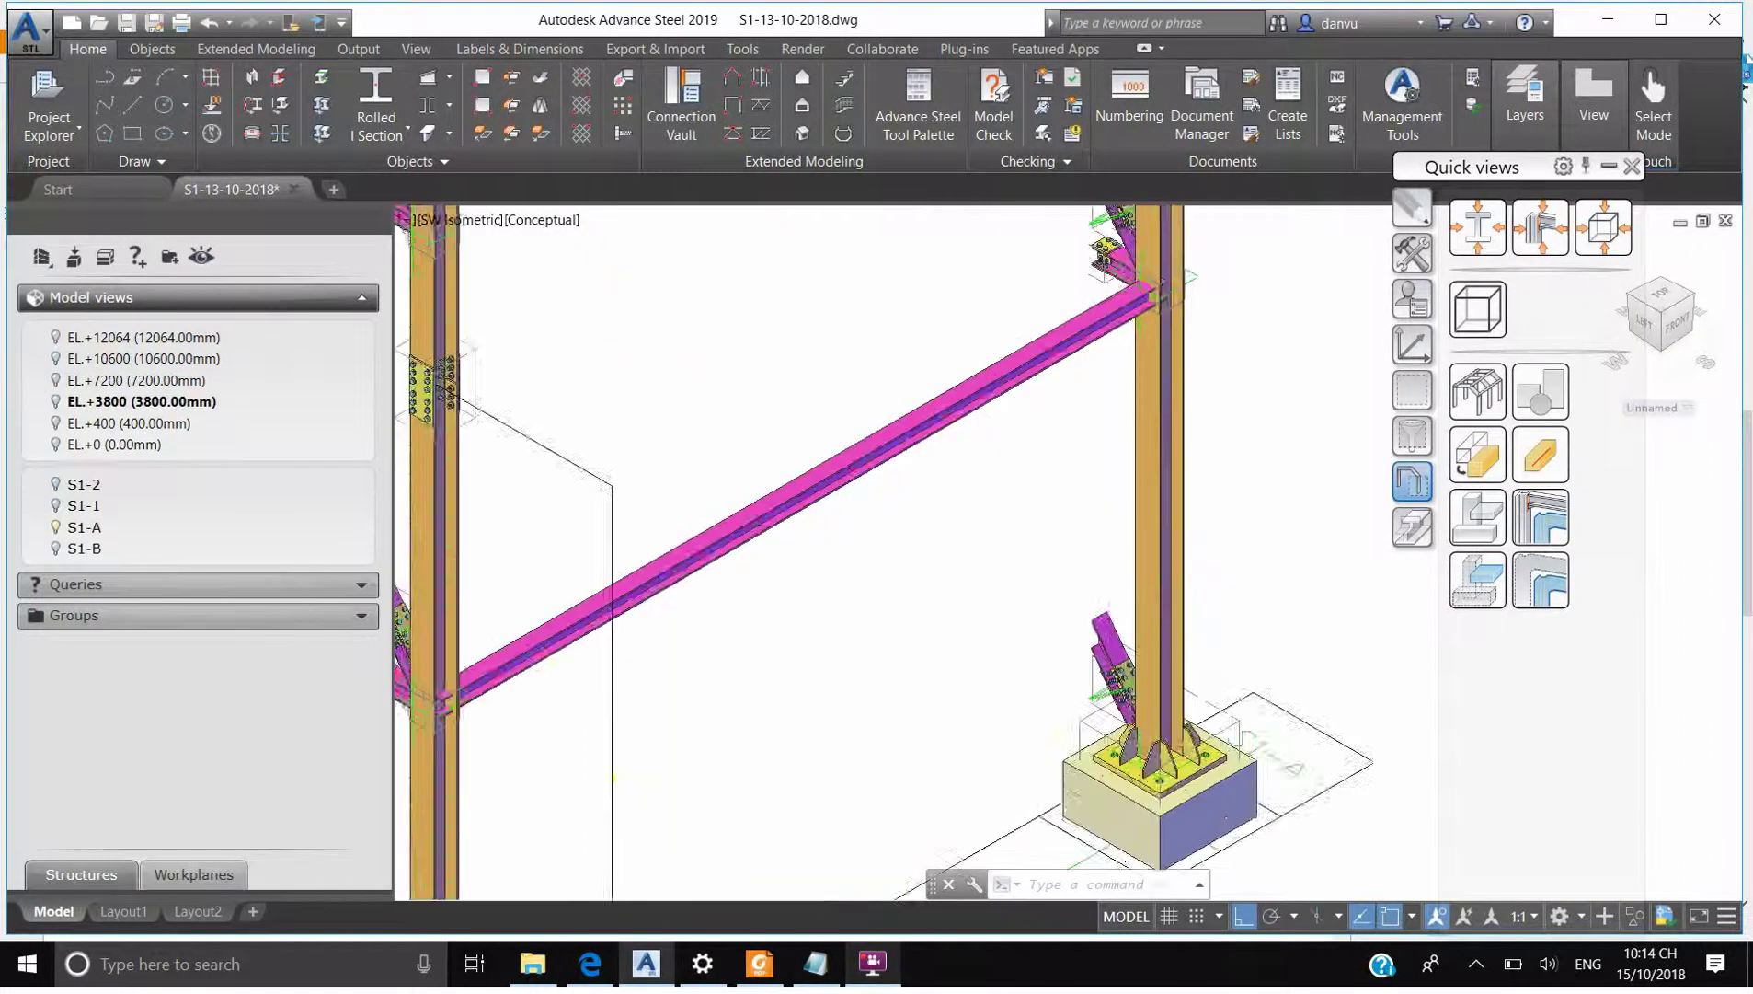
Align the UCS to the new beam's midpoint coordinate system, rotate it about X, and show the plan view of that UCS
{"action": "scroll", "coordinate": [1094, 299], "scroll_direction": "up", "scroll_amount": 5}
{"action": "scroll", "coordinate": [1049, 375], "scroll_direction": "down", "scroll_amount": 4}
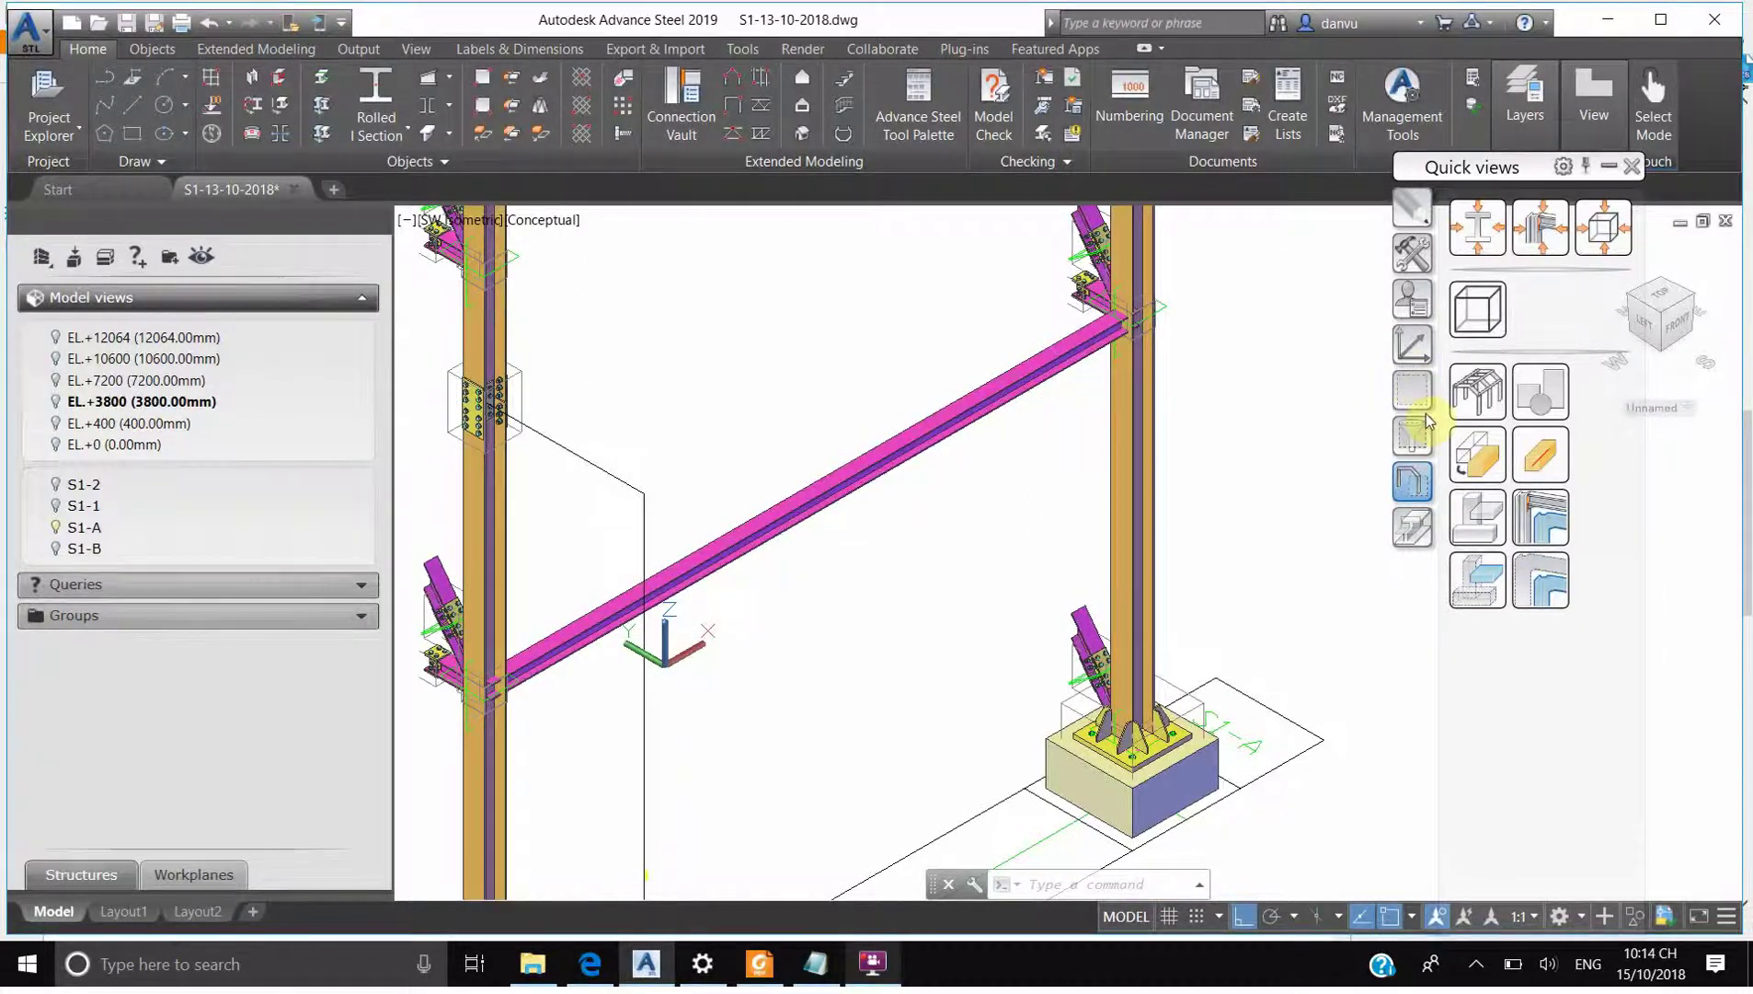
{"action": "left_click", "coordinate": [1412, 345]}
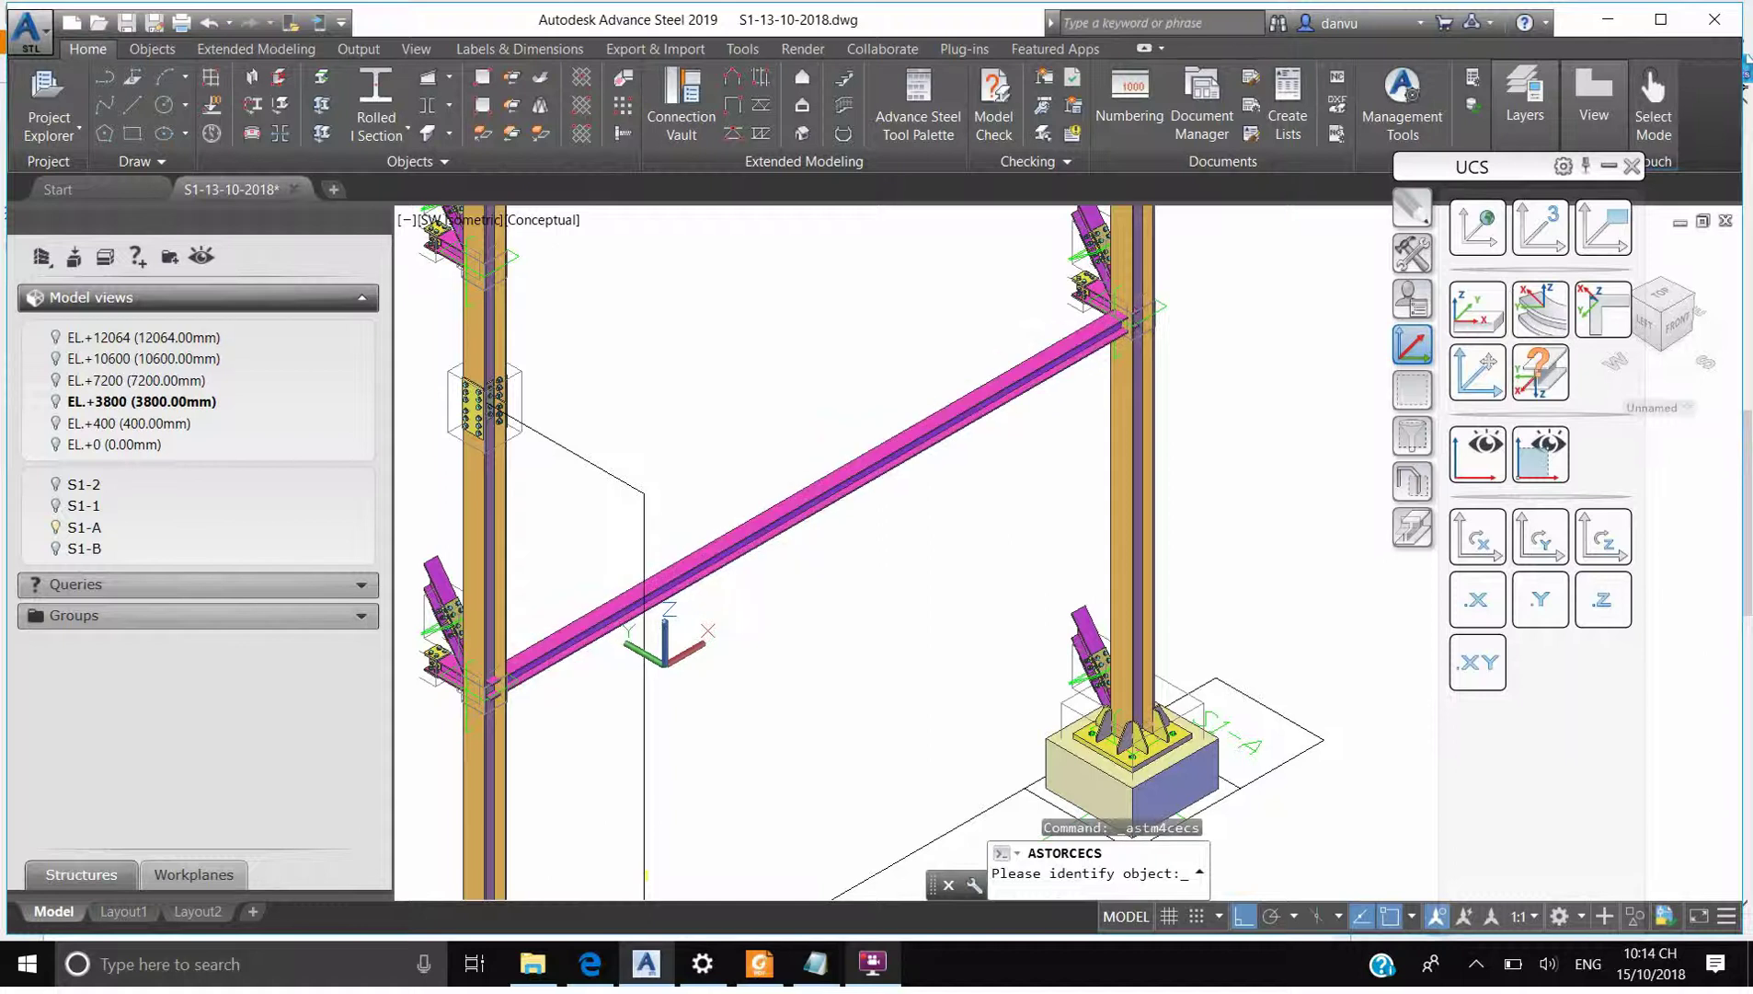
{"action": "left_click", "coordinate": [1018, 378]}
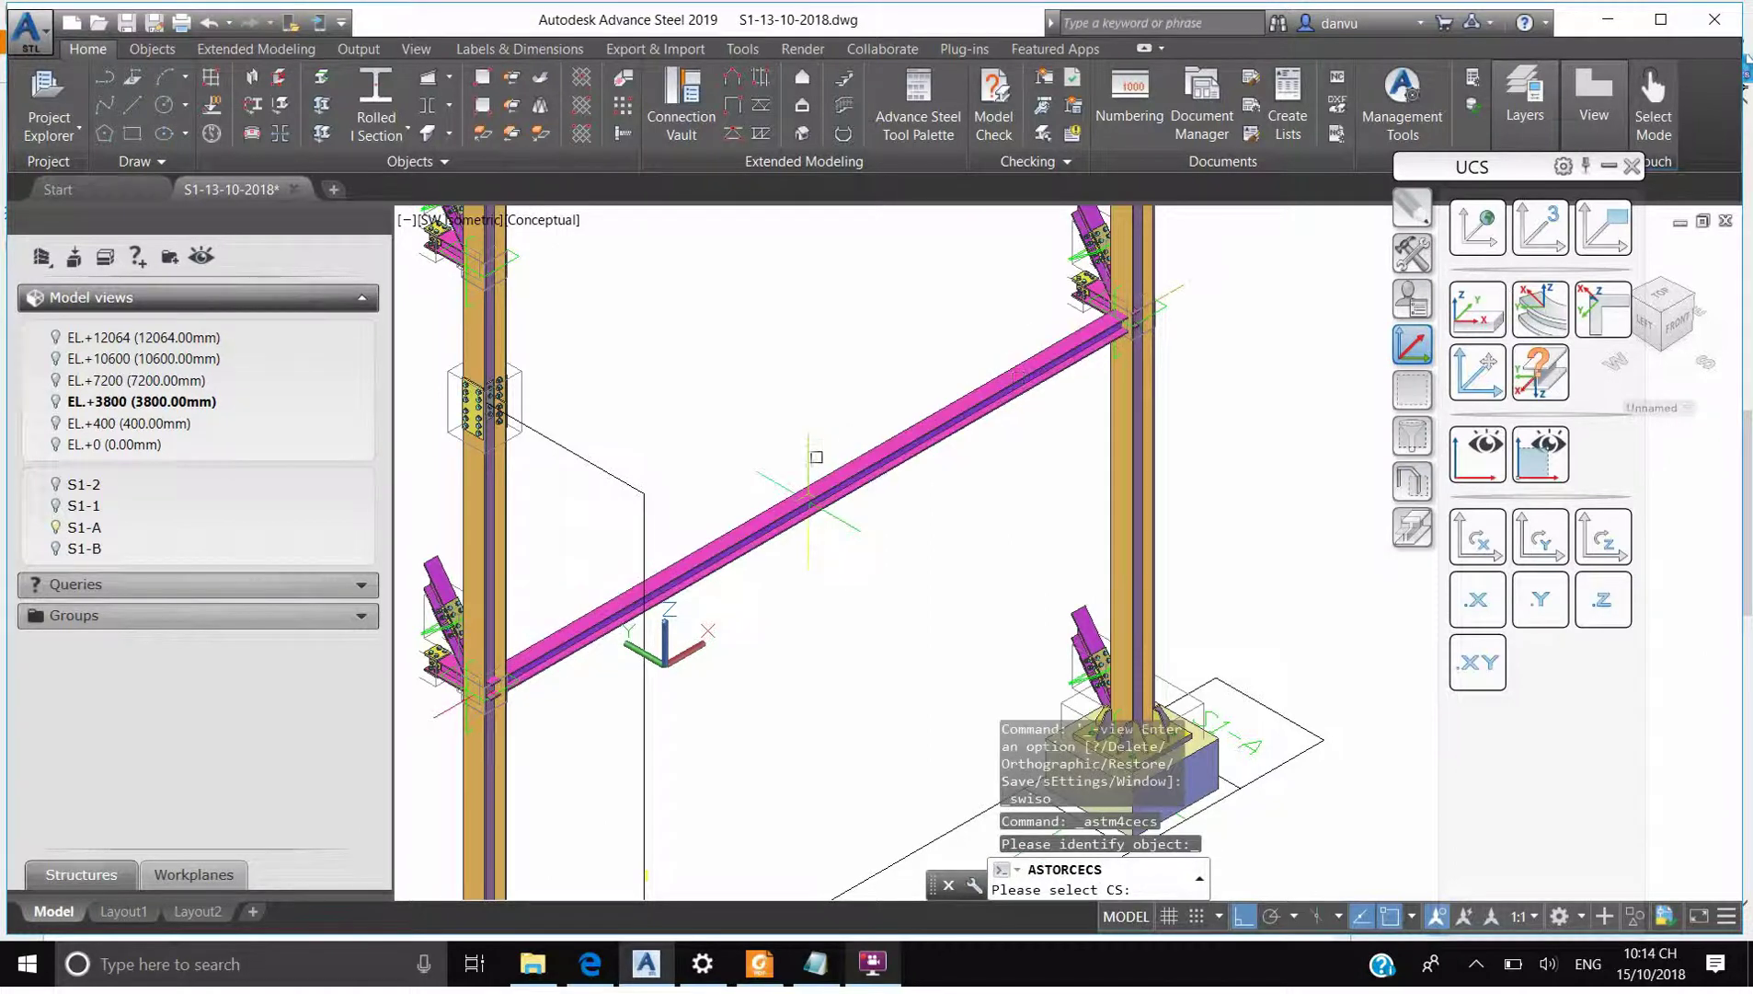
{"action": "left_click", "coordinate": [809, 499]}
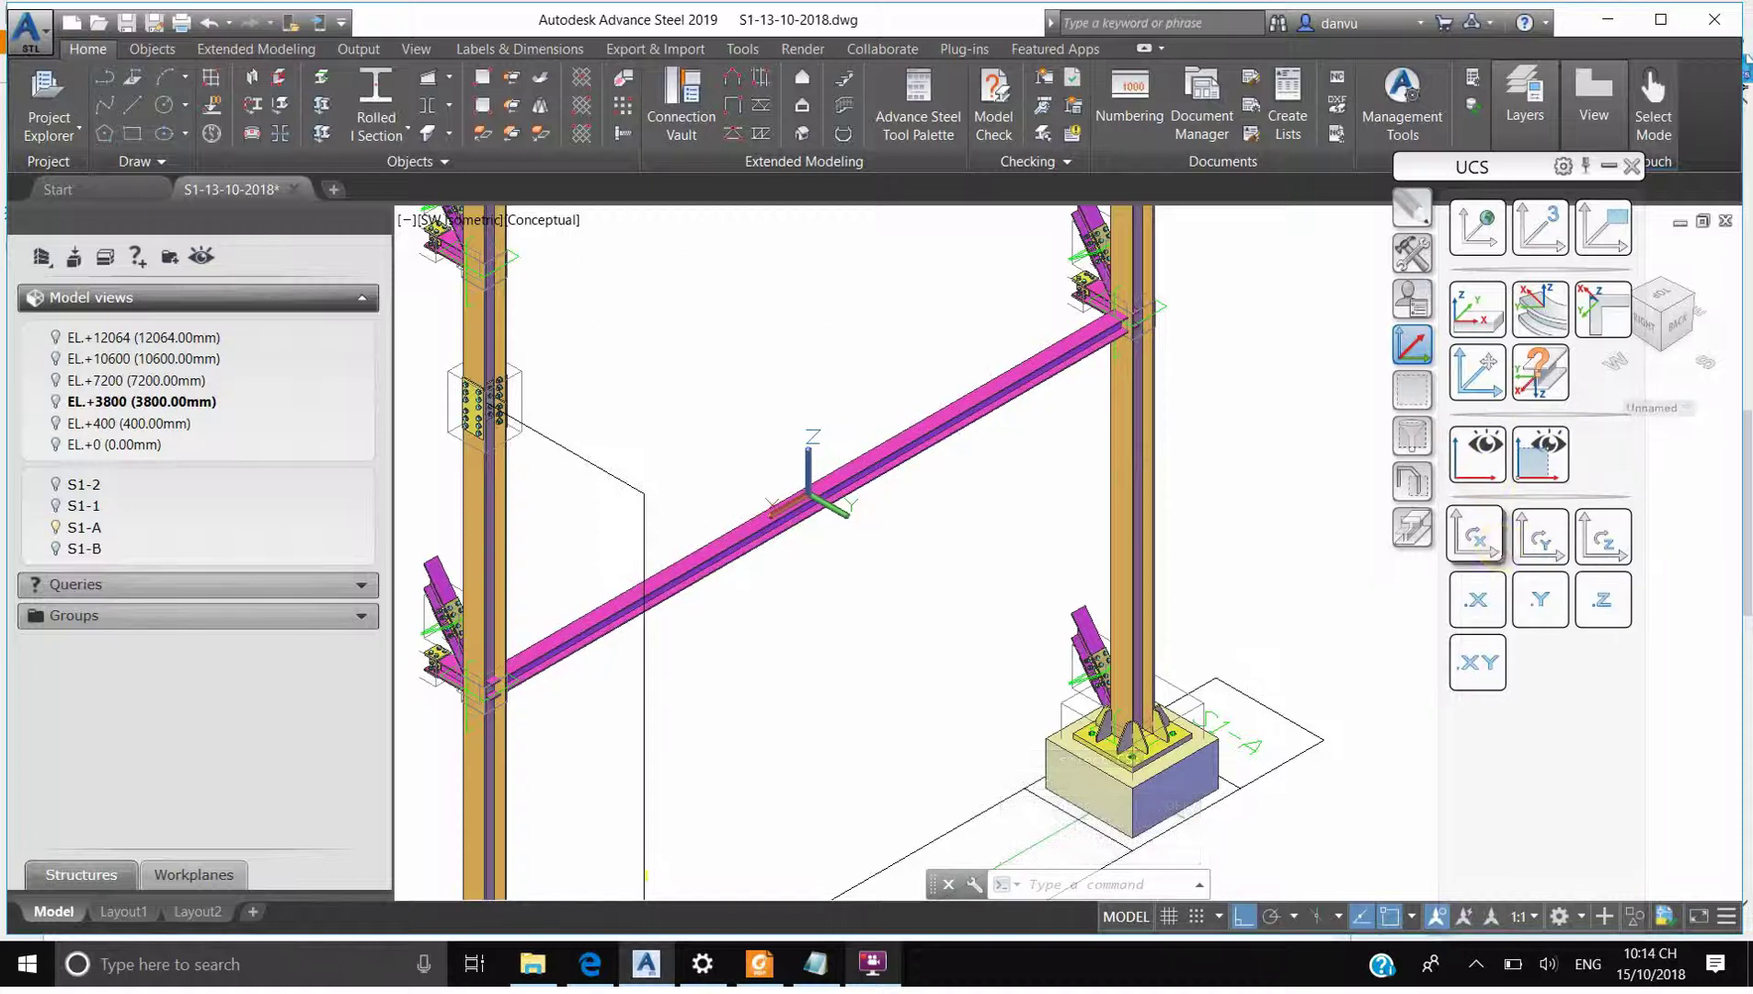
{"action": "left_click", "coordinate": [1475, 537]}
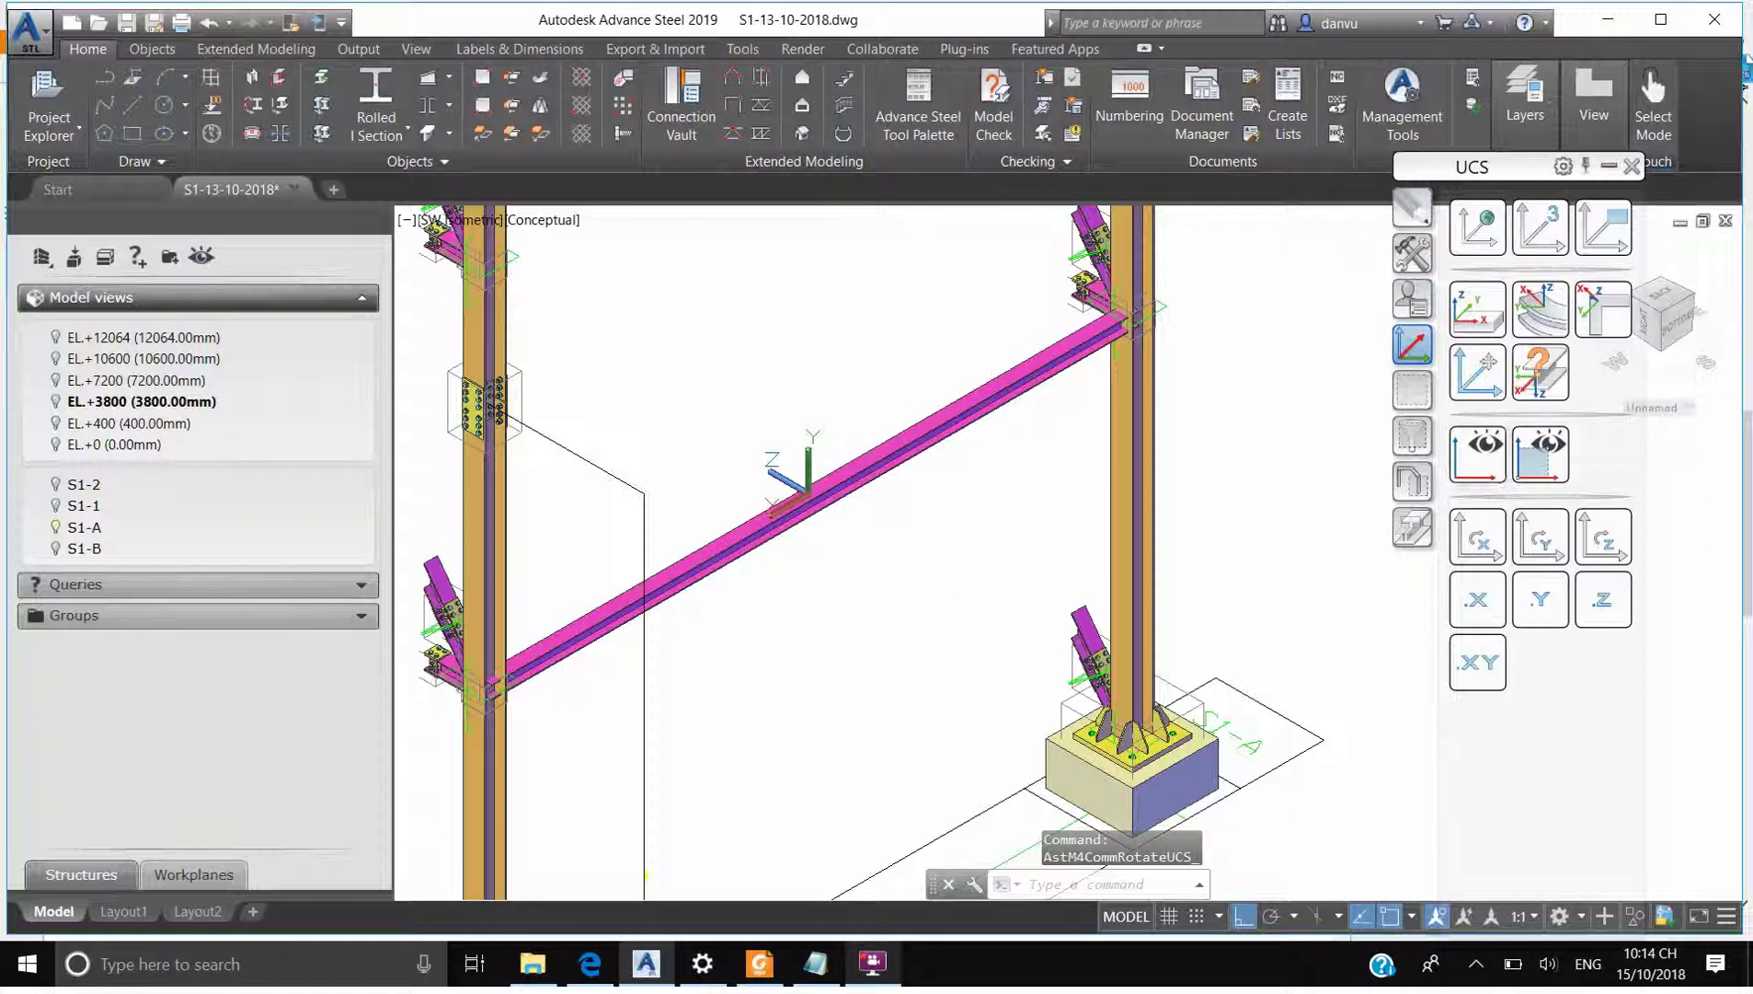
{"action": "left_click", "coordinate": [1477, 454]}
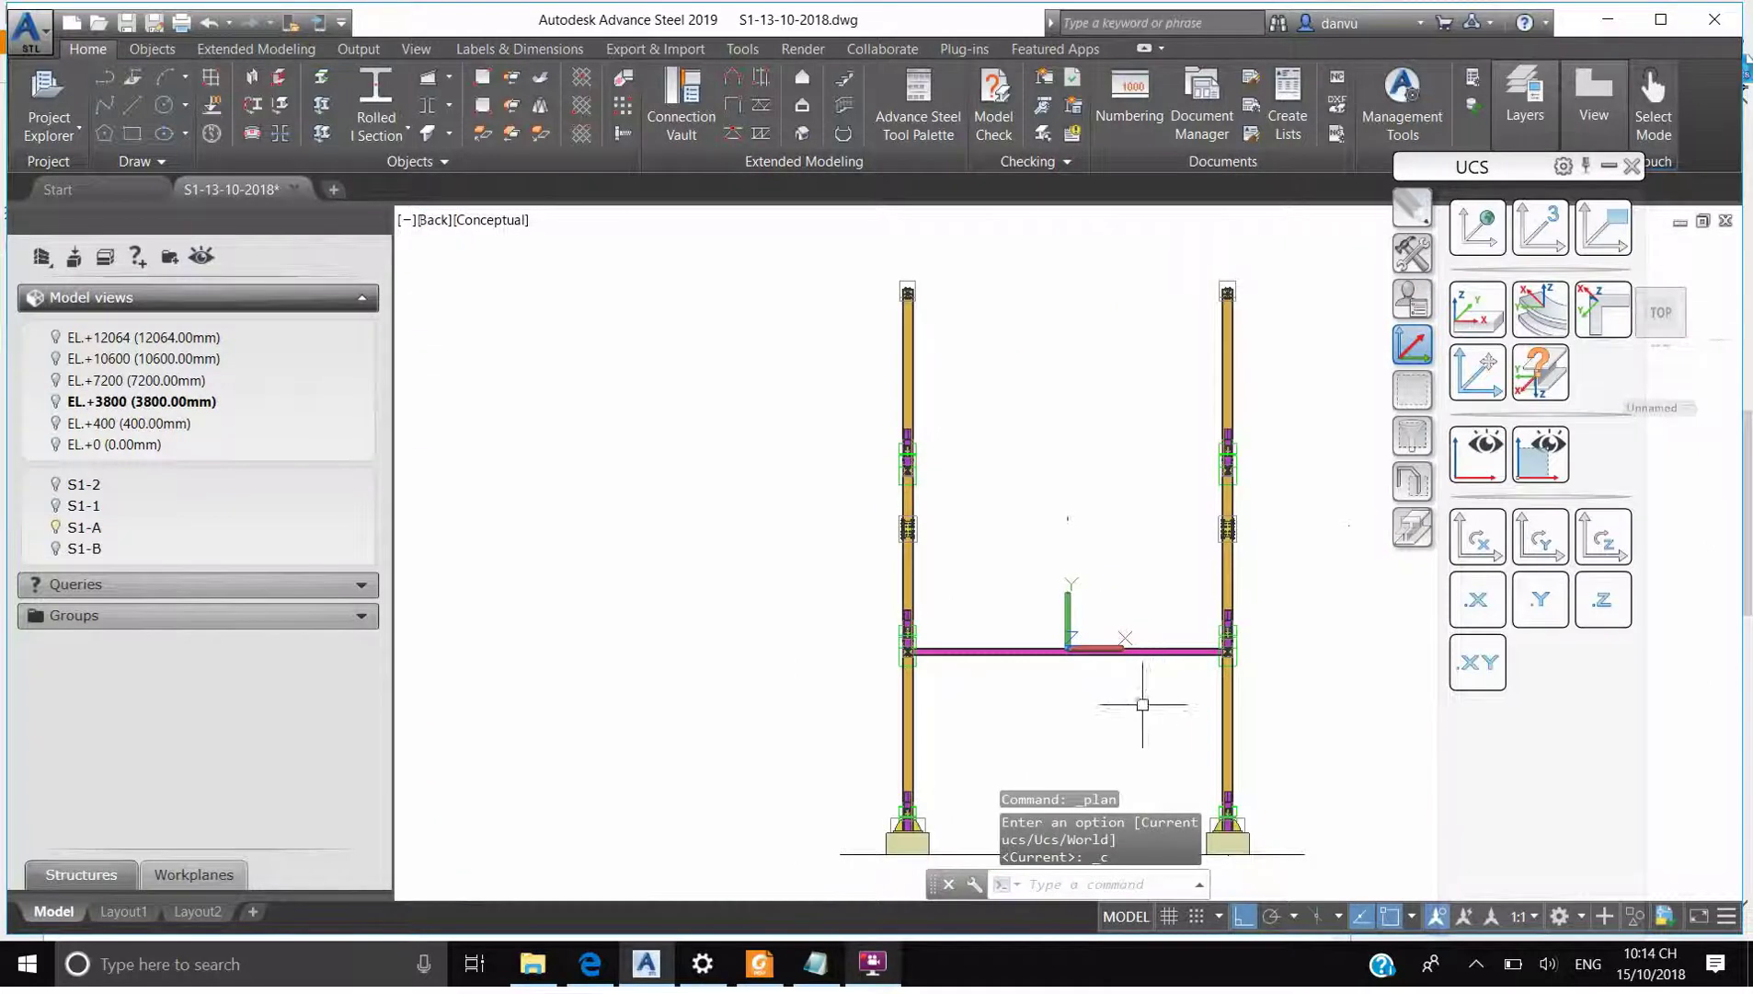
Isolate the new S1-A beam so only it is displayed, and change the visual style to 2D Wireframe
{"action": "scroll", "coordinate": [1142, 704], "scroll_direction": "up", "scroll_amount": 3}
{"action": "left_click", "coordinate": [1149, 600]}
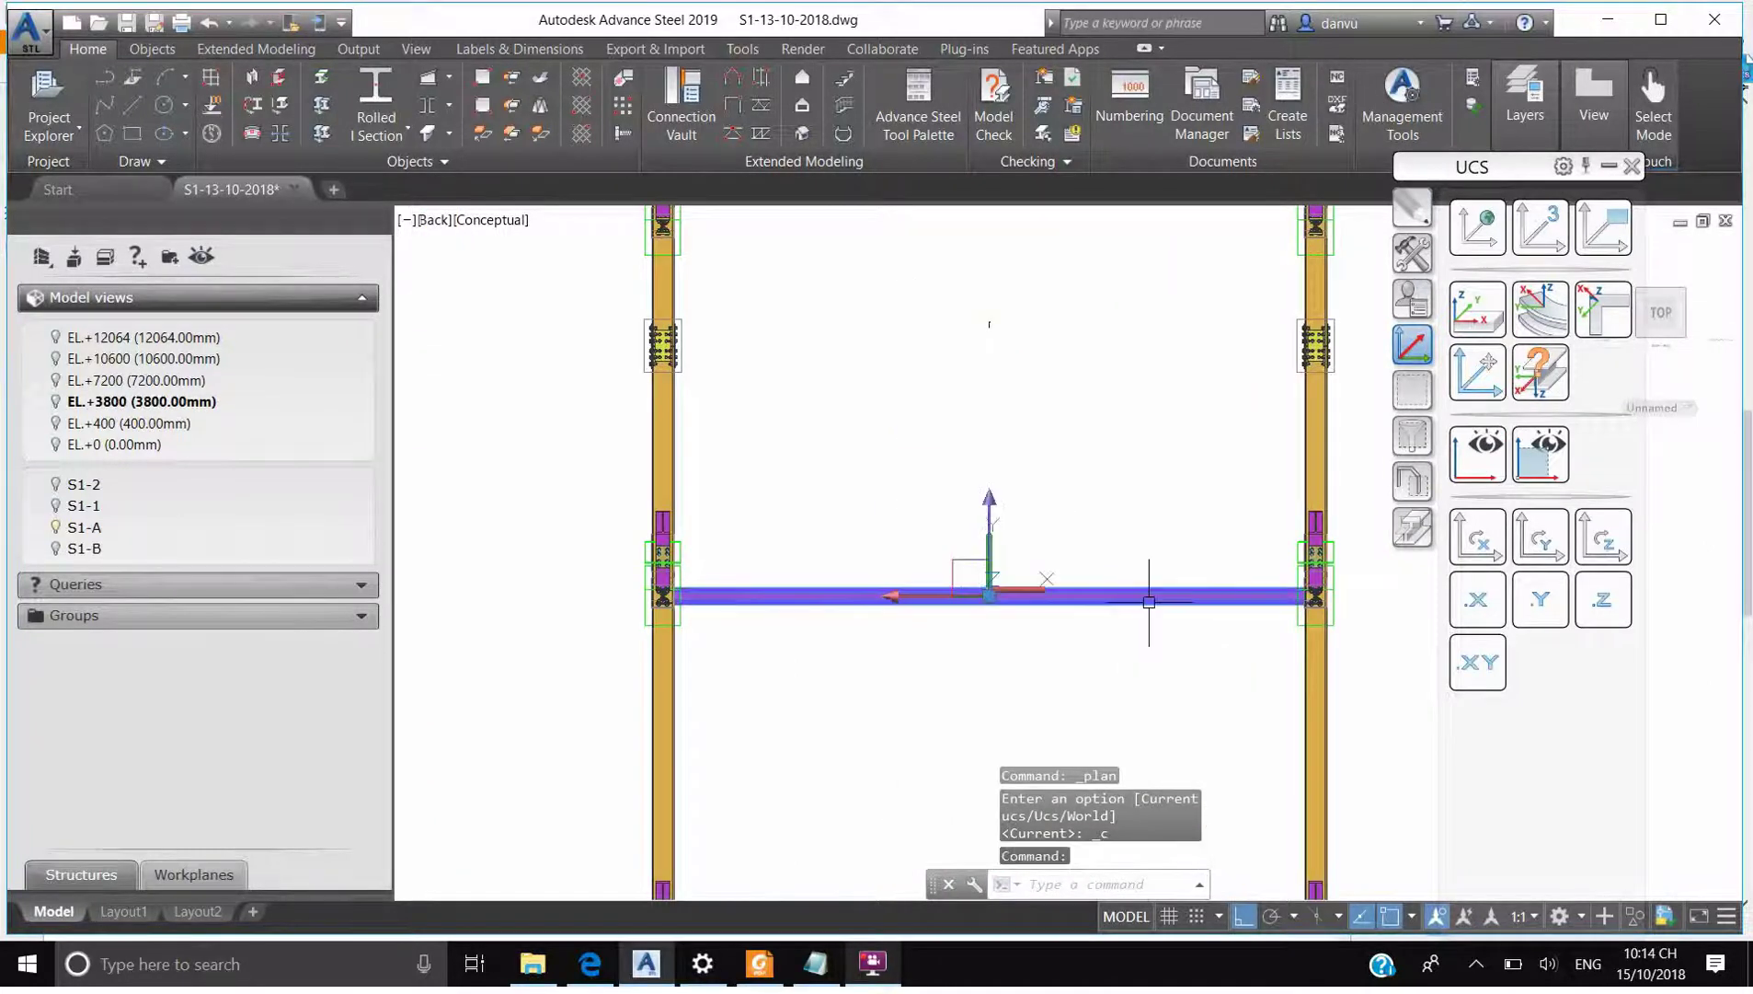
{"action": "left_click", "coordinate": [1412, 479]}
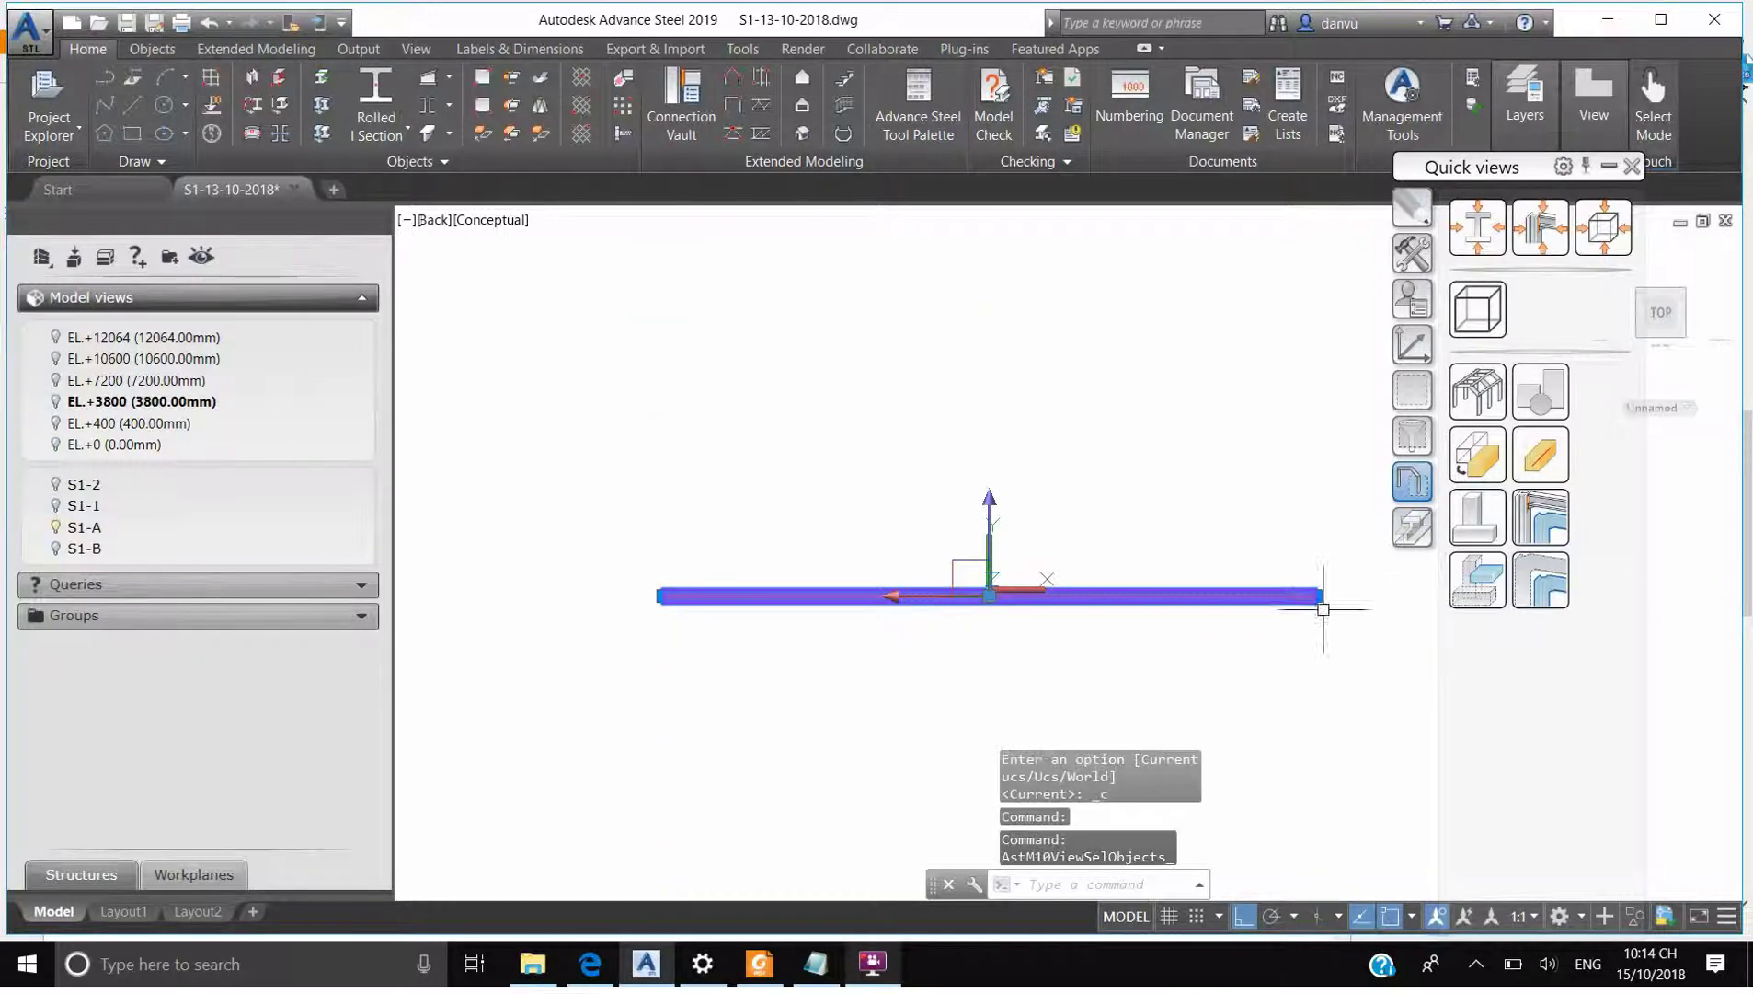
{"action": "scroll", "coordinate": [1323, 600], "scroll_direction": "up", "scroll_amount": 5}
{"action": "key", "text": "Escape"}
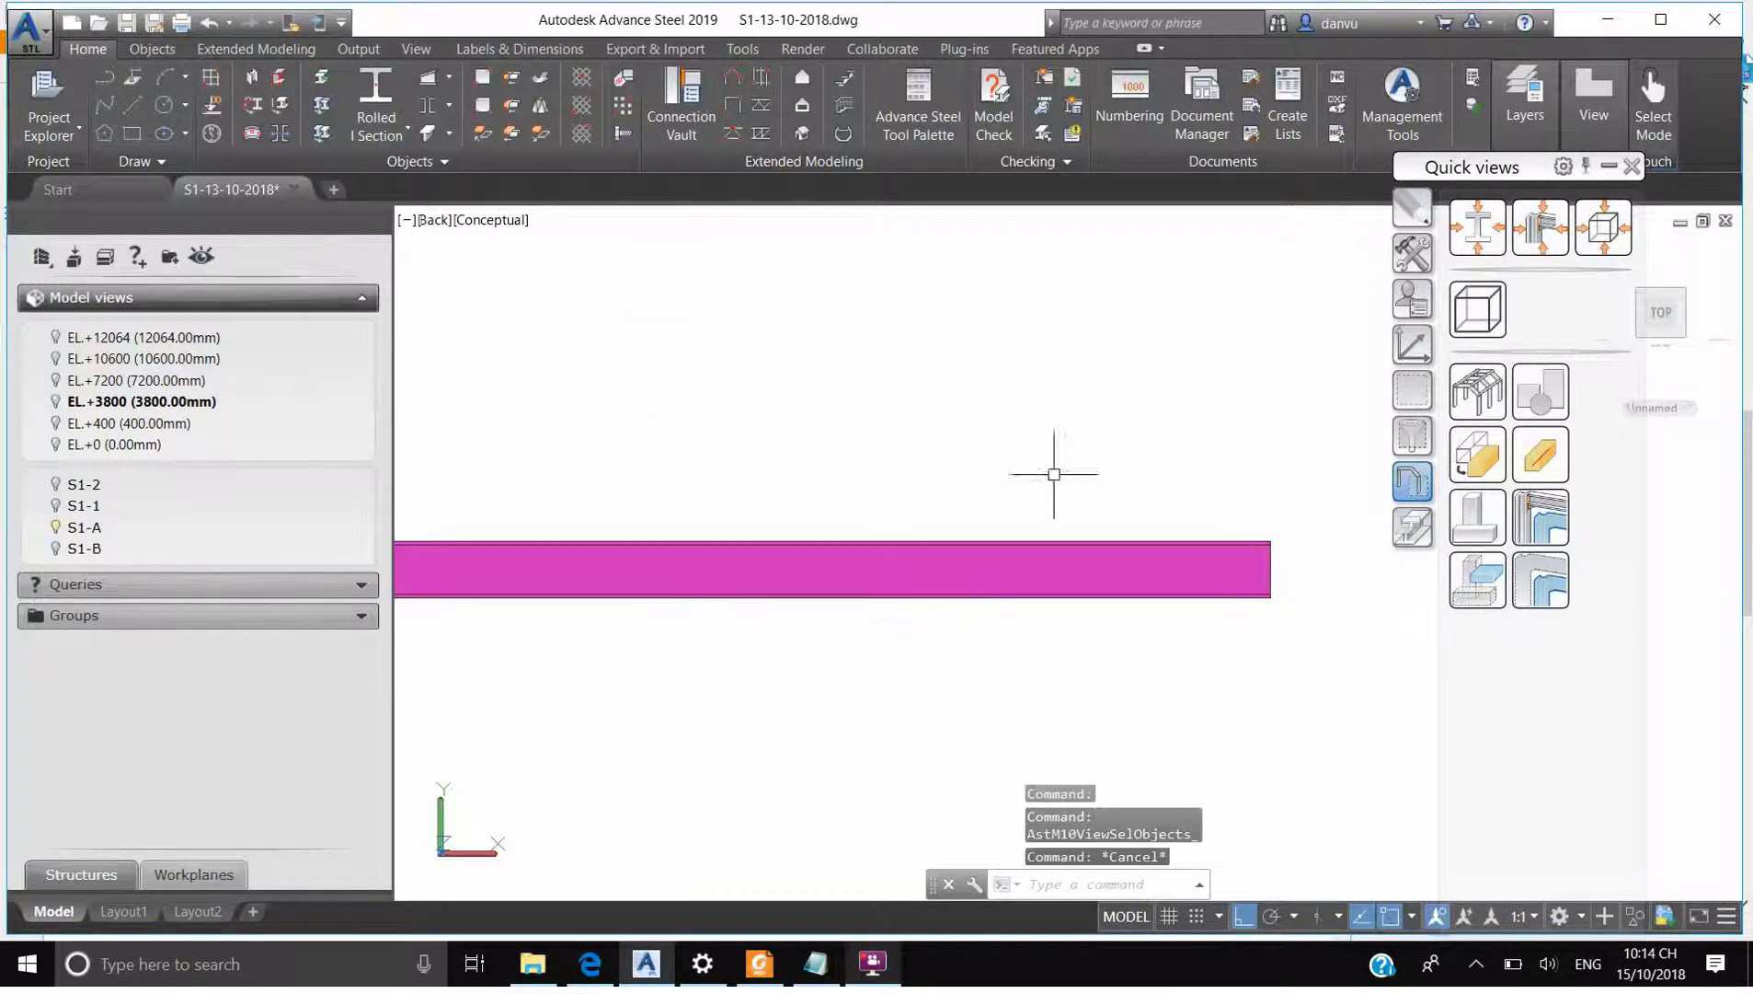
{"action": "left_click", "coordinate": [497, 220]}
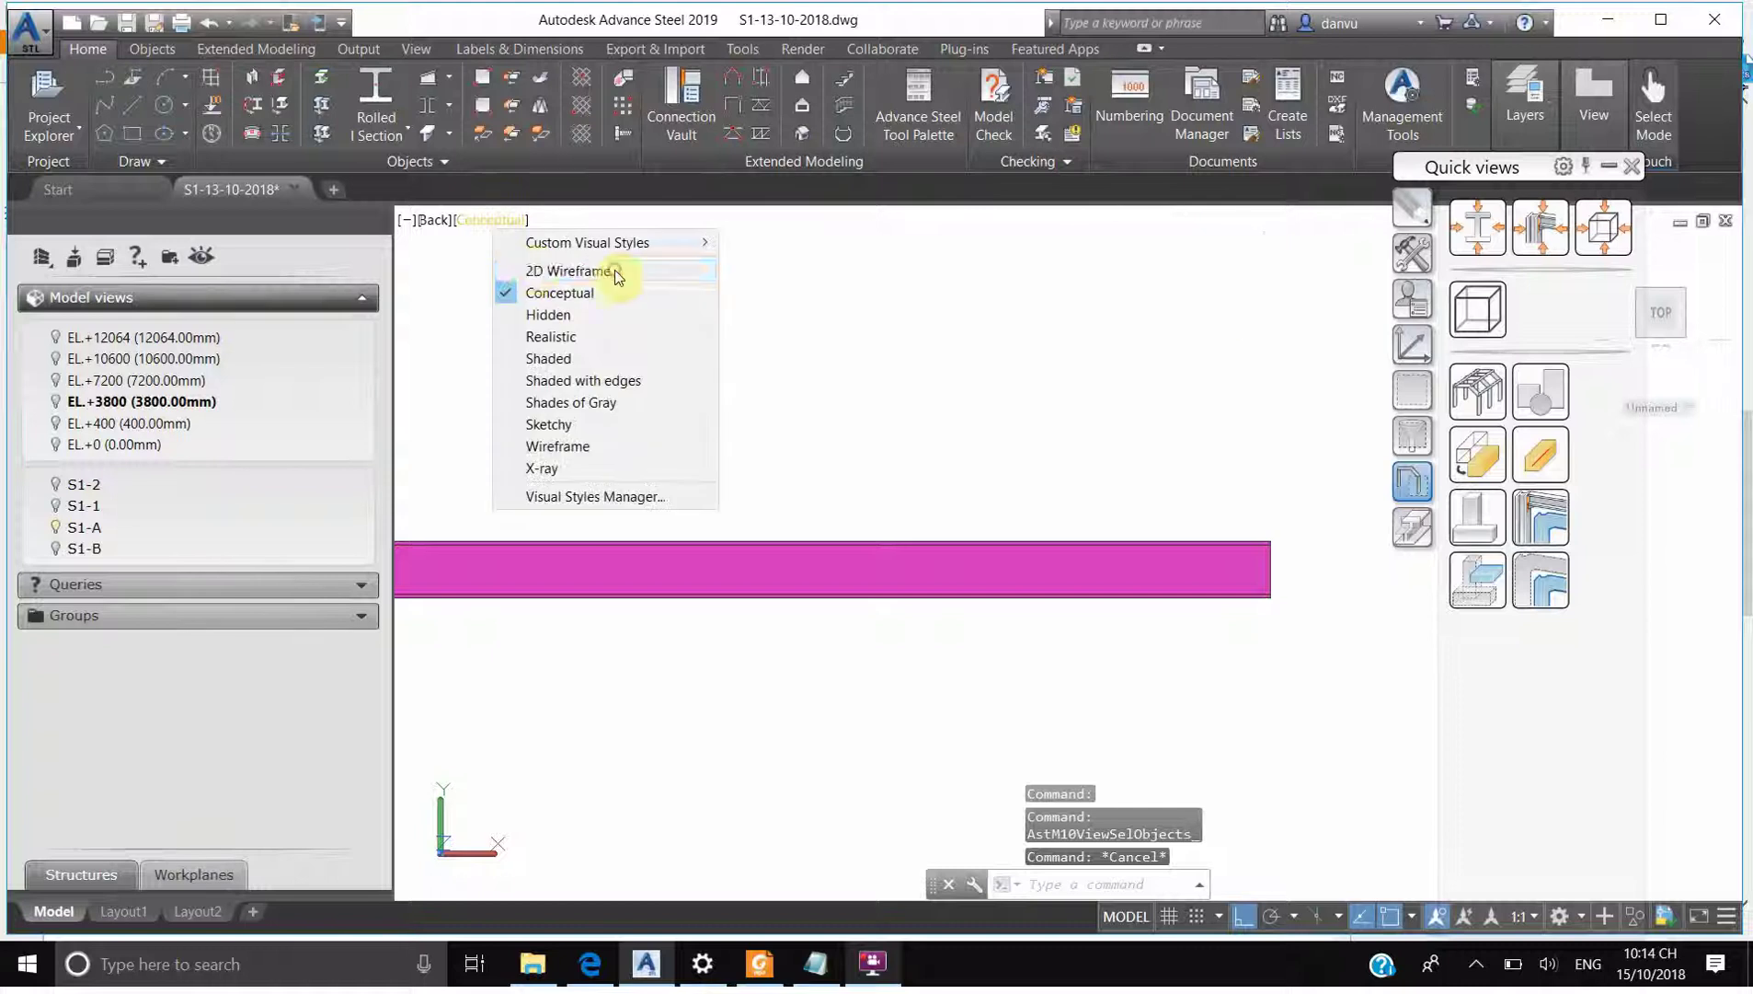
{"action": "left_click", "coordinate": [540, 272]}
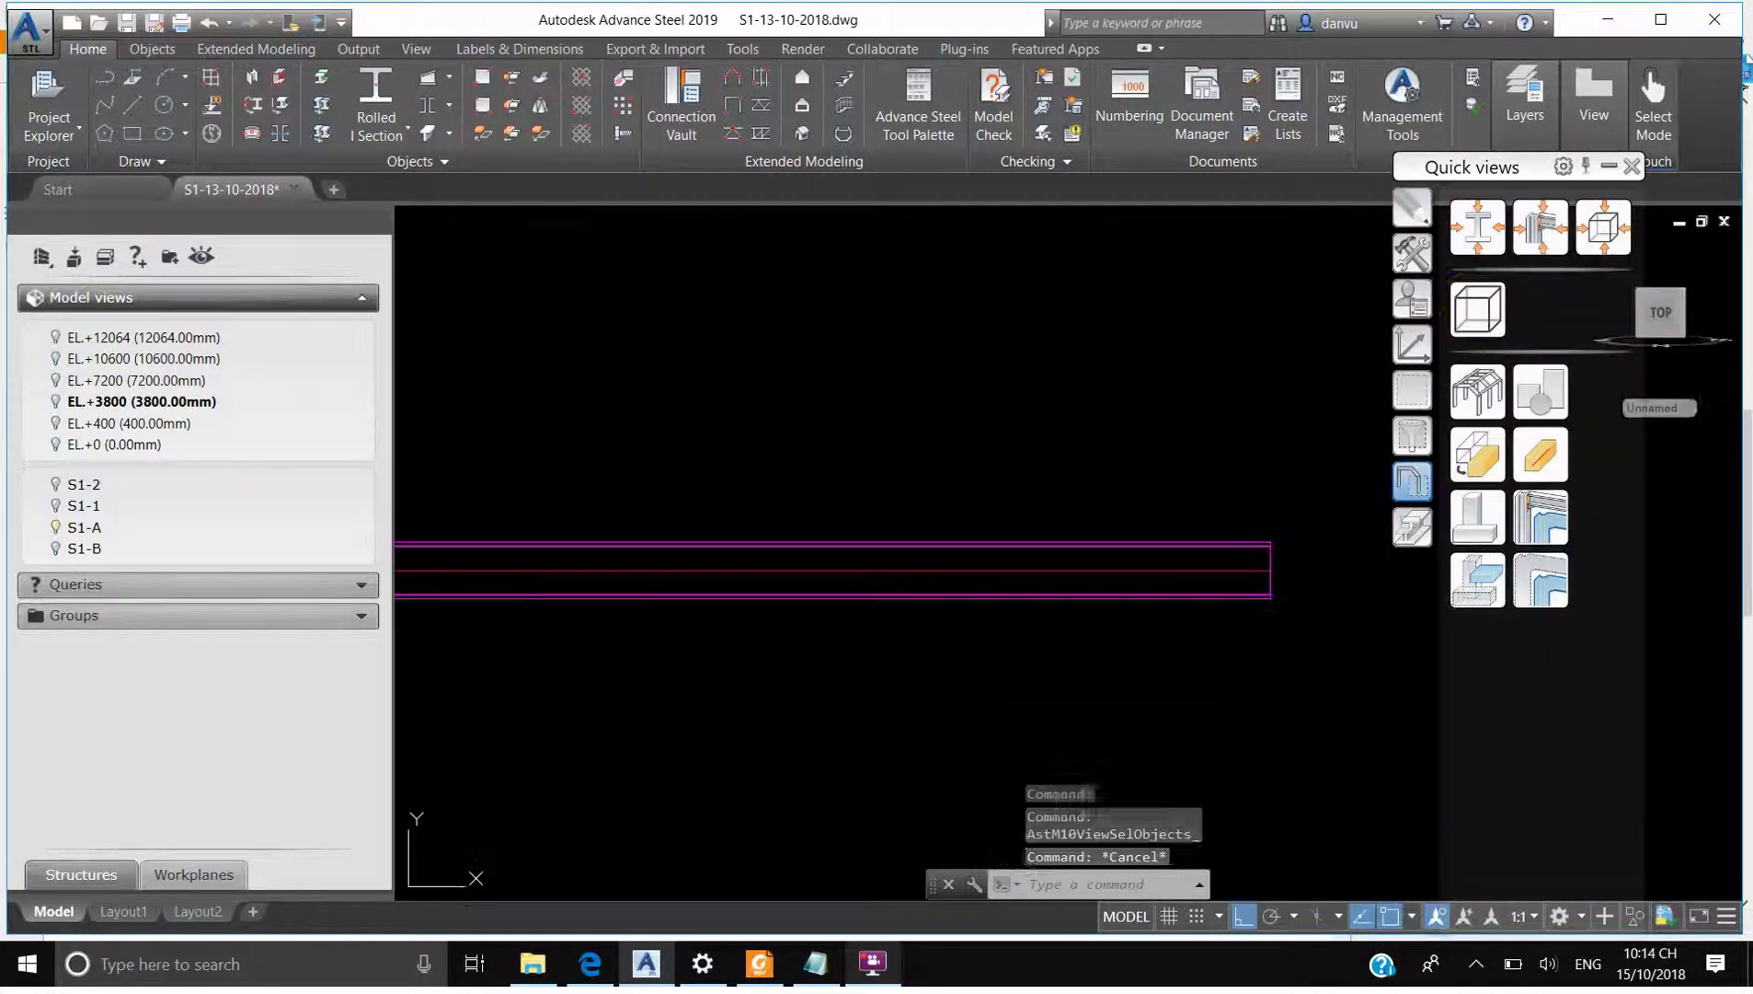
Move the UCS origin to the node at the beam's right end and rotate it twice about Z so X runs along the beam
{"action": "left_click", "coordinate": [1412, 344]}
{"action": "right_click", "coordinate": [1505, 489], "text": "shift"}
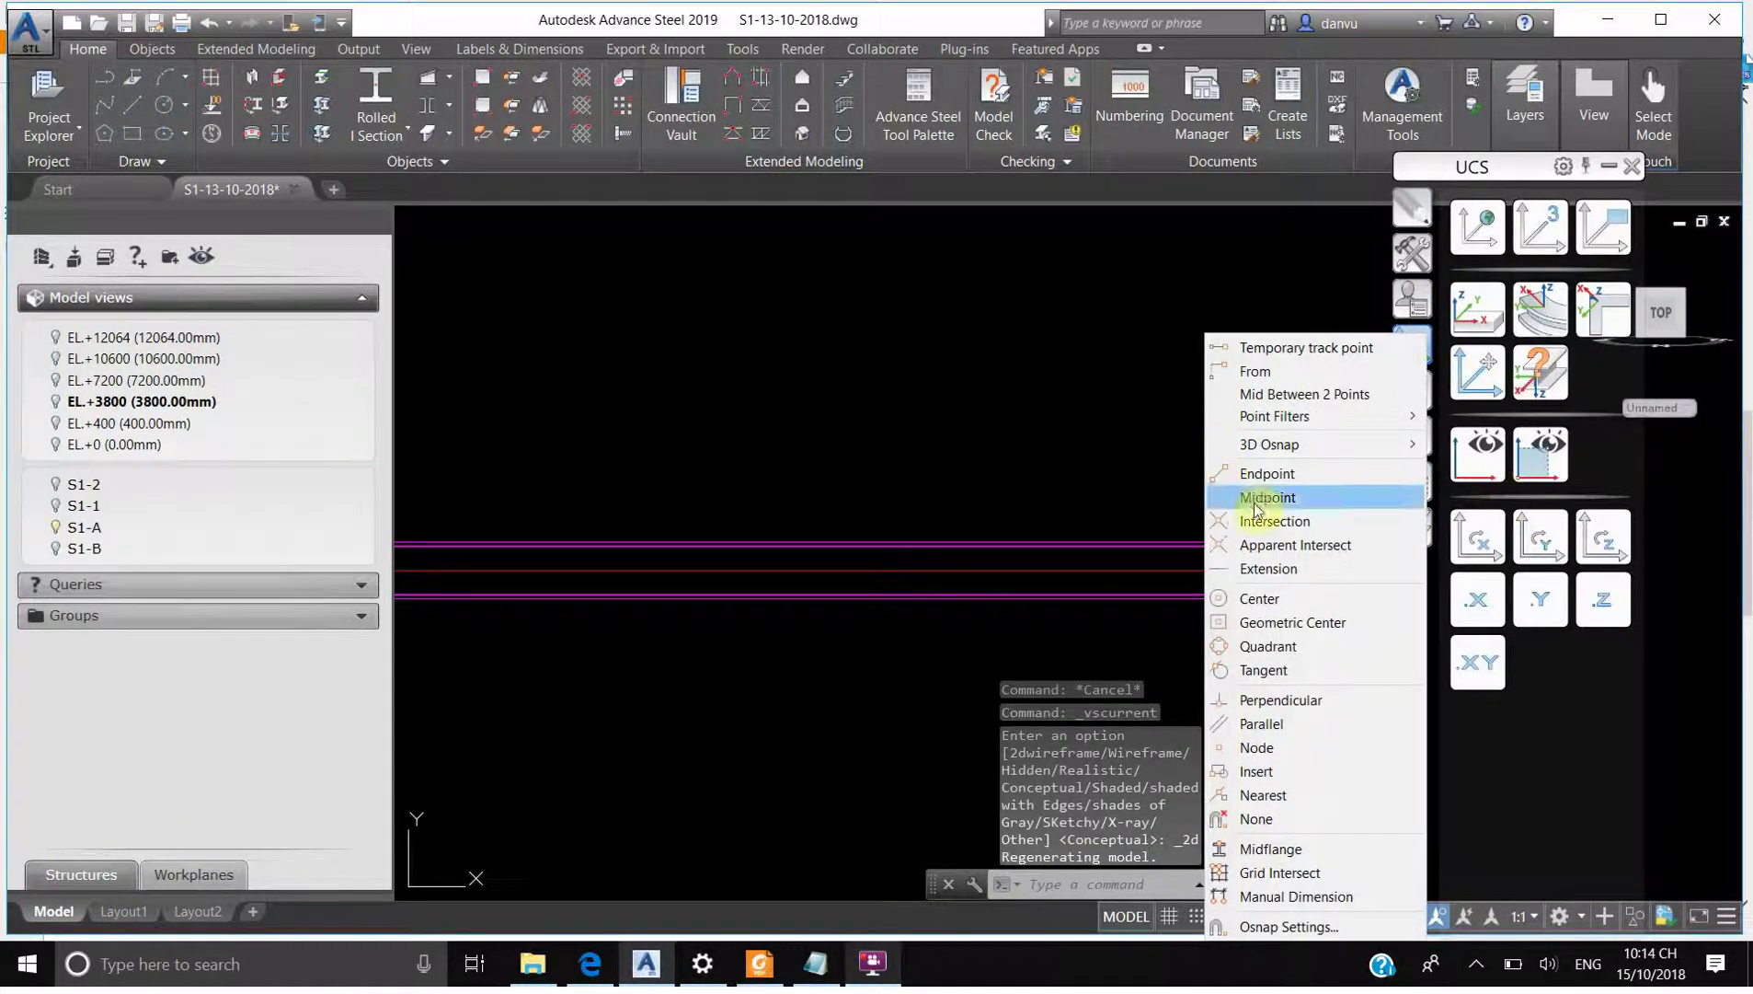
{"action": "left_click", "coordinate": [1257, 750]}
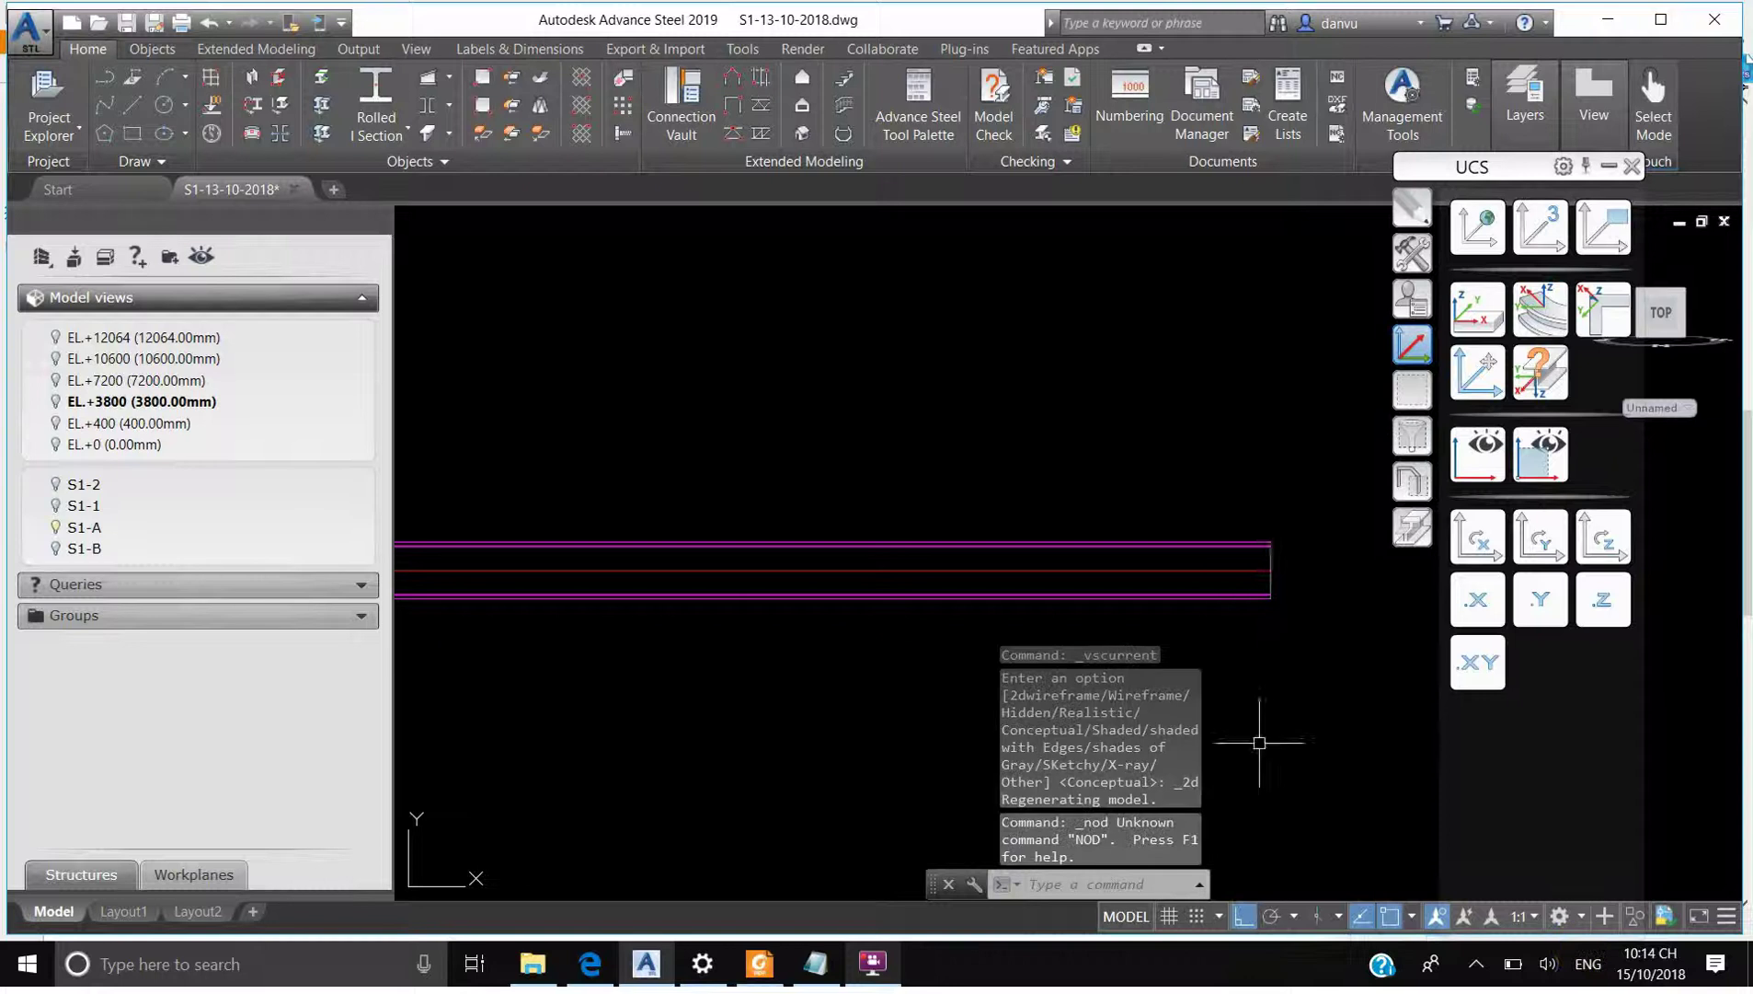
{"action": "left_click", "coordinate": [1475, 349]}
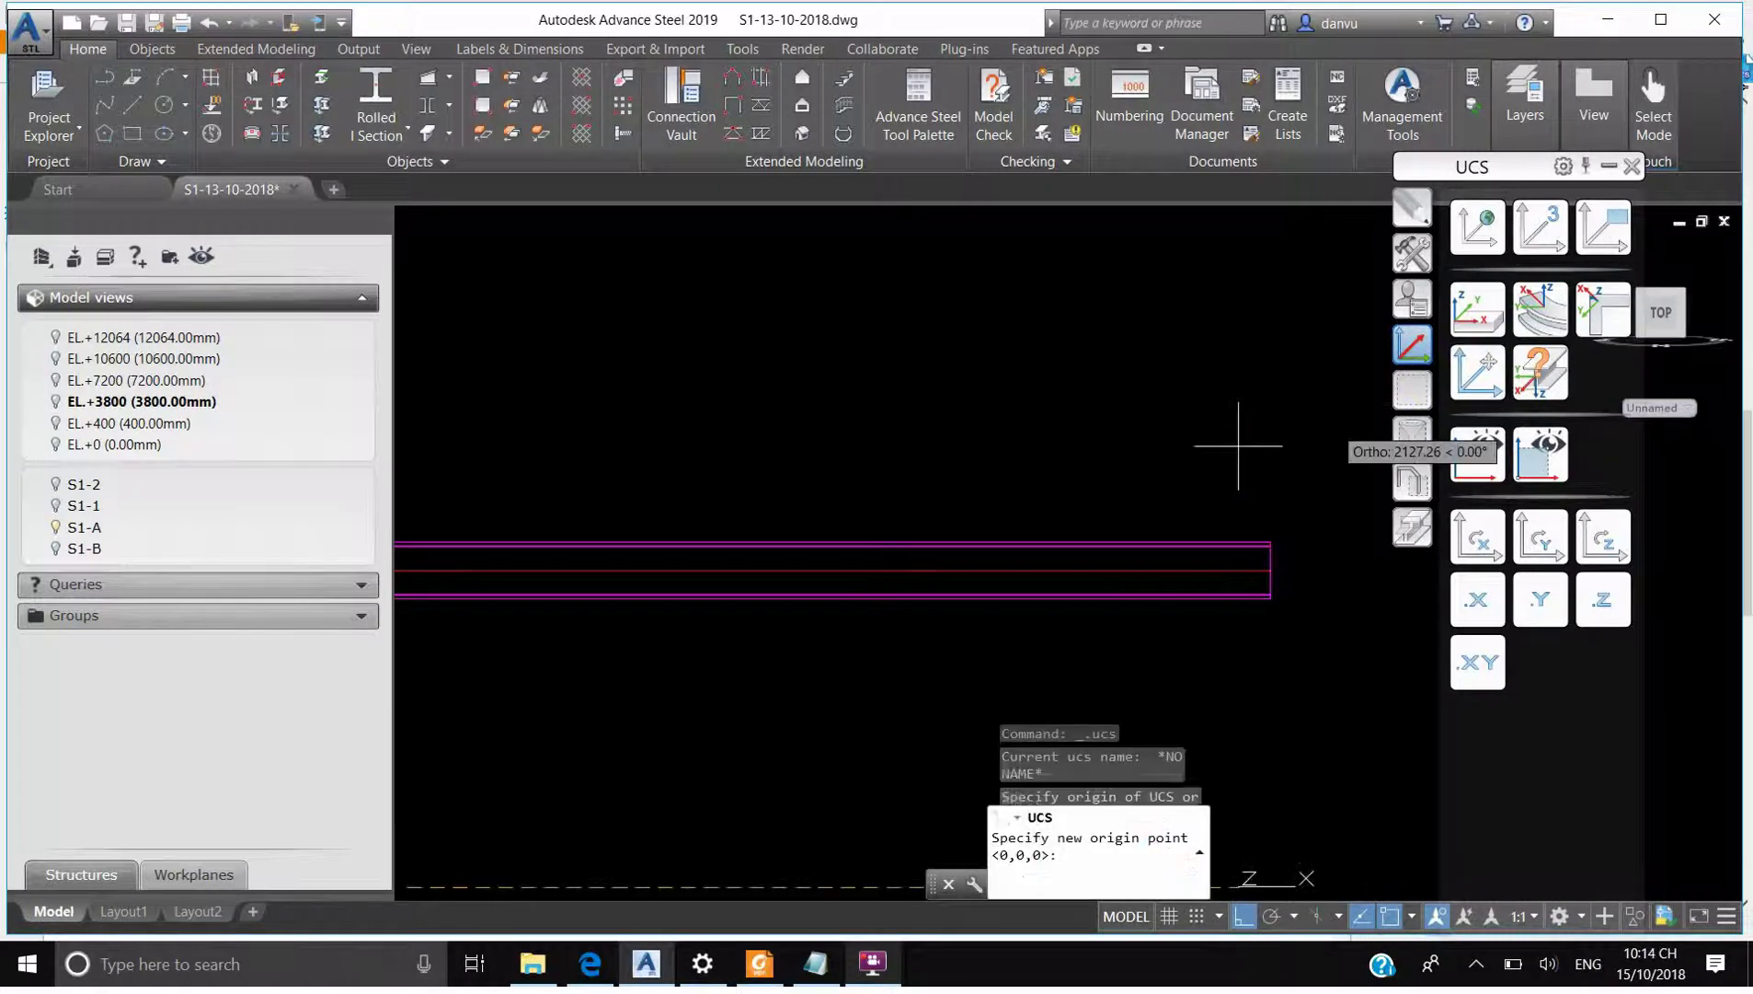
{"action": "right_click", "coordinate": [1223, 487], "text": "shift"}
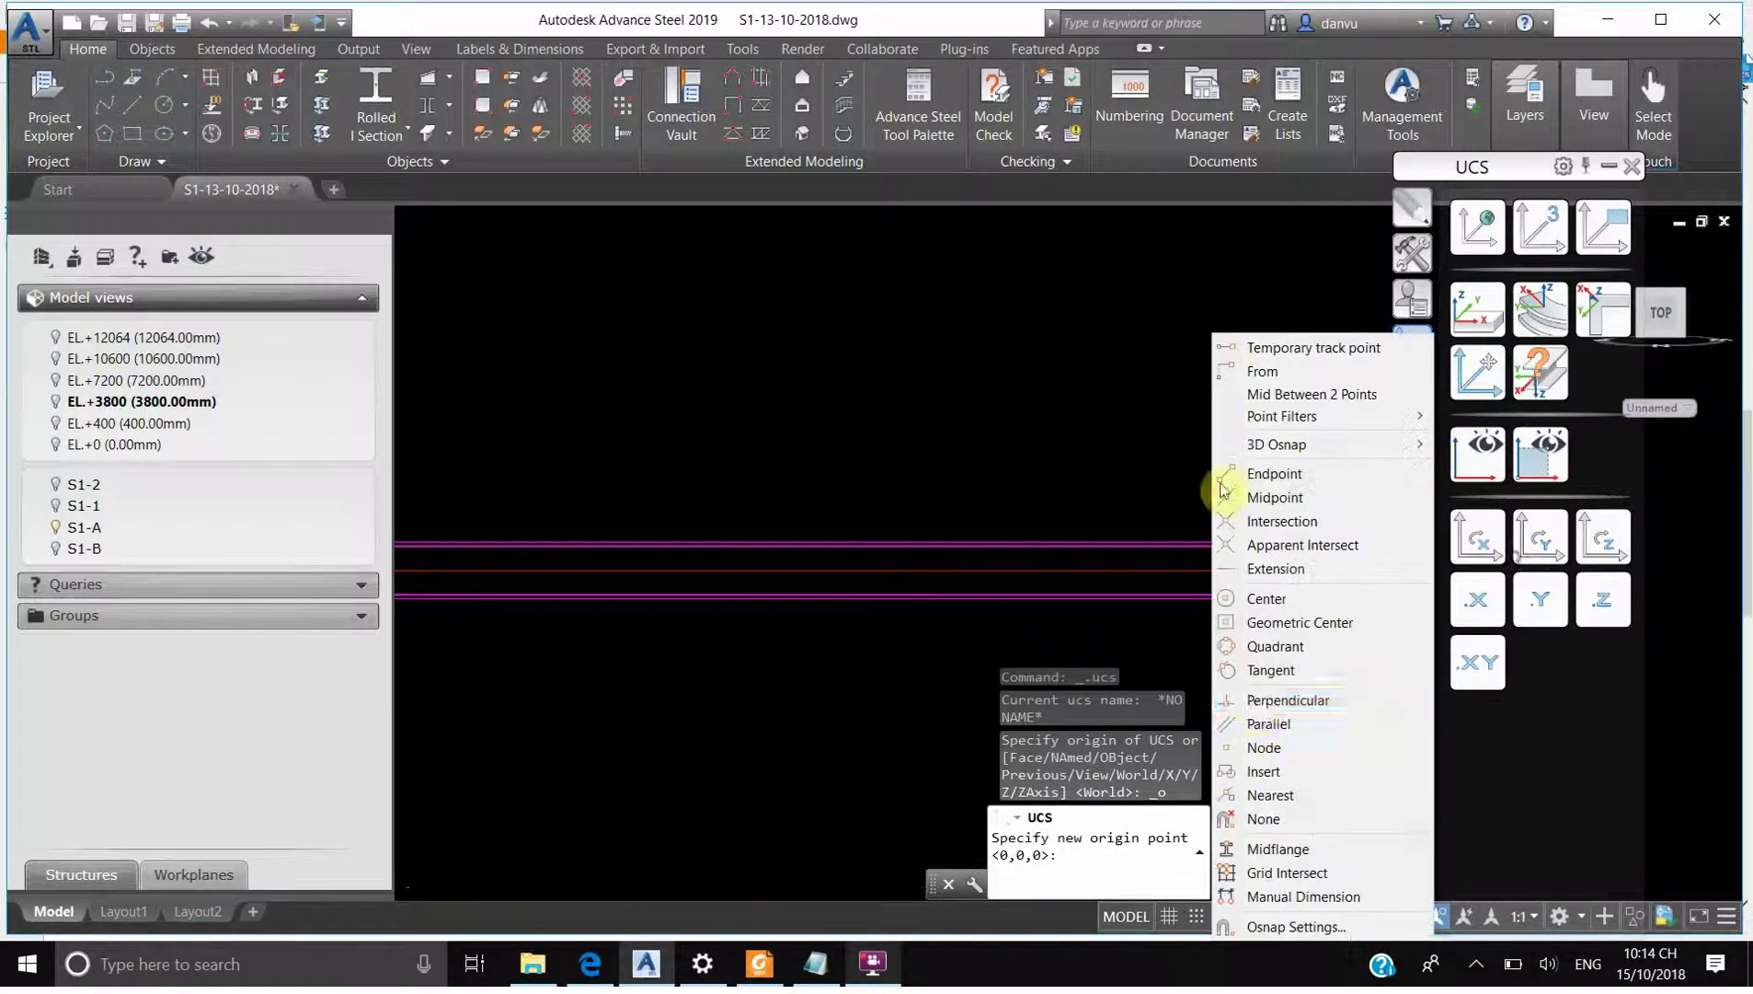
{"action": "left_click", "coordinate": [1260, 747]}
{"action": "left_click", "coordinate": [1276, 580]}
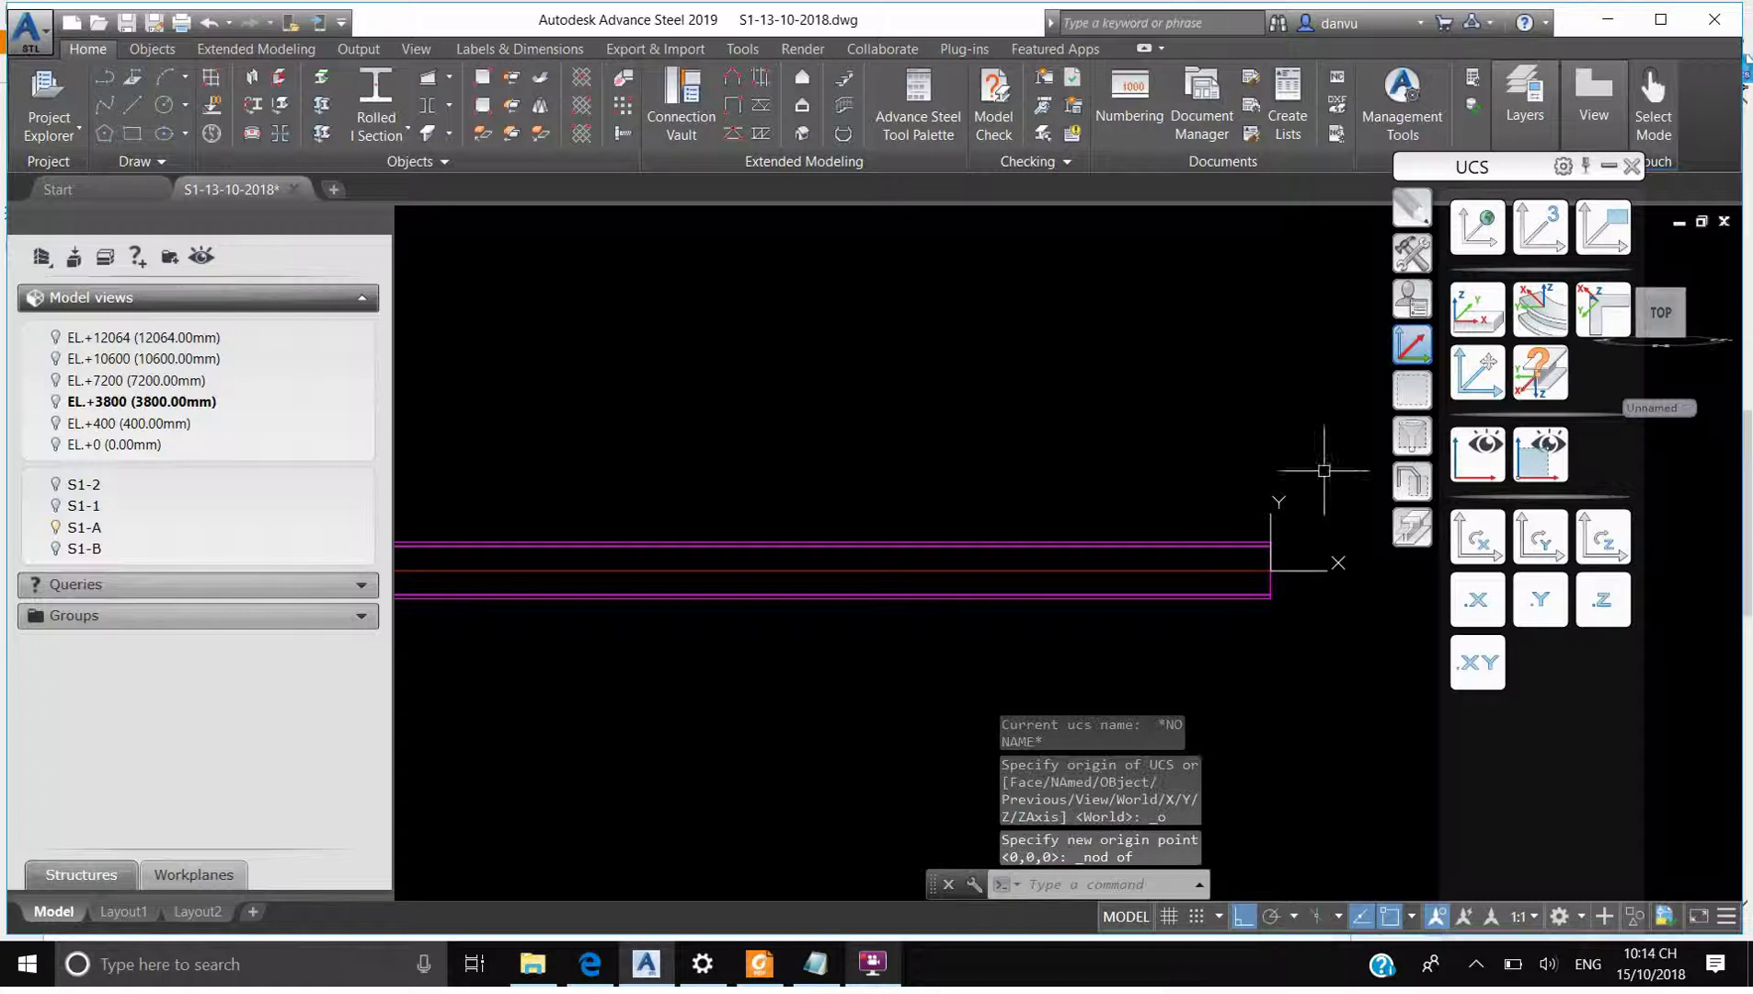
{"action": "left_click", "coordinate": [1596, 542]}
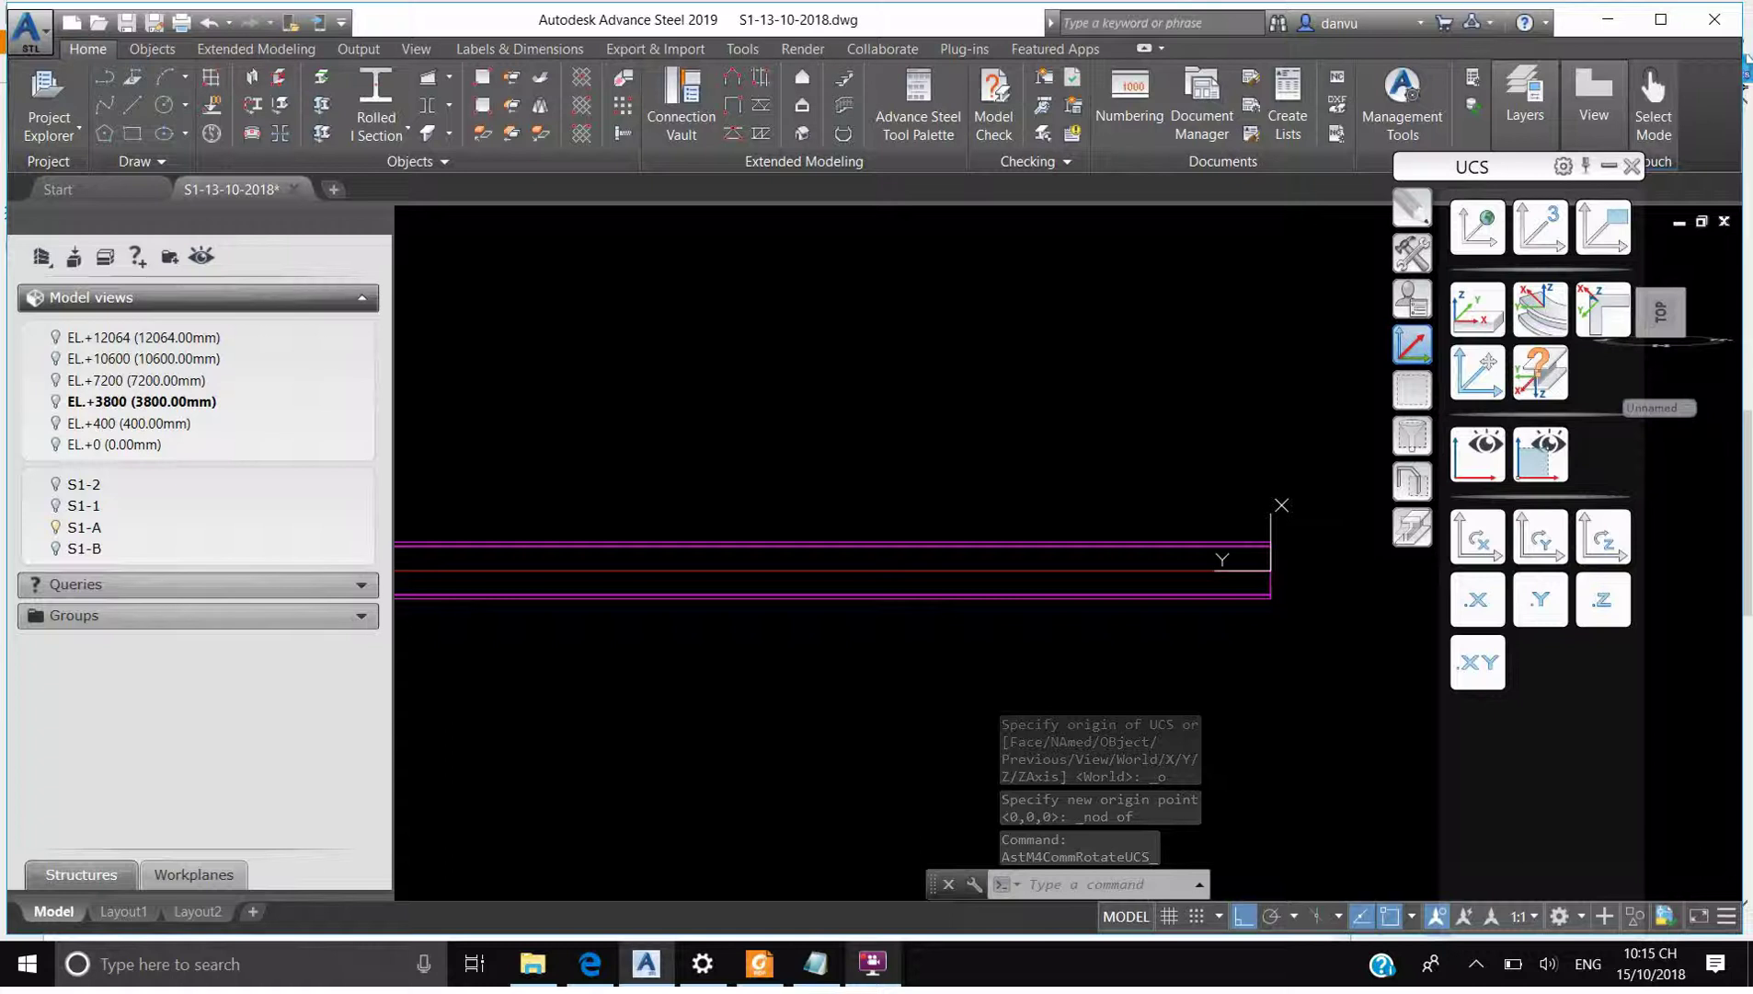
{"action": "left_click", "coordinate": [1596, 544]}
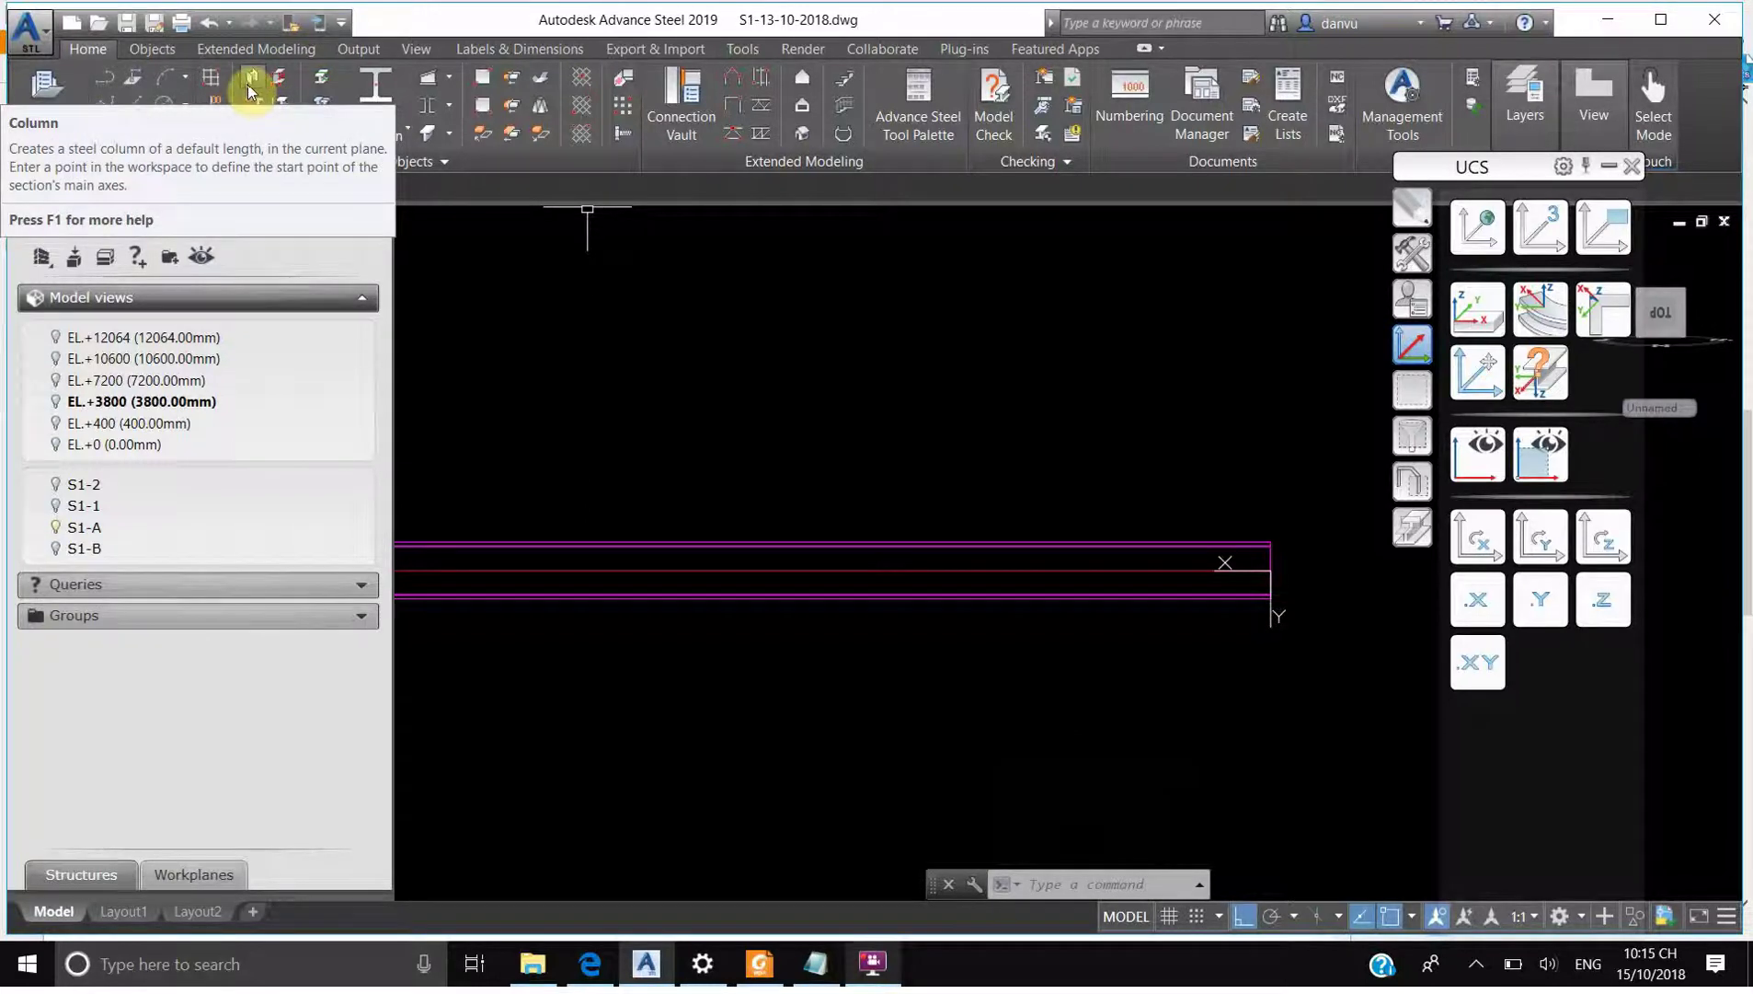
Split the isolated beam at point 400,0, which is 400 mm from its end at the UCS origin
{"action": "left_click", "coordinate": [151, 49]}
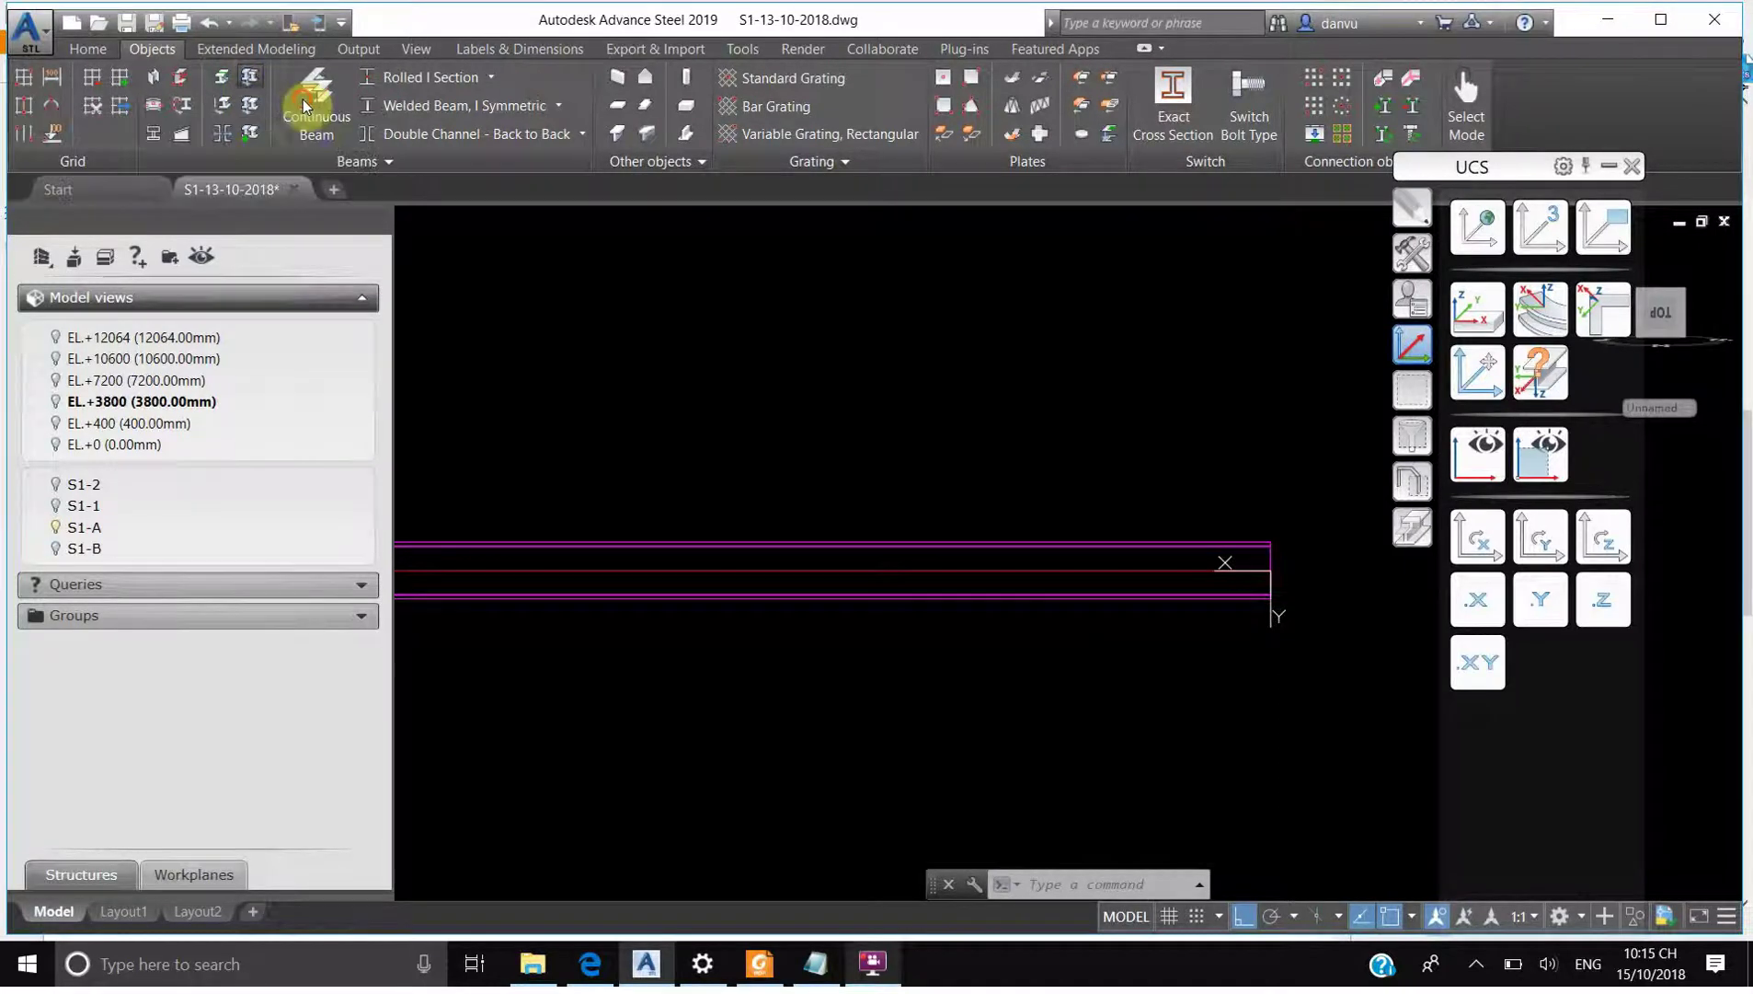
{"action": "left_click", "coordinate": [1192, 547]}
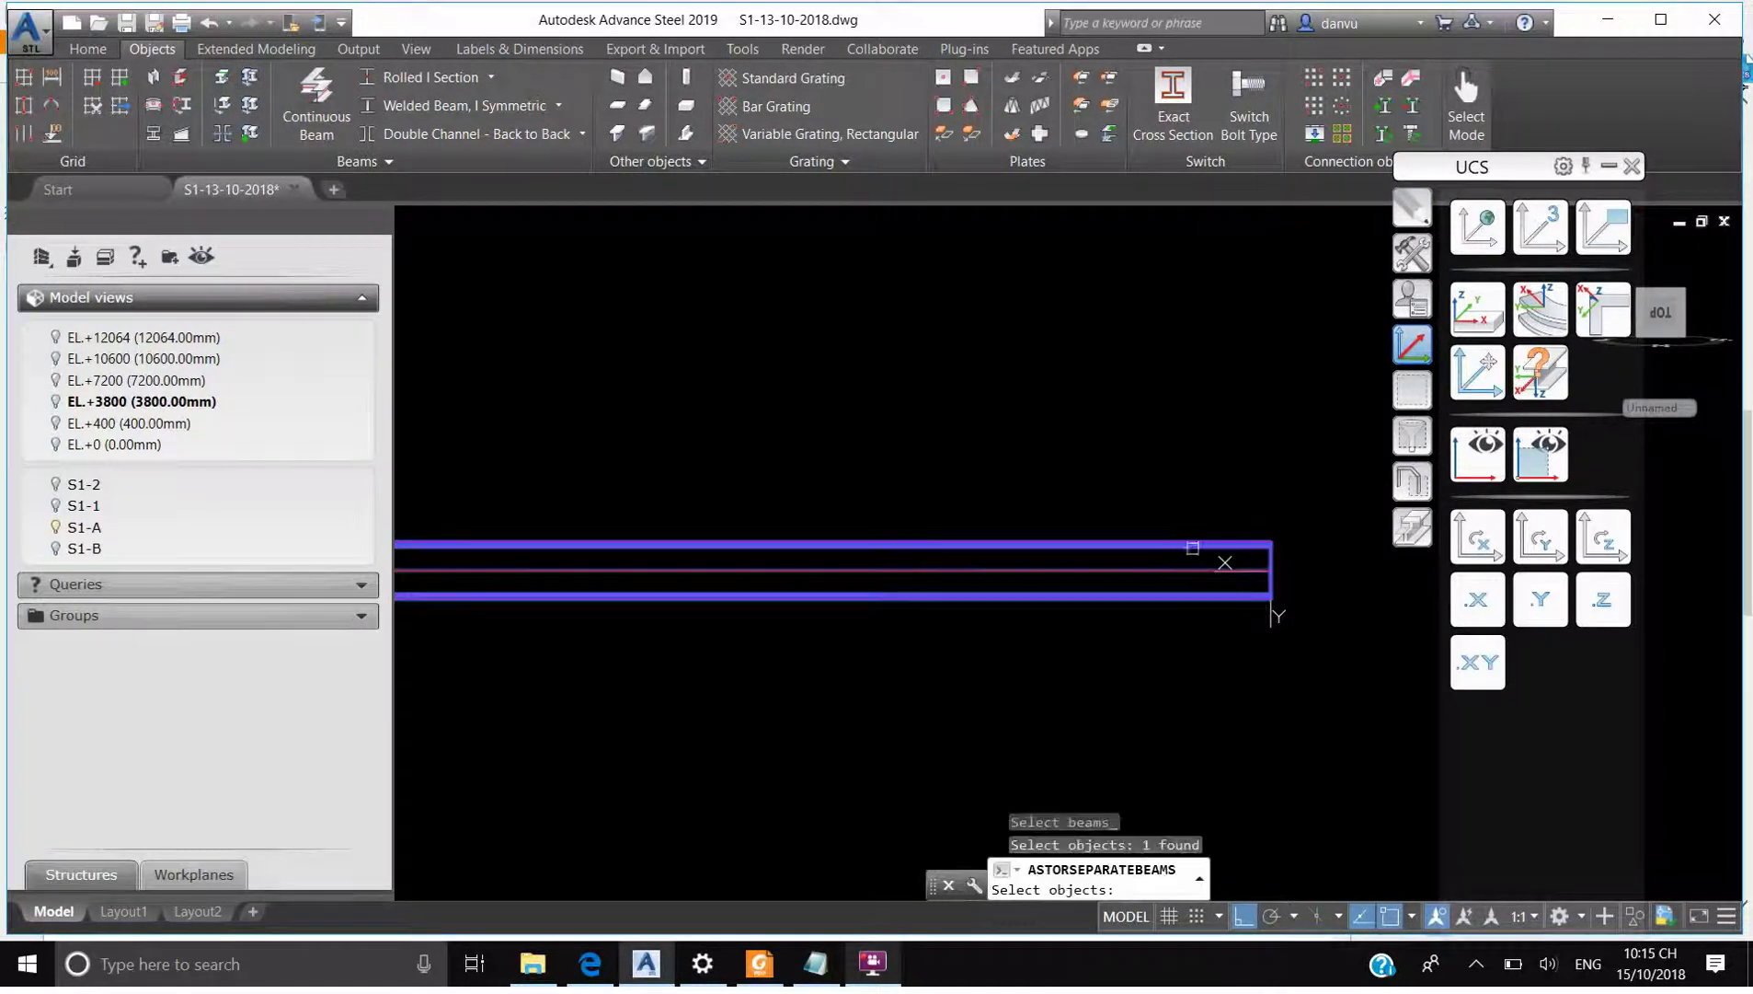
{"action": "key", "text": "Return"}
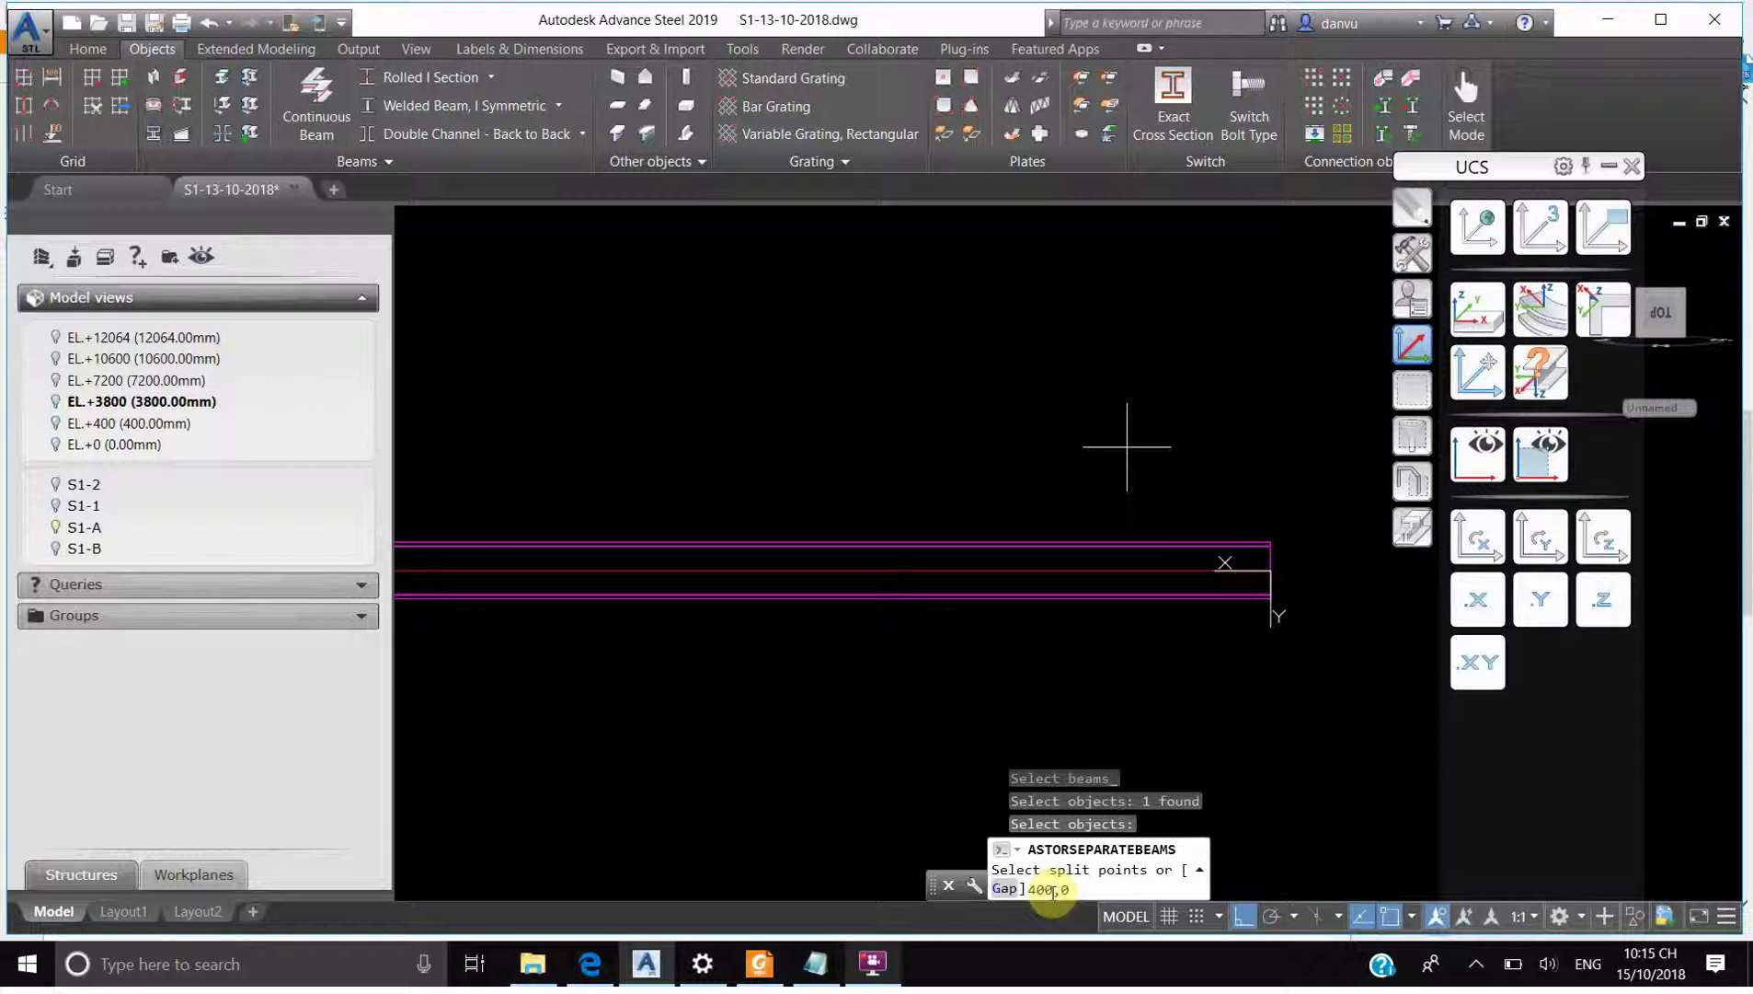
{"action": "key", "text": "Return"}
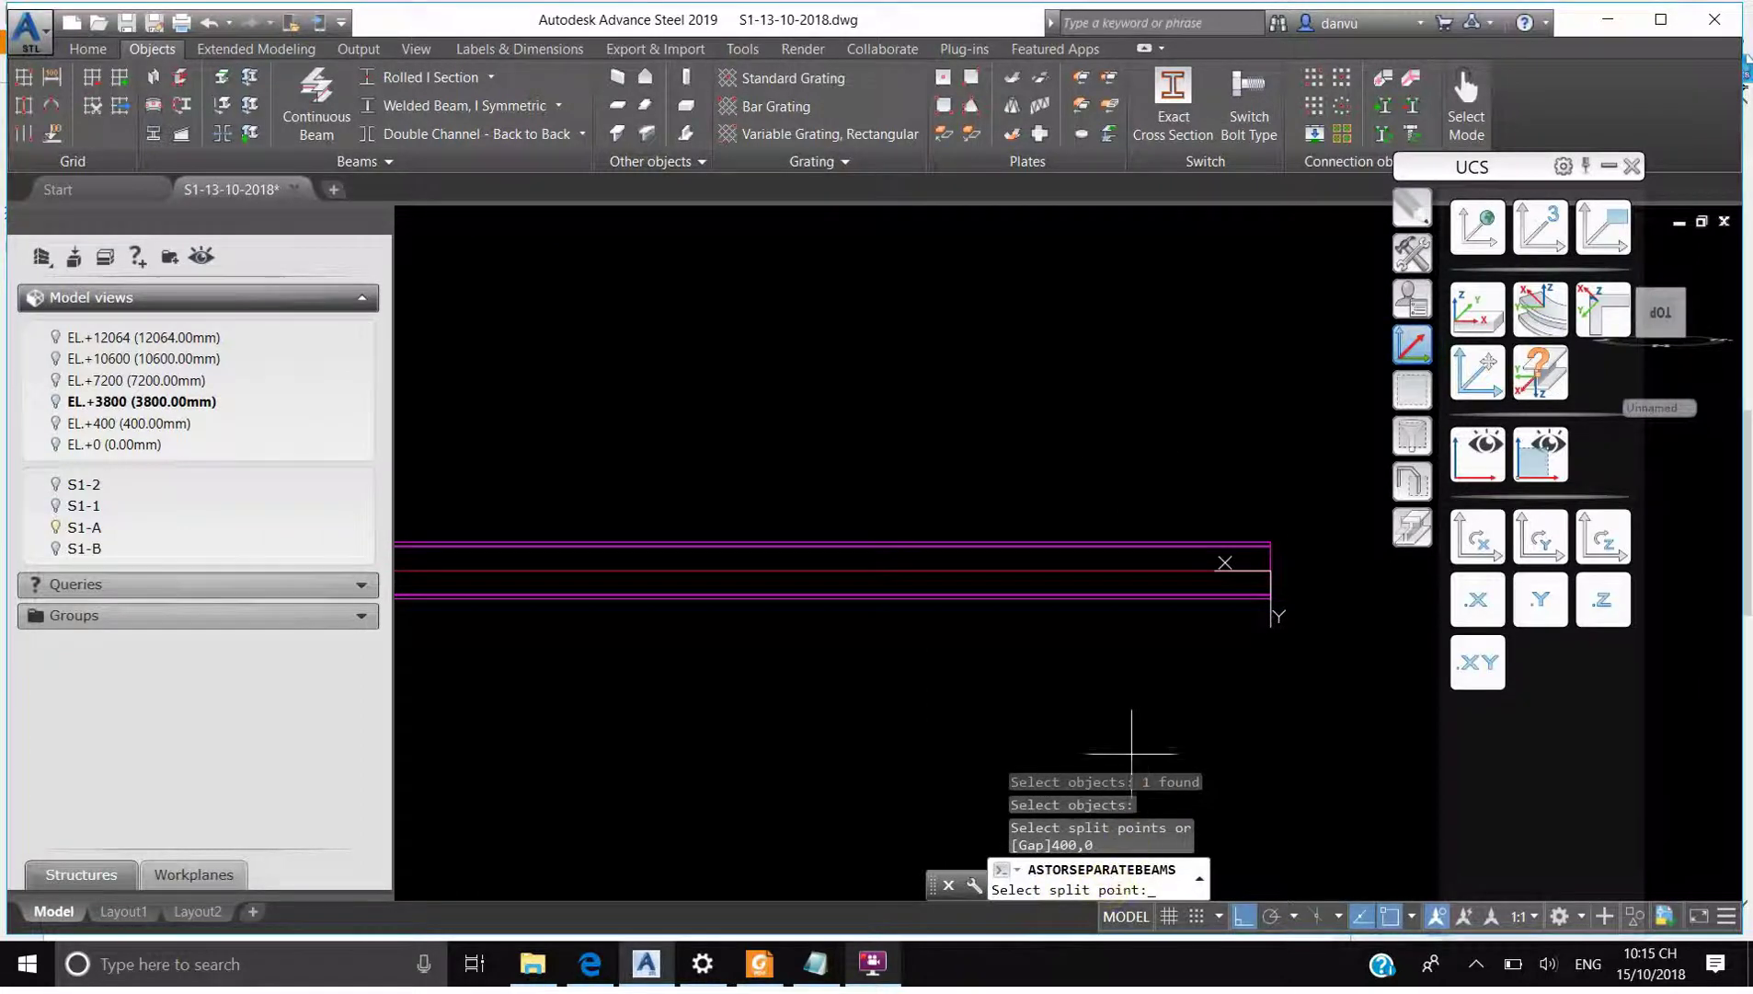
{"action": "left_click", "coordinate": [1116, 685]}
{"action": "scroll", "coordinate": [1108, 595], "scroll_direction": "up", "scroll_amount": 4}
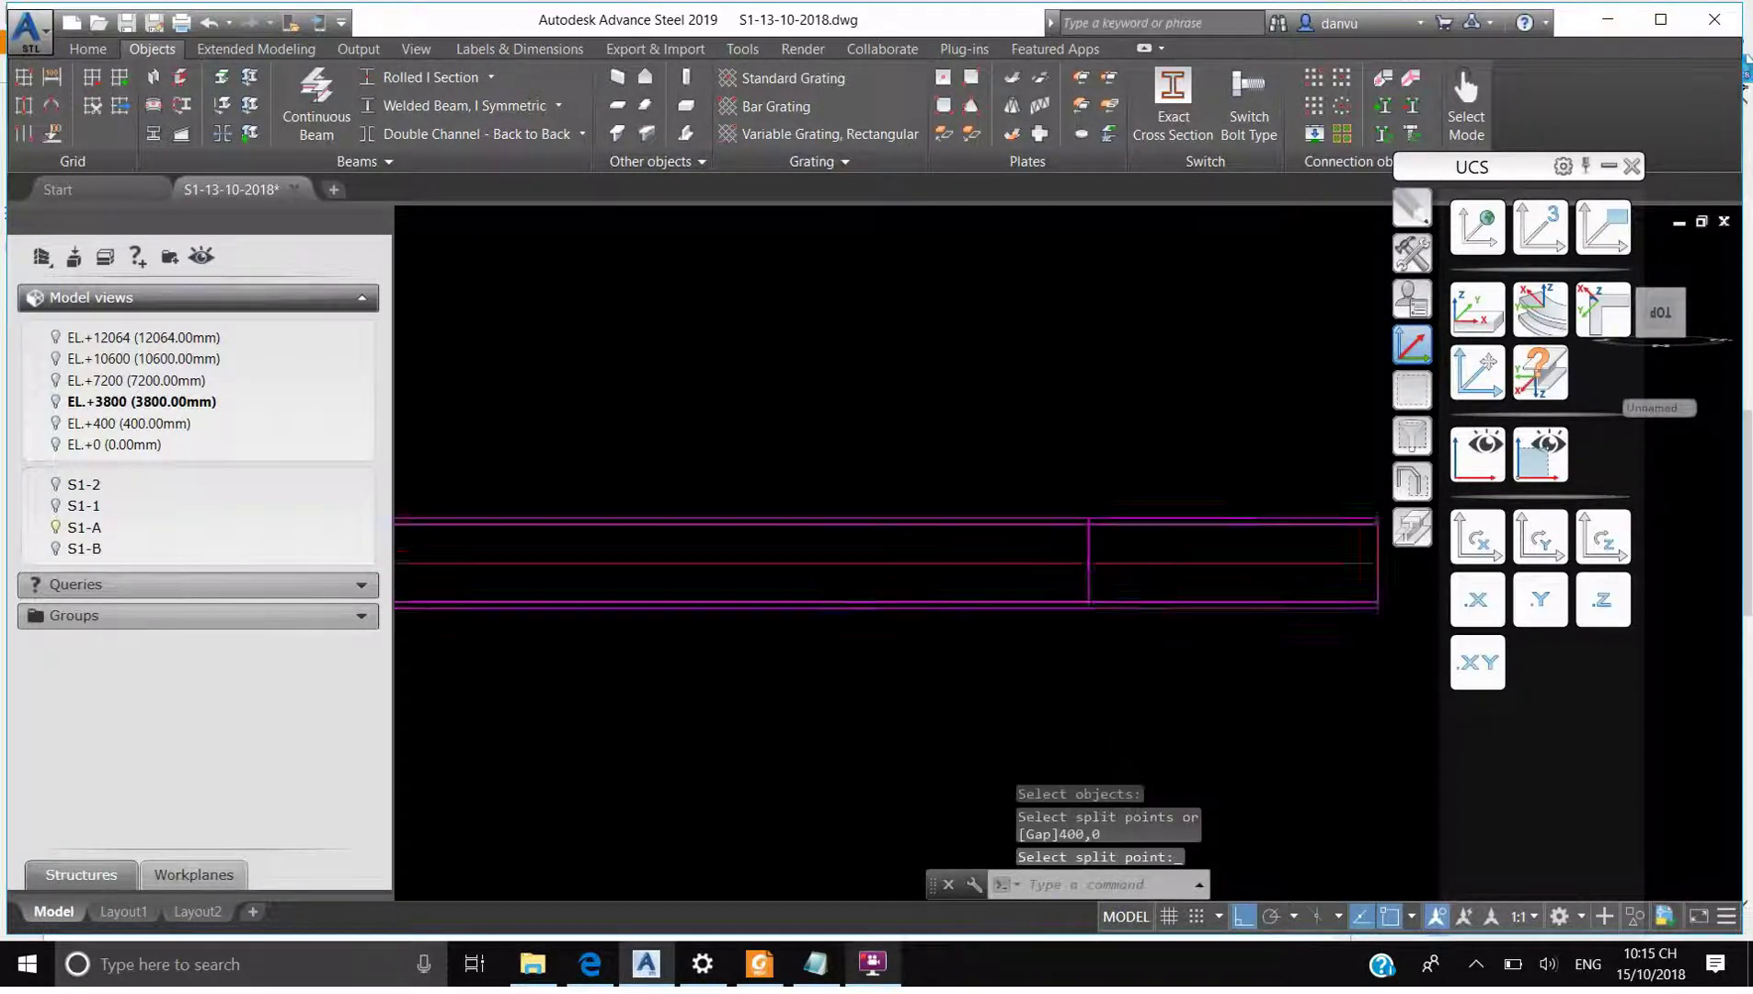
Measure the distance along the beam's centreline from its end at the UCS origin to the split line
{"action": "scroll", "coordinate": [1196, 506], "scroll_direction": "down", "scroll_amount": 5}
{"action": "scroll", "coordinate": [1158, 535], "scroll_direction": "up", "scroll_amount": 4}
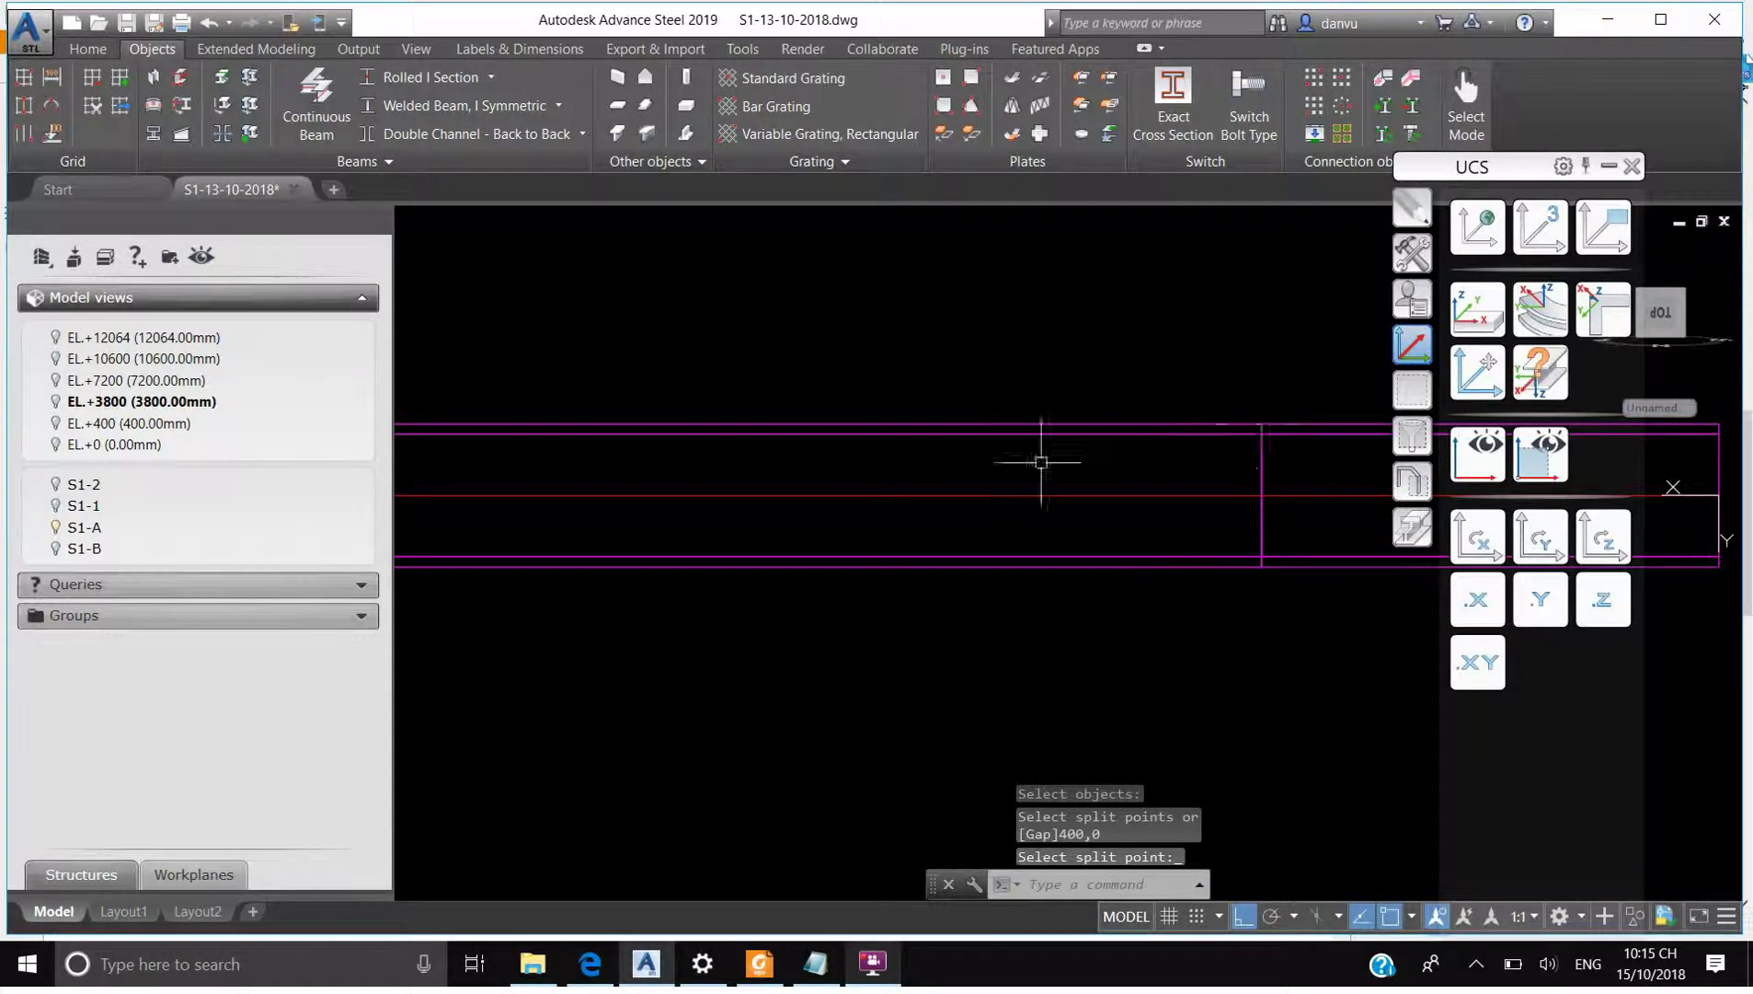
{"action": "scroll", "coordinate": [1183, 481], "scroll_direction": "down", "scroll_amount": 2}
{"action": "scroll", "coordinate": [1252, 475], "scroll_direction": "up", "scroll_amount": 2}
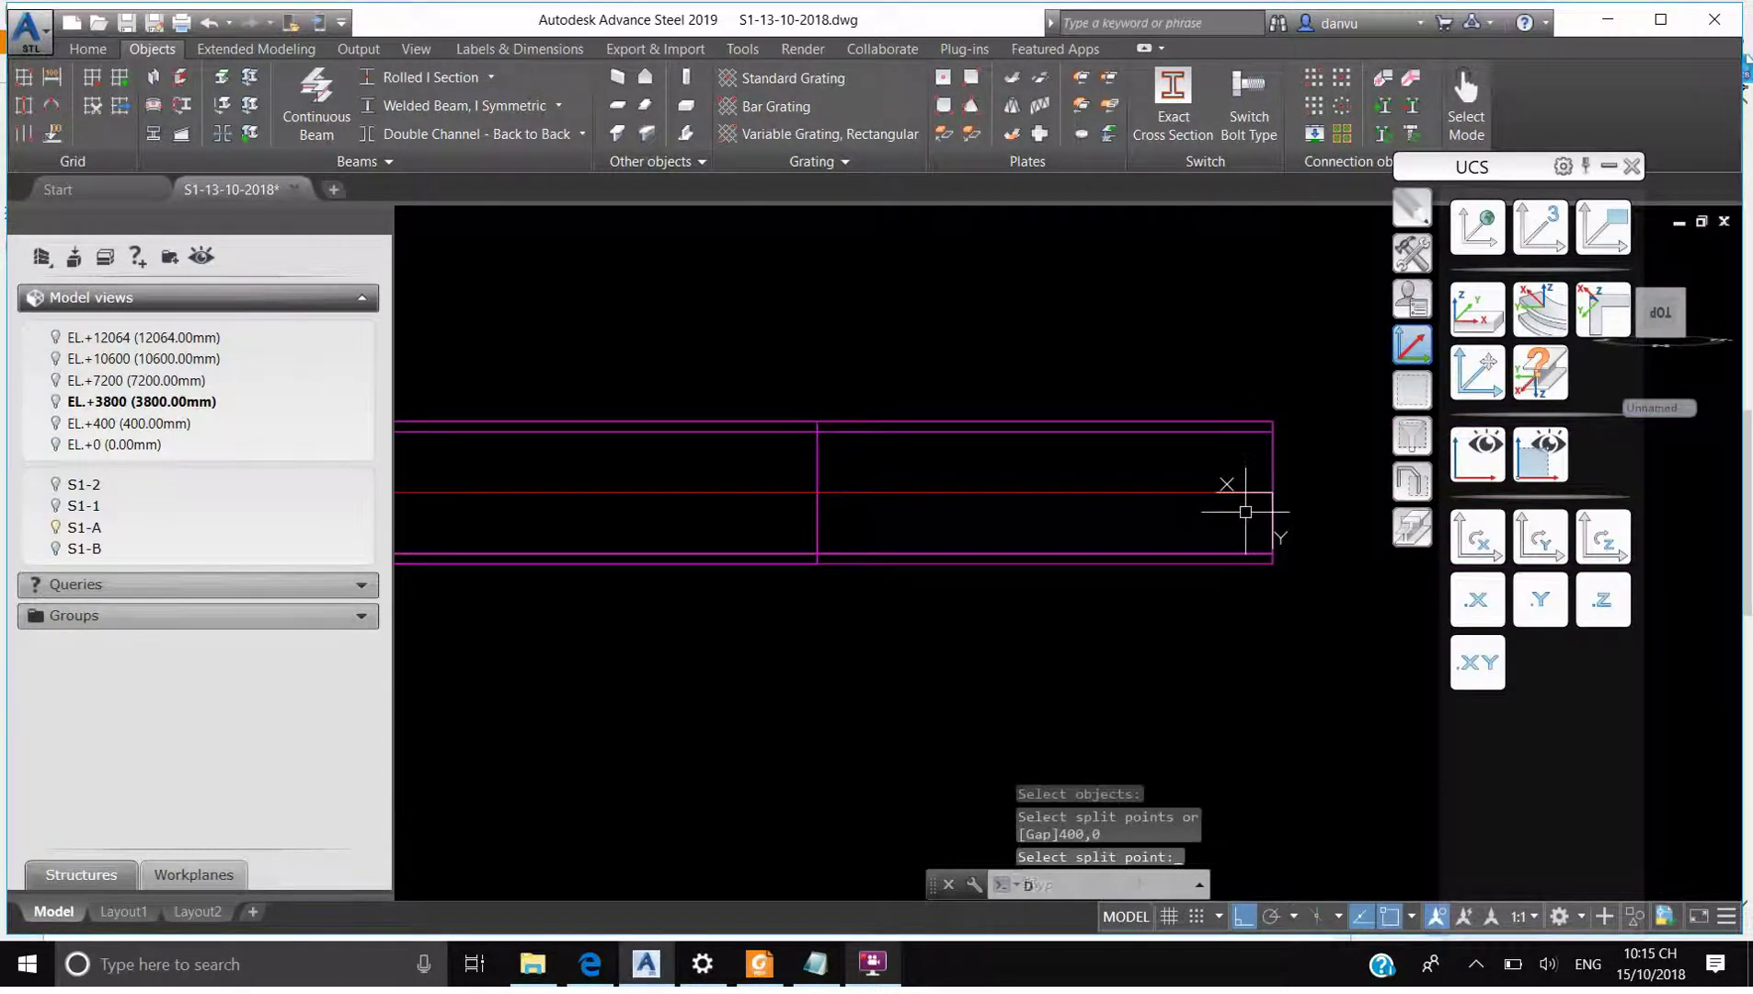
{"action": "type", "text": "DI"}
{"action": "key", "text": "Return"}
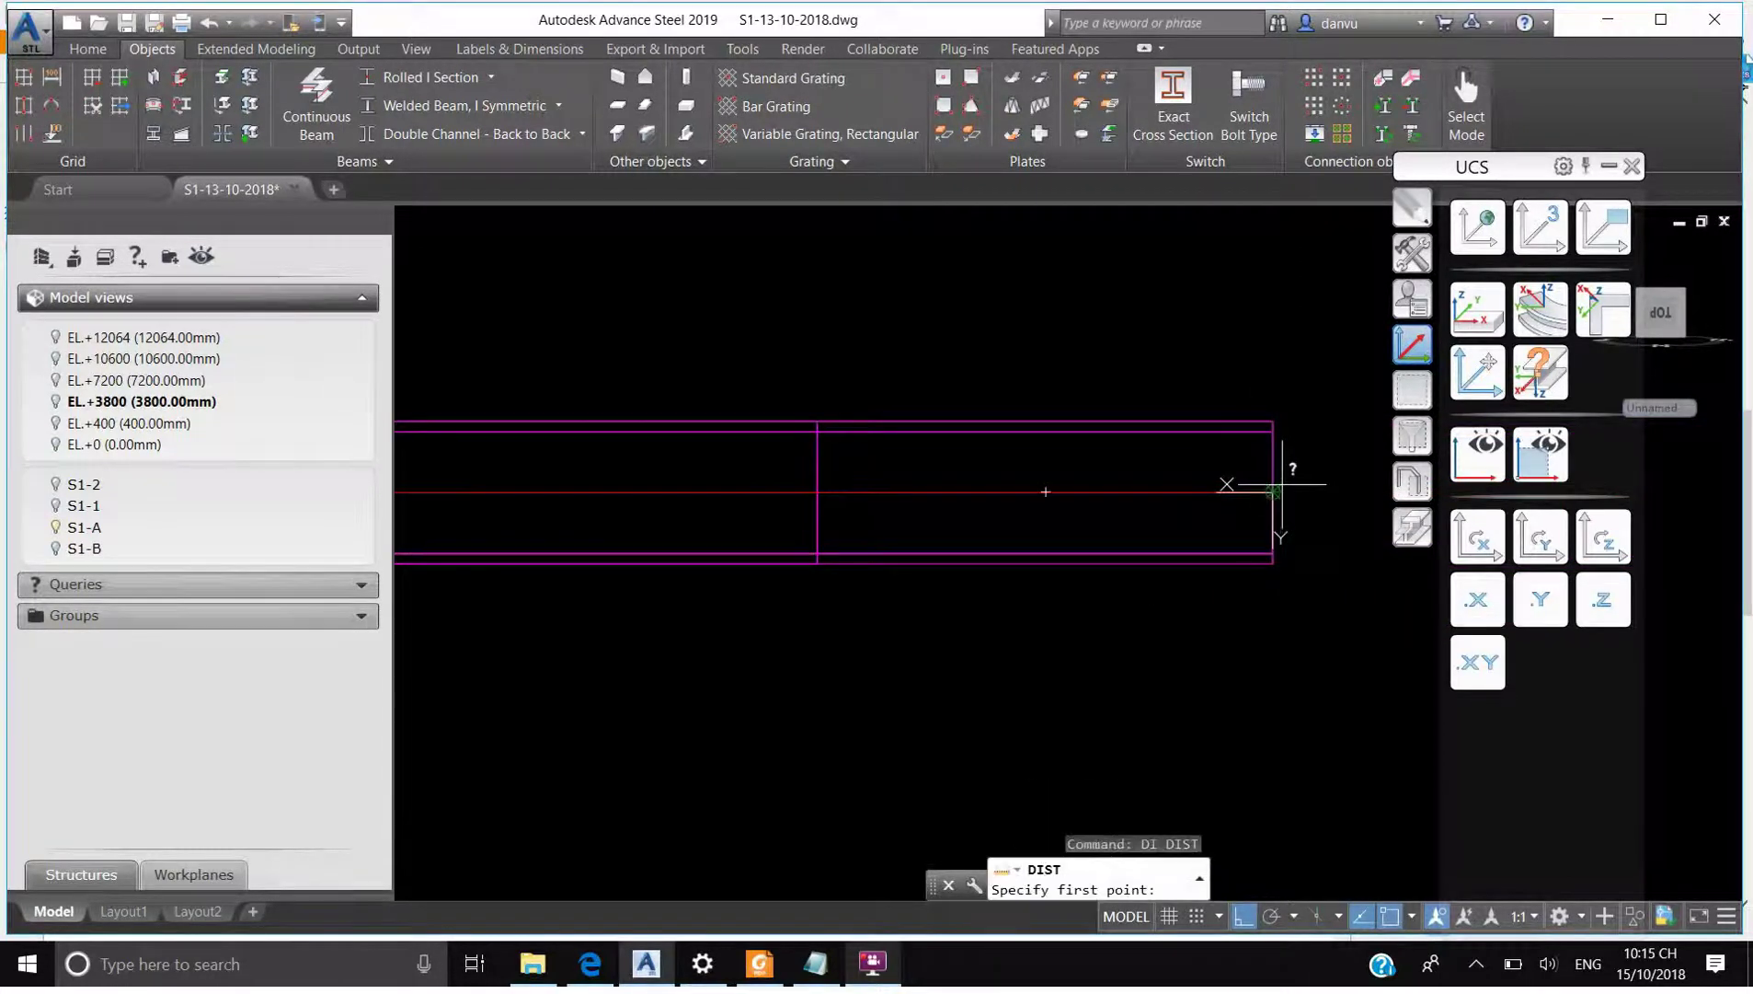
{"action": "left_click", "coordinate": [1273, 491]}
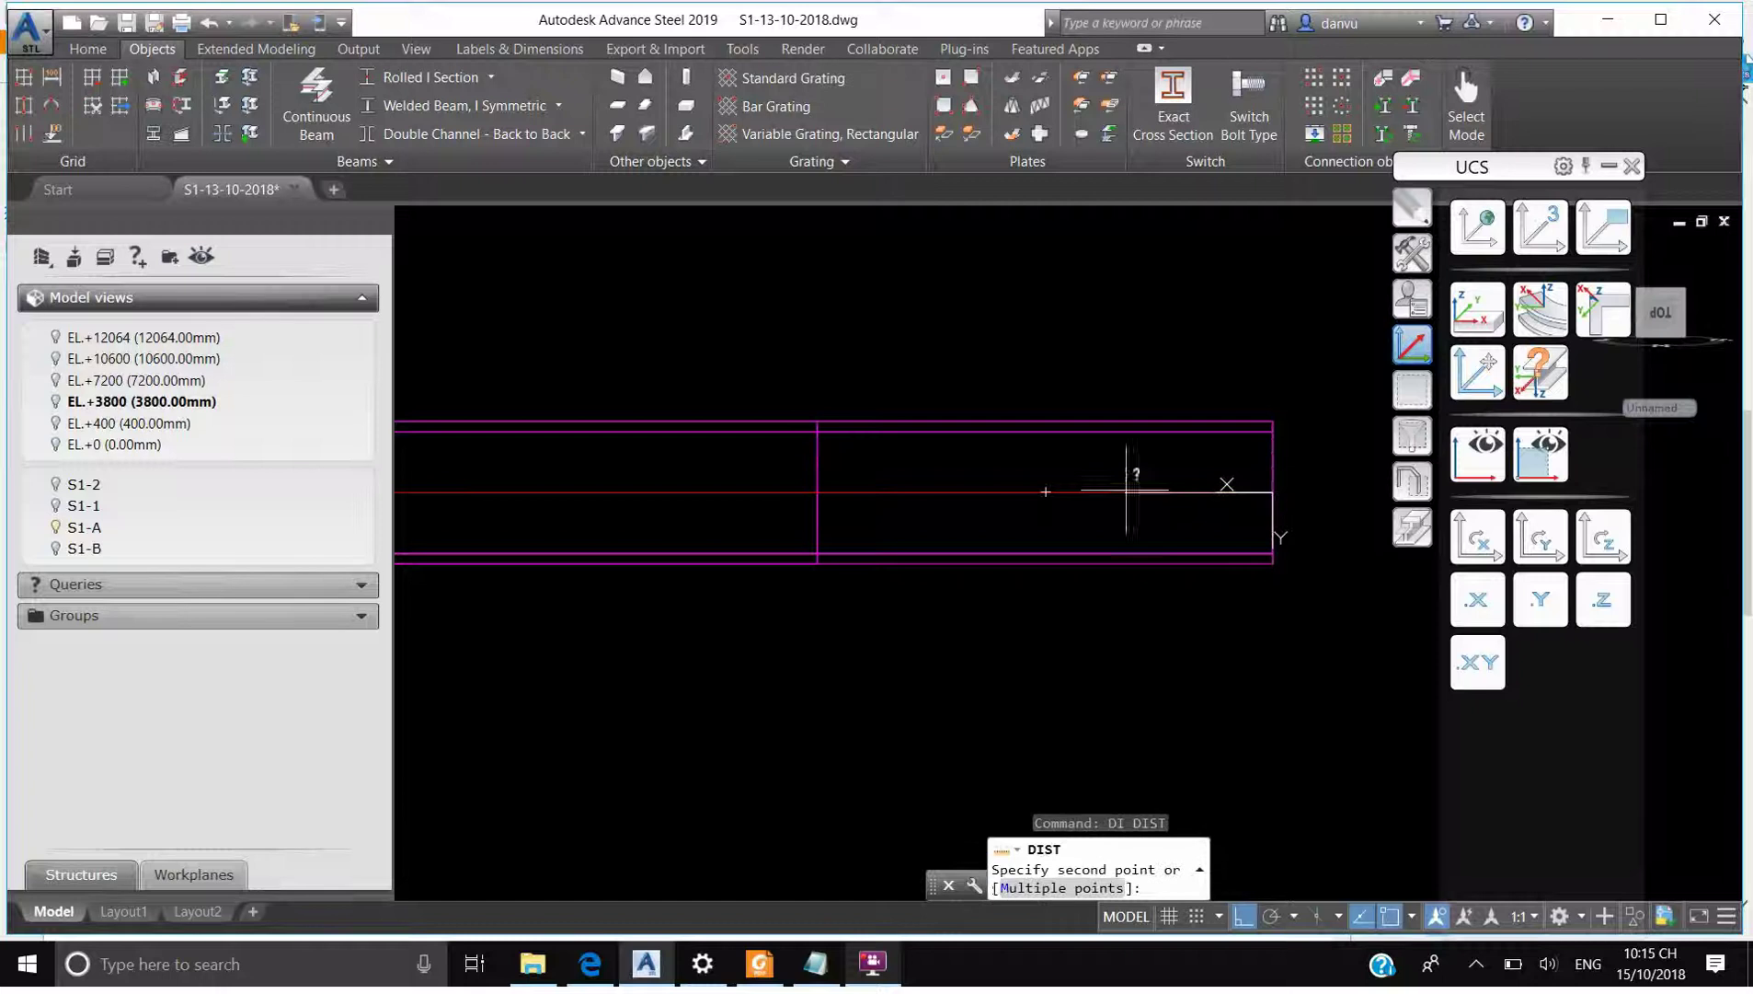
{"action": "left_click", "coordinate": [822, 493]}
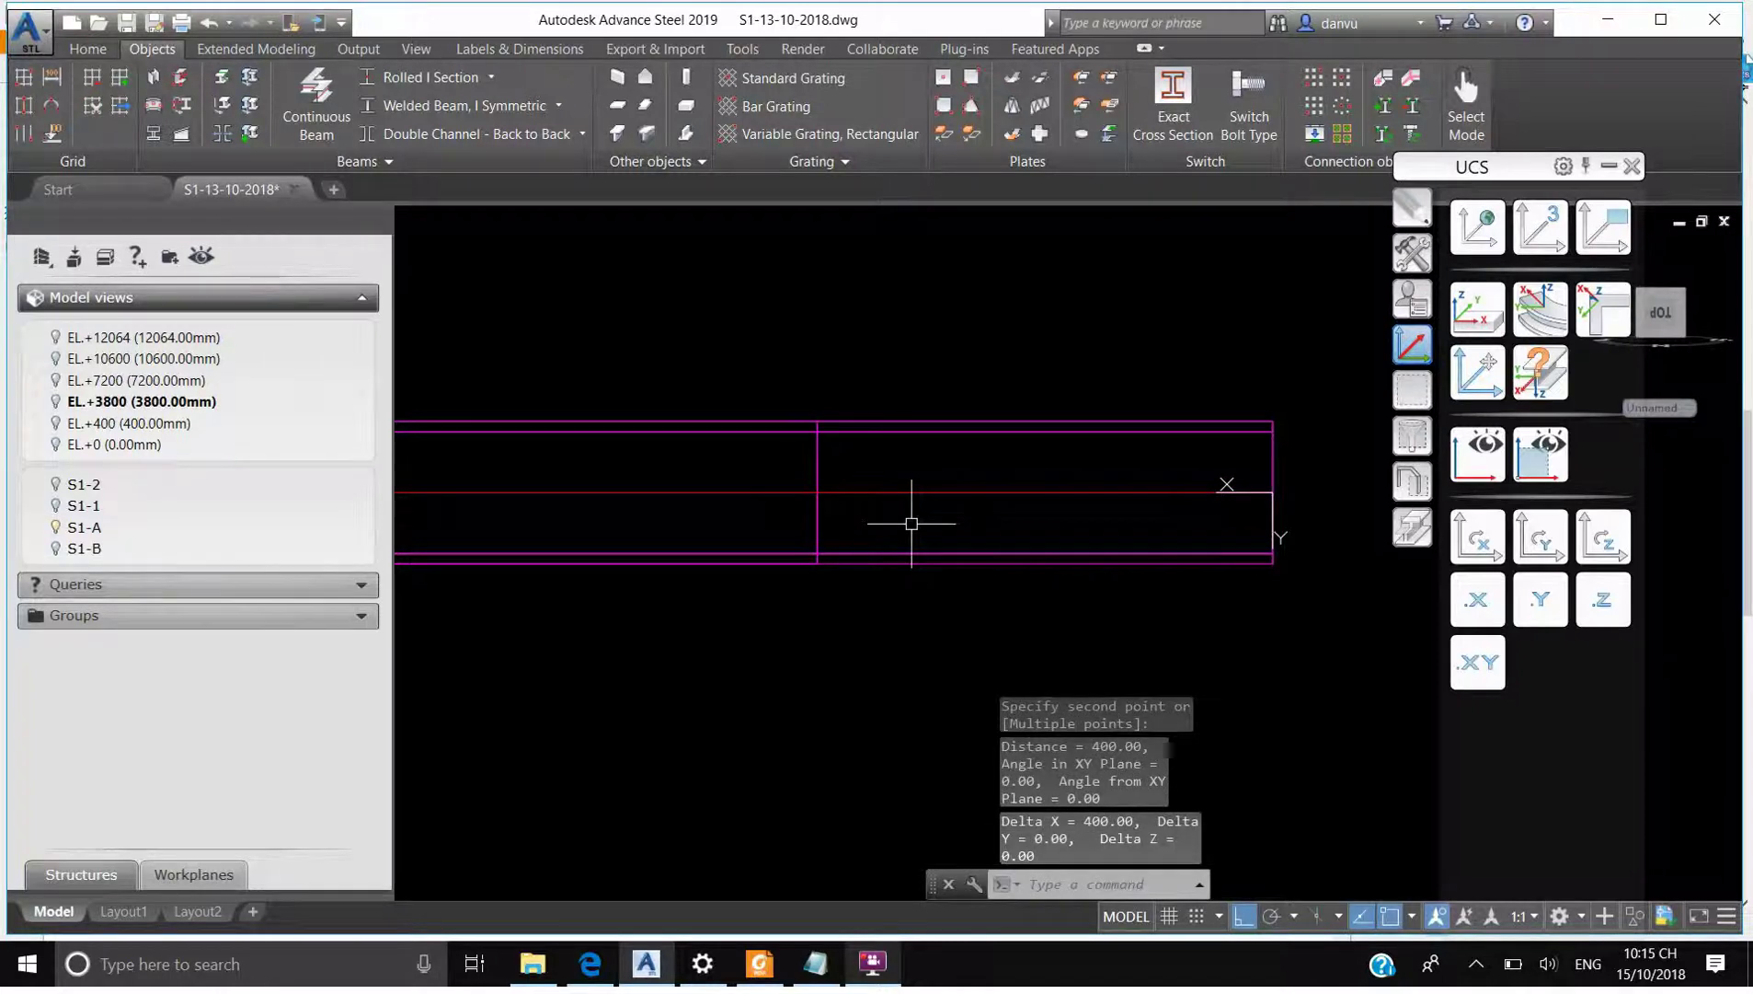
Move the UCS origin to the node at the beam's opposite end and rotate it twice about Z so X runs along the beam
{"action": "scroll", "coordinate": [1174, 557], "scroll_direction": "down", "scroll_amount": 5}
{"action": "scroll", "coordinate": [508, 568], "scroll_direction": "up", "scroll_amount": 4}
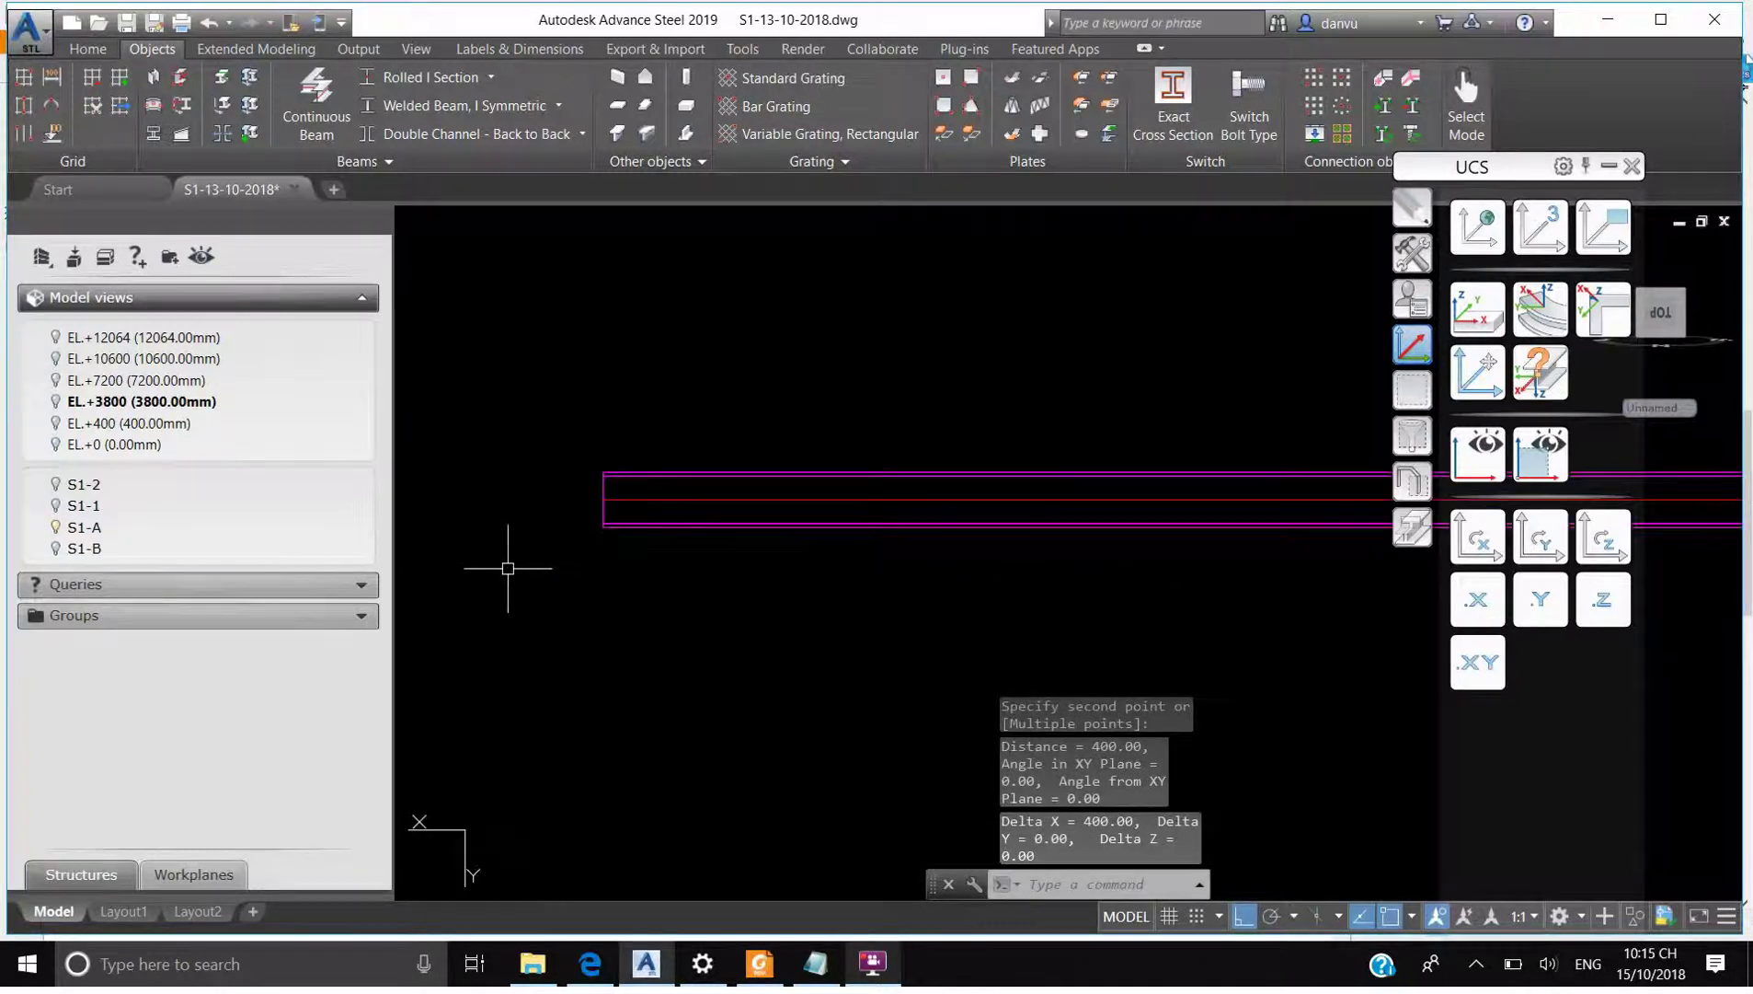
{"action": "left_click", "coordinate": [1478, 371]}
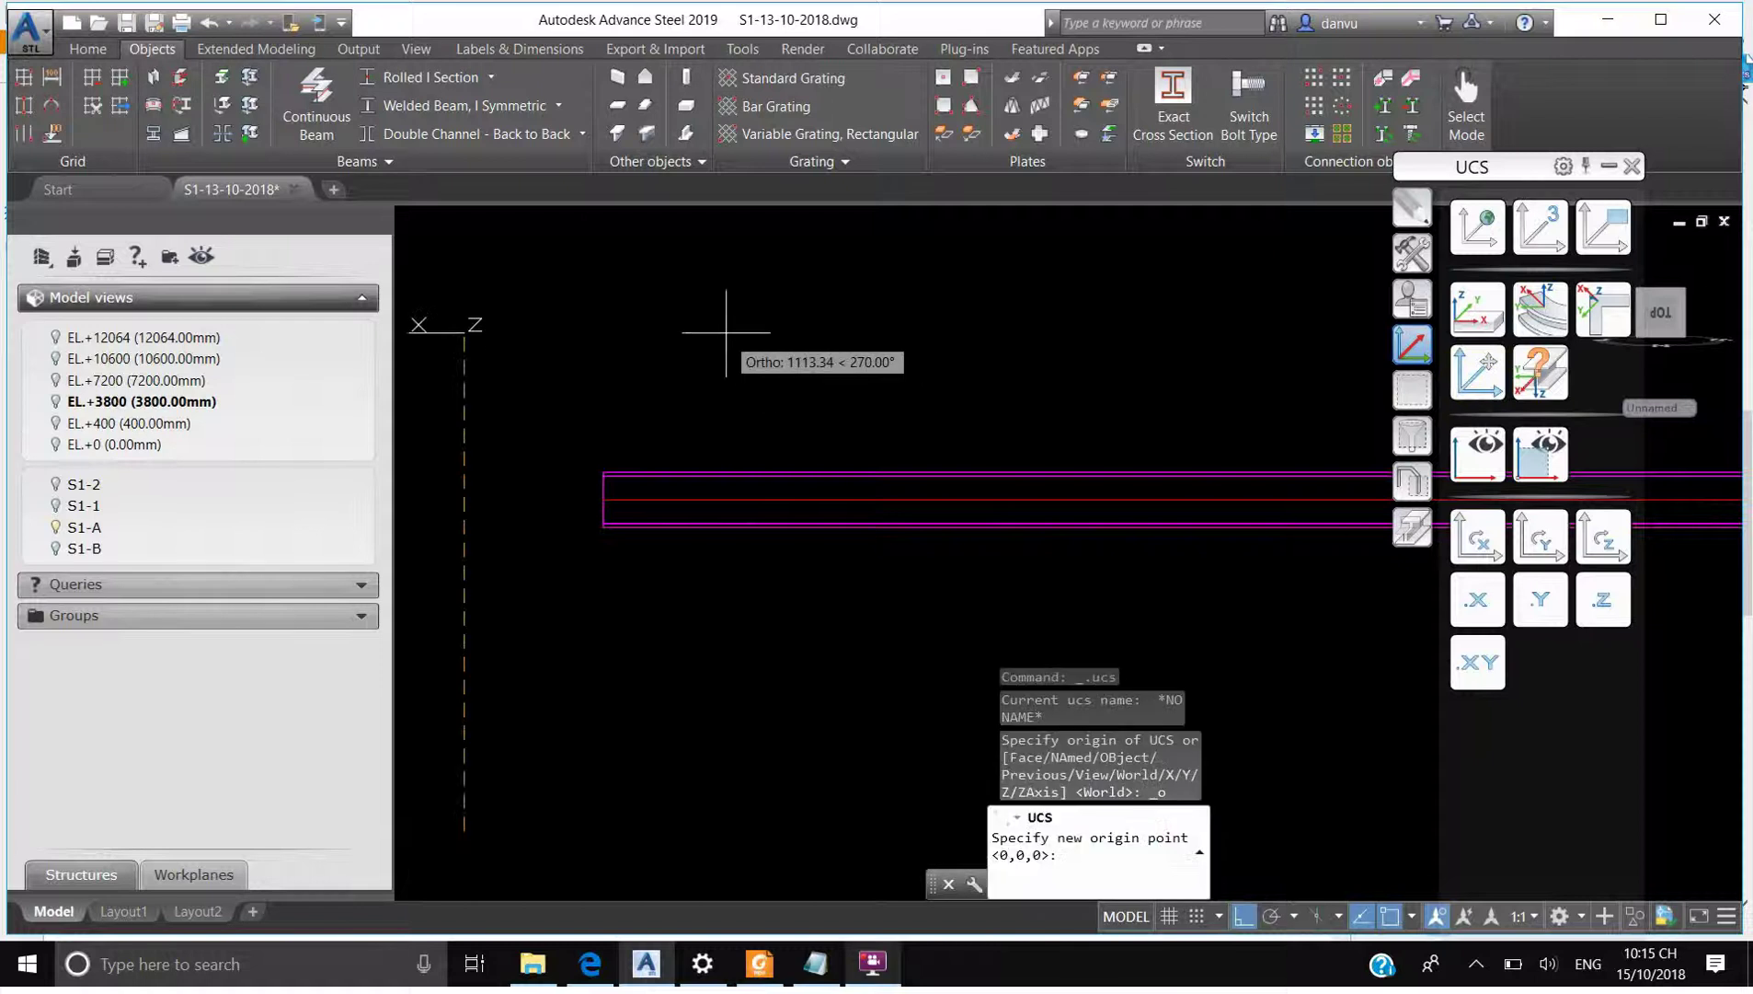
{"action": "right_click", "coordinate": [726, 331], "text": "shift"}
{"action": "left_click", "coordinate": [764, 728]}
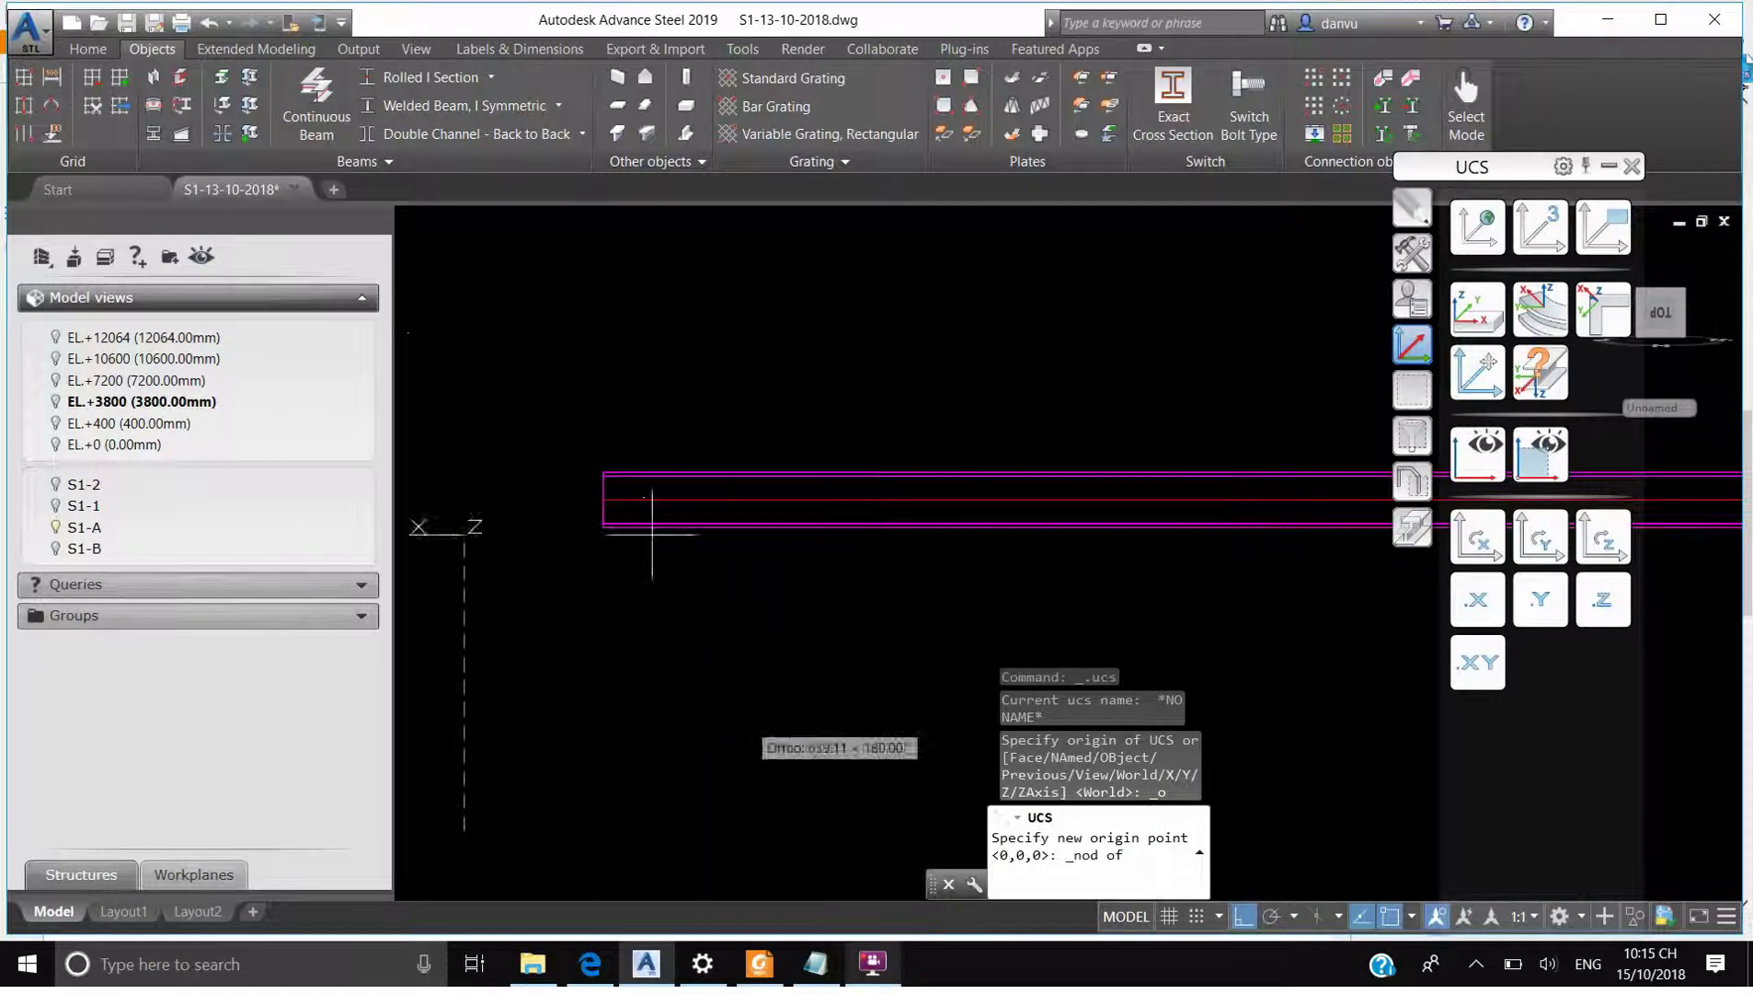
{"action": "left_click", "coordinate": [605, 498]}
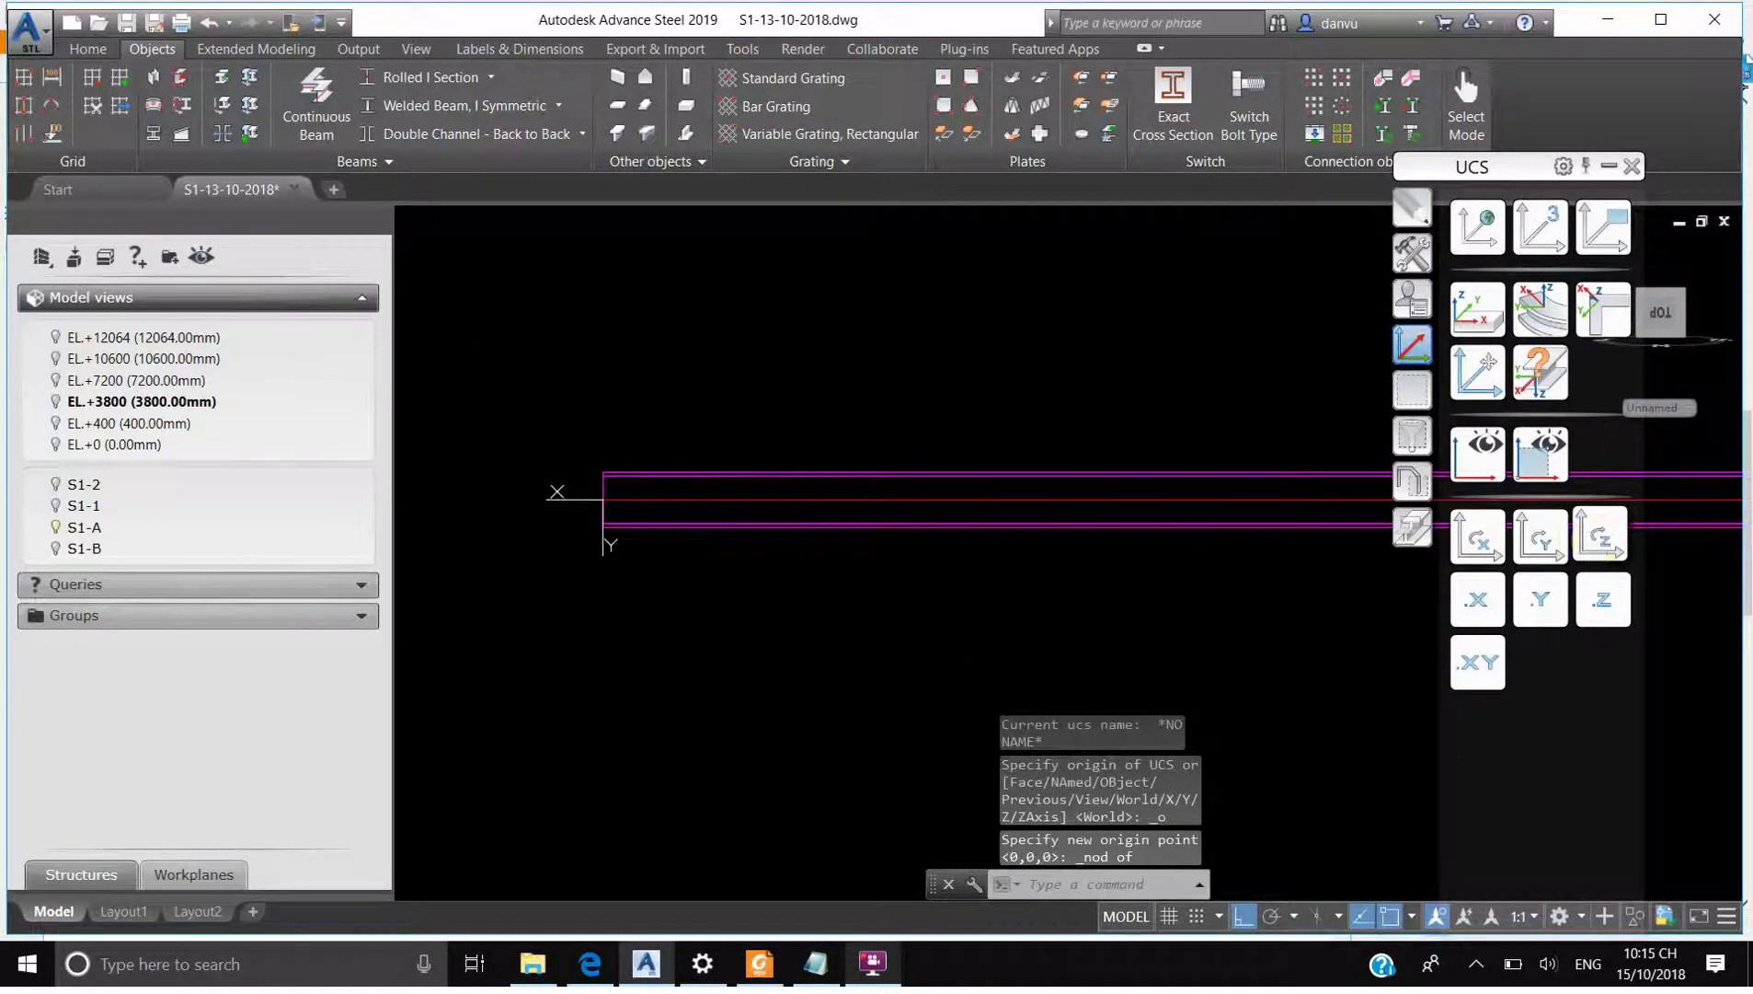
{"action": "left_click", "coordinate": [1600, 535]}
{"action": "left_click", "coordinate": [1601, 535]}
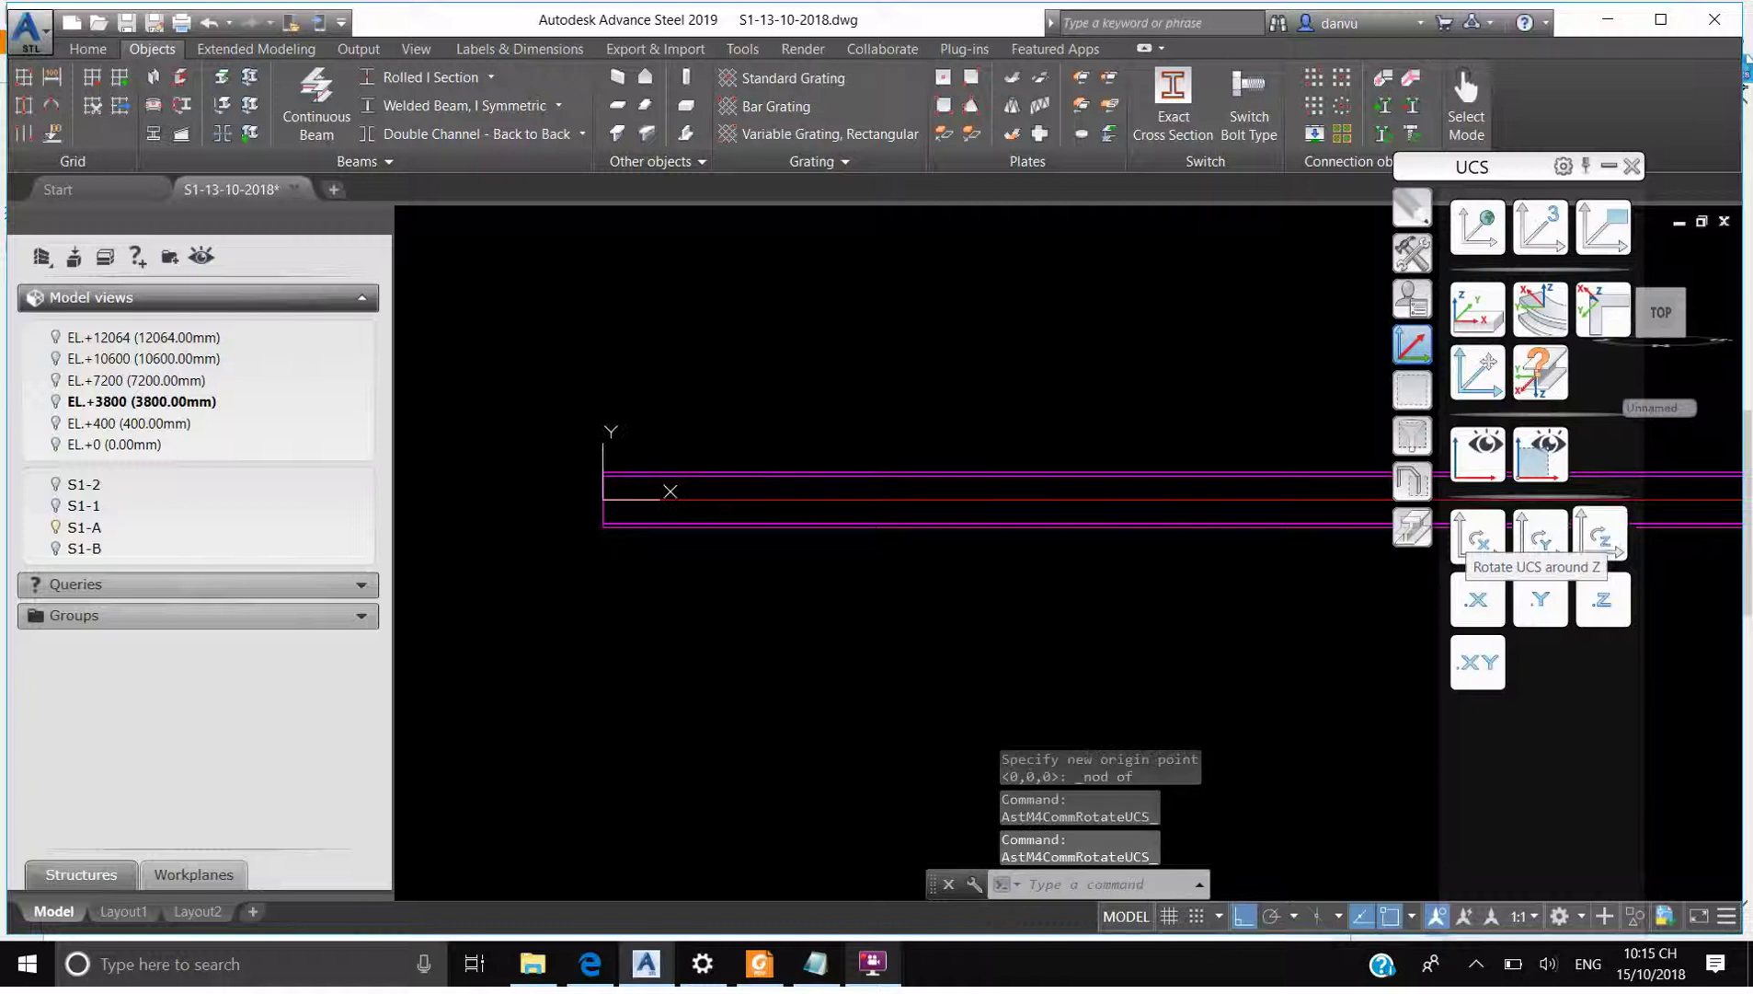
Split the remaining long beam piece at point 400,0, which is 400 mm from the new UCS origin
{"action": "left_click", "coordinate": [248, 84]}
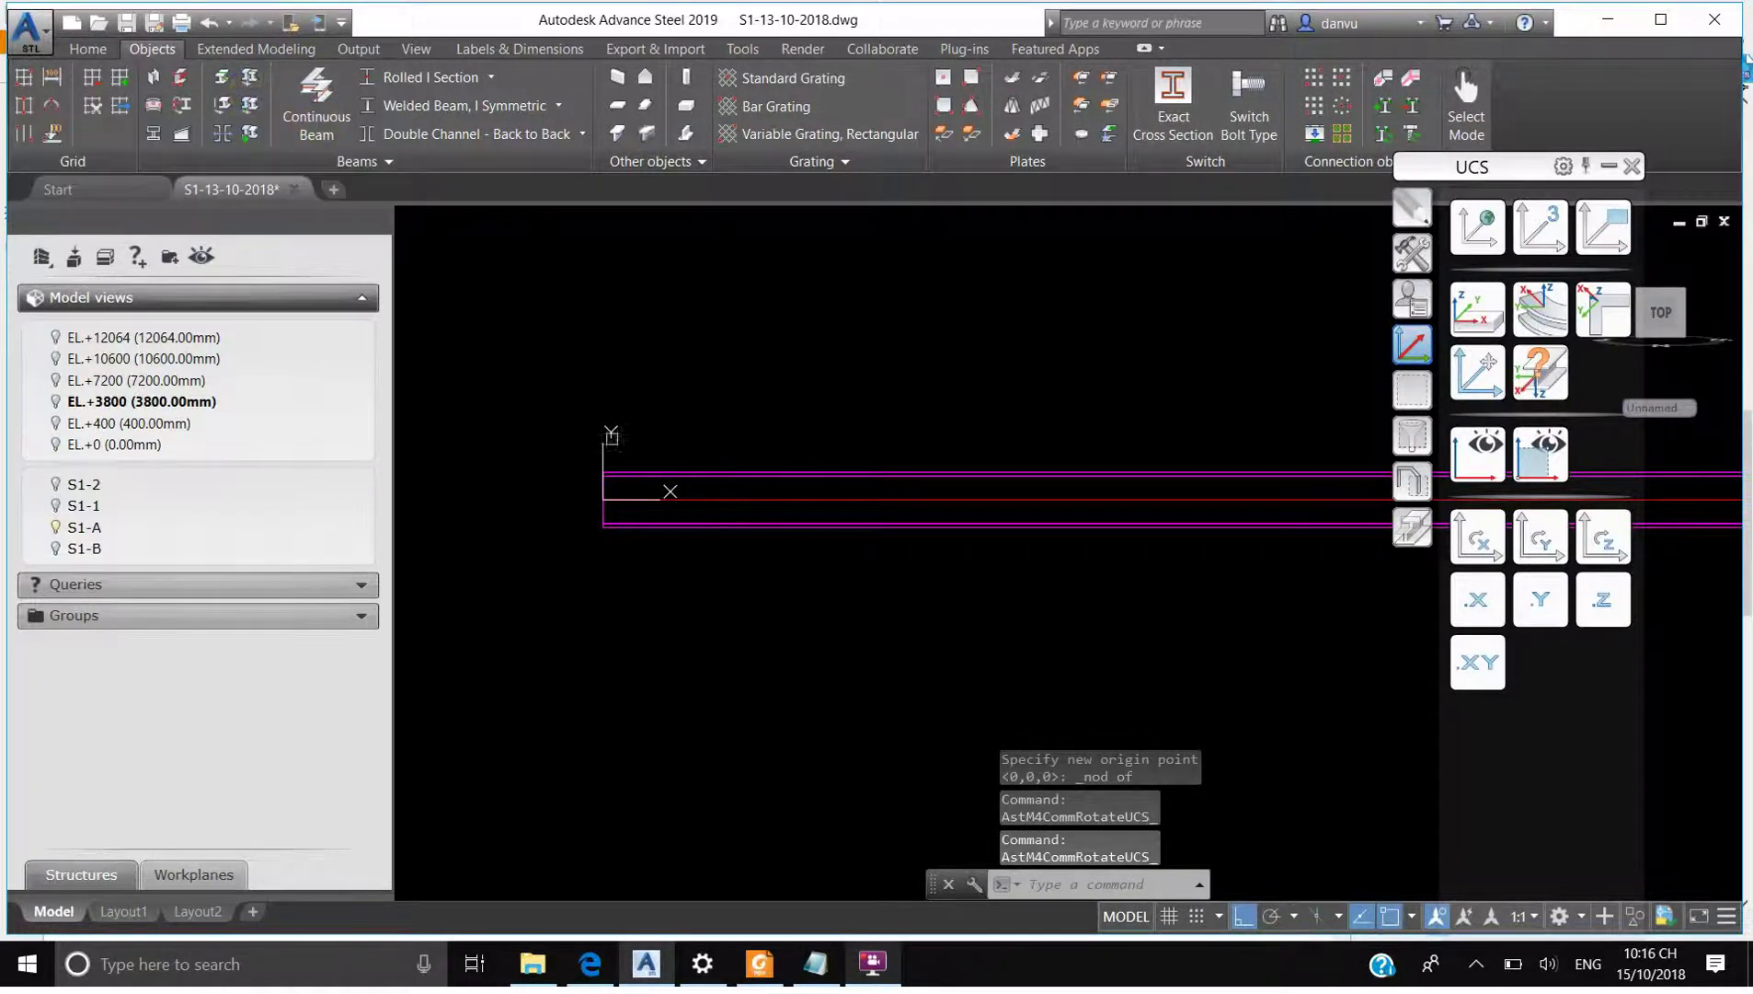
{"action": "left_click", "coordinate": [624, 472]}
{"action": "key", "text": "Return"}
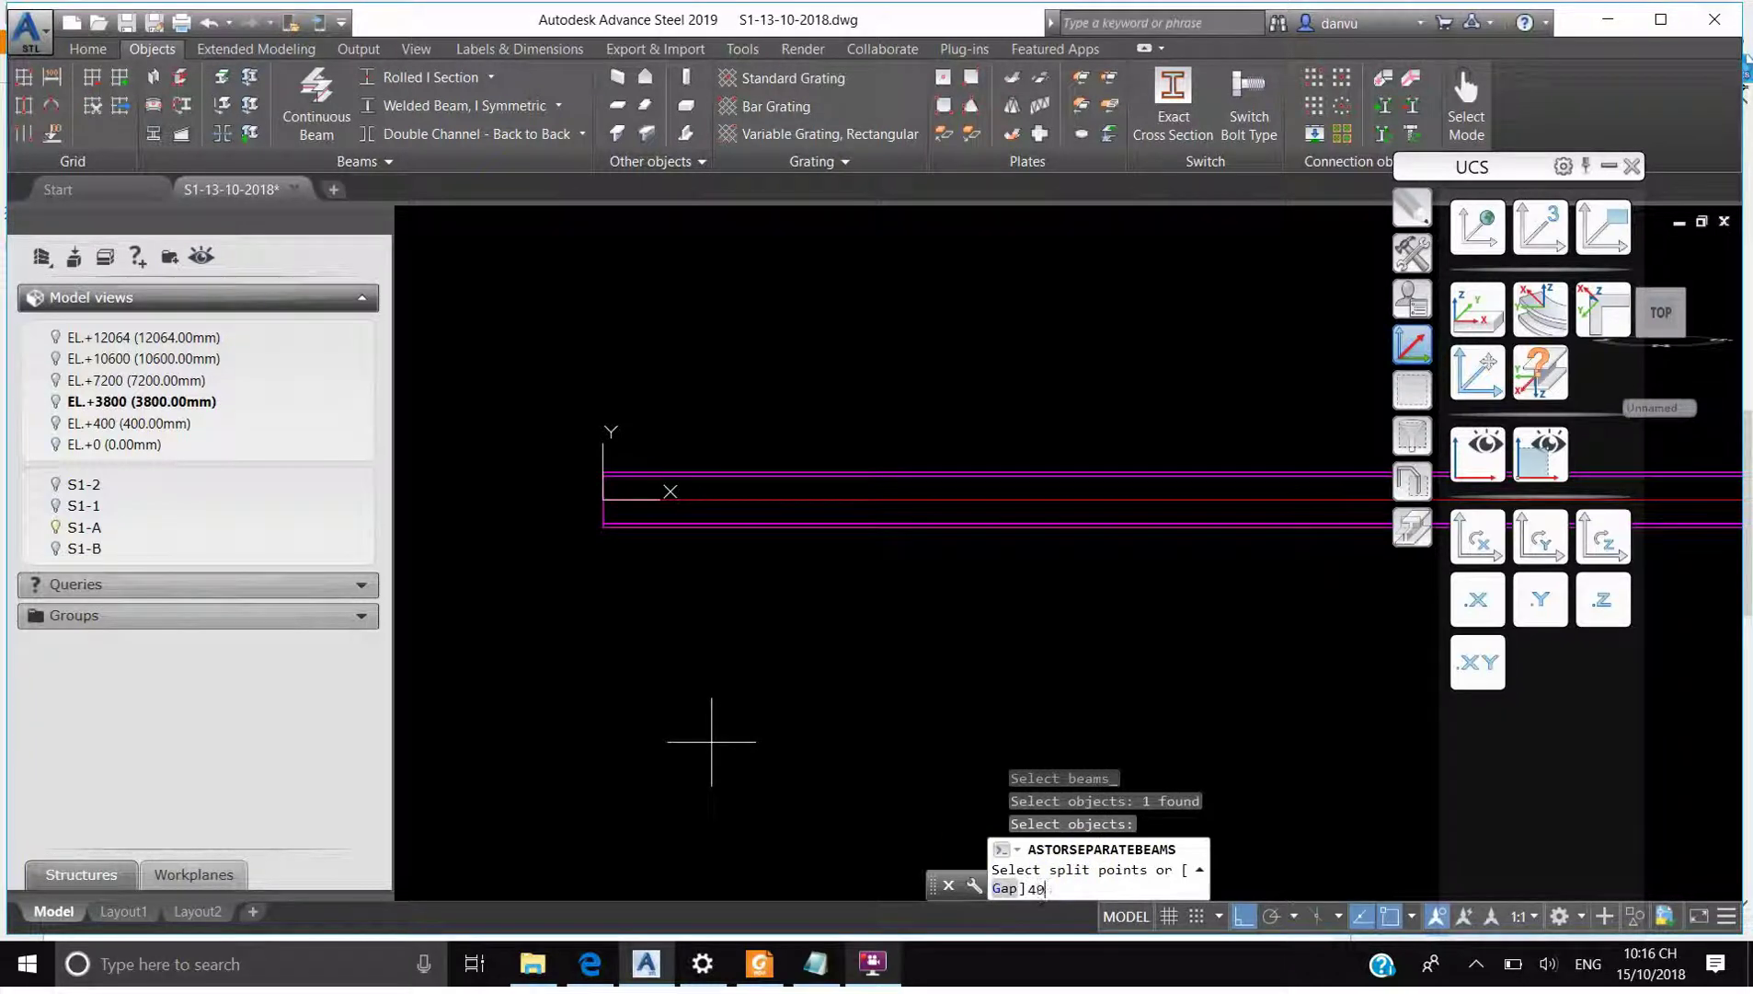
{"action": "type", "text": "400,"}
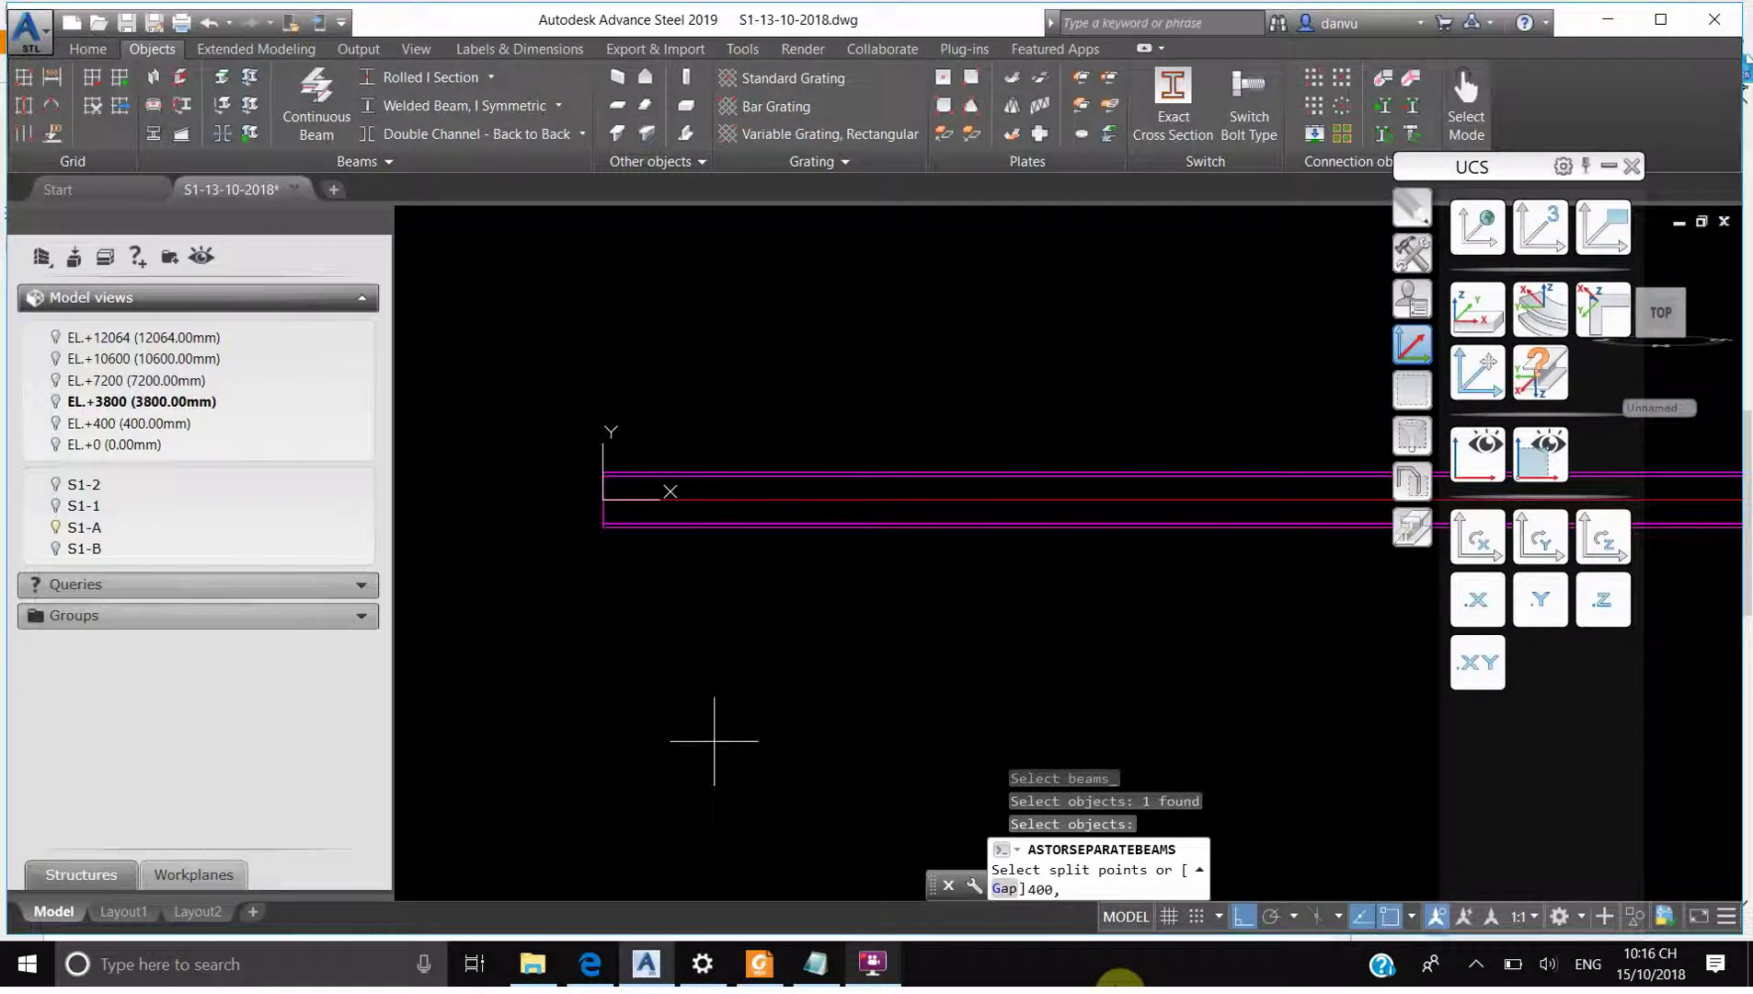
{"action": "type", "text": "0"}
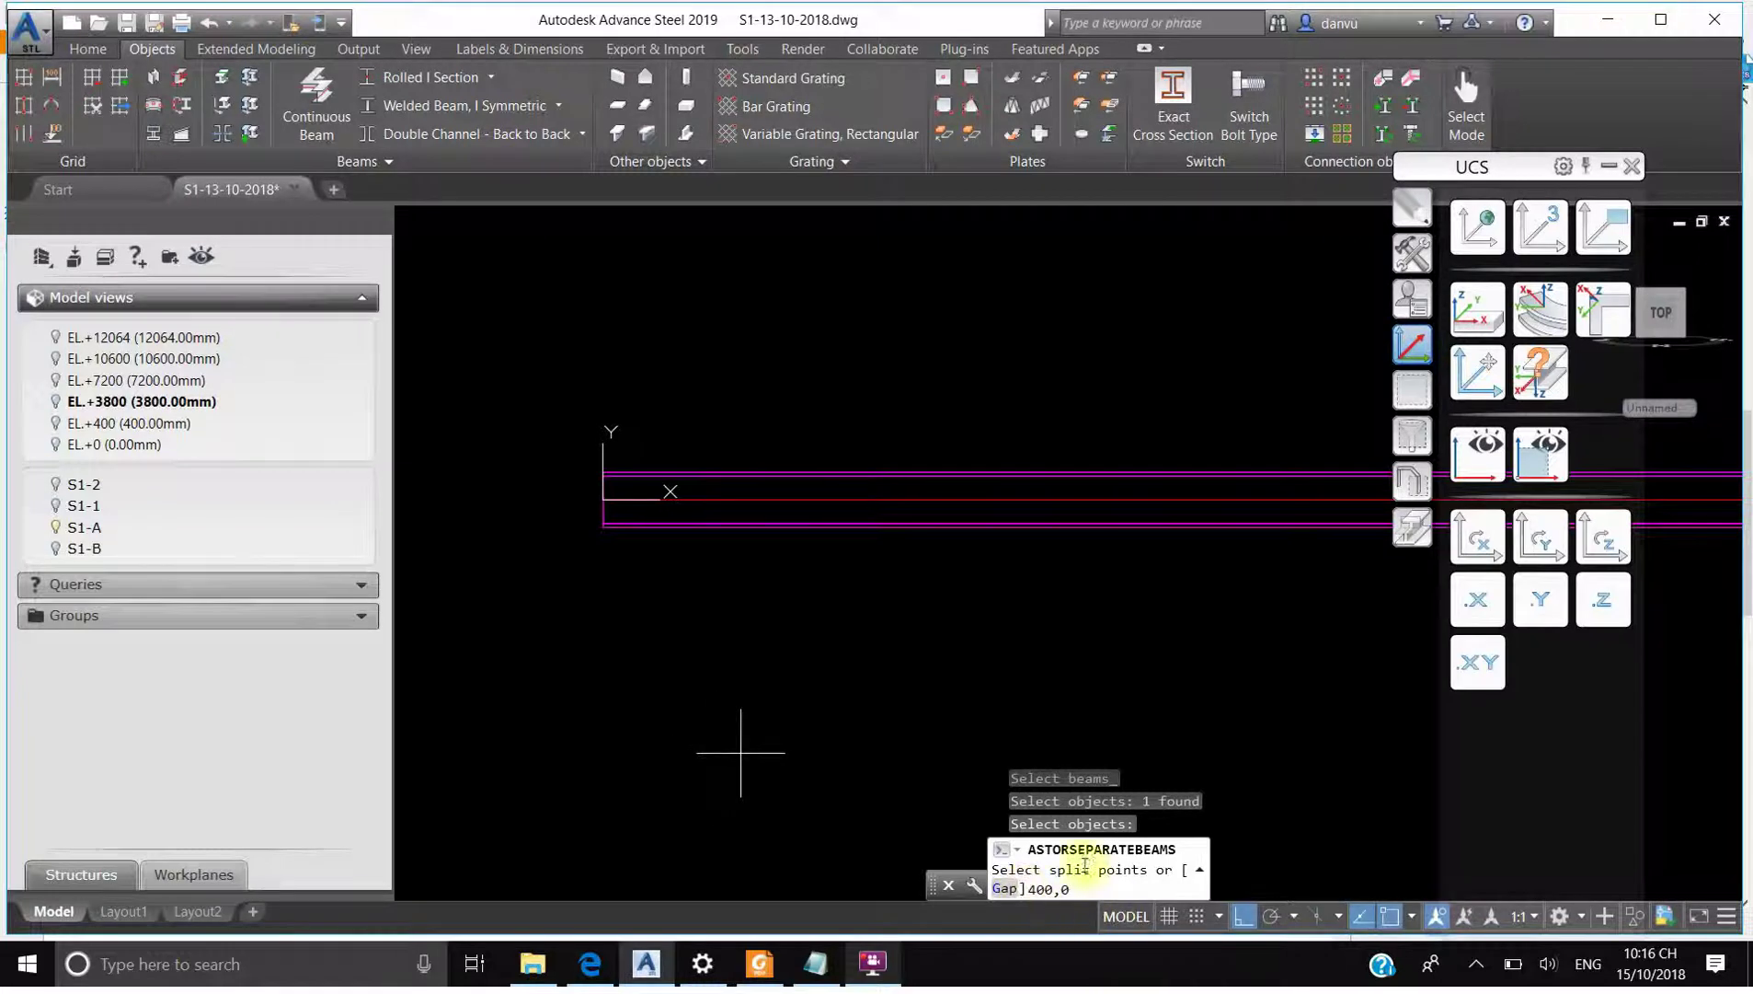
{"action": "key", "text": "Return"}
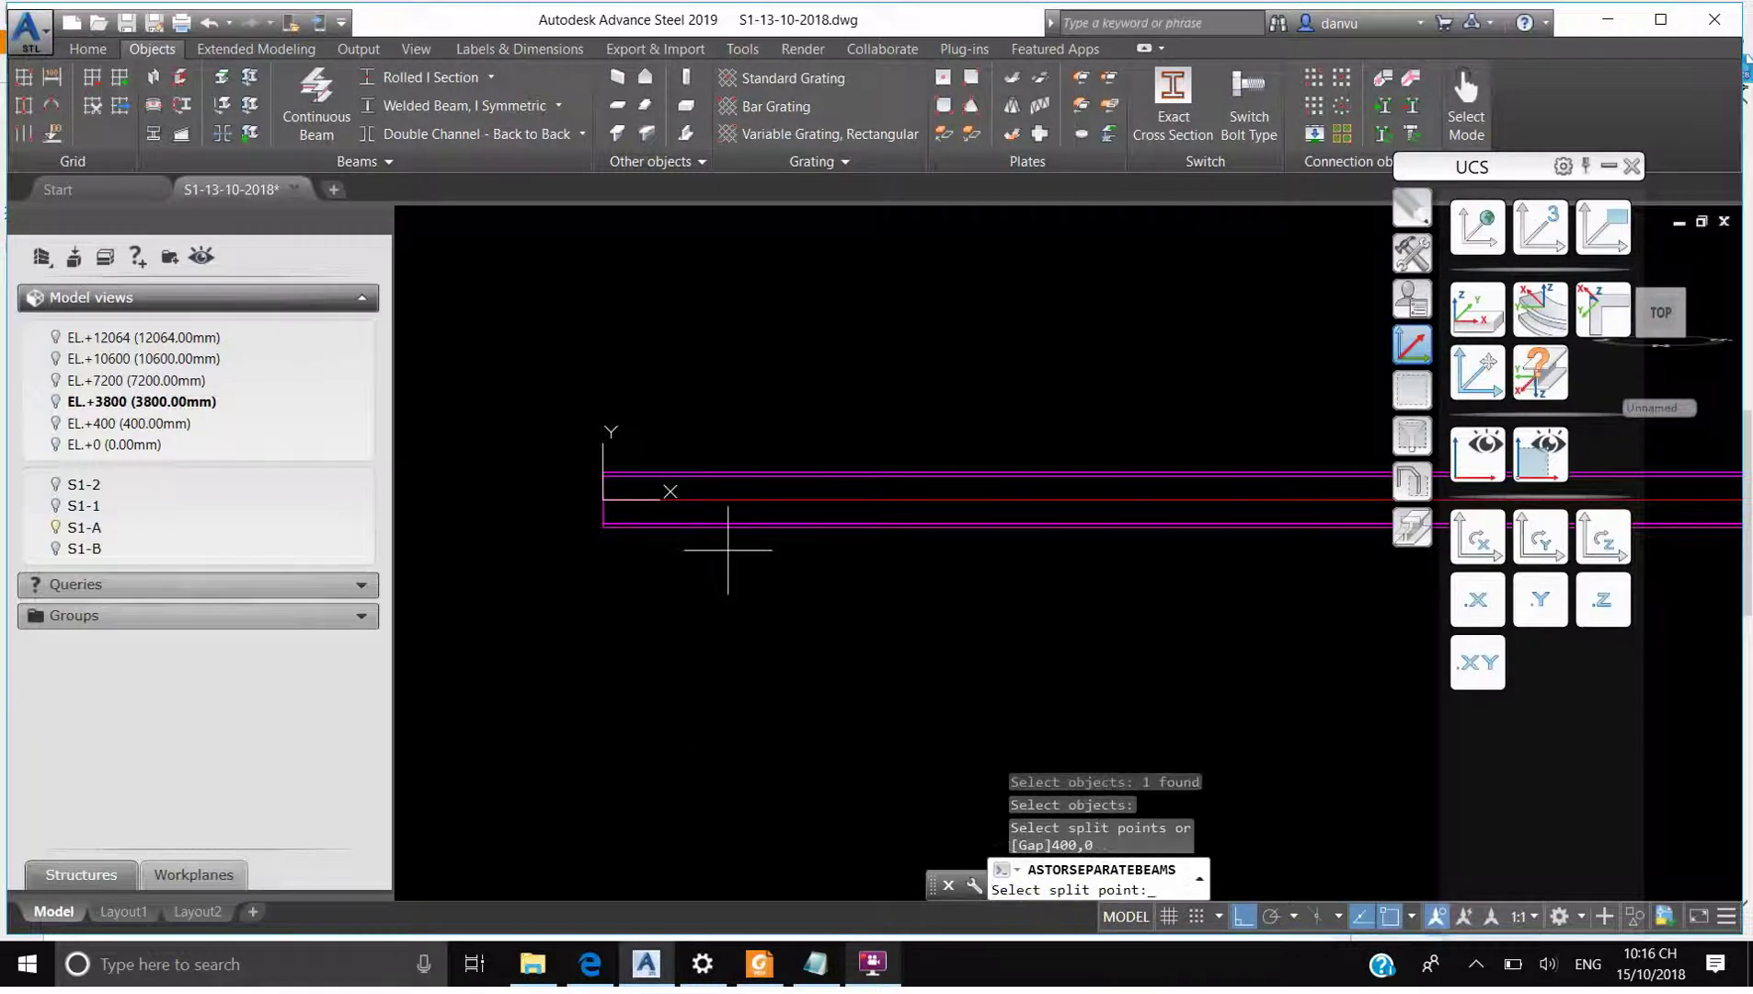
{"action": "left_click", "coordinate": [783, 496]}
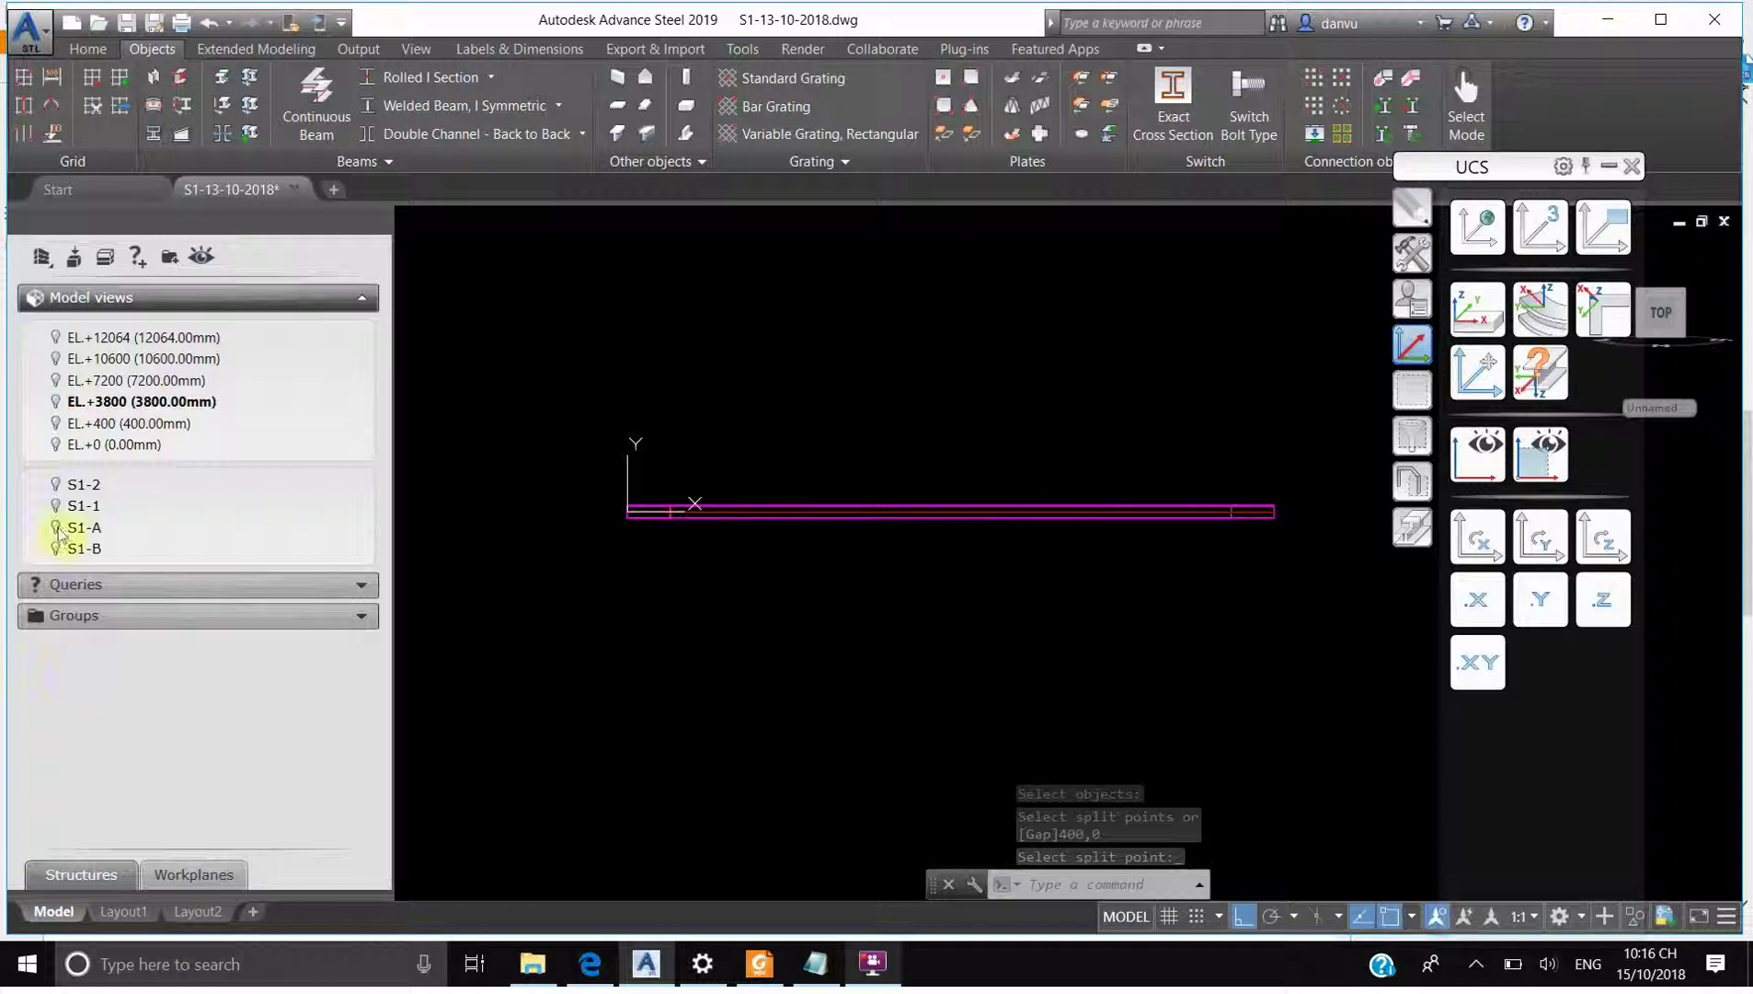
Show the S1-A and S1-1 model views together in the SE Isometric view
{"action": "double_click", "coordinate": [91, 538]}
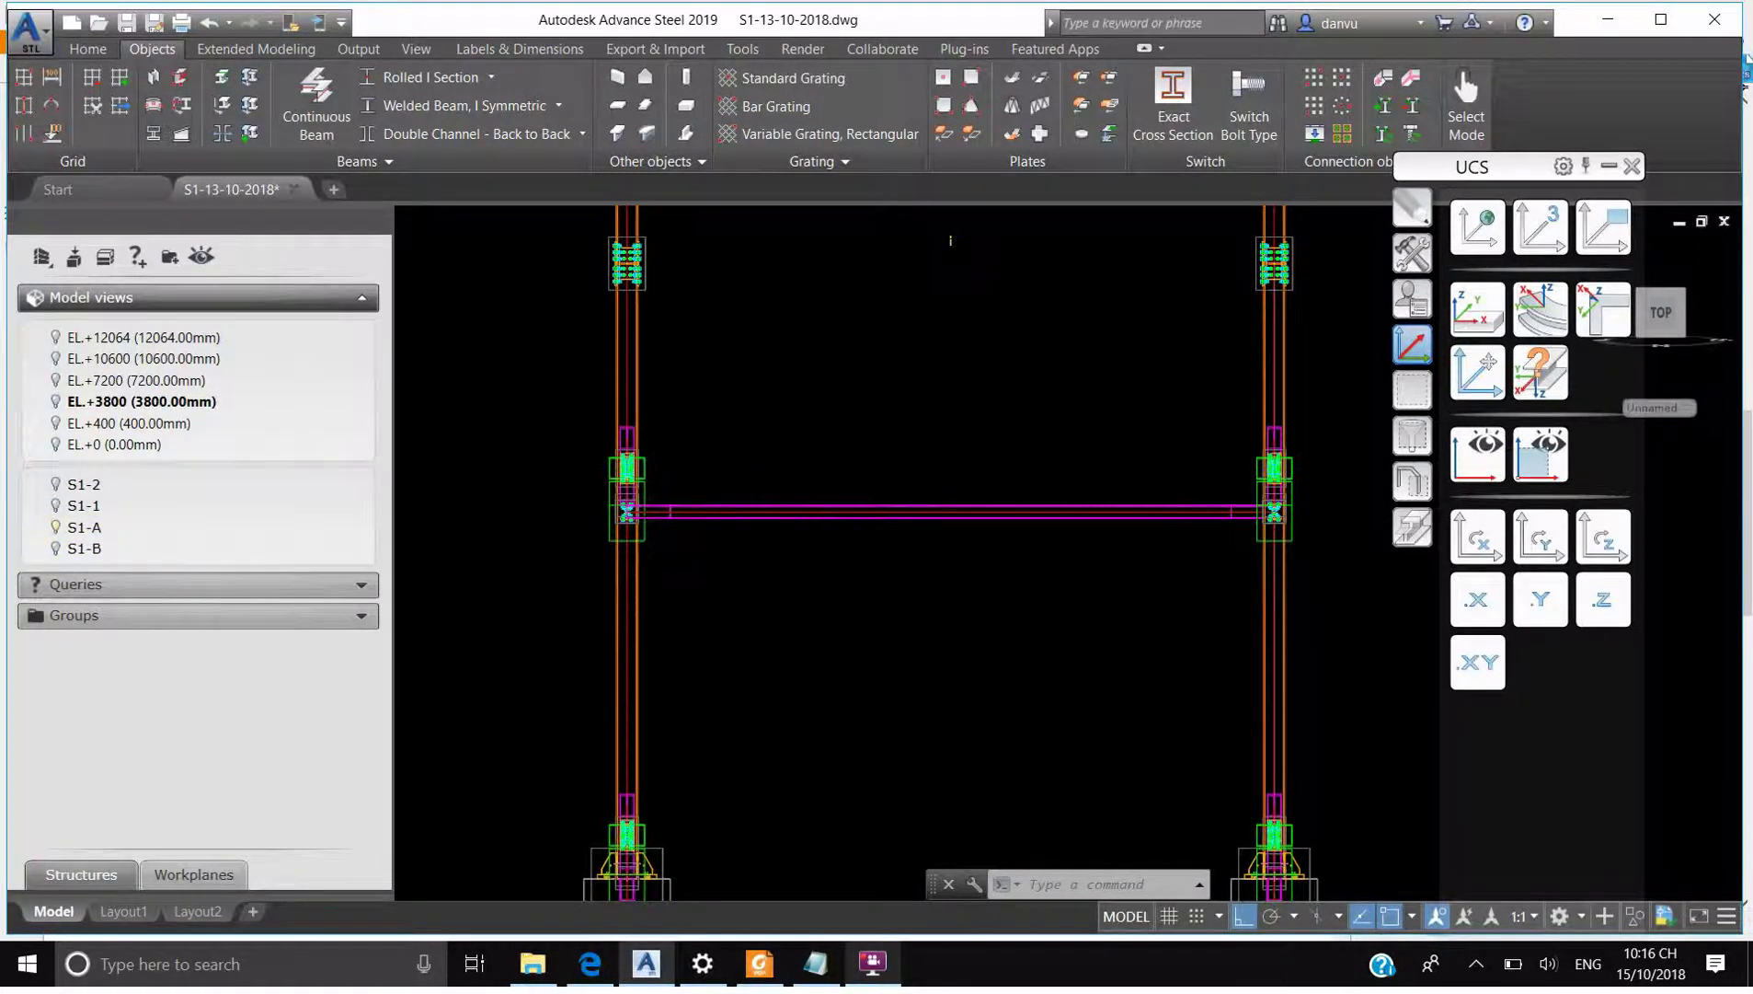
{"action": "left_click", "coordinate": [442, 220]}
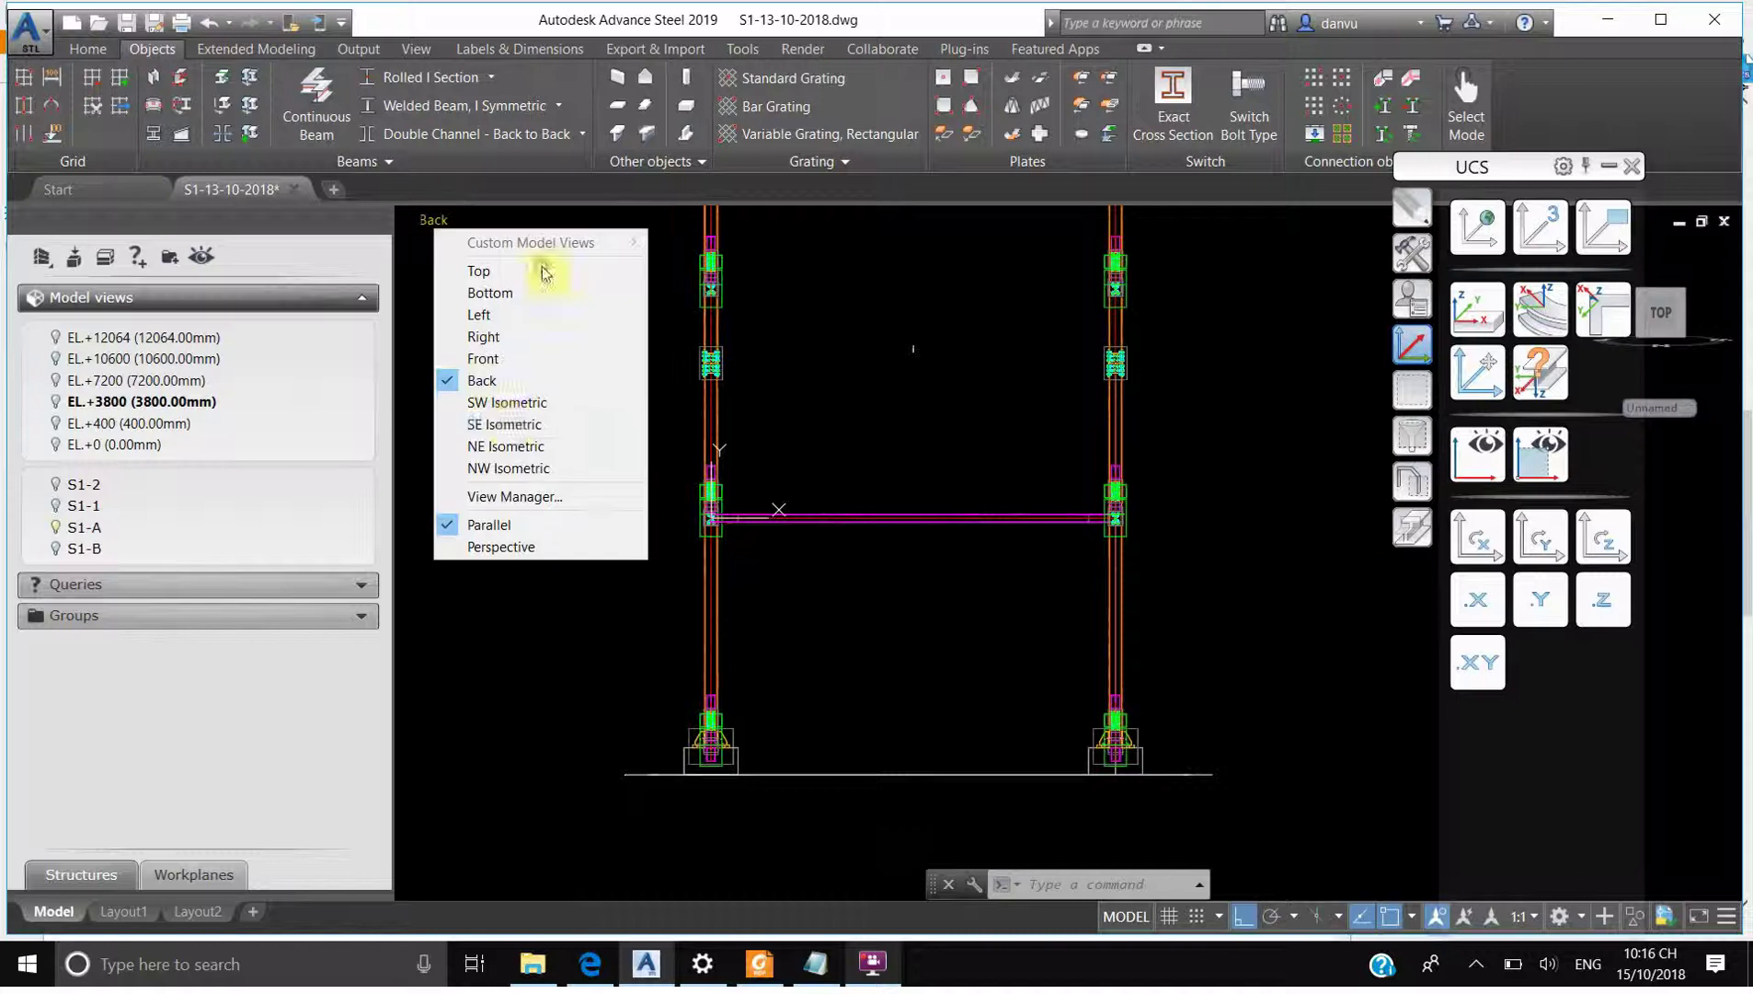
{"action": "left_click", "coordinate": [621, 524]}
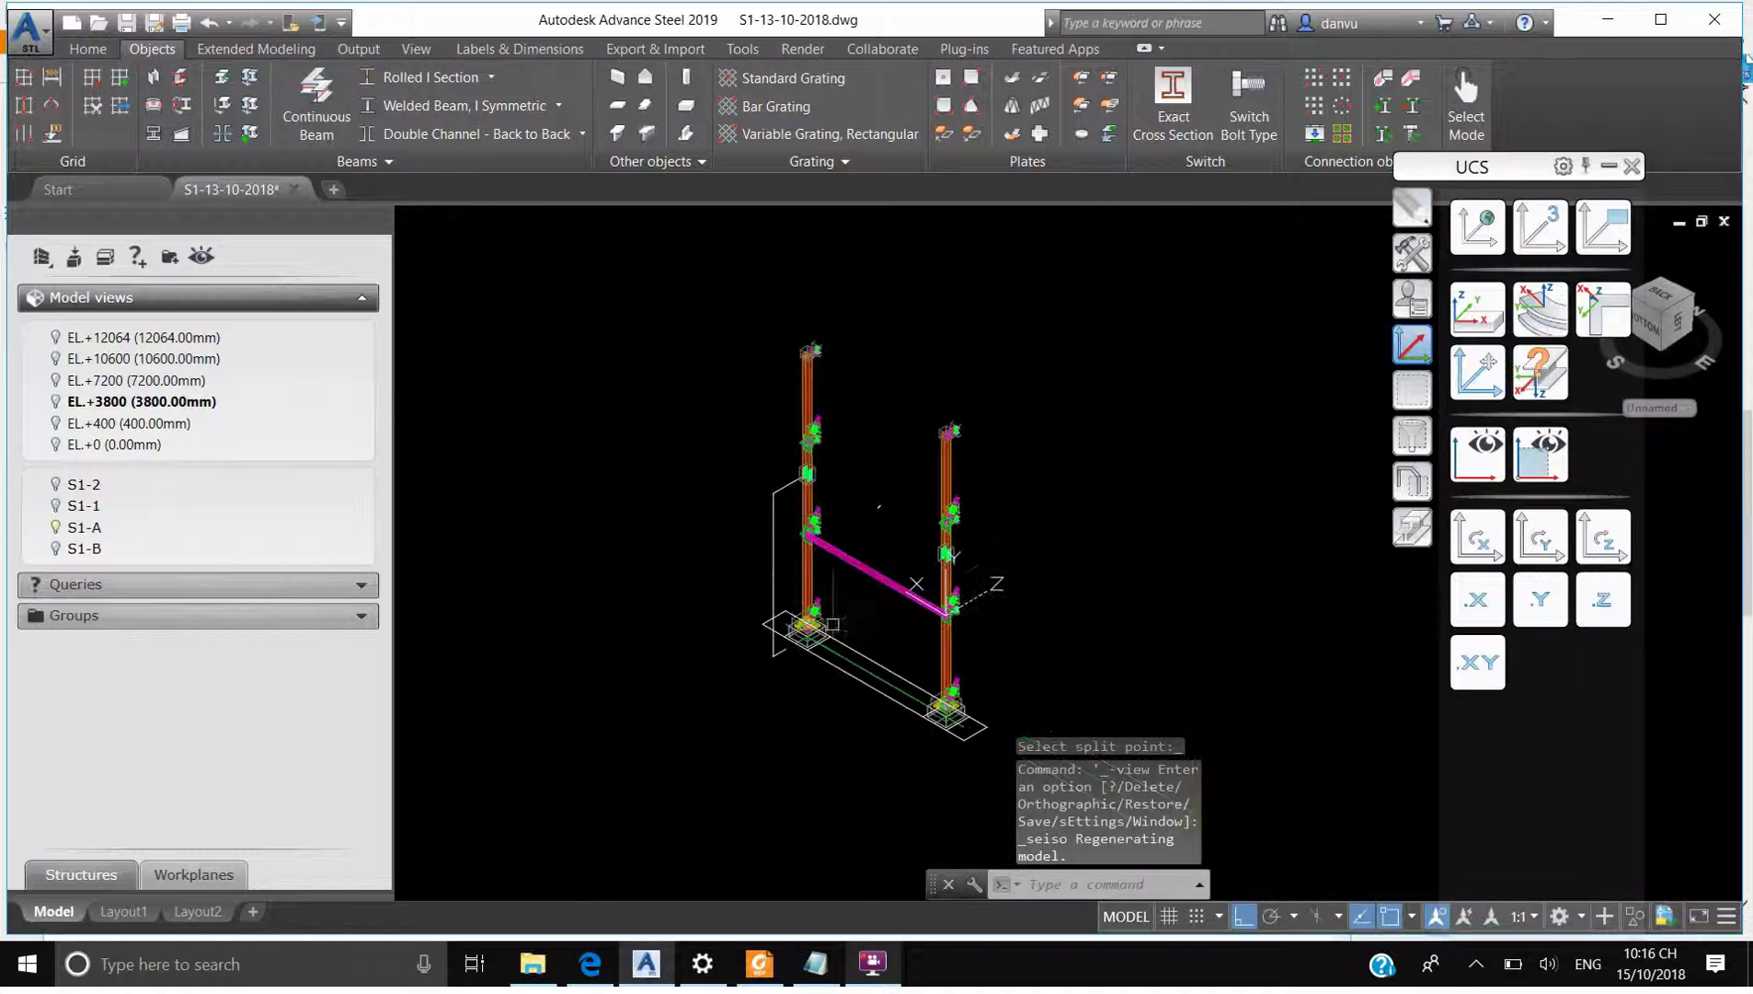
{"action": "scroll", "coordinate": [979, 639], "scroll_direction": "up", "scroll_amount": 4}
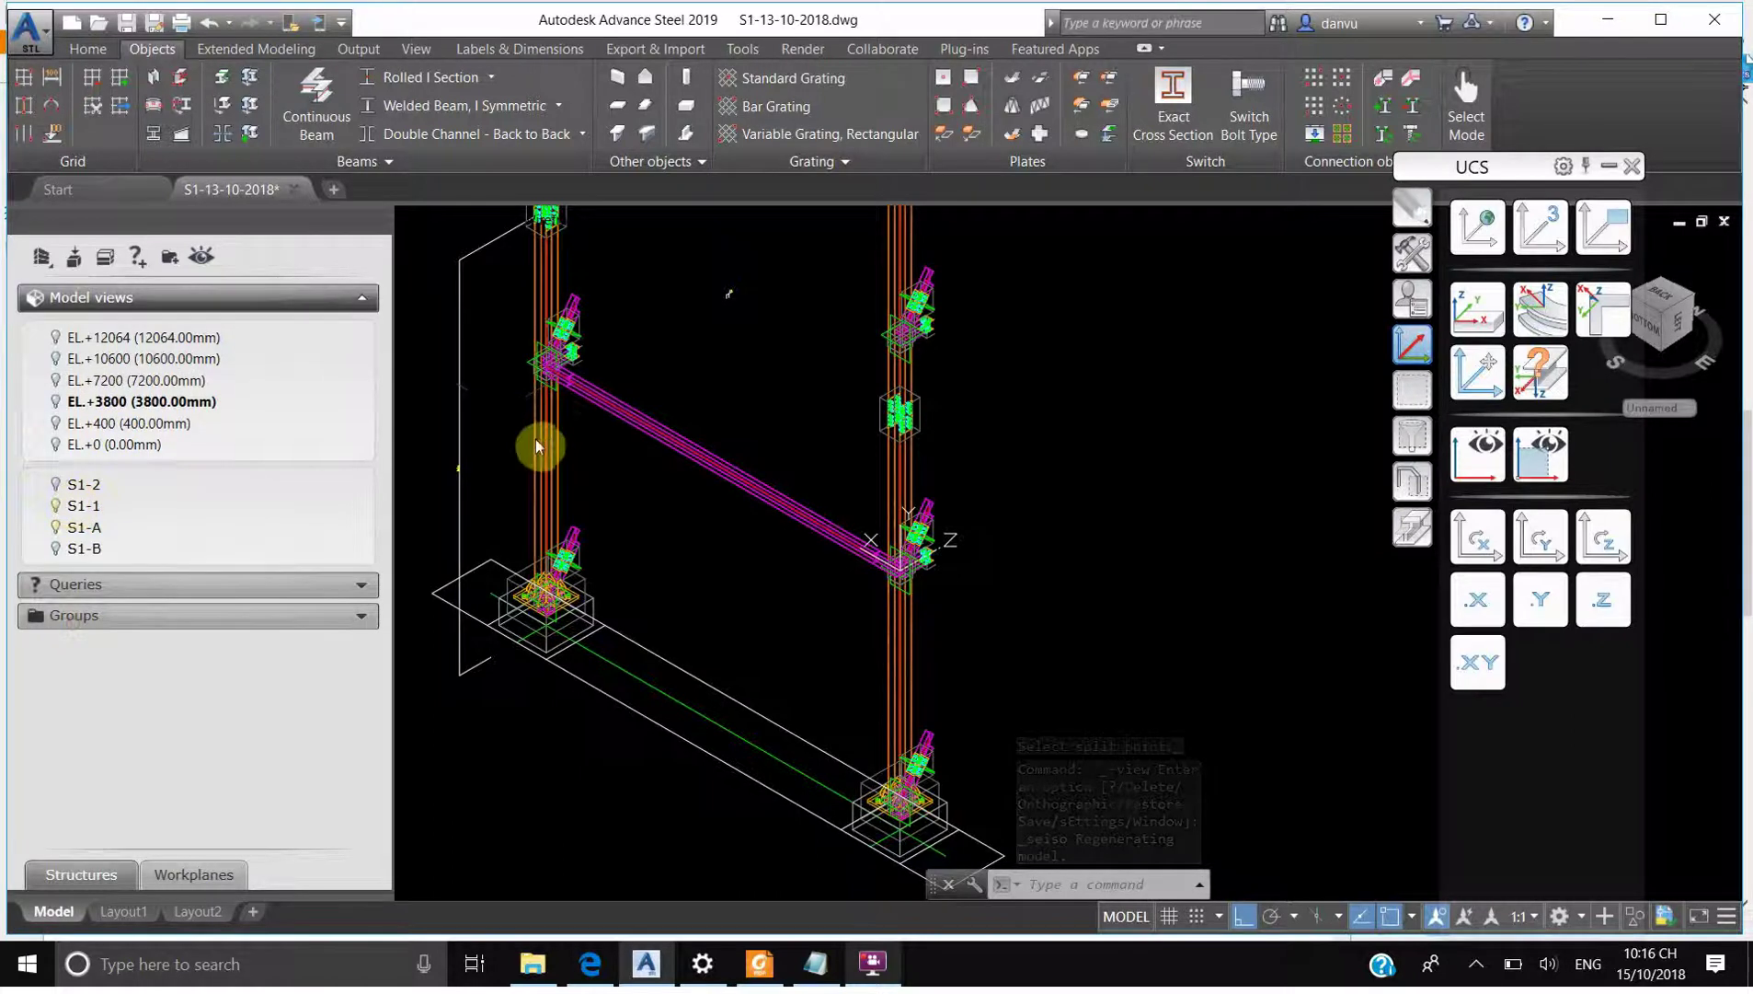
{"action": "scroll", "coordinate": [519, 403], "scroll_direction": "up", "scroll_amount": 5}
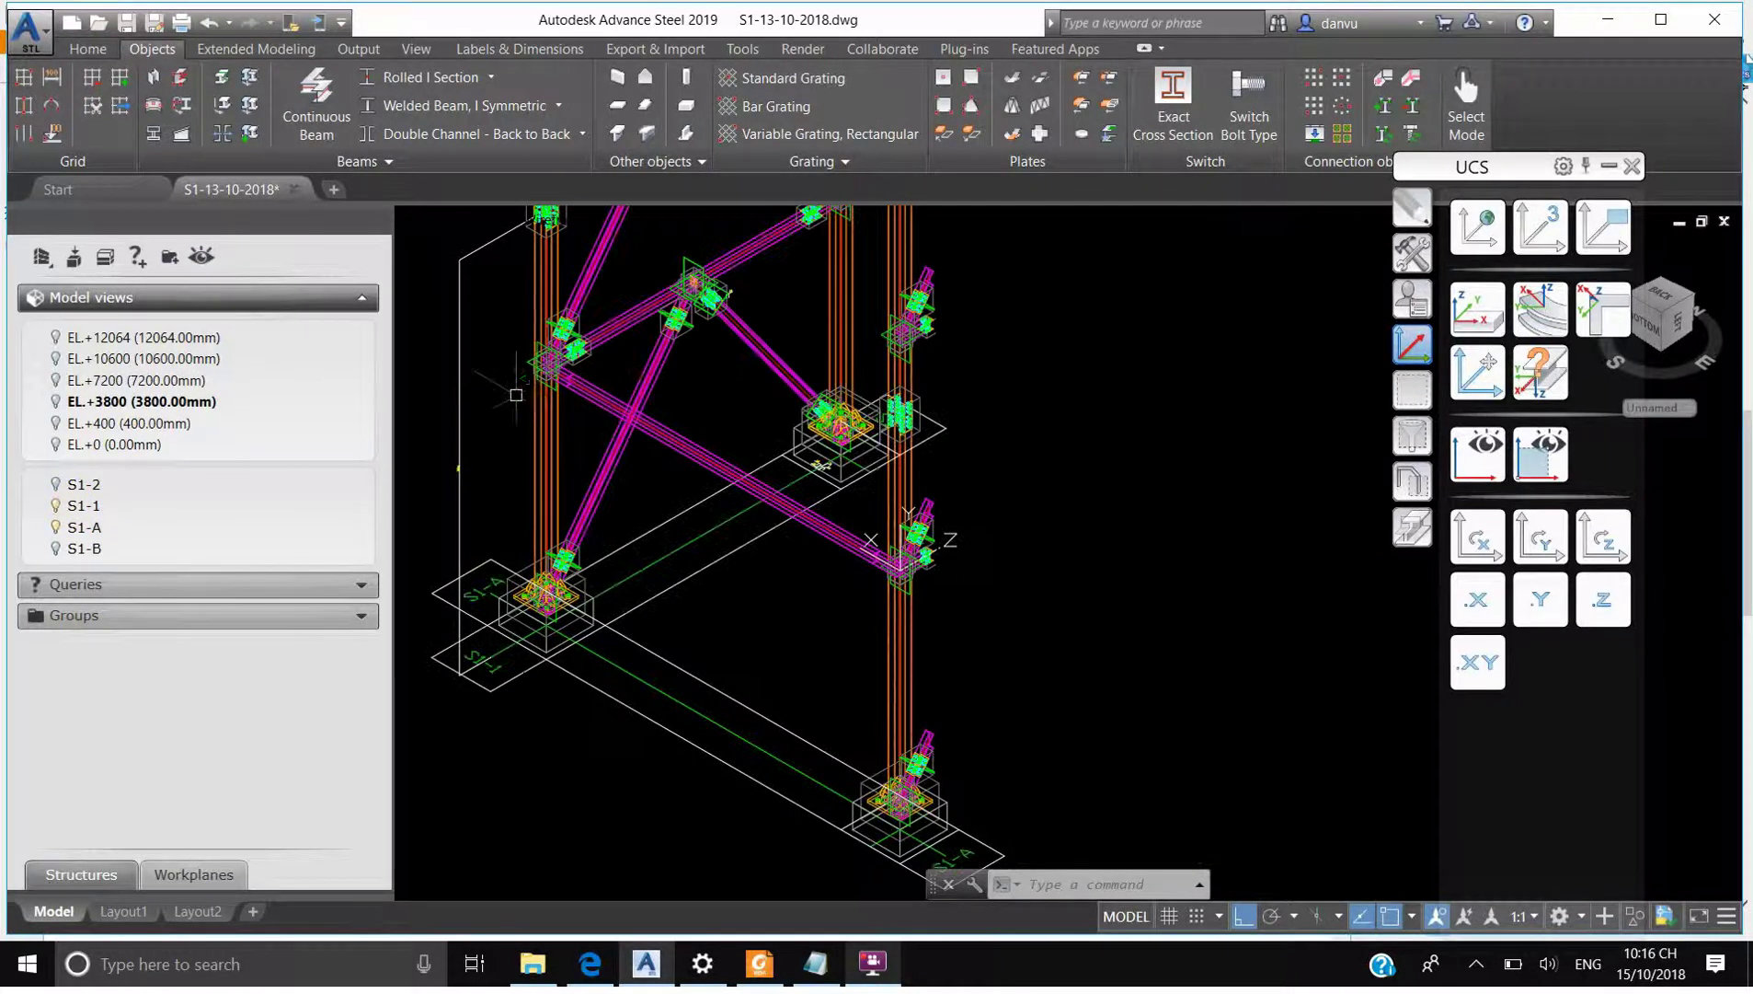
{"action": "scroll", "coordinate": [561, 342], "scroll_direction": "up", "scroll_amount": 3}
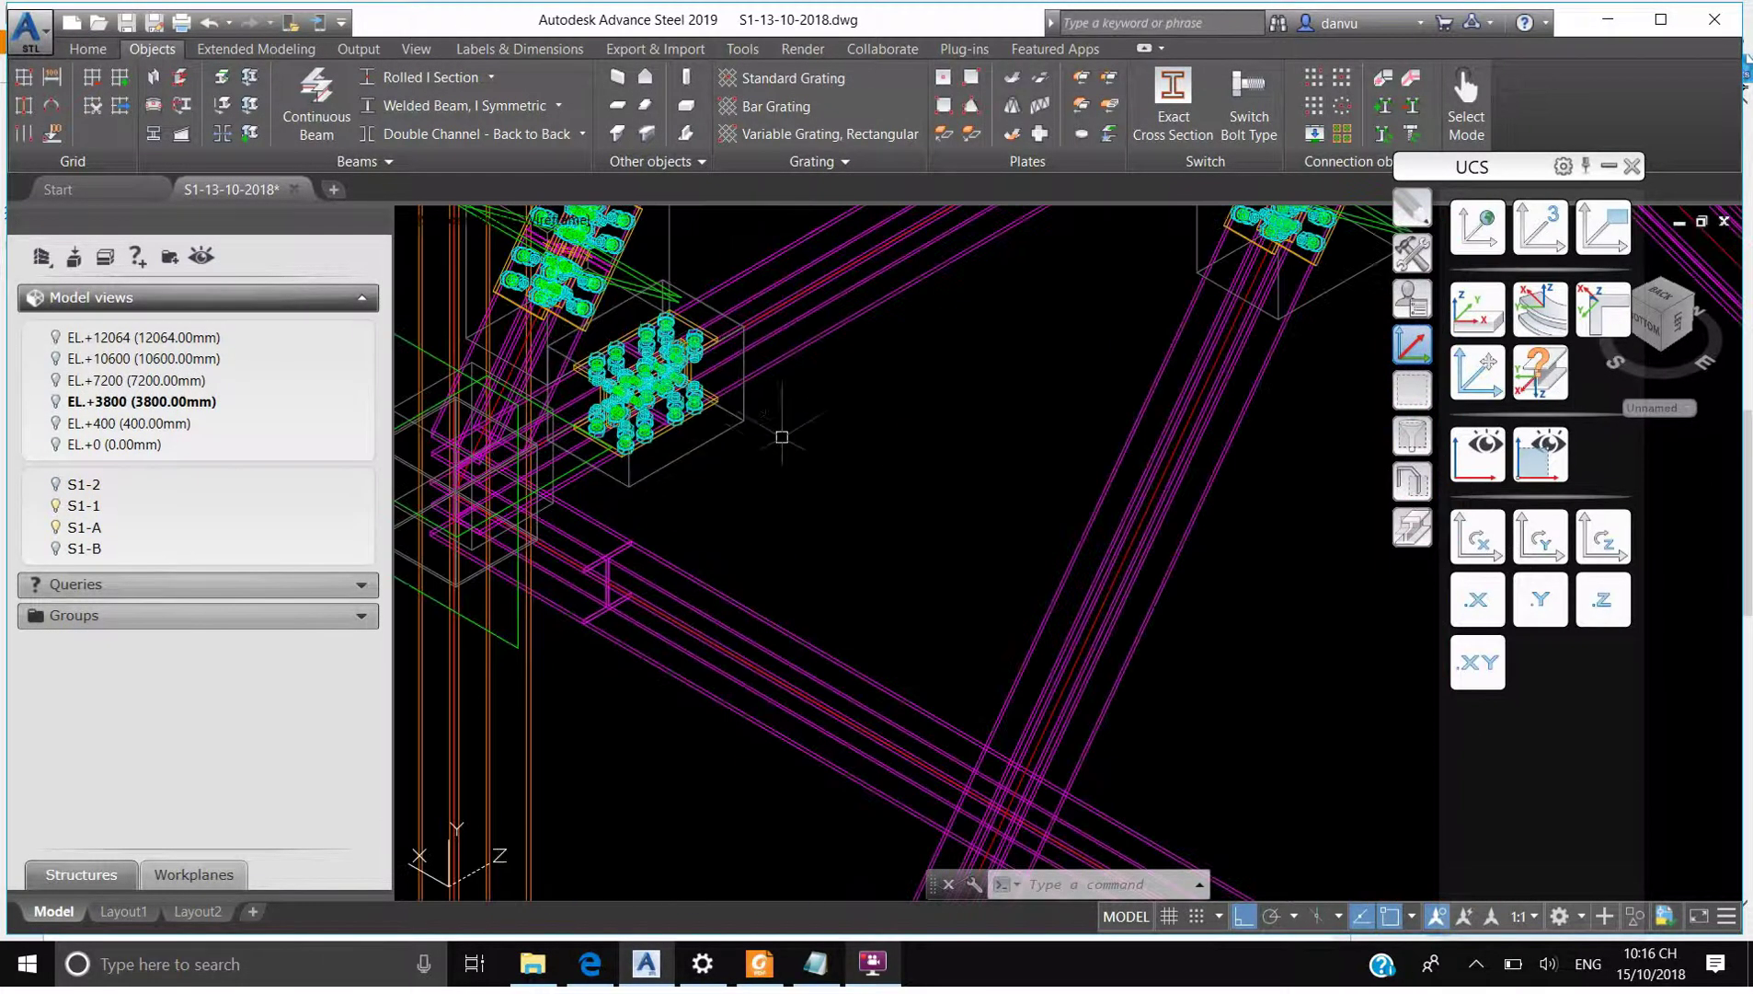
Transfer the bolted splice from the neighbouring S1-1 beam to the first S1-A split joint, with the long piece as main beam and the stub as secondary
{"action": "left_click", "coordinate": [1412, 251]}
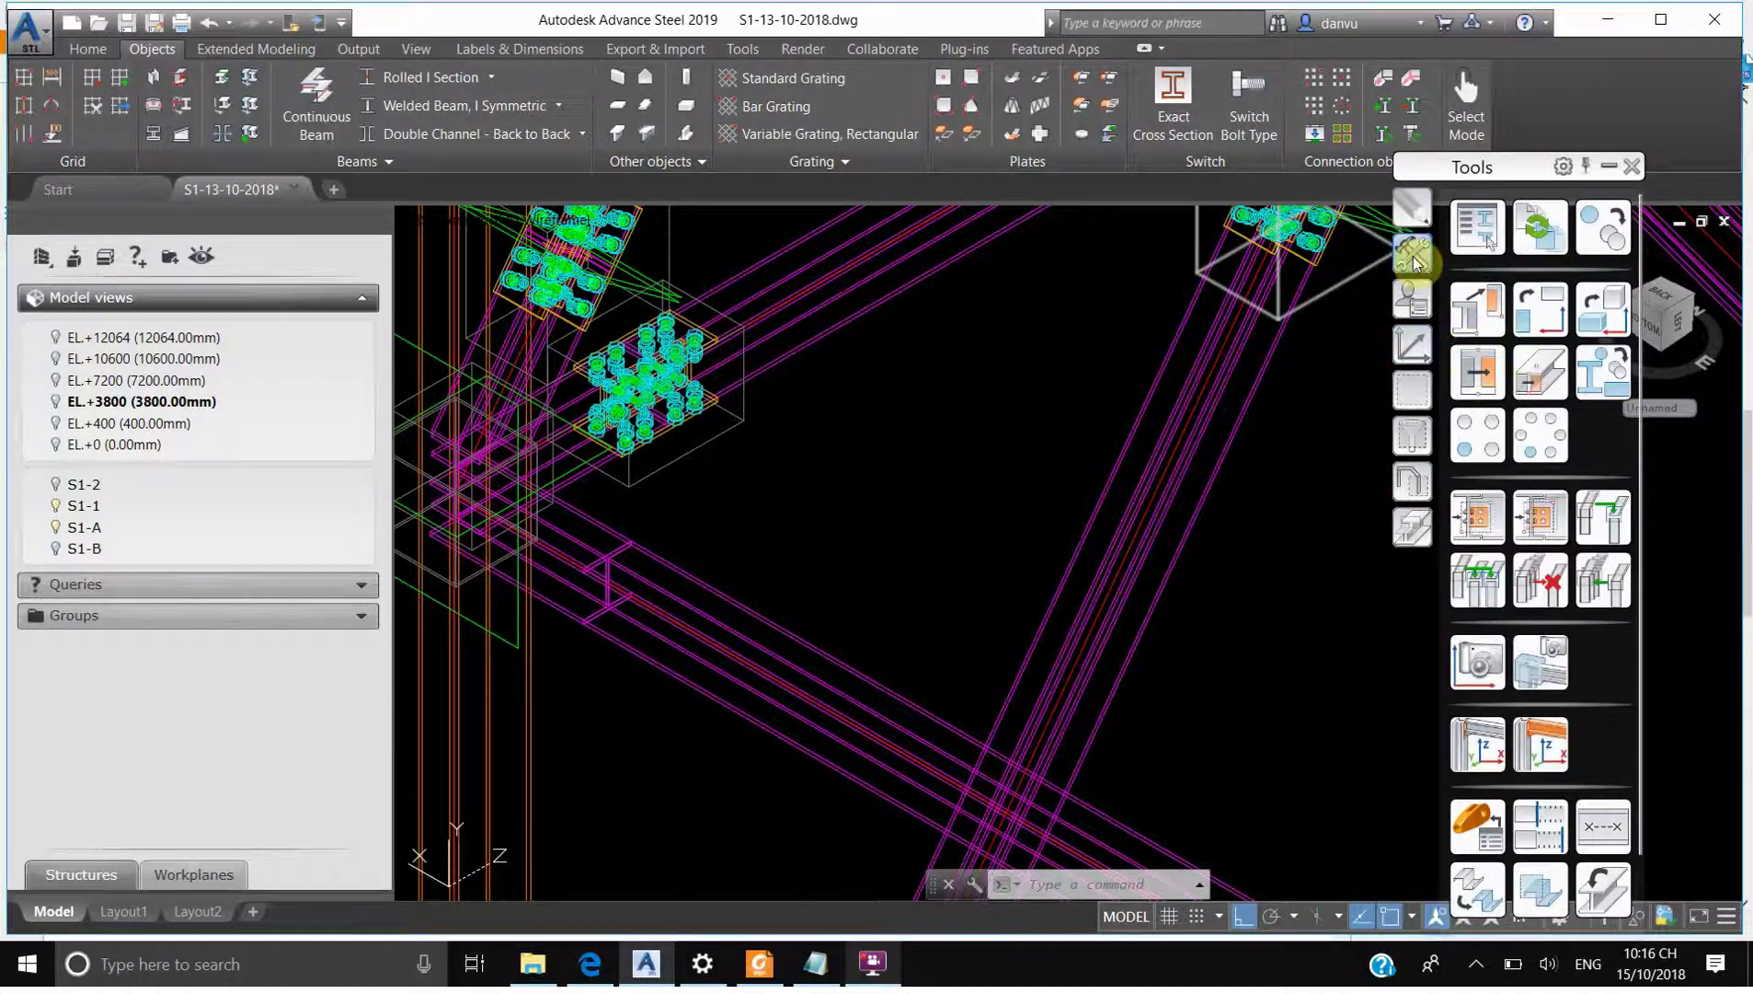
{"action": "left_click", "coordinate": [1481, 518]}
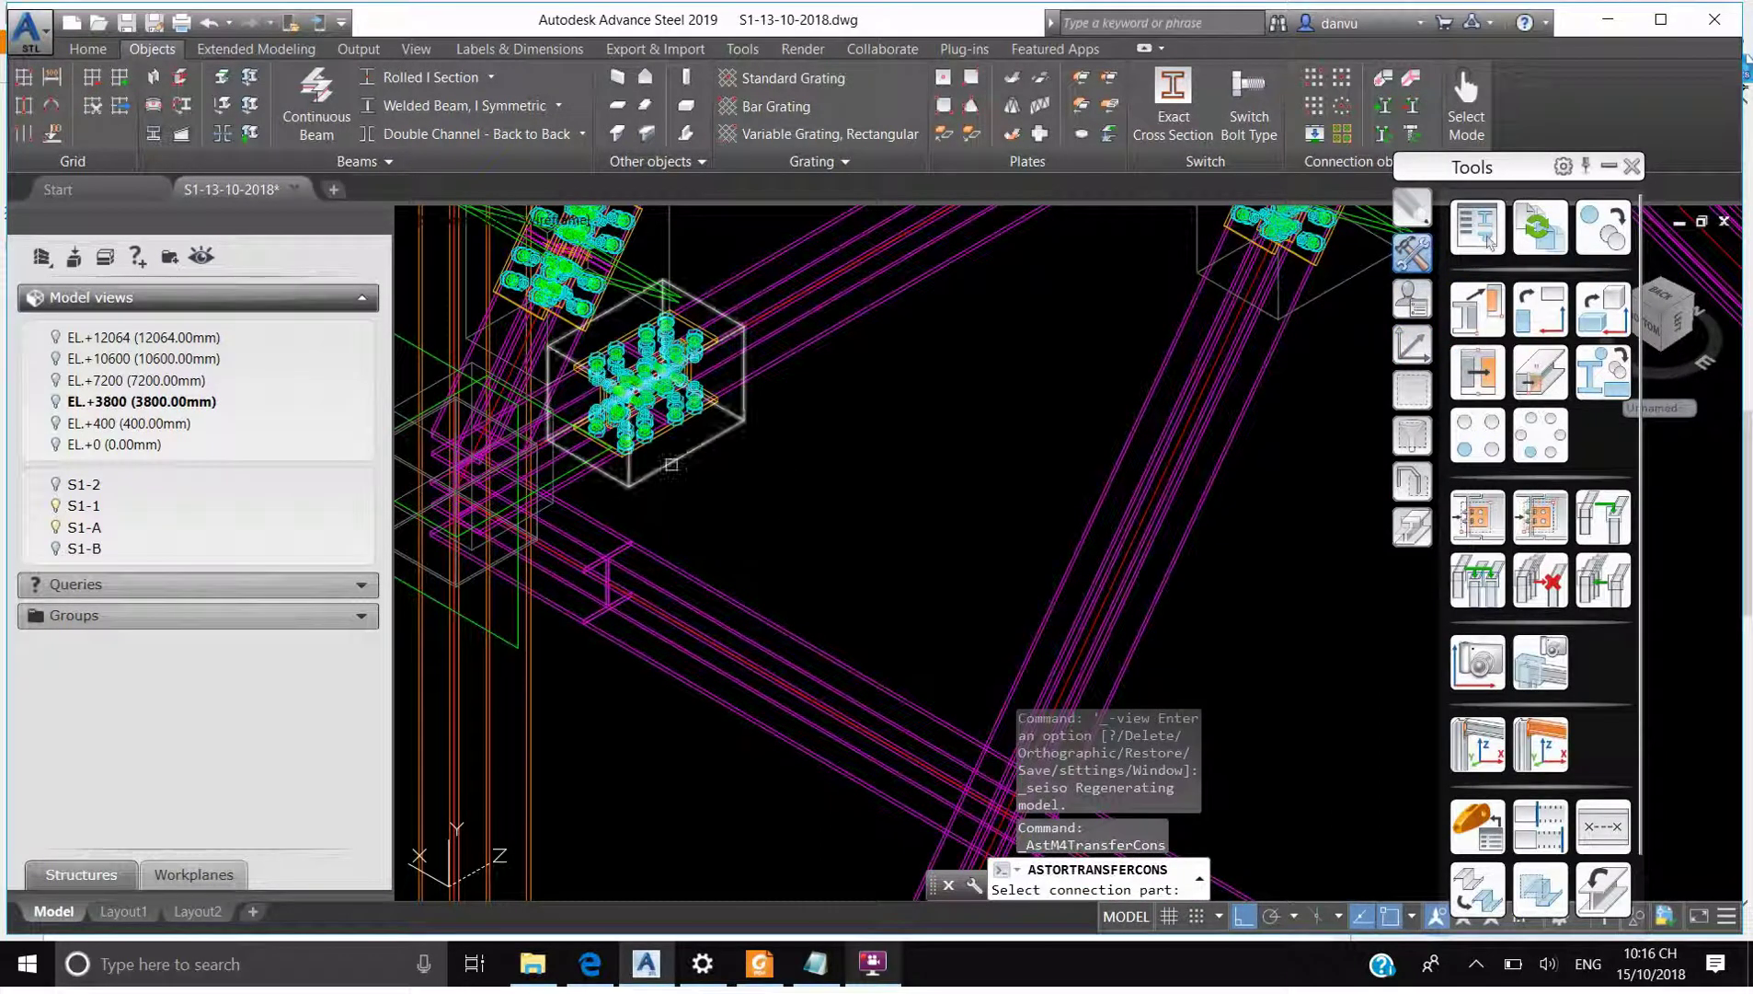
{"action": "left_click", "coordinate": [672, 464]}
{"action": "scroll", "coordinate": [674, 452], "scroll_direction": "down", "scroll_amount": 2}
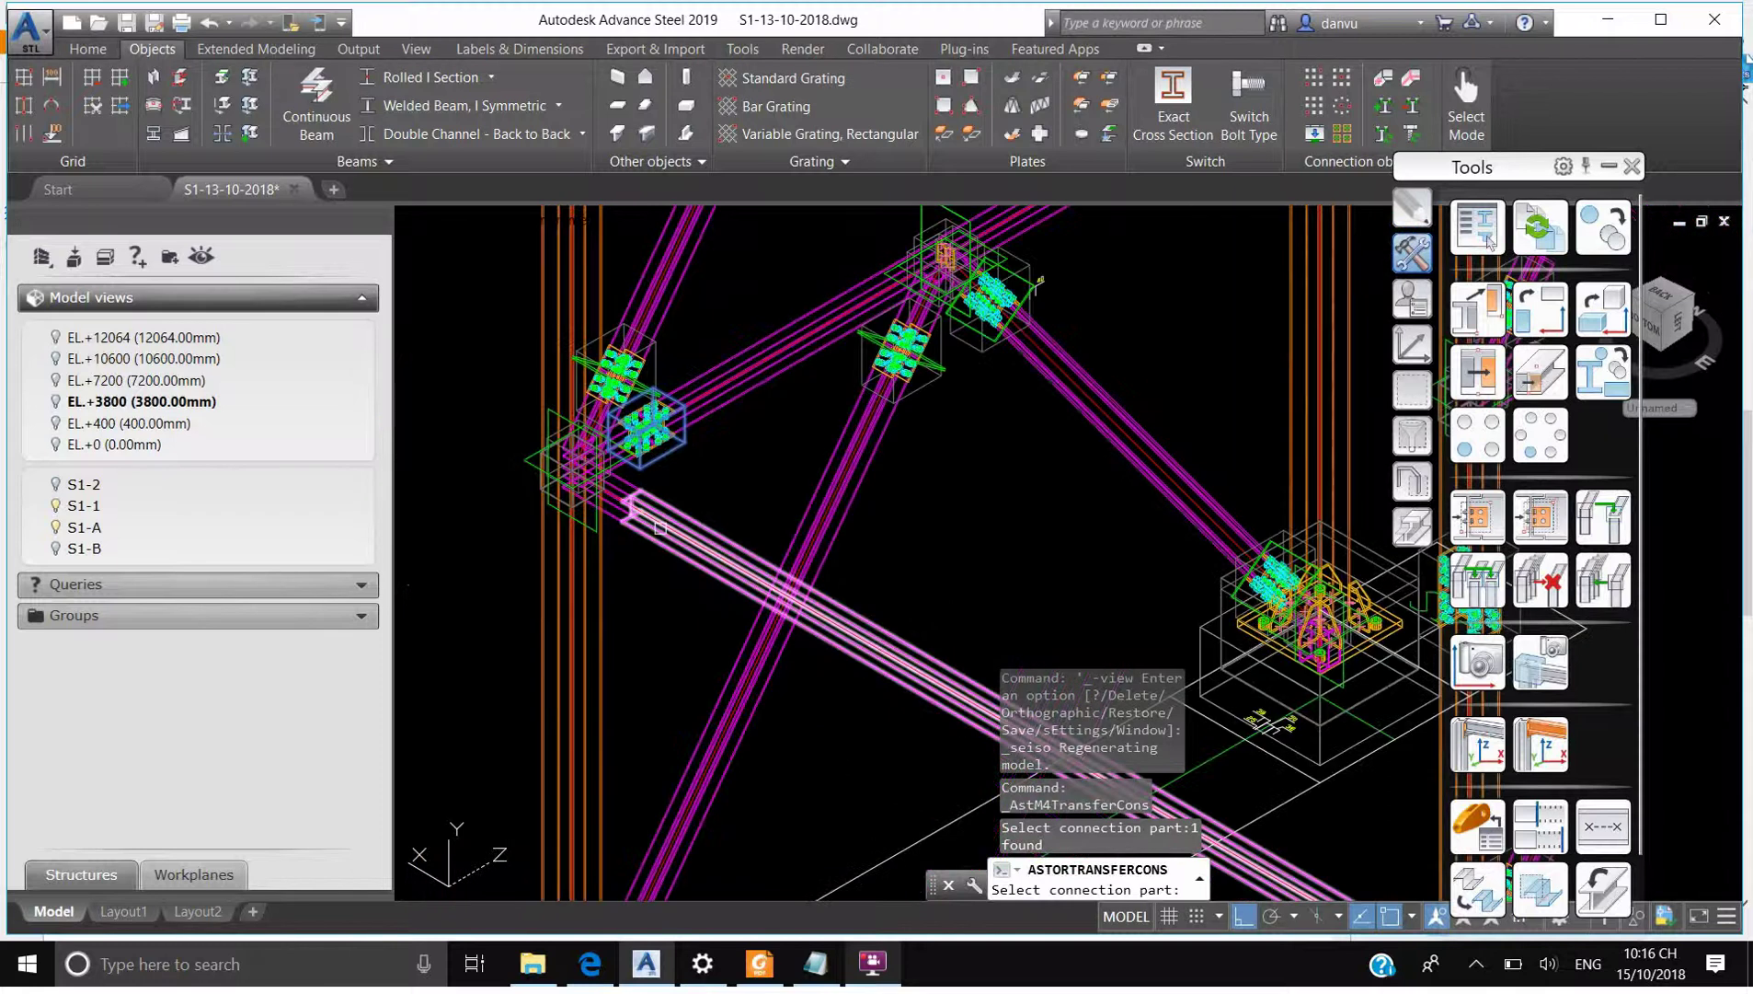
{"action": "scroll", "coordinate": [663, 527], "scroll_direction": "up", "scroll_amount": 2}
{"action": "key", "text": "Return"}
{"action": "left_click", "coordinate": [664, 494]}
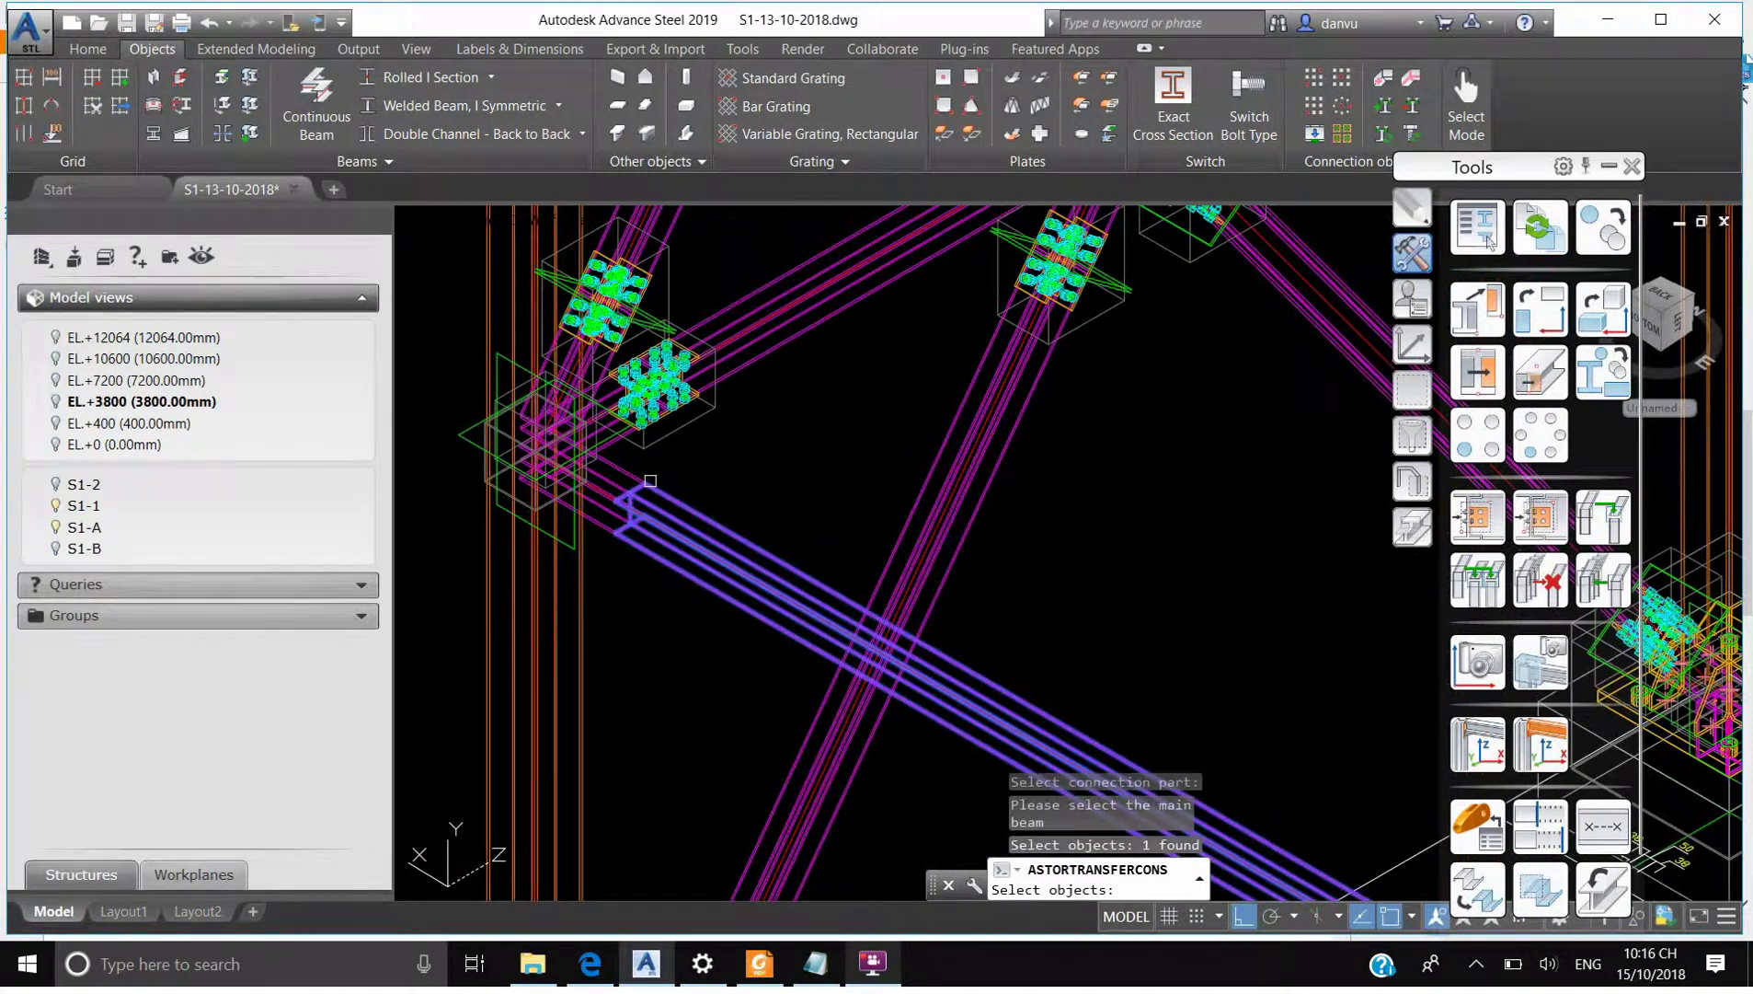
{"action": "key", "text": "Return"}
{"action": "left_click", "coordinate": [625, 476]}
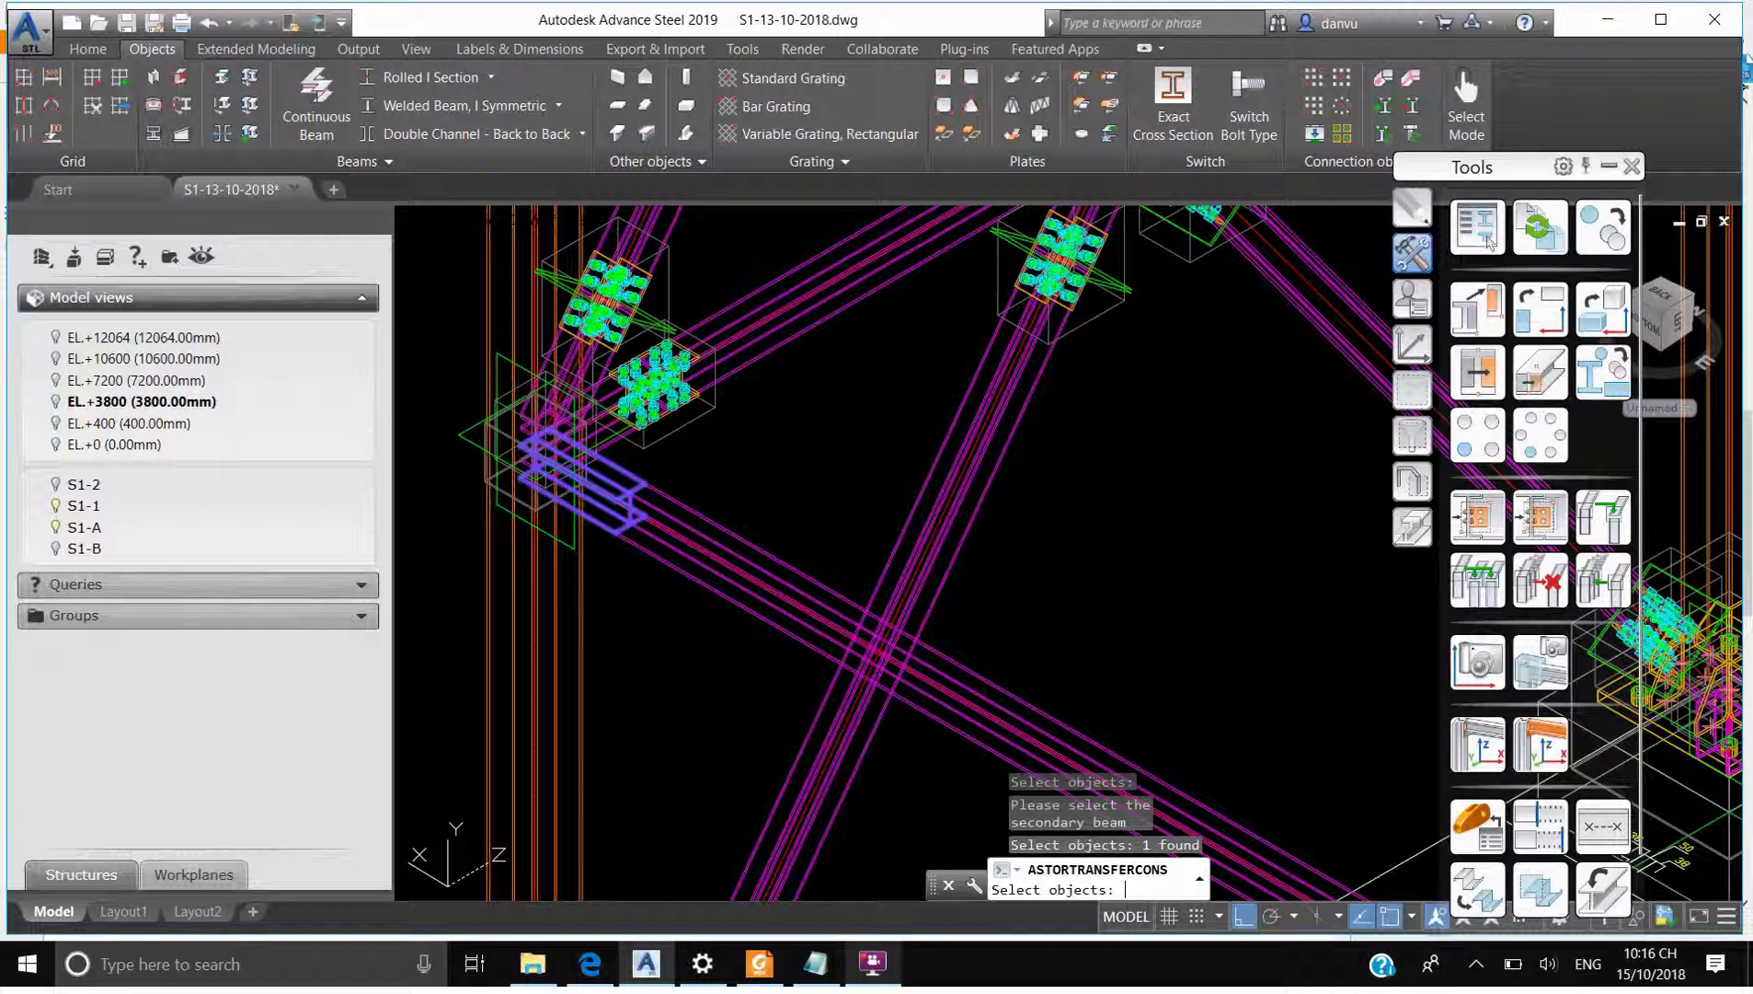
{"action": "key", "text": "Return"}
{"action": "scroll", "coordinate": [571, 390], "scroll_direction": "down", "scroll_amount": 2}
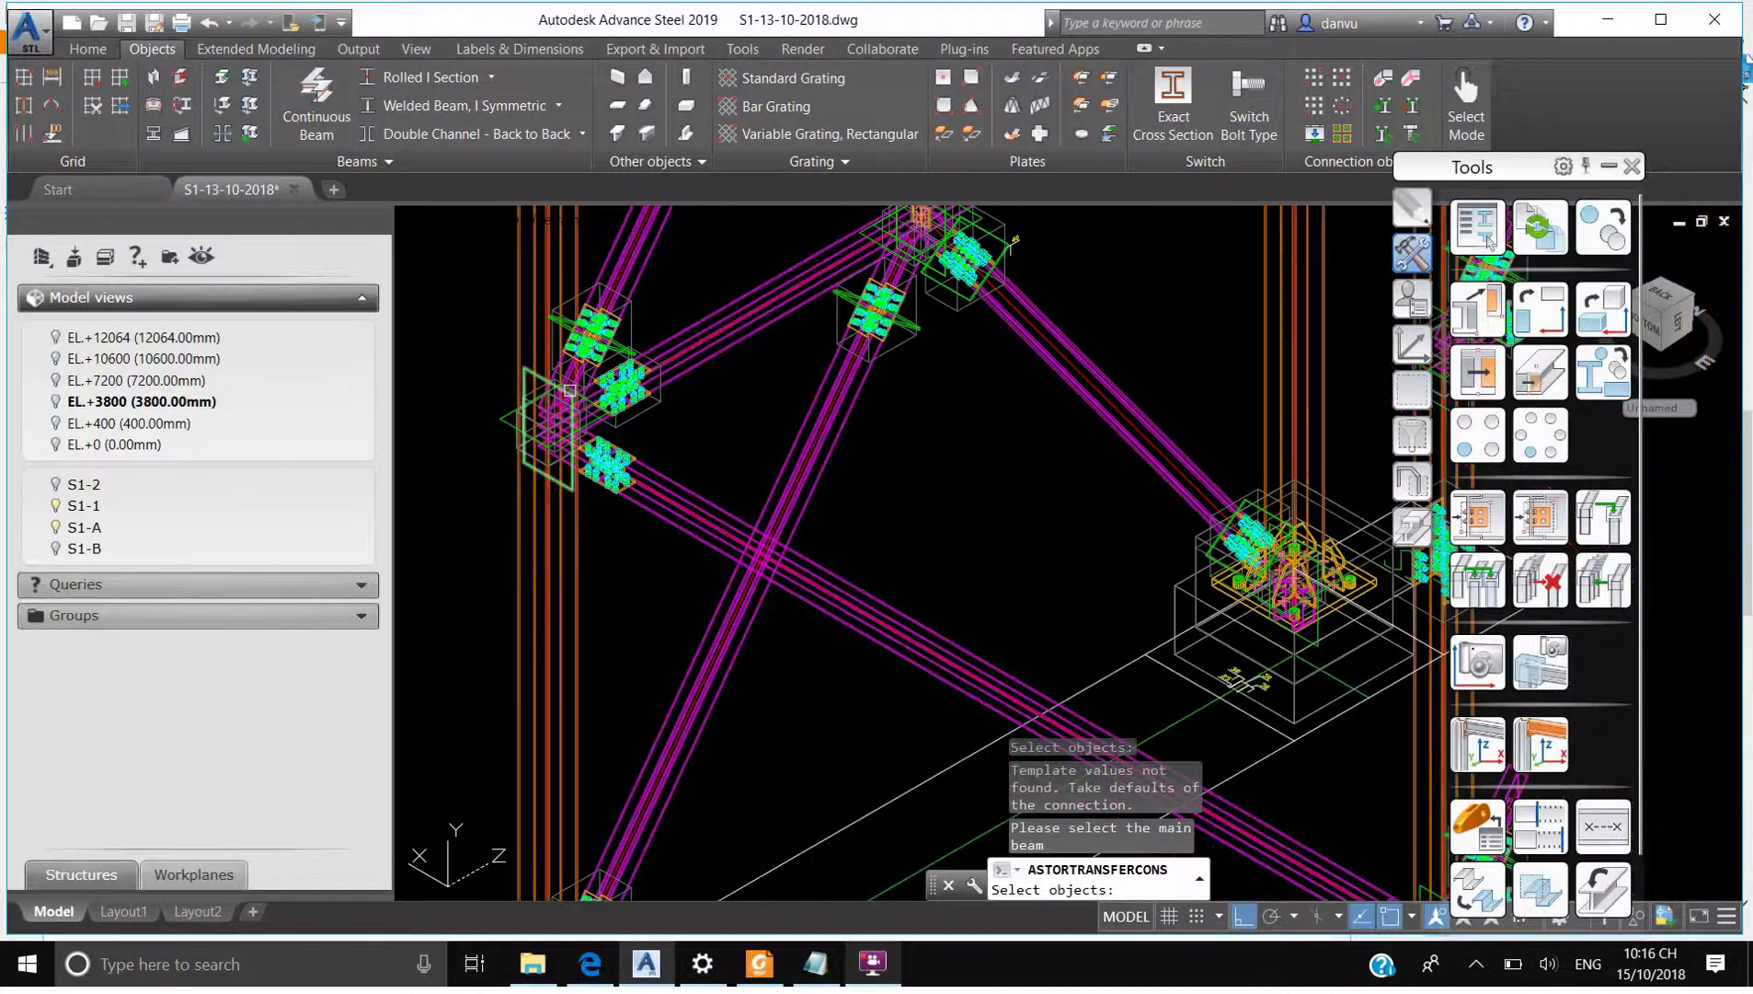
Apply the same splice to the split joint beside the UCS origin, picking the long piece as main beam and the stub as secondary
{"action": "scroll", "coordinate": [872, 531], "scroll_direction": "down", "scroll_amount": 2}
{"action": "scroll", "coordinate": [967, 621], "scroll_direction": "up", "scroll_amount": 4}
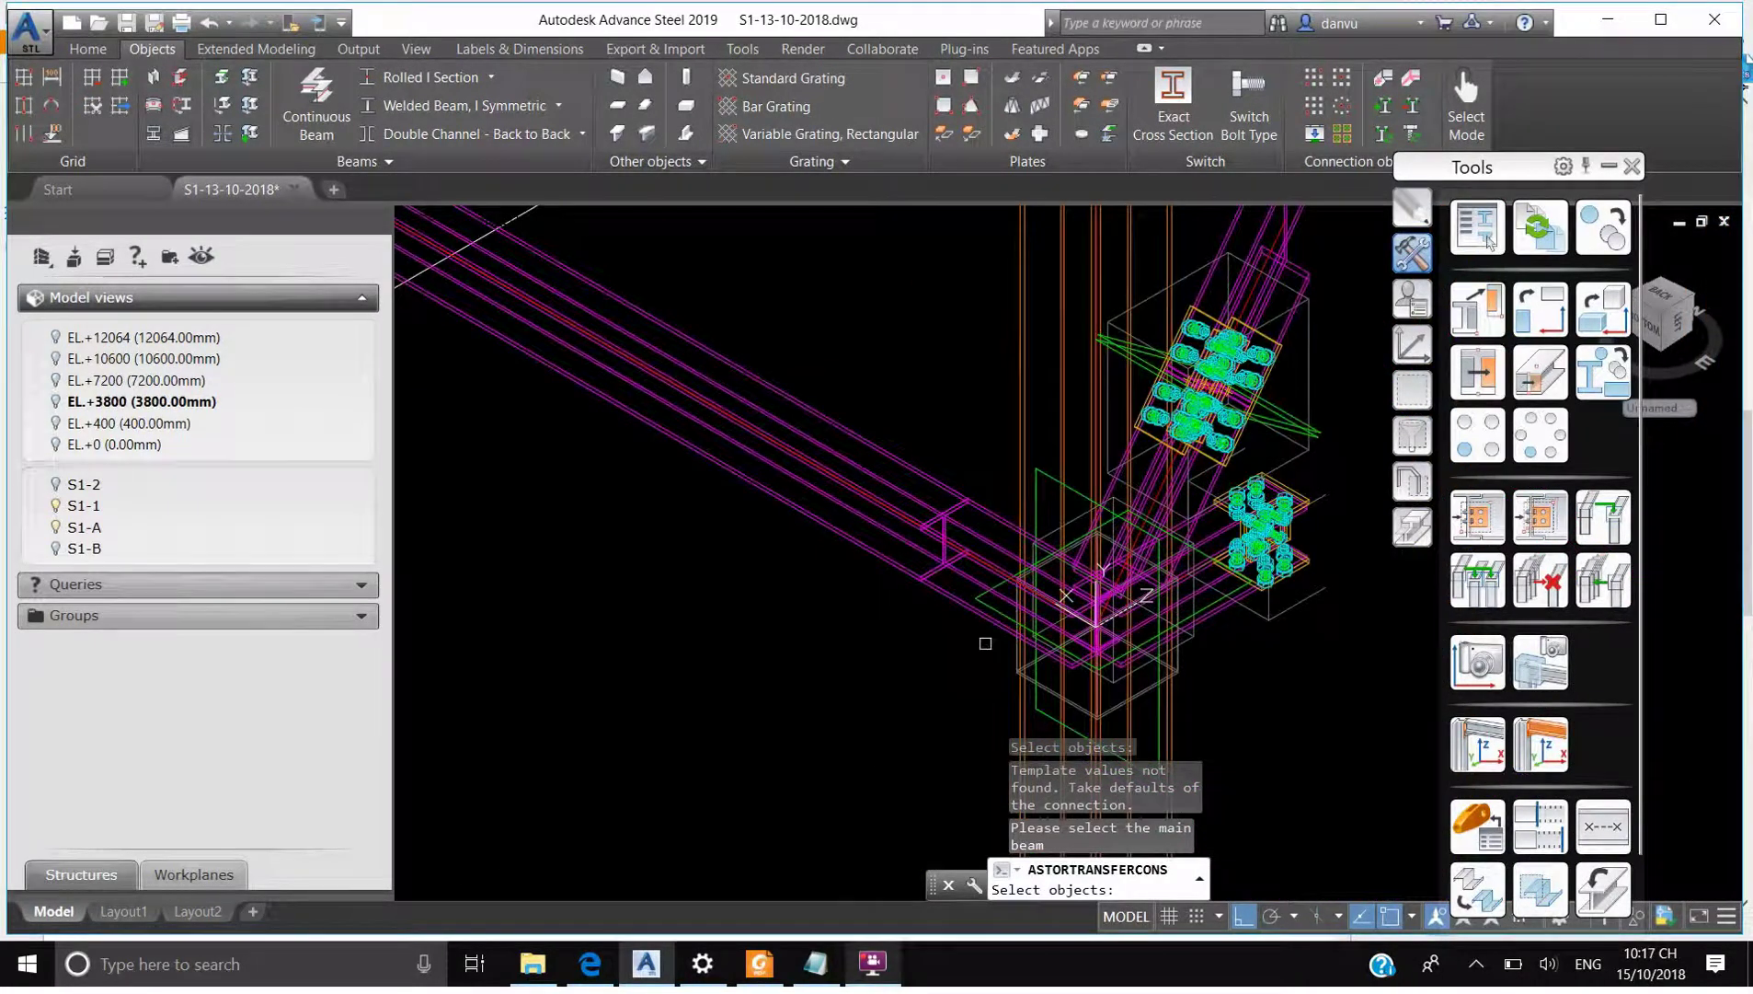
{"action": "left_click", "coordinate": [903, 569]}
{"action": "key", "text": "Return"}
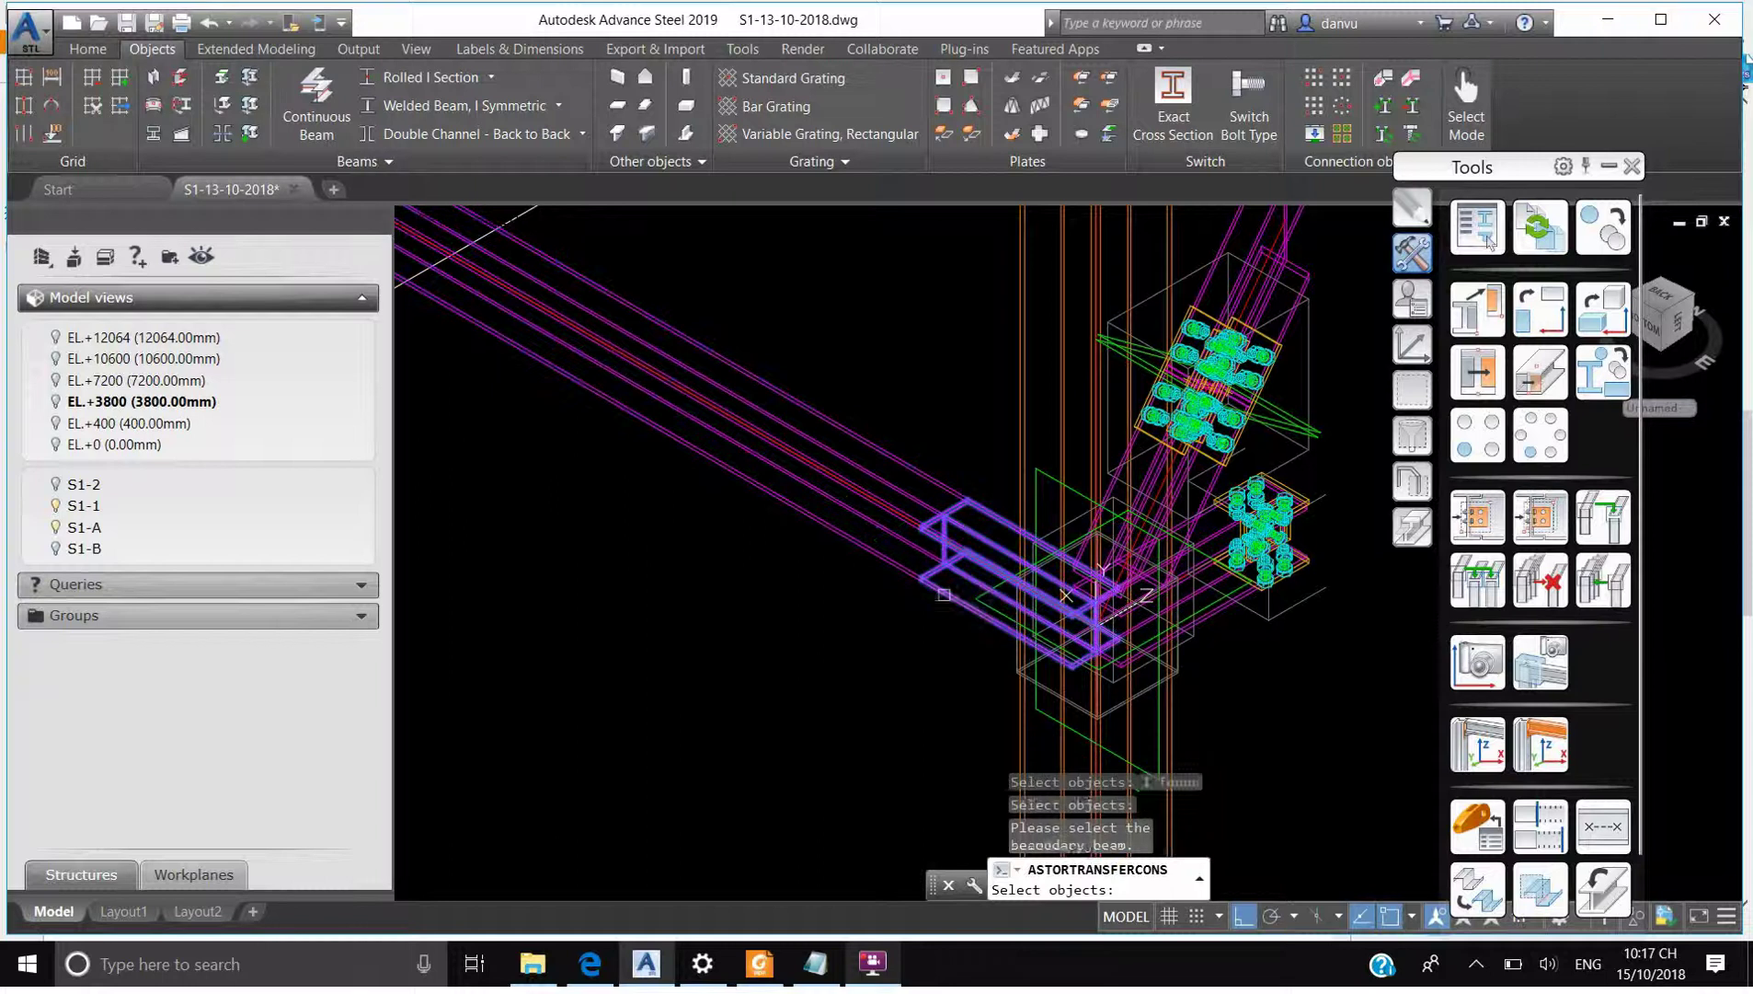
{"action": "left_click", "coordinate": [945, 594]}
{"action": "key", "text": "Return"}
{"action": "scroll", "coordinate": [1065, 594], "scroll_direction": "down", "scroll_amount": 2}
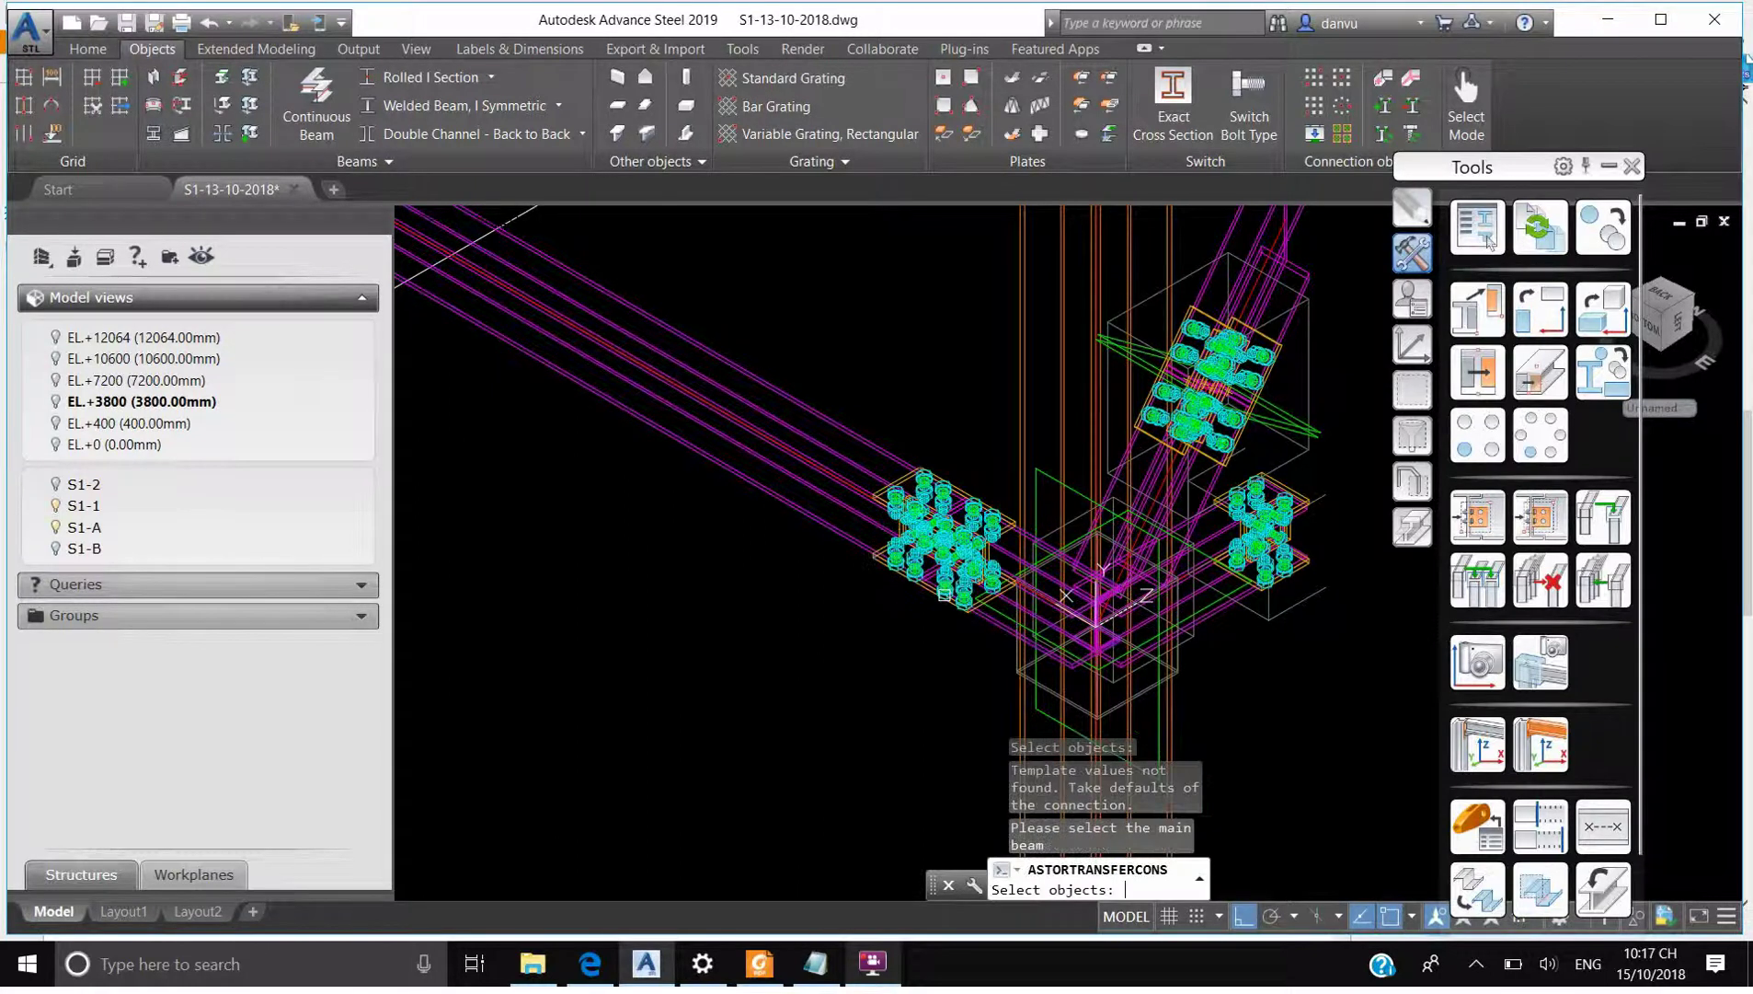
End the connection transfer and turn off the S1-1 model view so only S1-A is displayed
{"action": "scroll", "coordinate": [1031, 504], "scroll_direction": "down", "scroll_amount": 3}
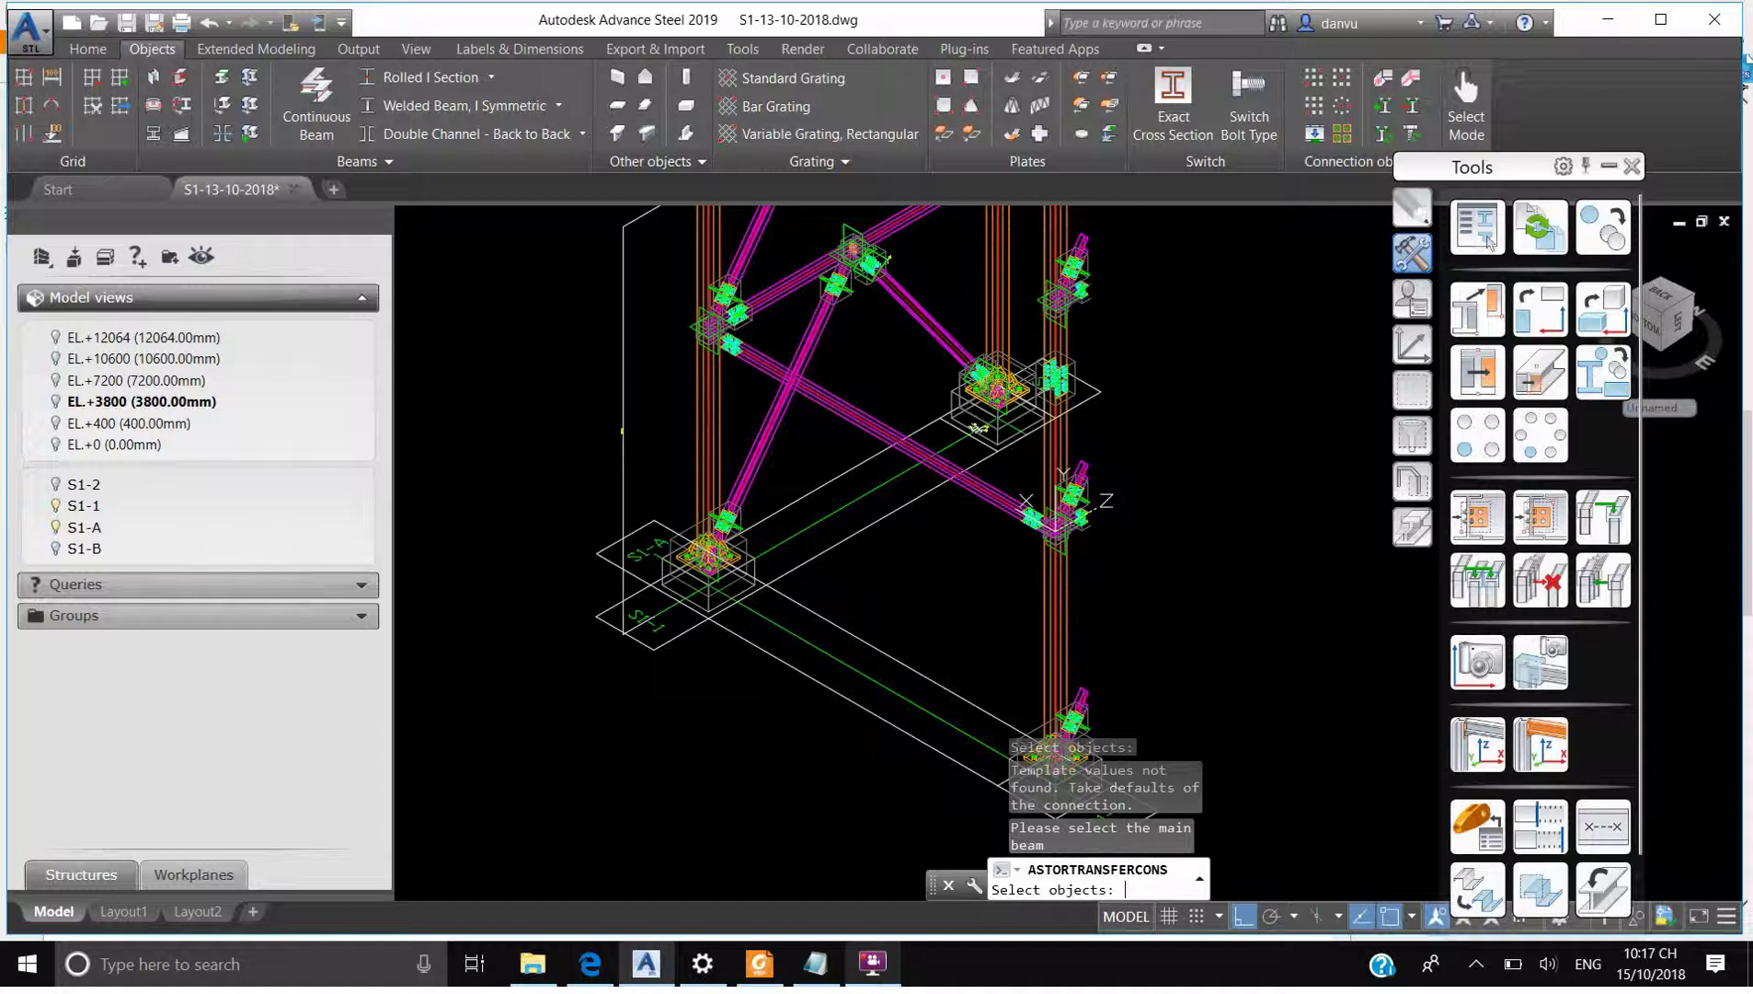
{"action": "scroll", "coordinate": [966, 520], "scroll_direction": "up", "scroll_amount": 3}
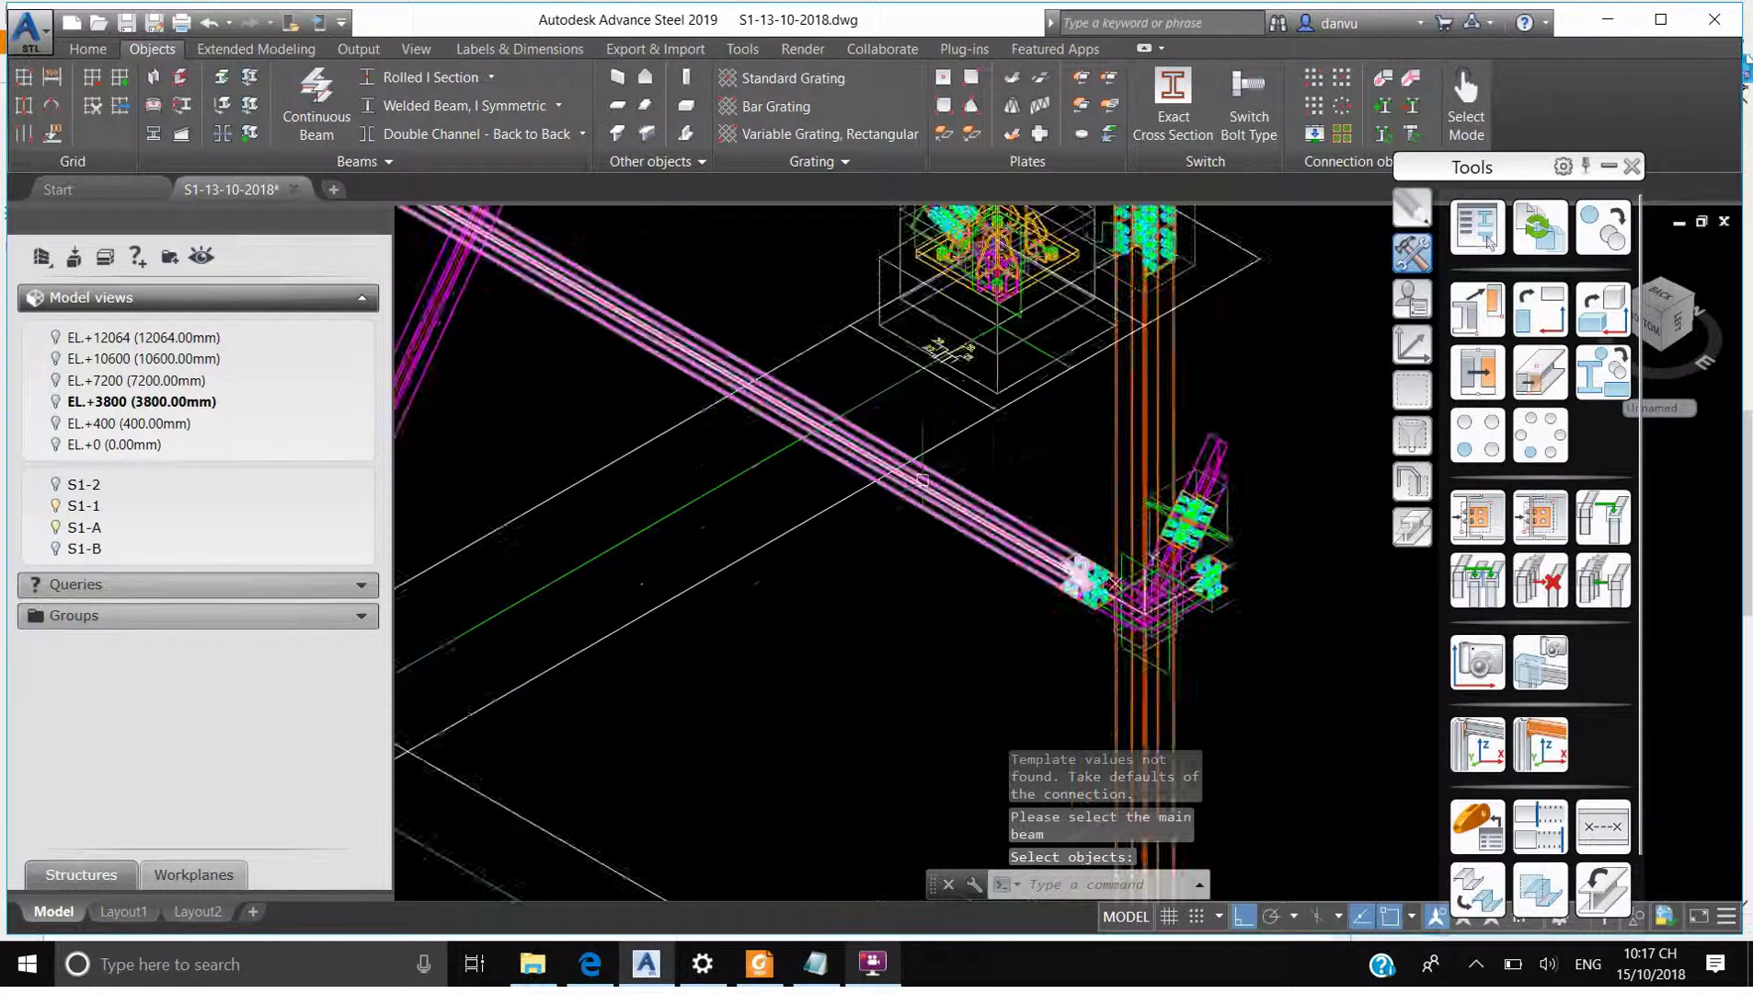
{"action": "scroll", "coordinate": [921, 487], "scroll_direction": "down", "scroll_amount": 3}
{"action": "middle_click_drag", "start_coordinate": [911, 593], "coordinate": [924, 505]}
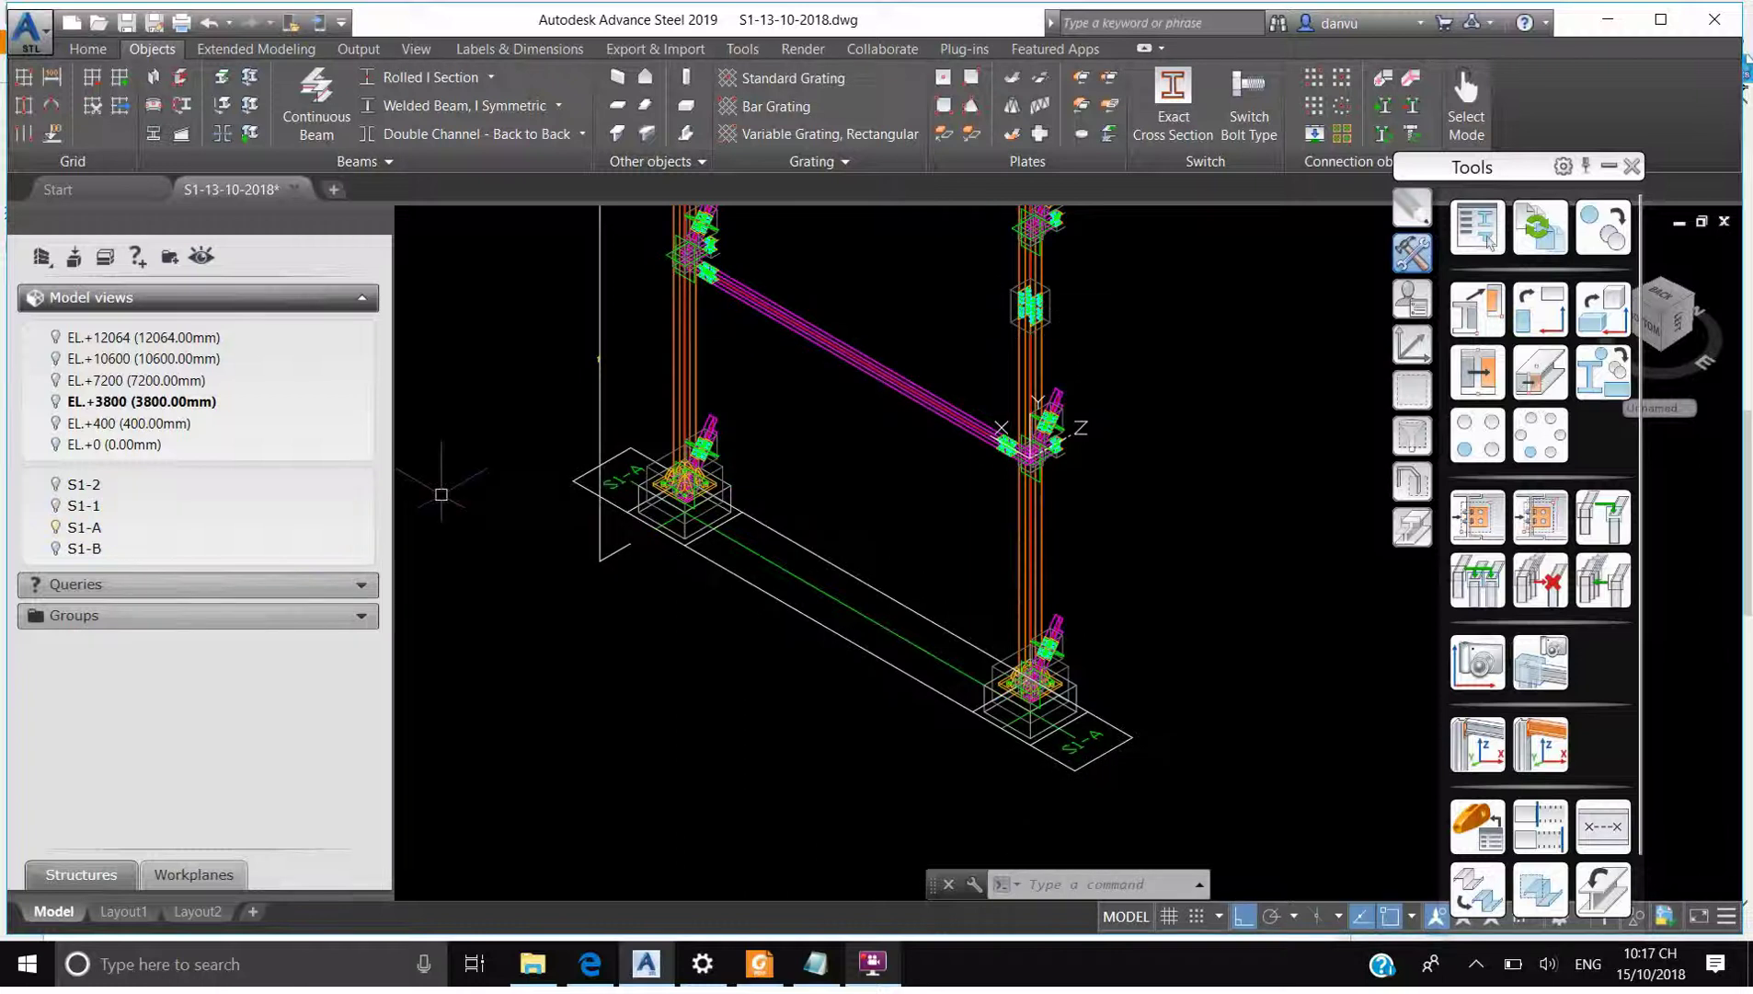
Display the UCS tools, switch to Notepad and add the line "-DRAW BRACING BEAM BY CONTINUOUS BEAM" to the task list
{"action": "left_click", "coordinate": [1413, 348]}
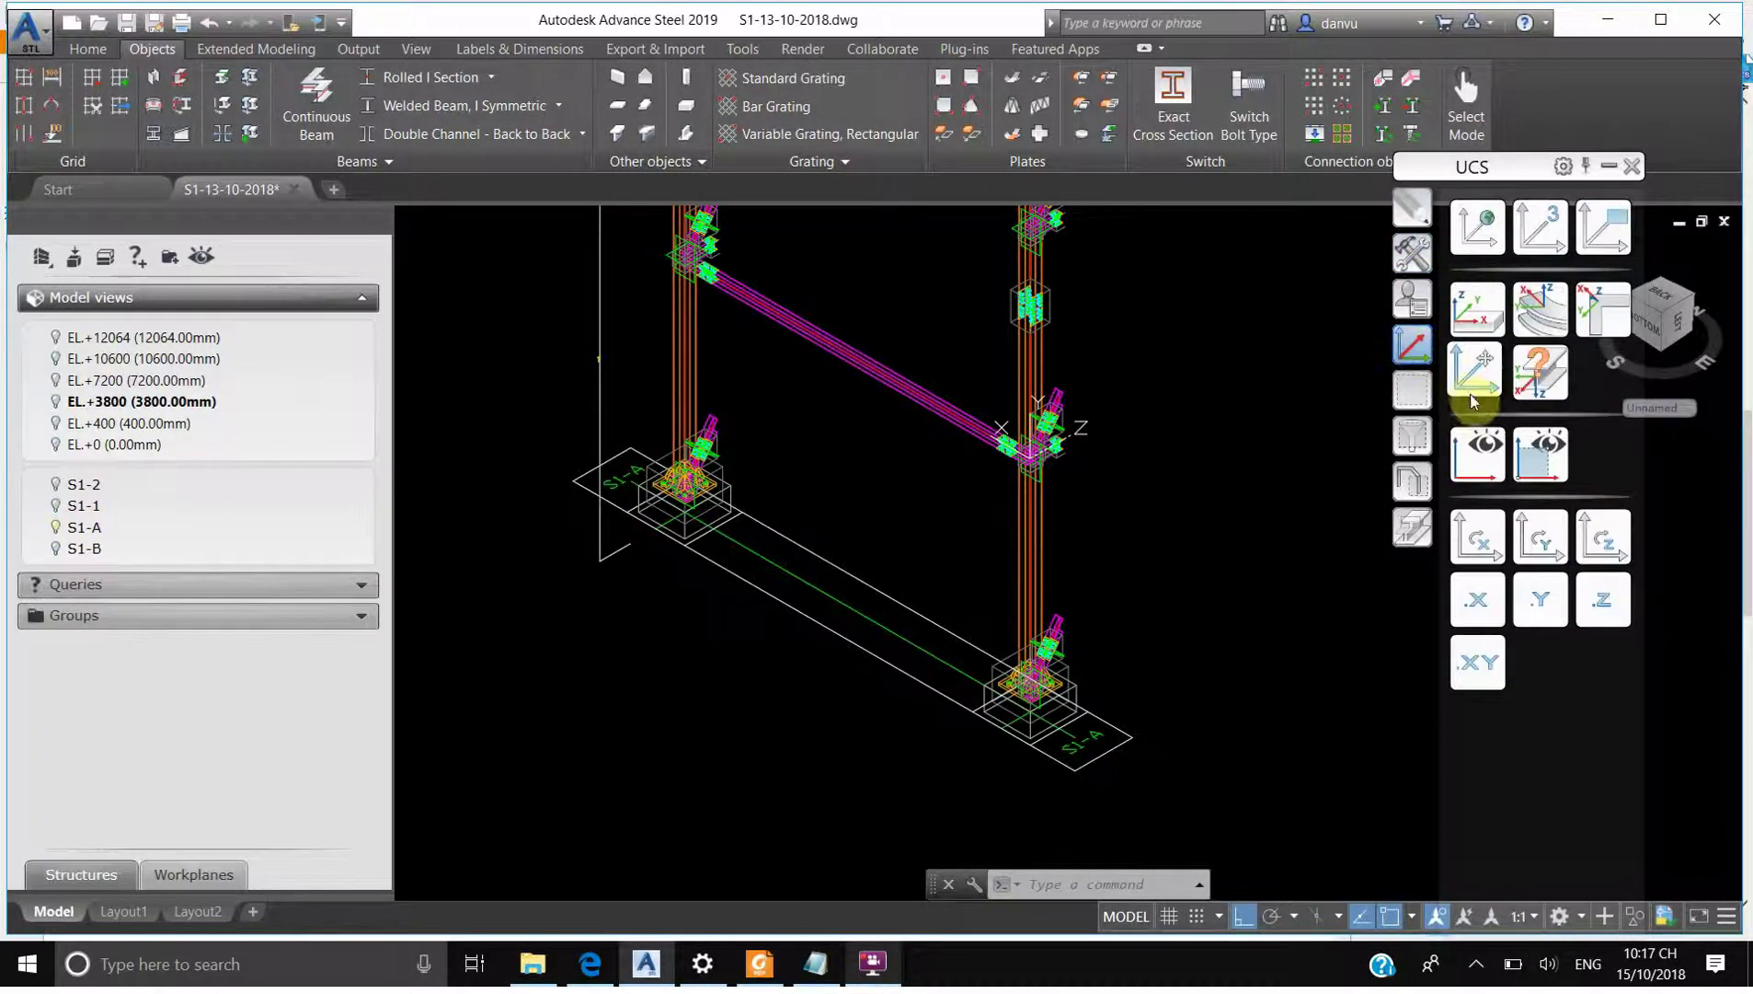
{"action": "middle_click_drag", "start_coordinate": [816, 366], "coordinate": [795, 434]}
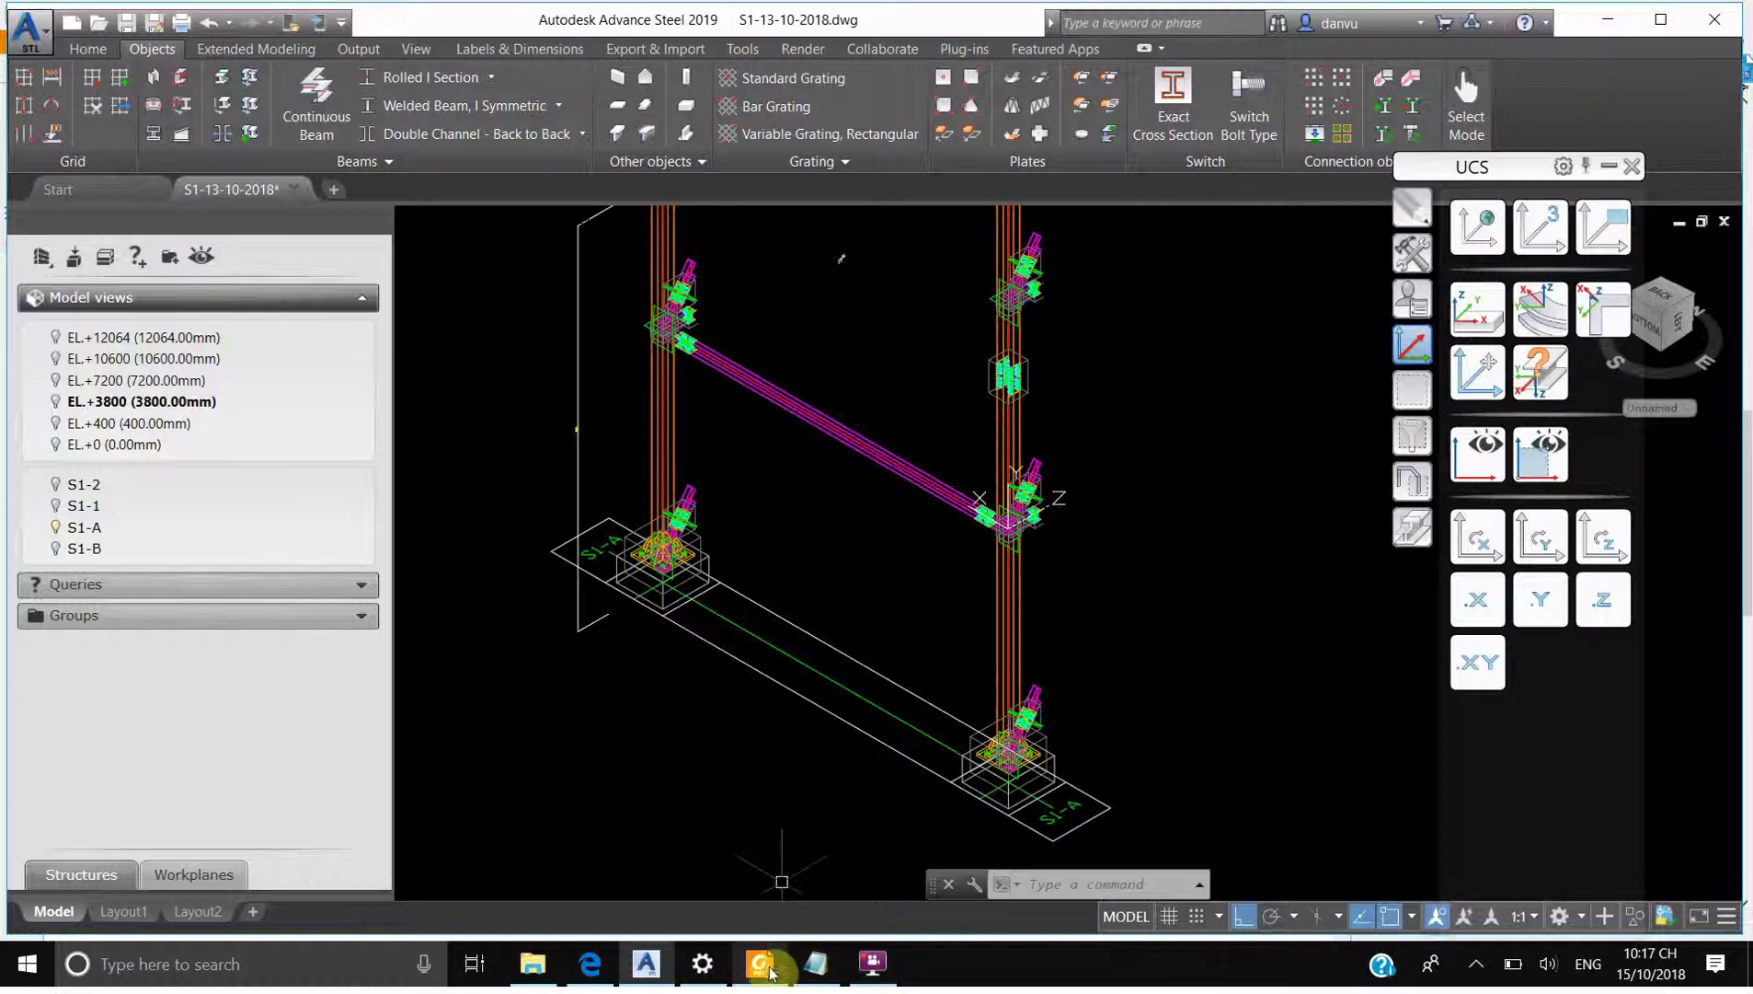
{"action": "left_click", "coordinate": [816, 963]}
{"action": "left_click", "coordinate": [559, 728]}
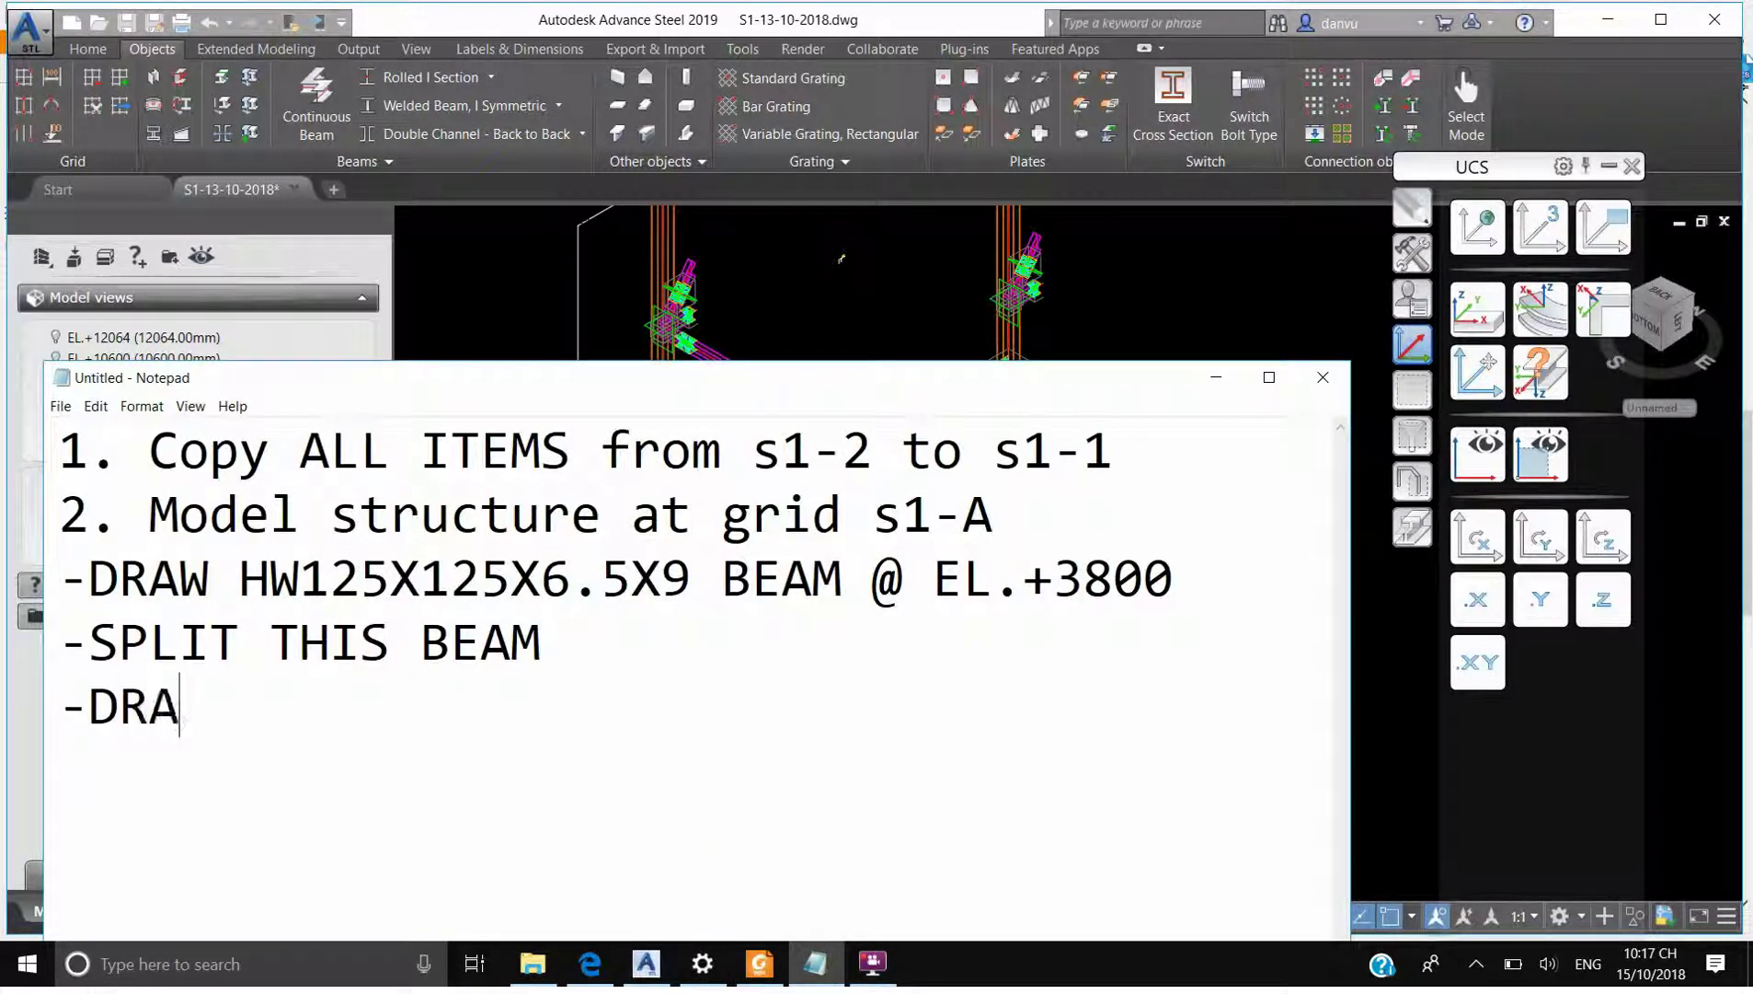
{"action": "type", "text": "-DRAW B"}
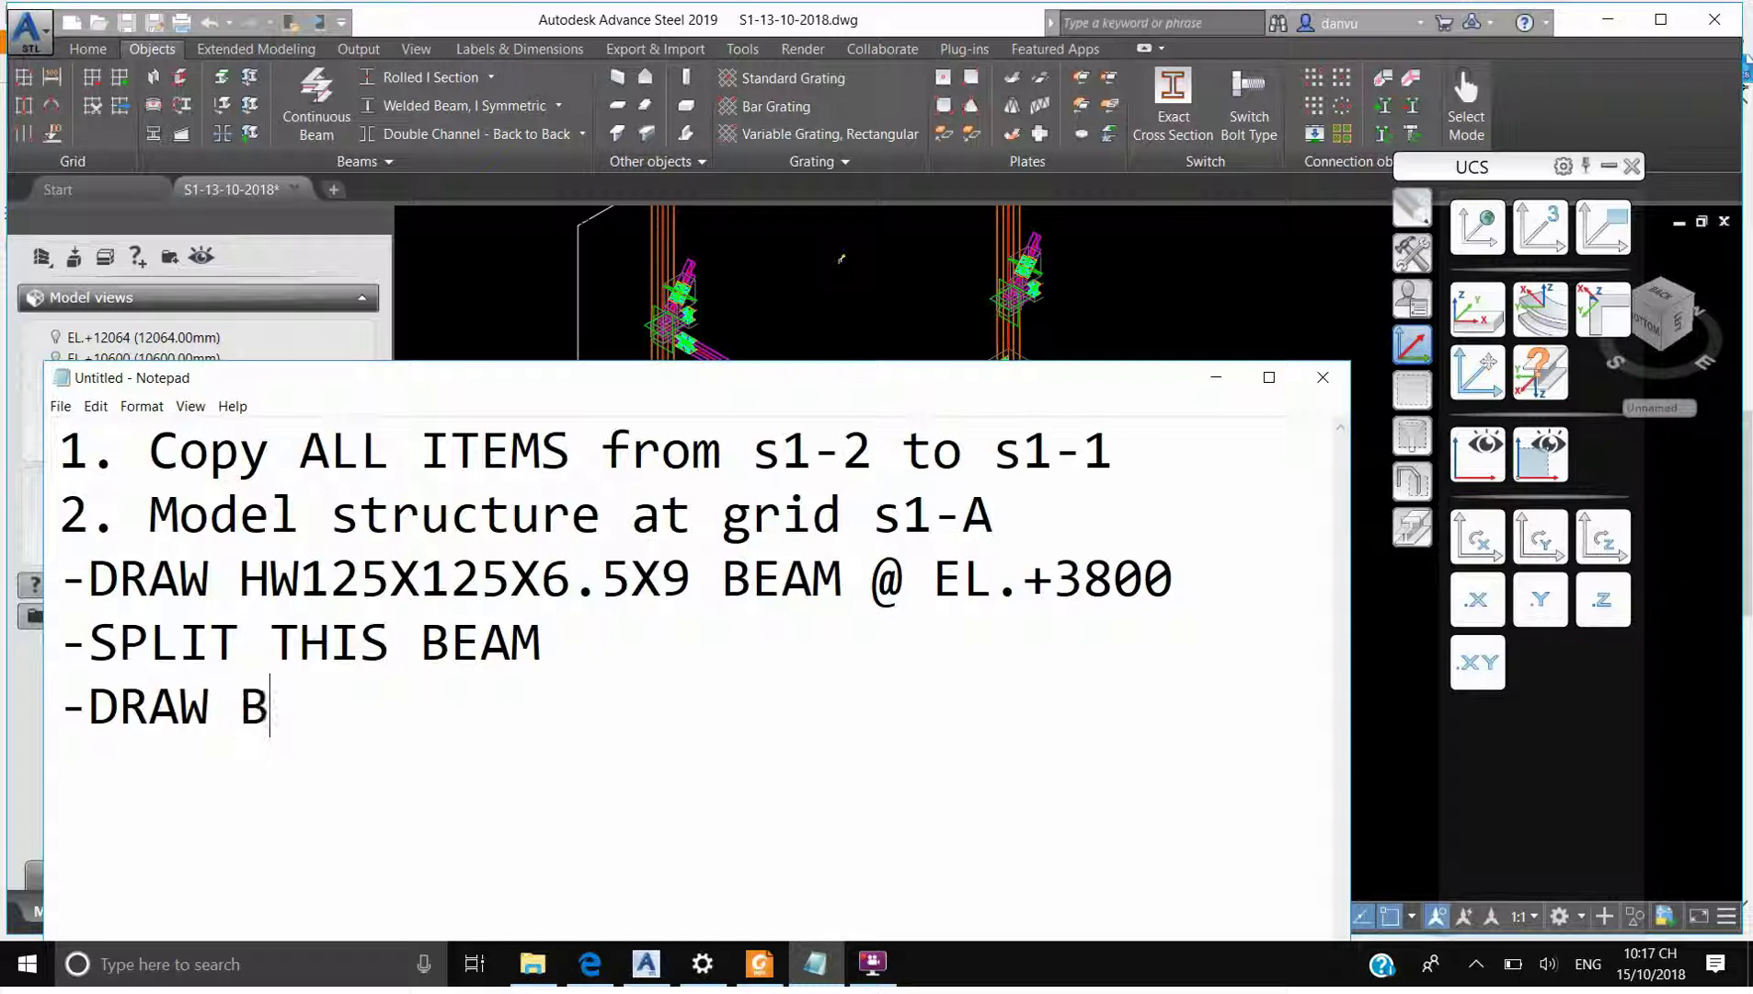
{"action": "type", "text": "RA"}
{"action": "type", "text": "C"}
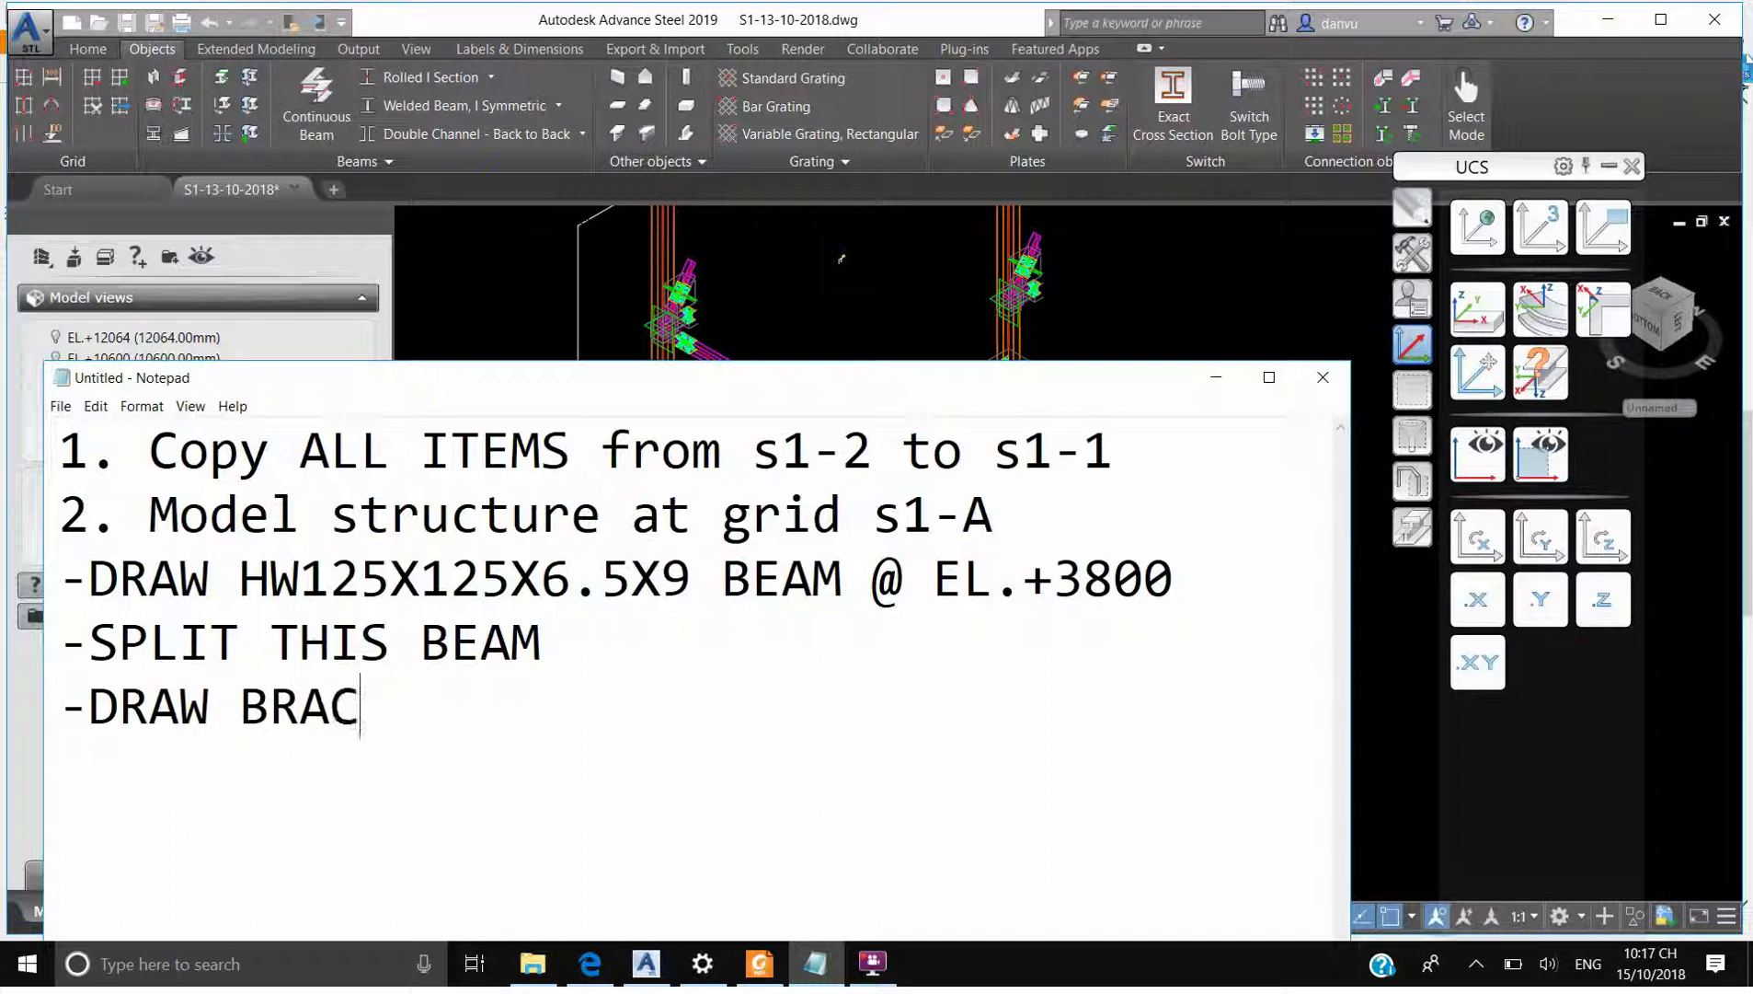
{"action": "type", "text": "EING BEAM"}
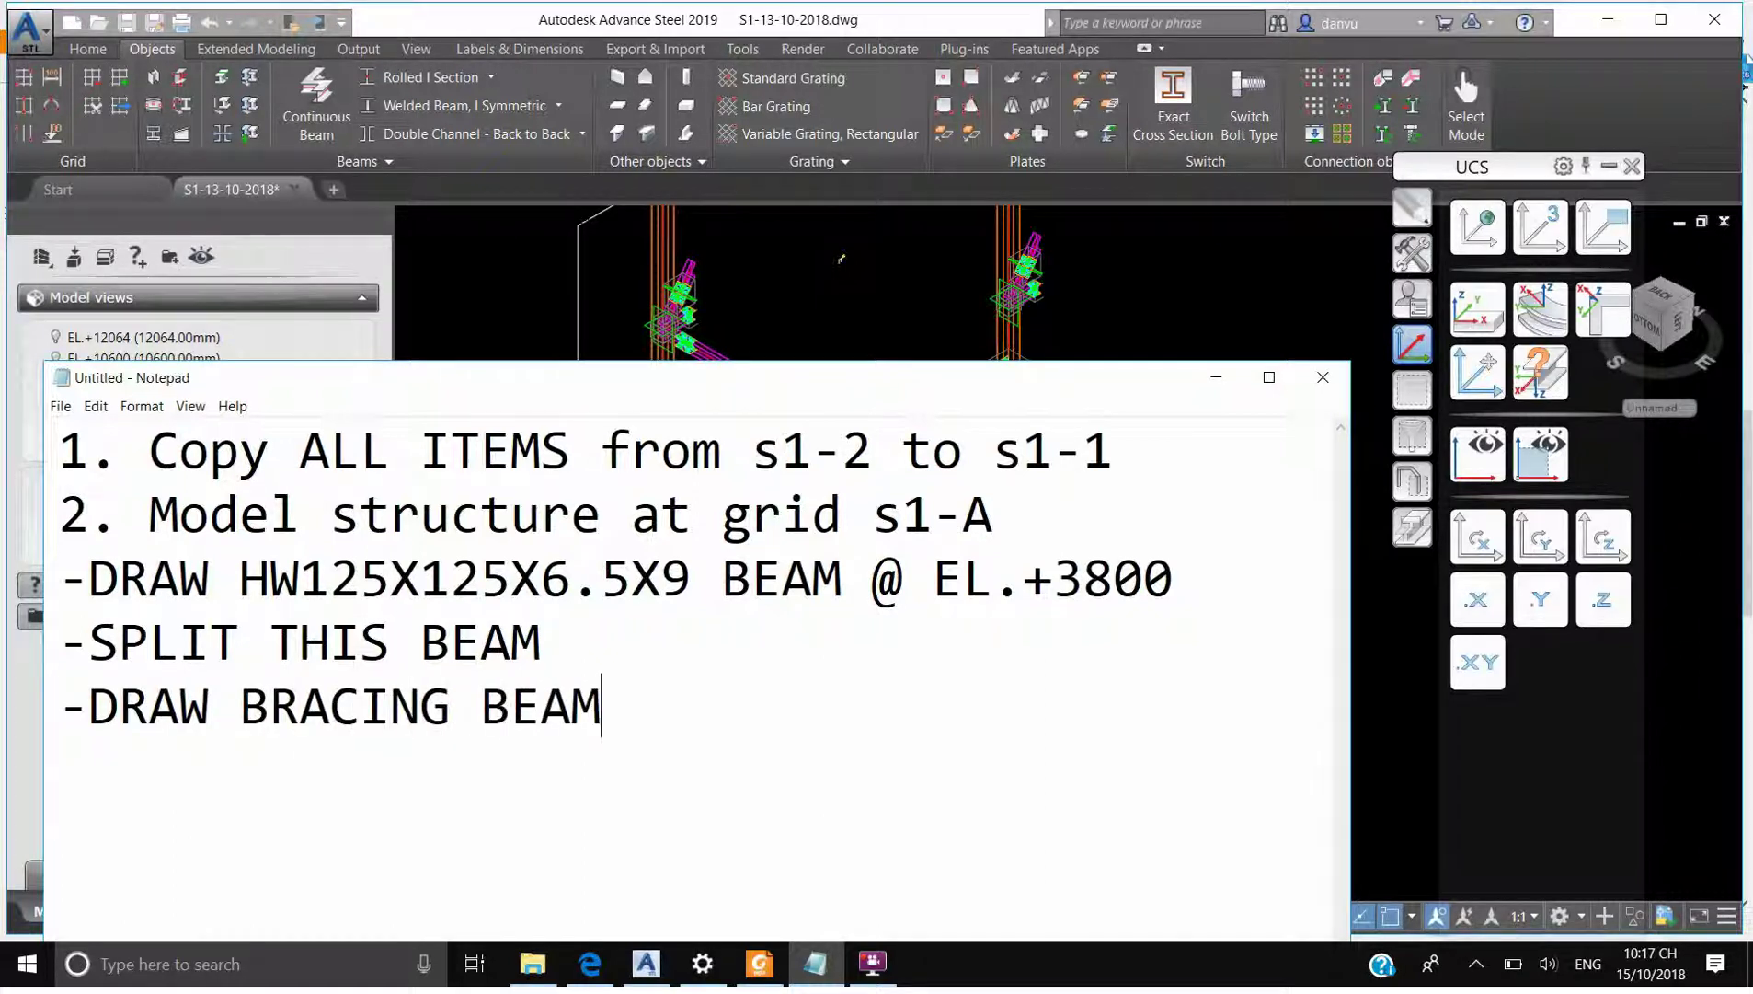
{"action": "type", "text": " BY CONTIN"}
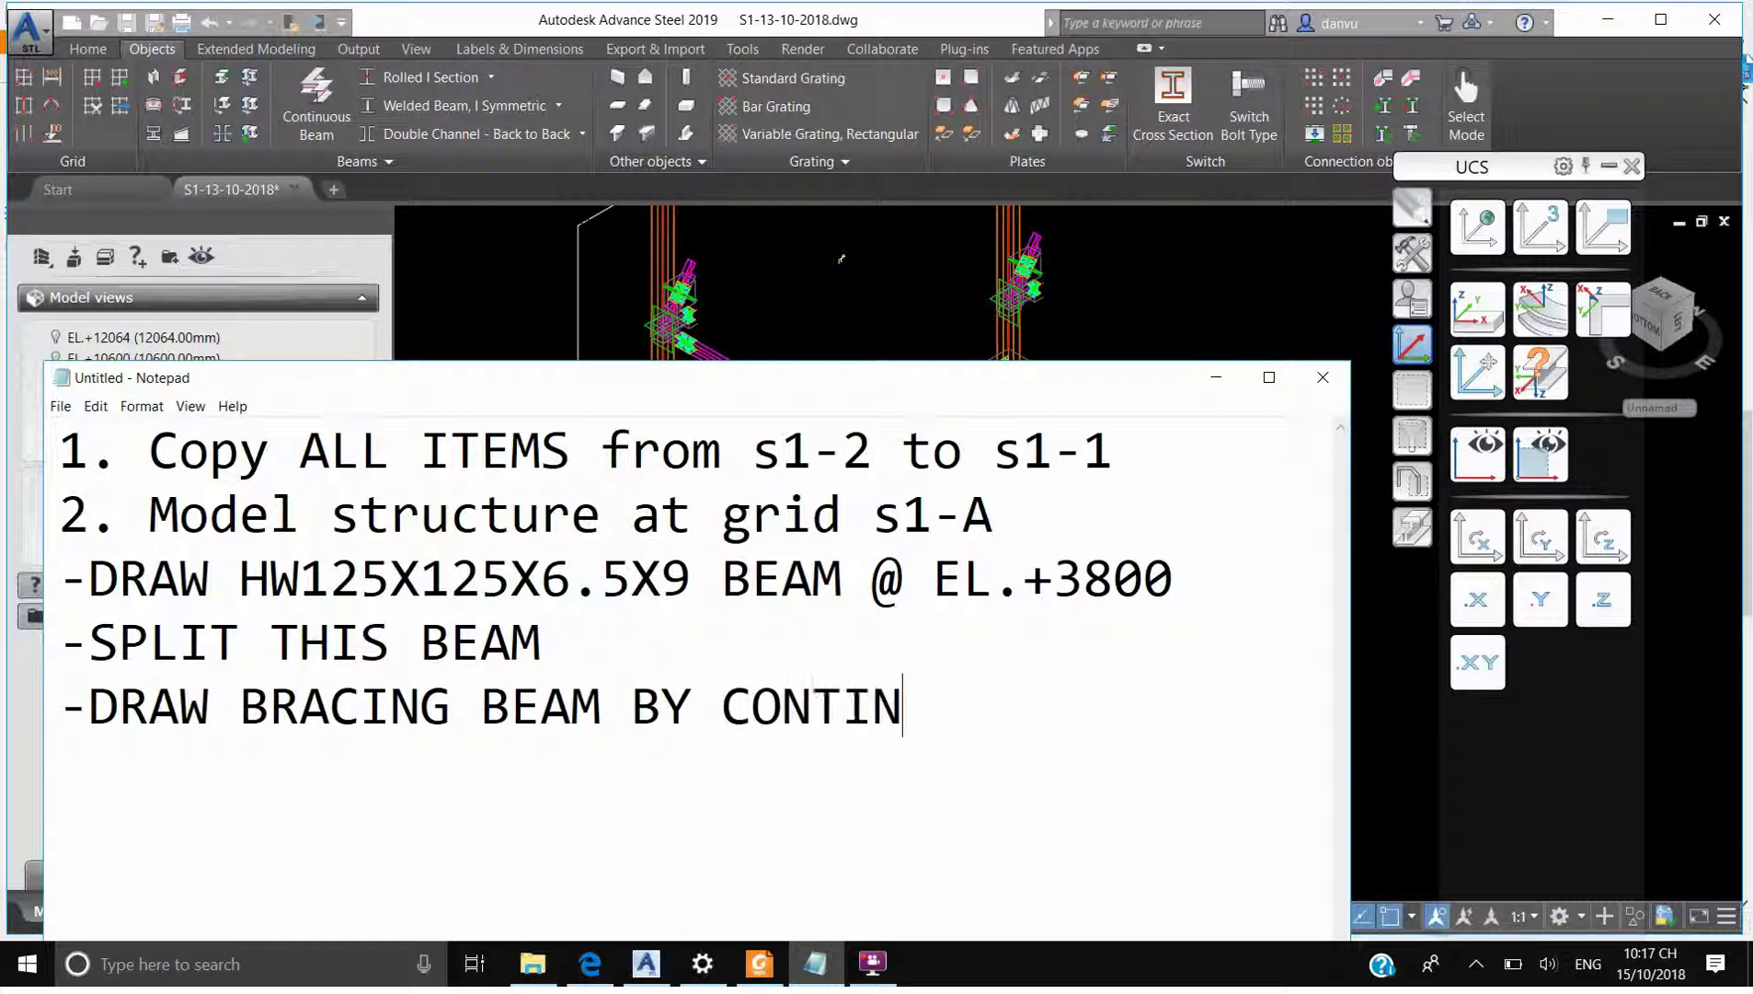
{"action": "type", "text": "UOS BEAM"}
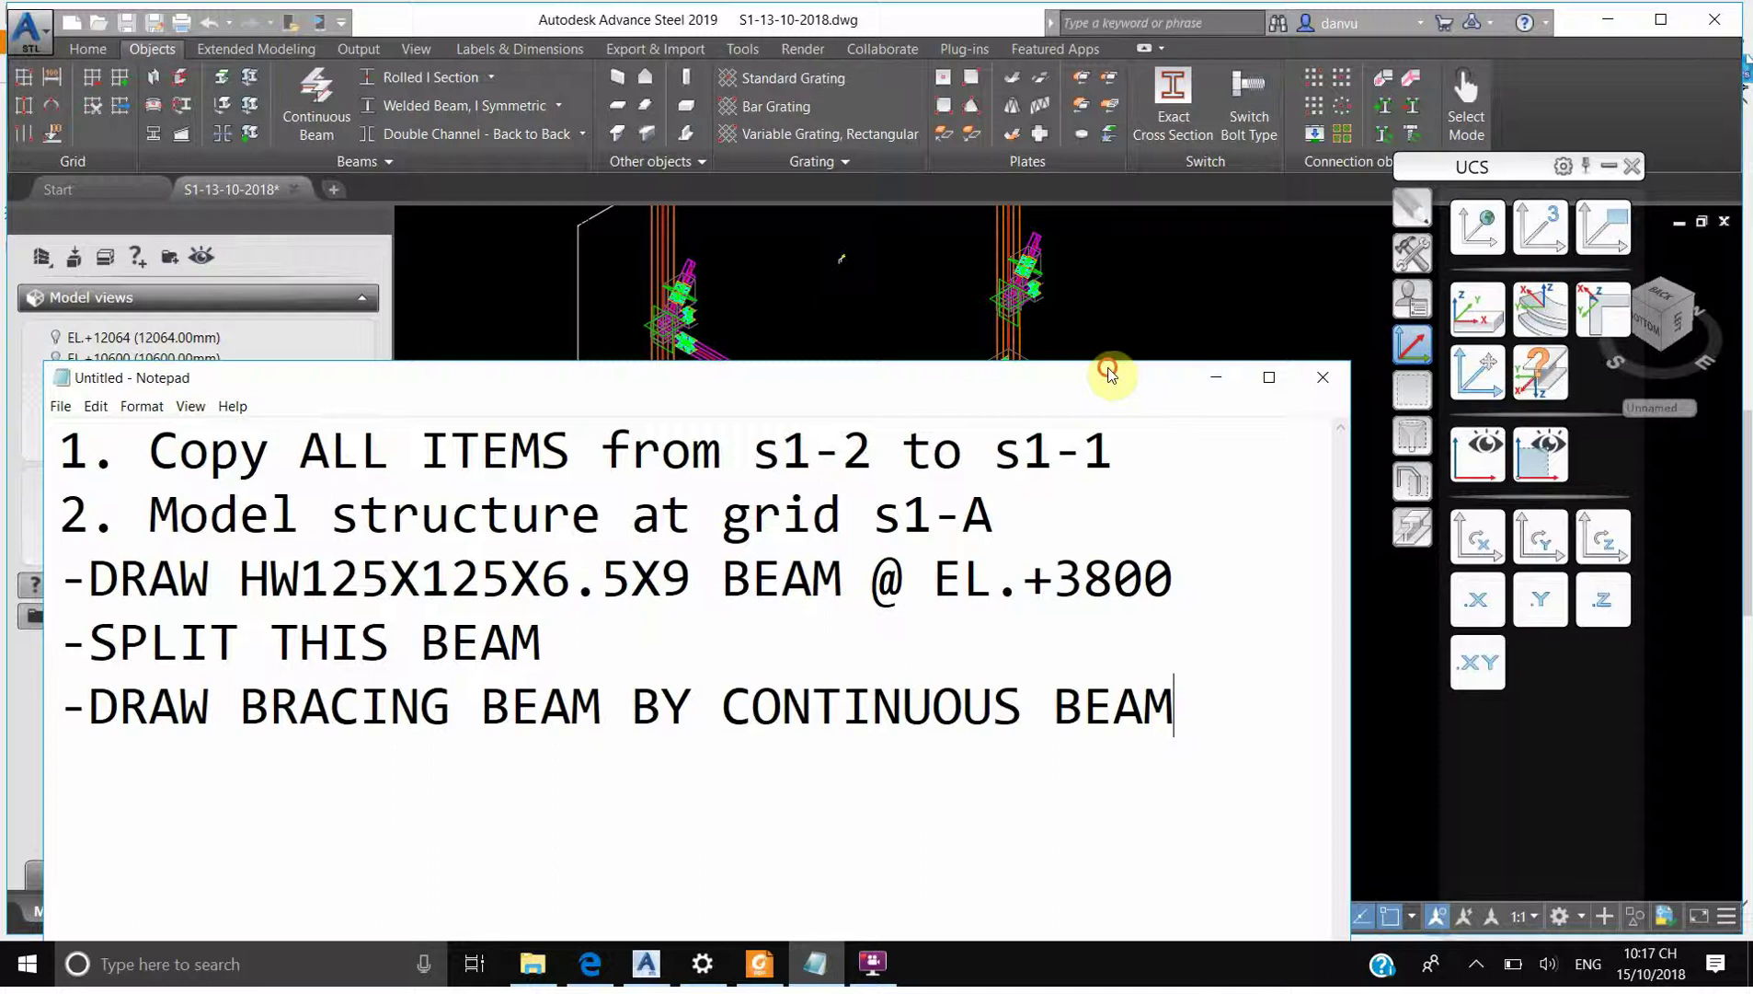
Switch back to Advance Steel, move the UCS origin to the midpoint of the S1-A grid line and show the plan view of that UCS
{"action": "key", "text": "alt+Tab"}
{"action": "scroll", "coordinate": [824, 483], "scroll_direction": "up", "scroll_amount": 5}
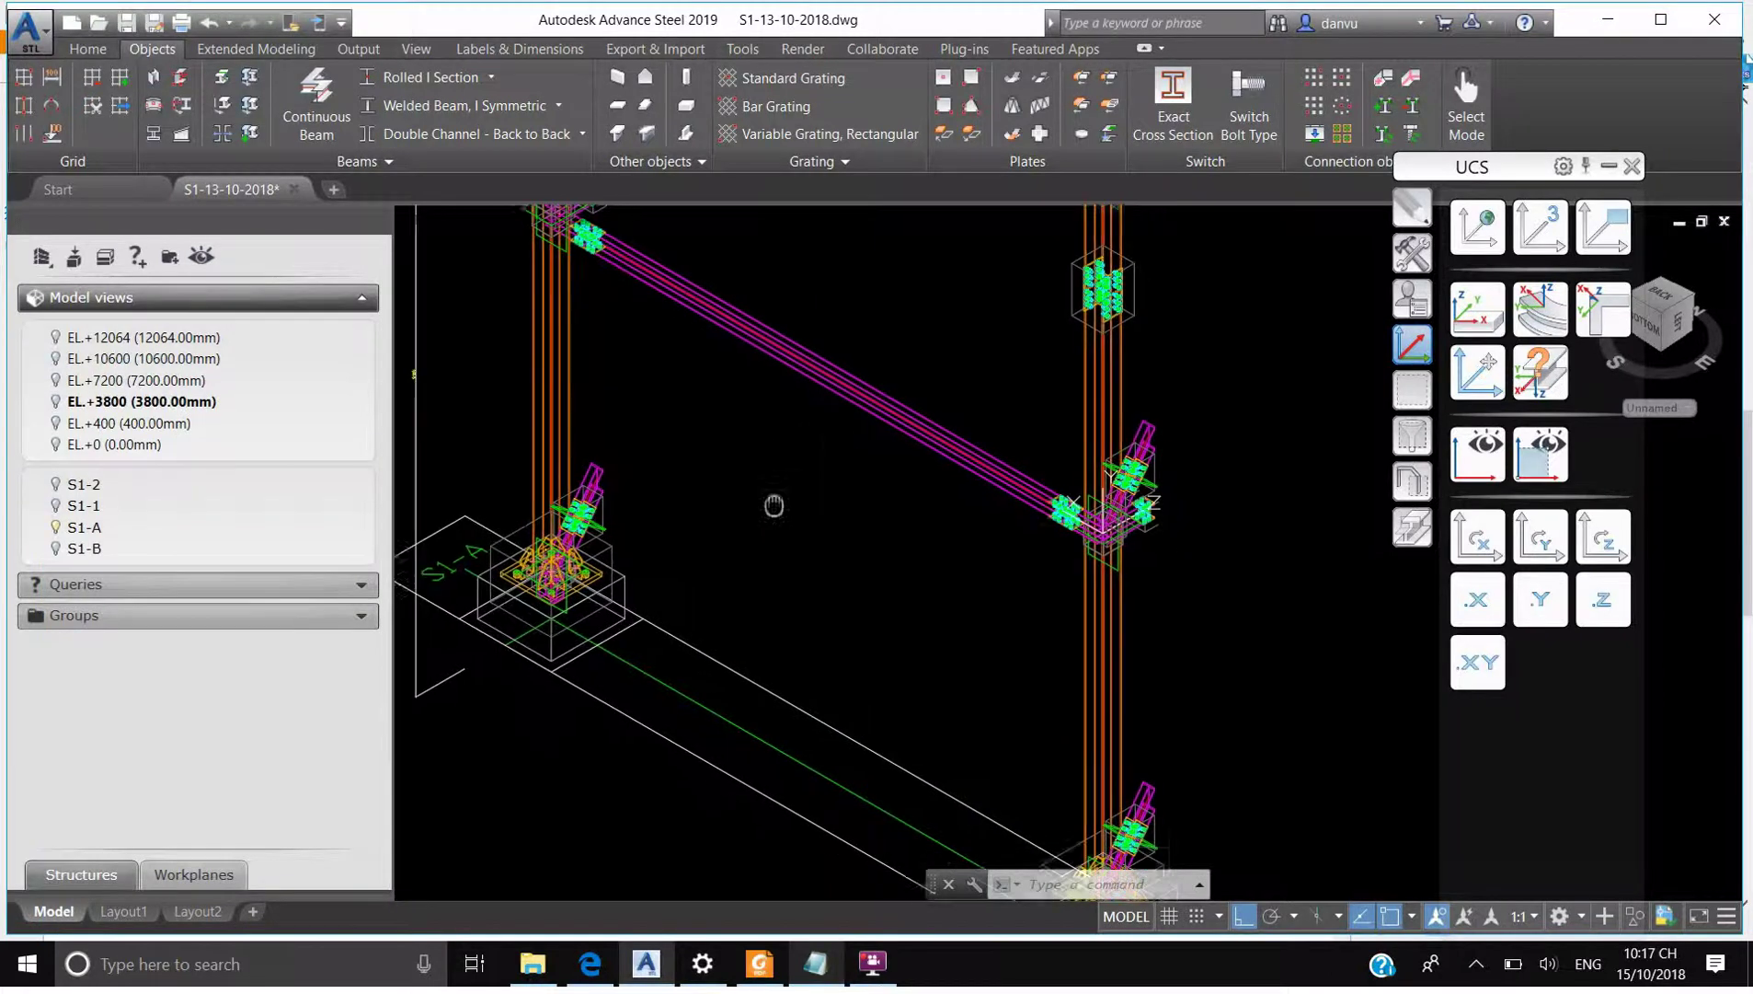
{"action": "middle_click_drag", "start_coordinate": [824, 483], "coordinate": [860, 488]}
{"action": "scroll", "coordinate": [1072, 777], "scroll_direction": "up", "scroll_amount": 6}
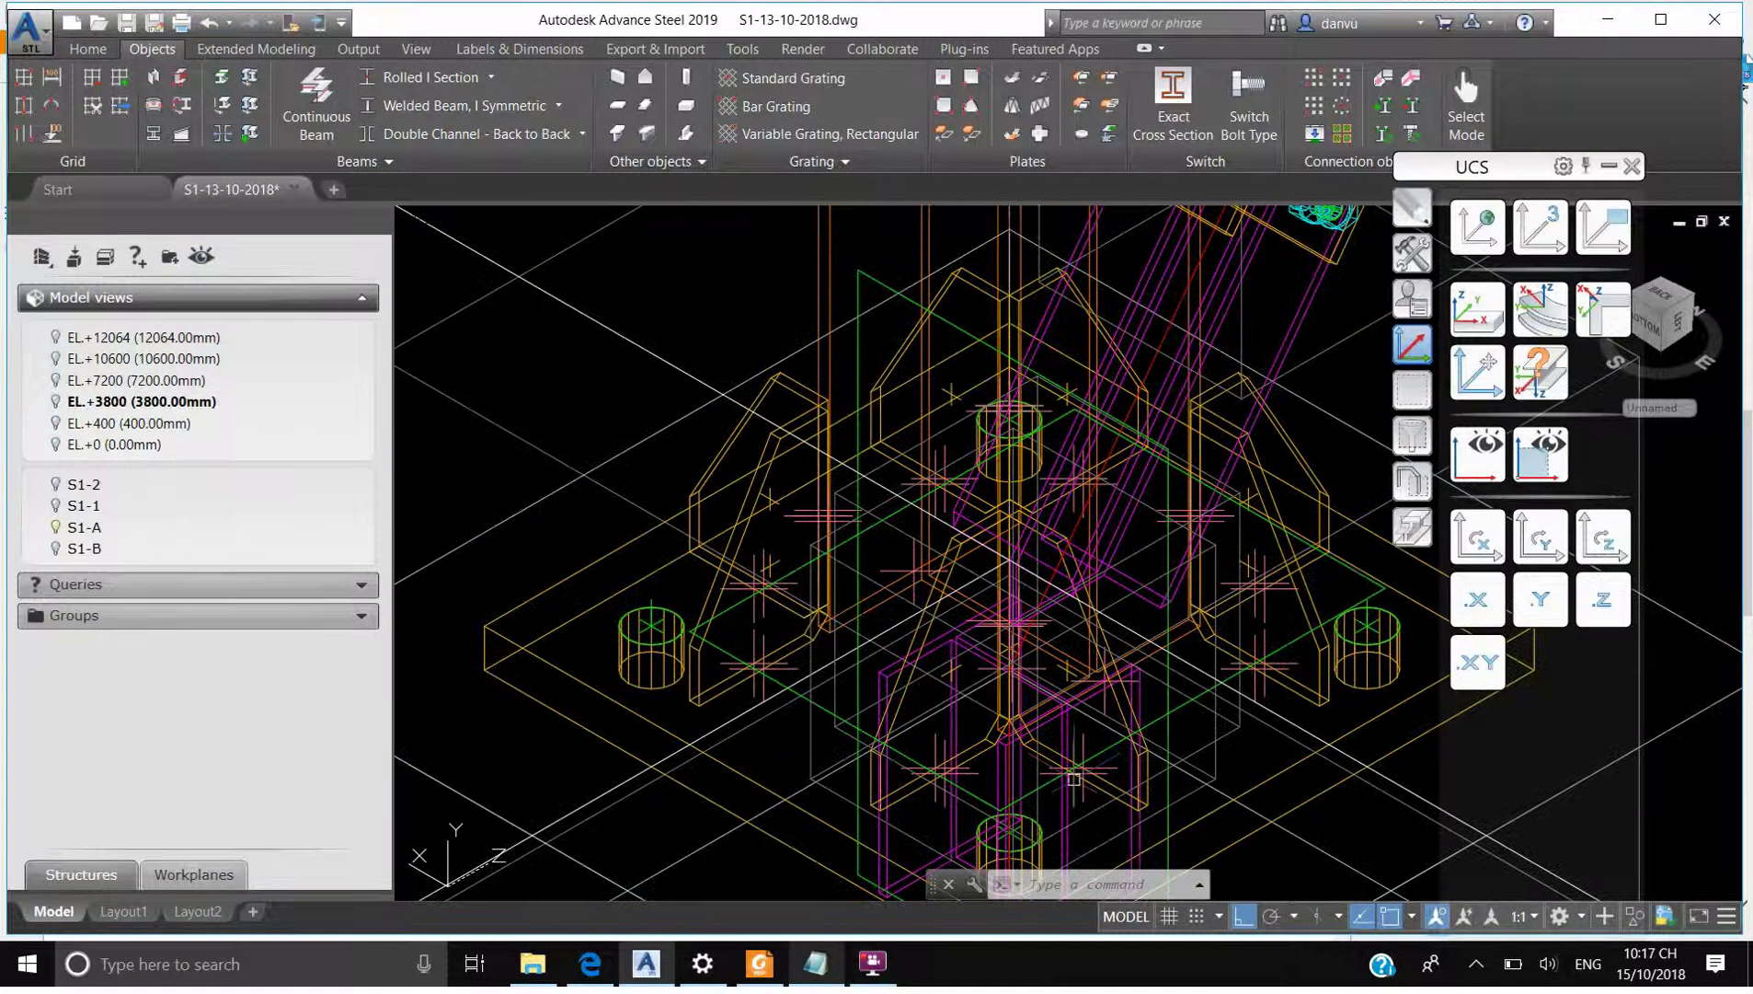
{"action": "scroll", "coordinate": [1067, 766], "scroll_direction": "down", "scroll_amount": 5}
{"action": "scroll", "coordinate": [1104, 762], "scroll_direction": "up", "scroll_amount": 5}
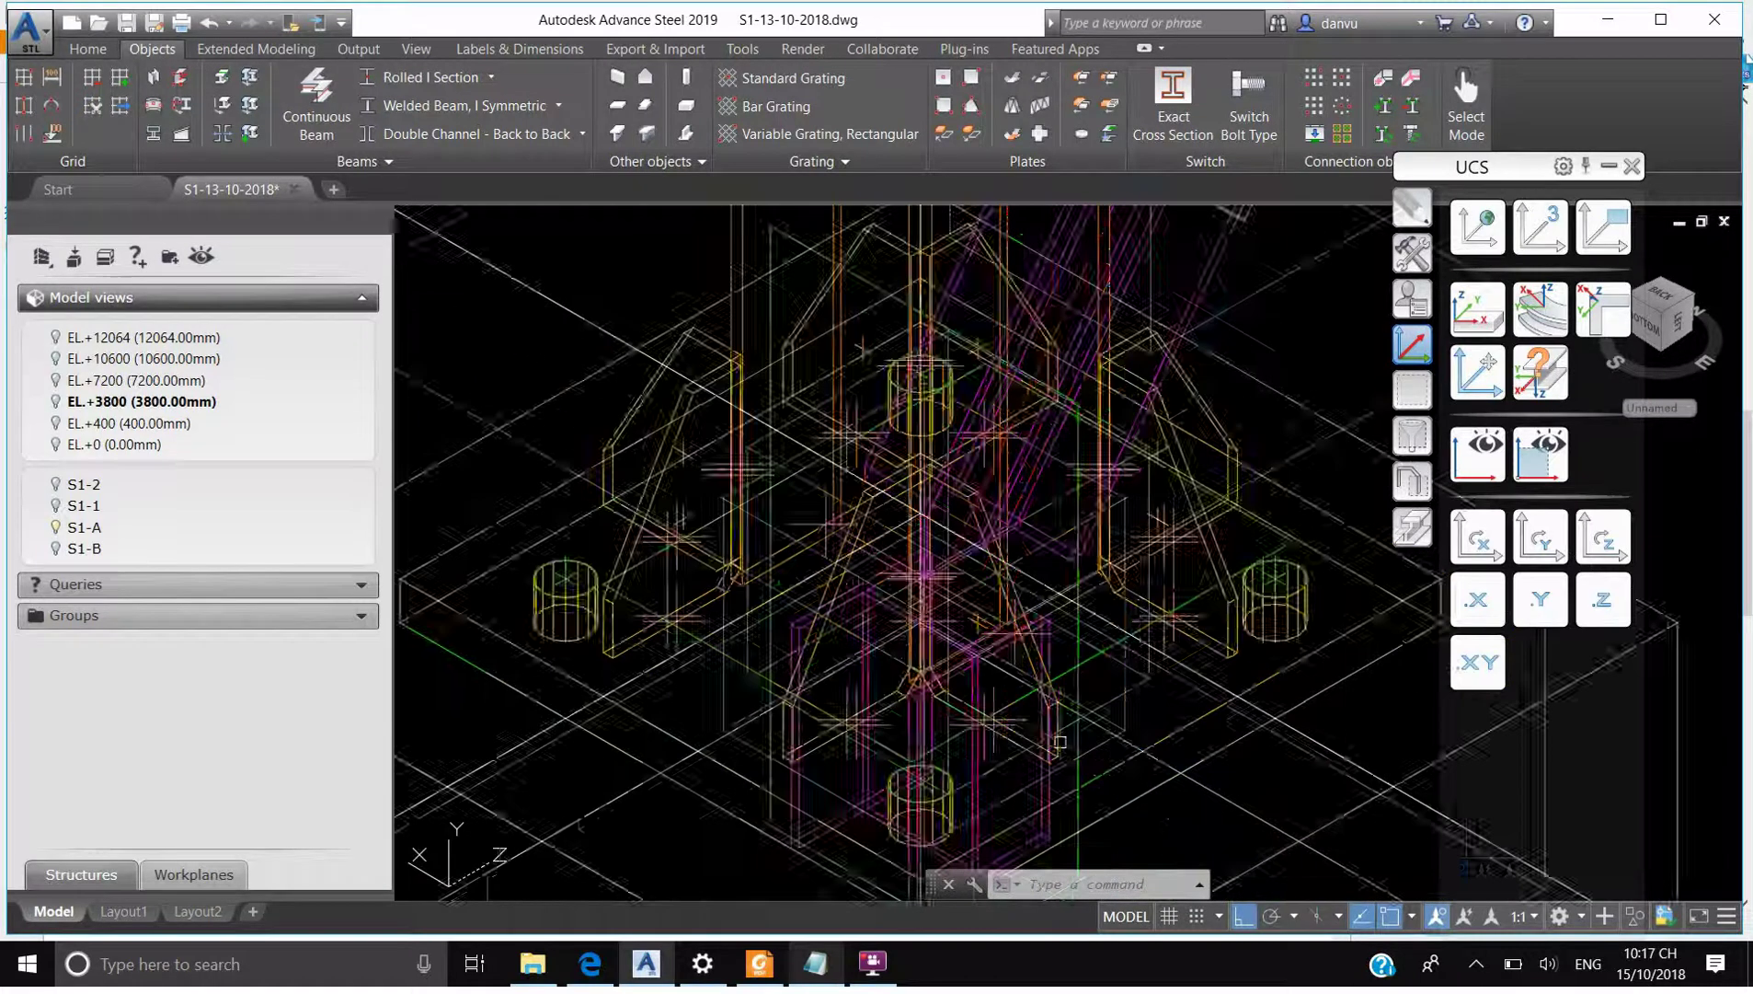
{"action": "scroll", "coordinate": [1149, 756], "scroll_direction": "down", "scroll_amount": 5}
{"action": "scroll", "coordinate": [1149, 757], "scroll_direction": "down", "scroll_amount": 5}
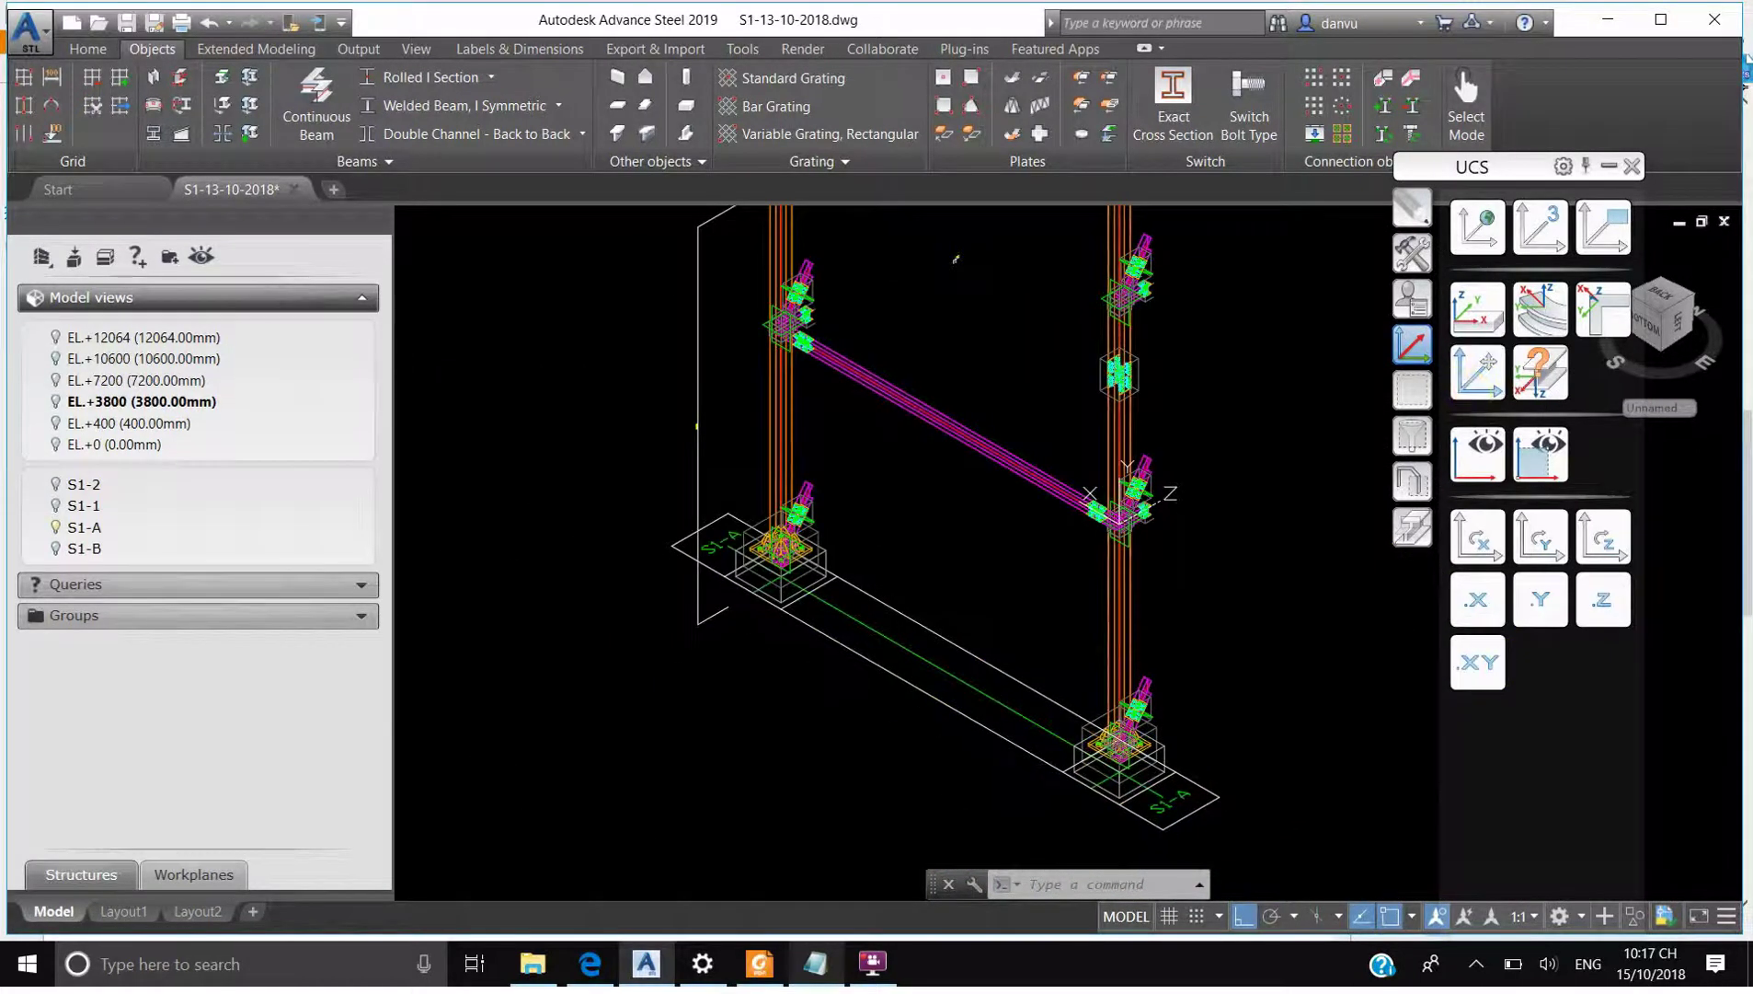
{"action": "left_click", "coordinate": [1478, 372]}
{"action": "right_click", "coordinate": [1207, 672], "text": "shift"}
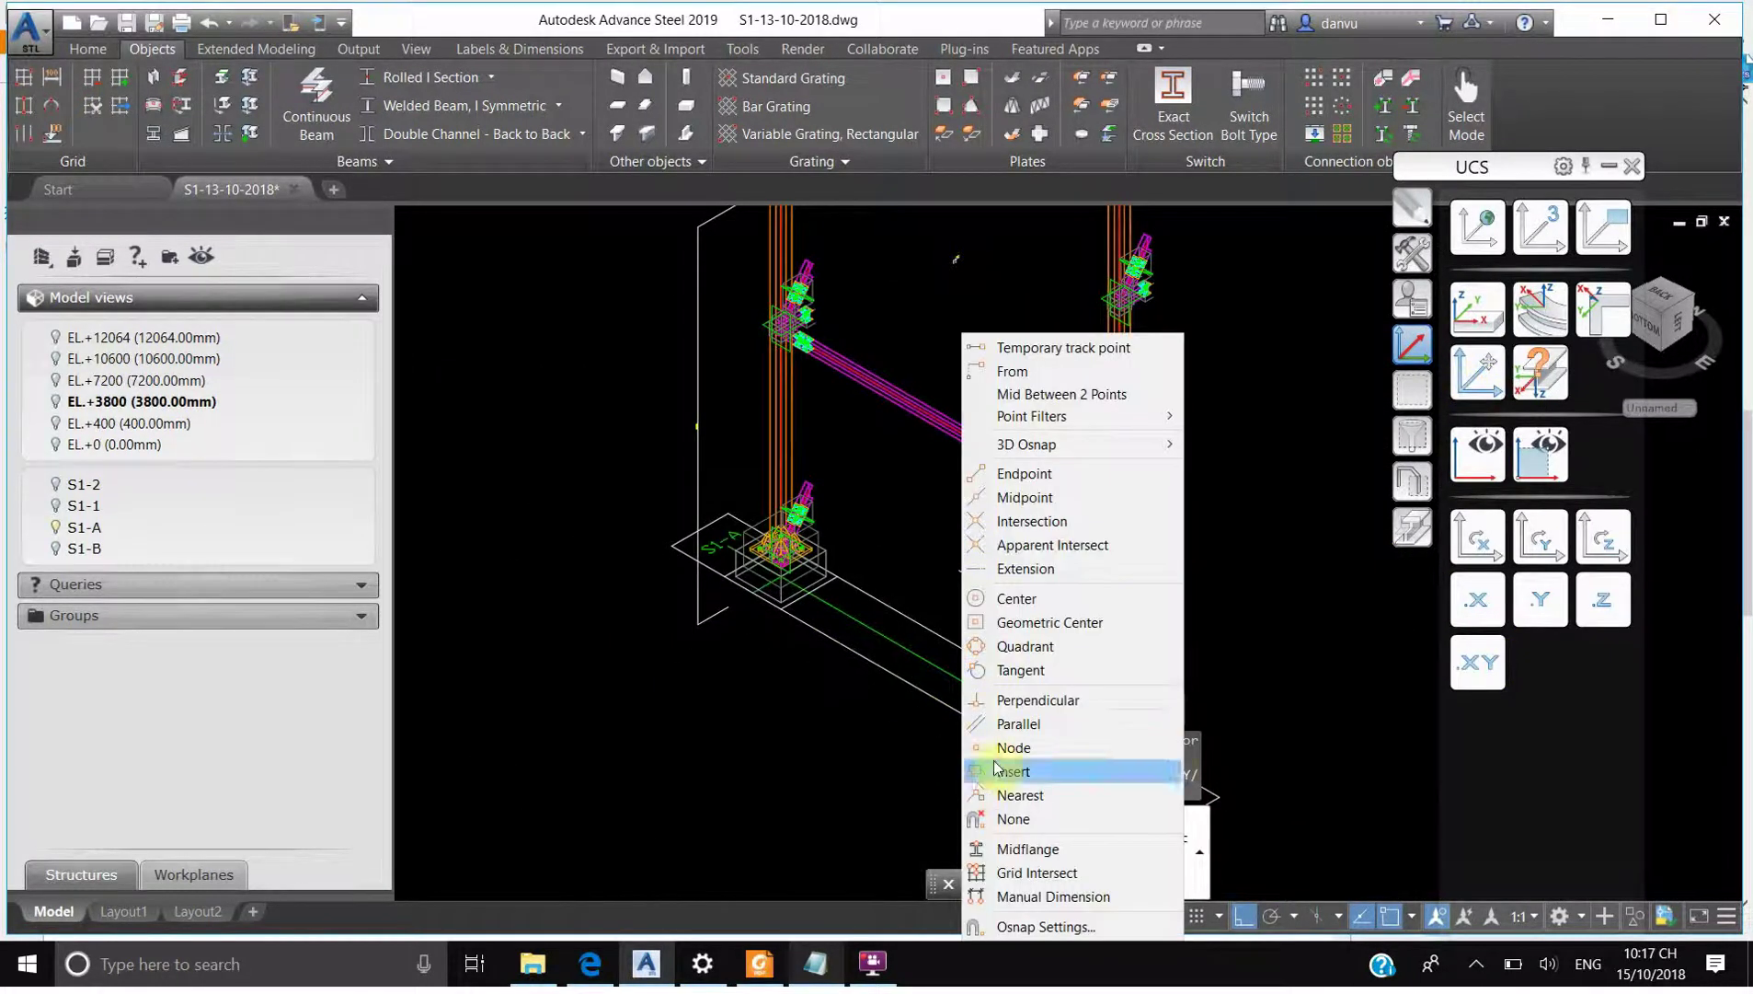
{"action": "left_click", "coordinate": [1023, 497]}
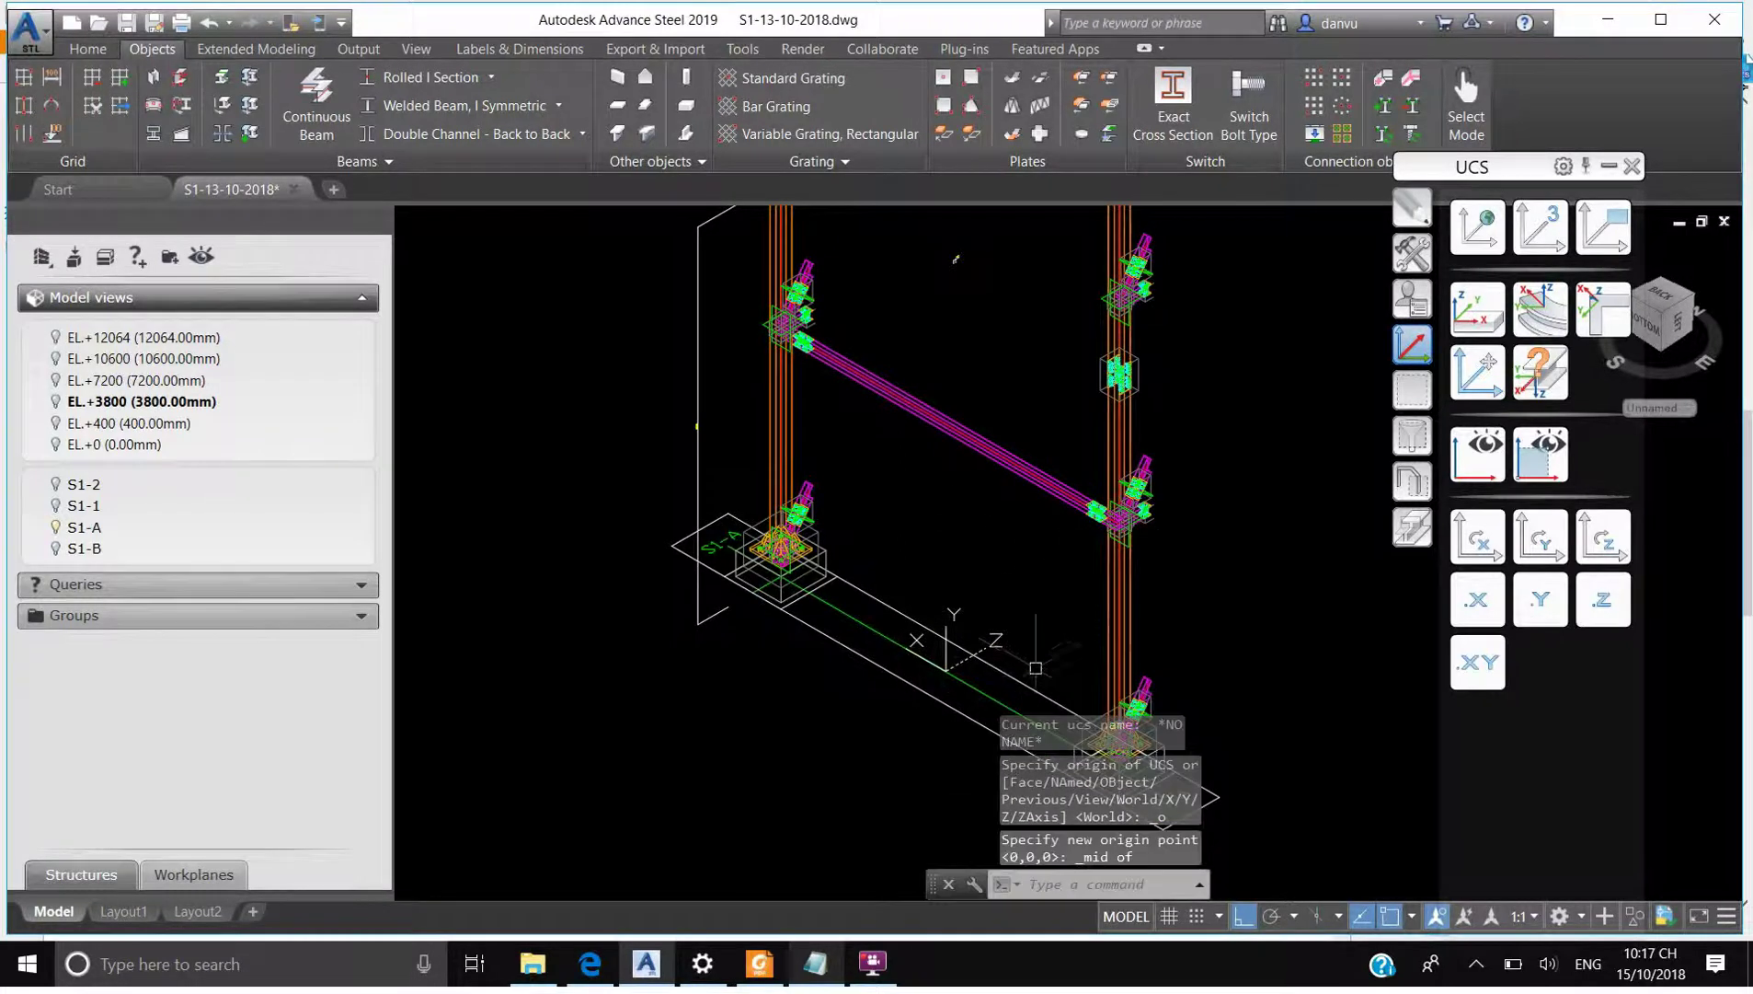
{"action": "middle_click_drag", "start_coordinate": [1012, 637], "coordinate": [924, 573]}
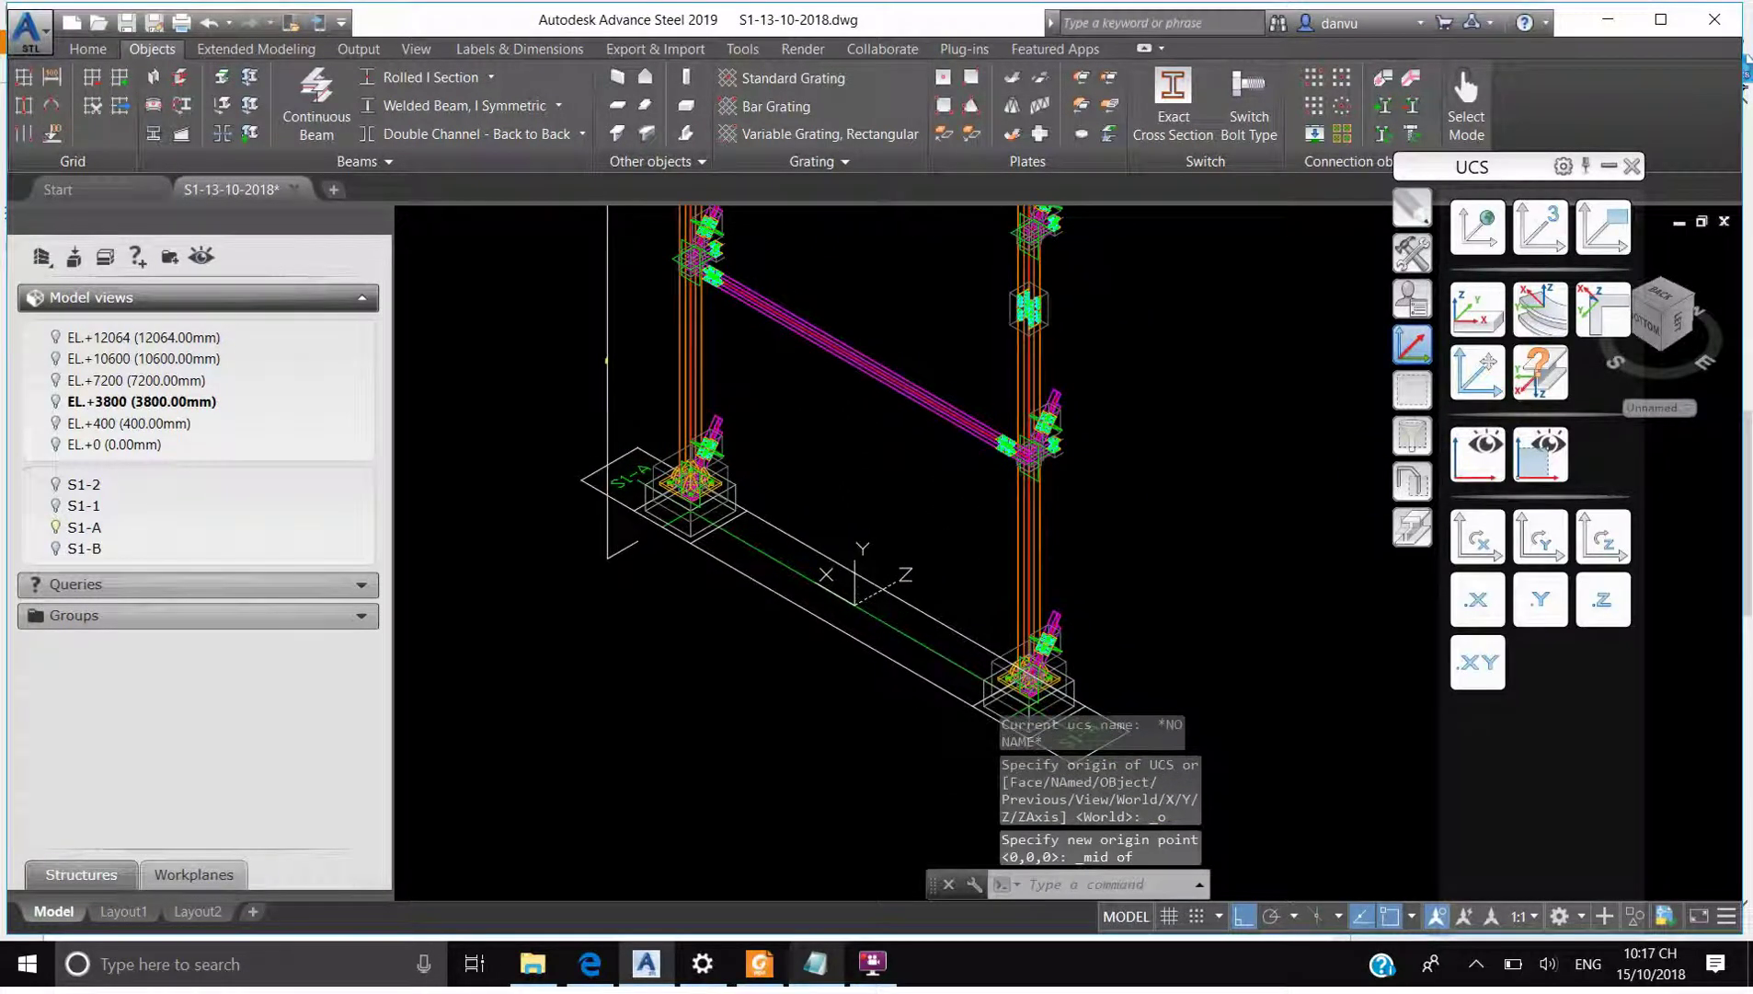
{"action": "left_click", "coordinate": [1479, 451]}
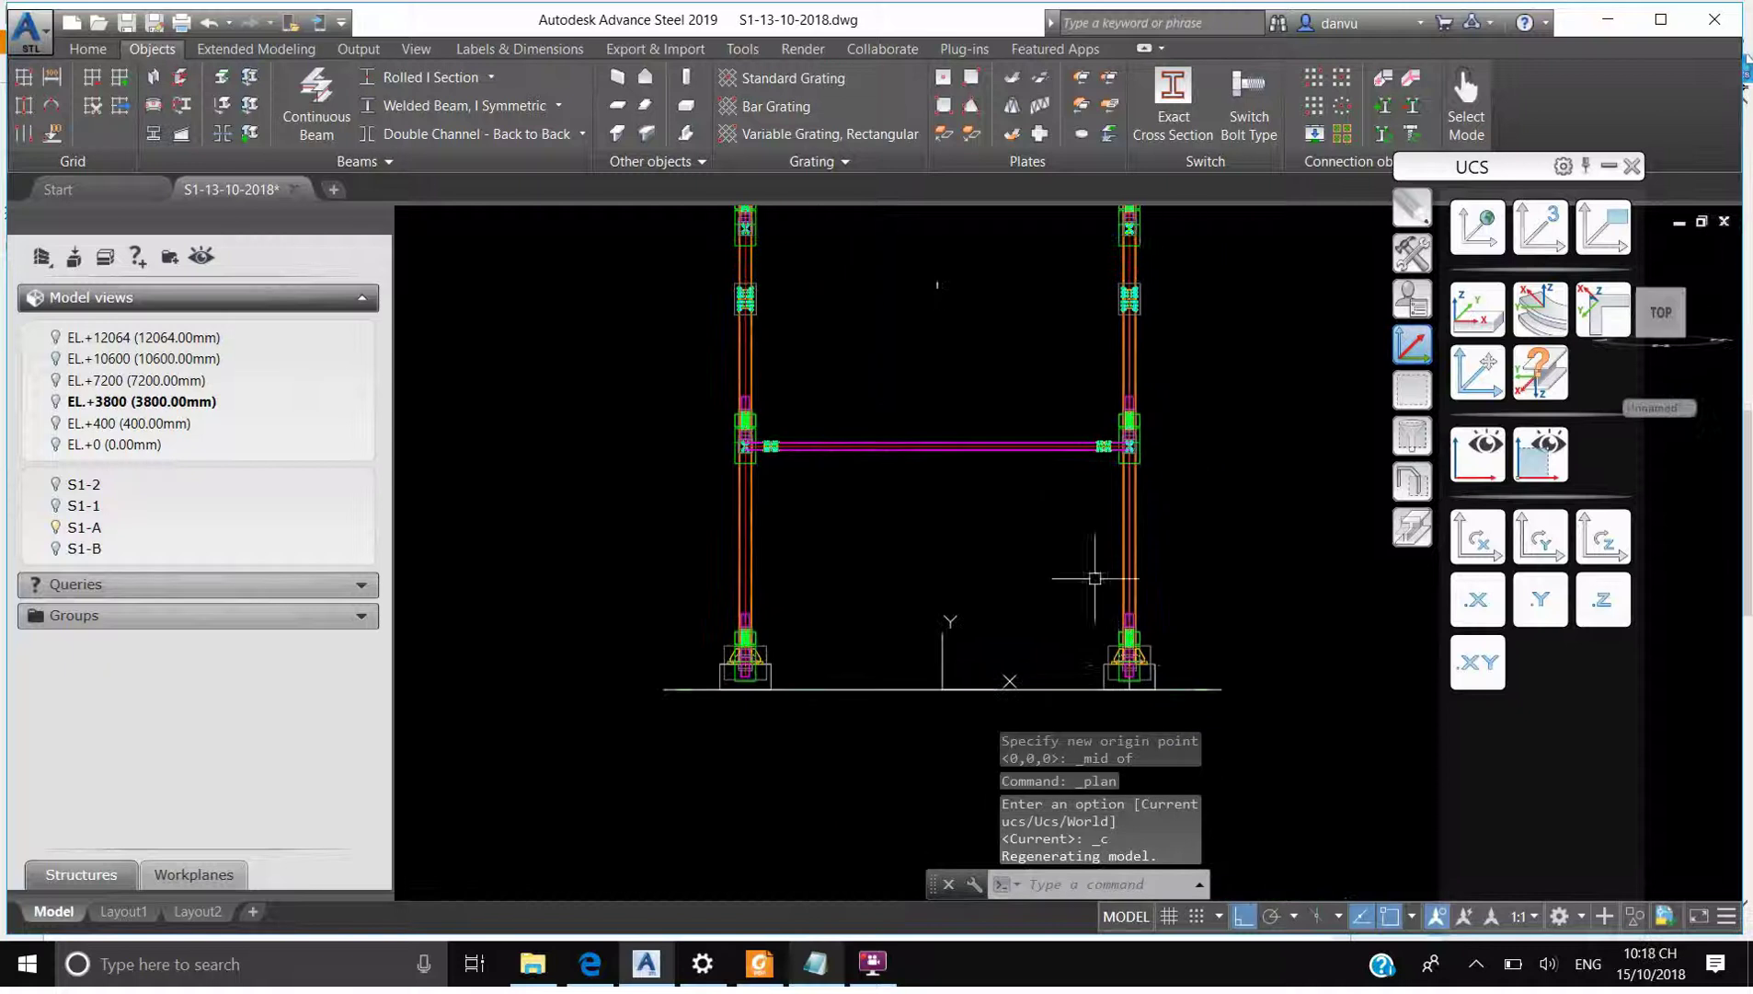
Try to draw a continuous beam from the node at the right column's base to the midpoint of the EL.+3800 beam
{"action": "left_click", "coordinate": [322, 95]}
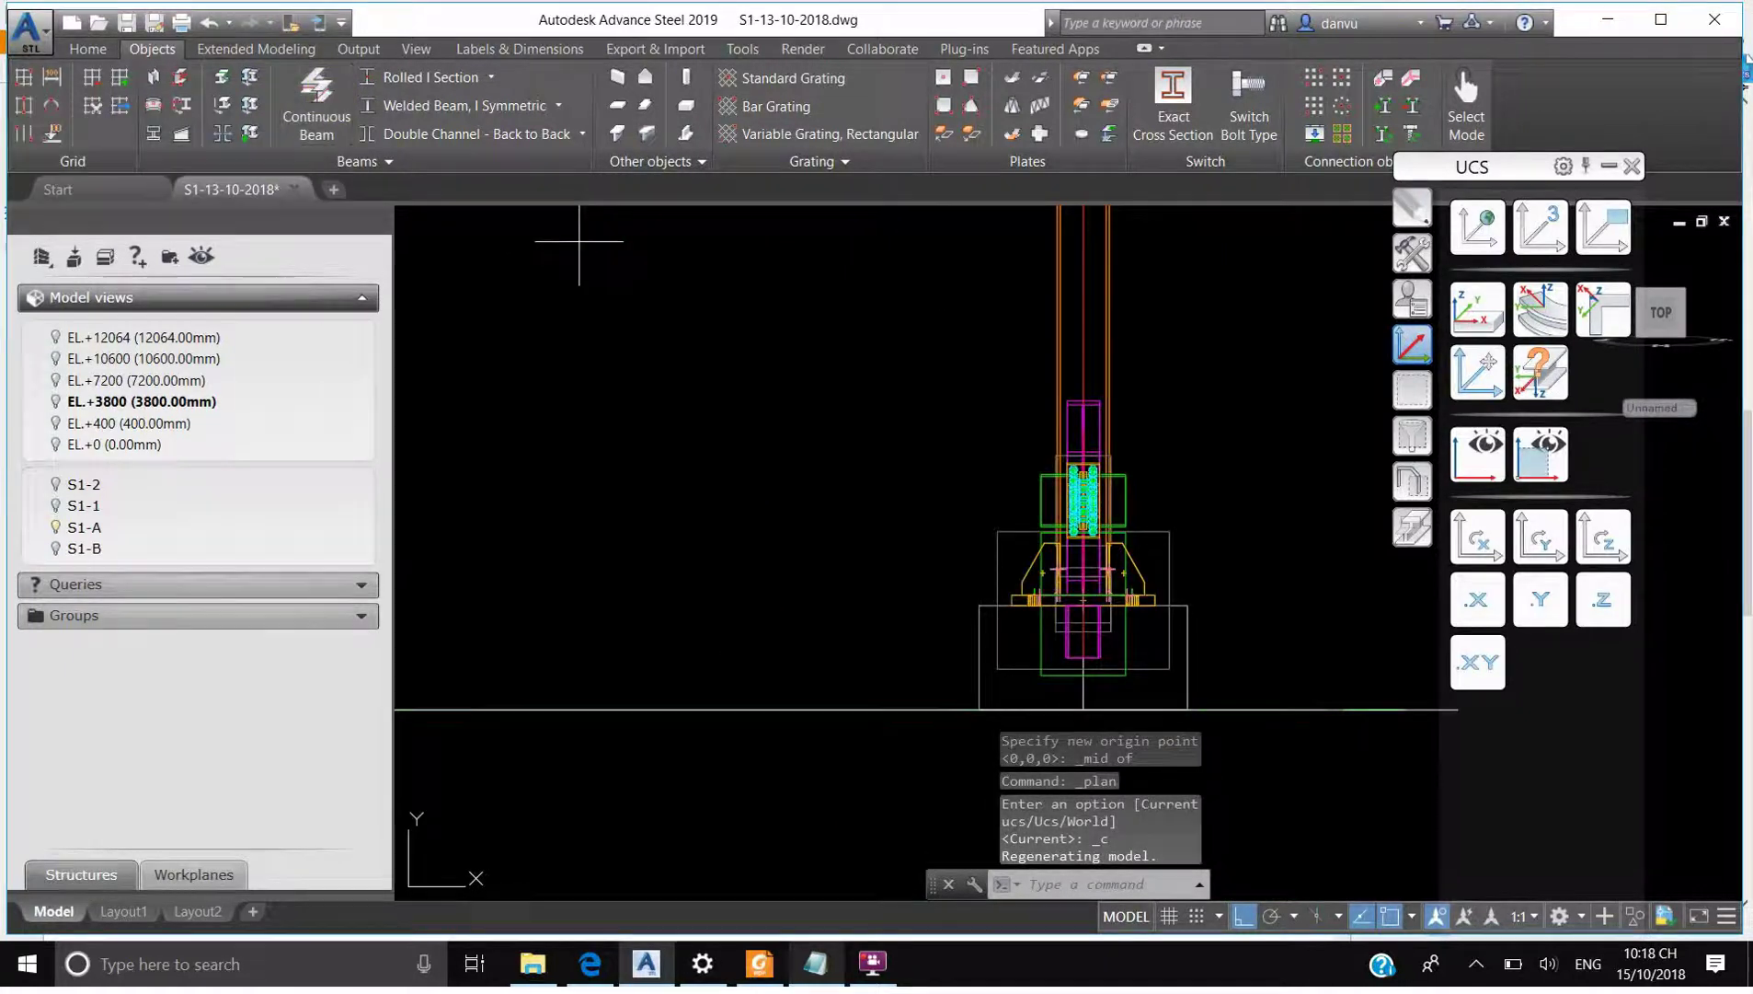
{"action": "scroll", "coordinate": [1092, 621], "scroll_direction": "up", "scroll_amount": 5}
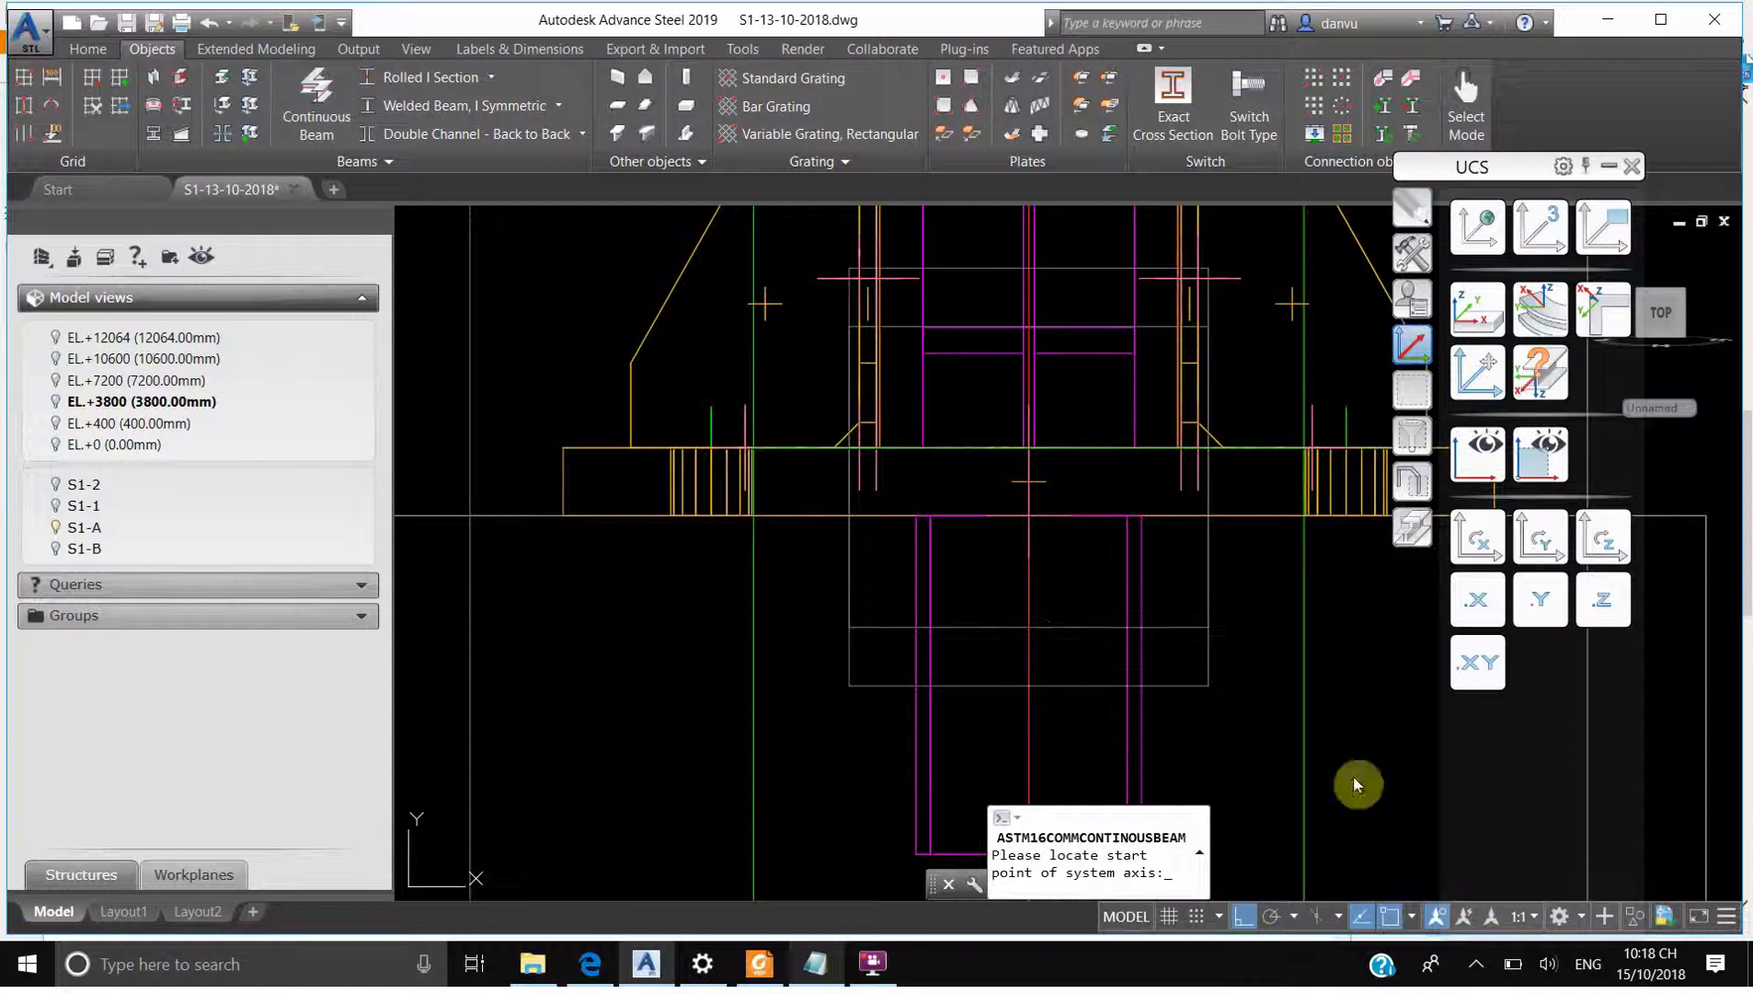
{"action": "right_click", "coordinate": [1058, 513], "text": "shift"}
{"action": "left_click", "coordinate": [1127, 433]}
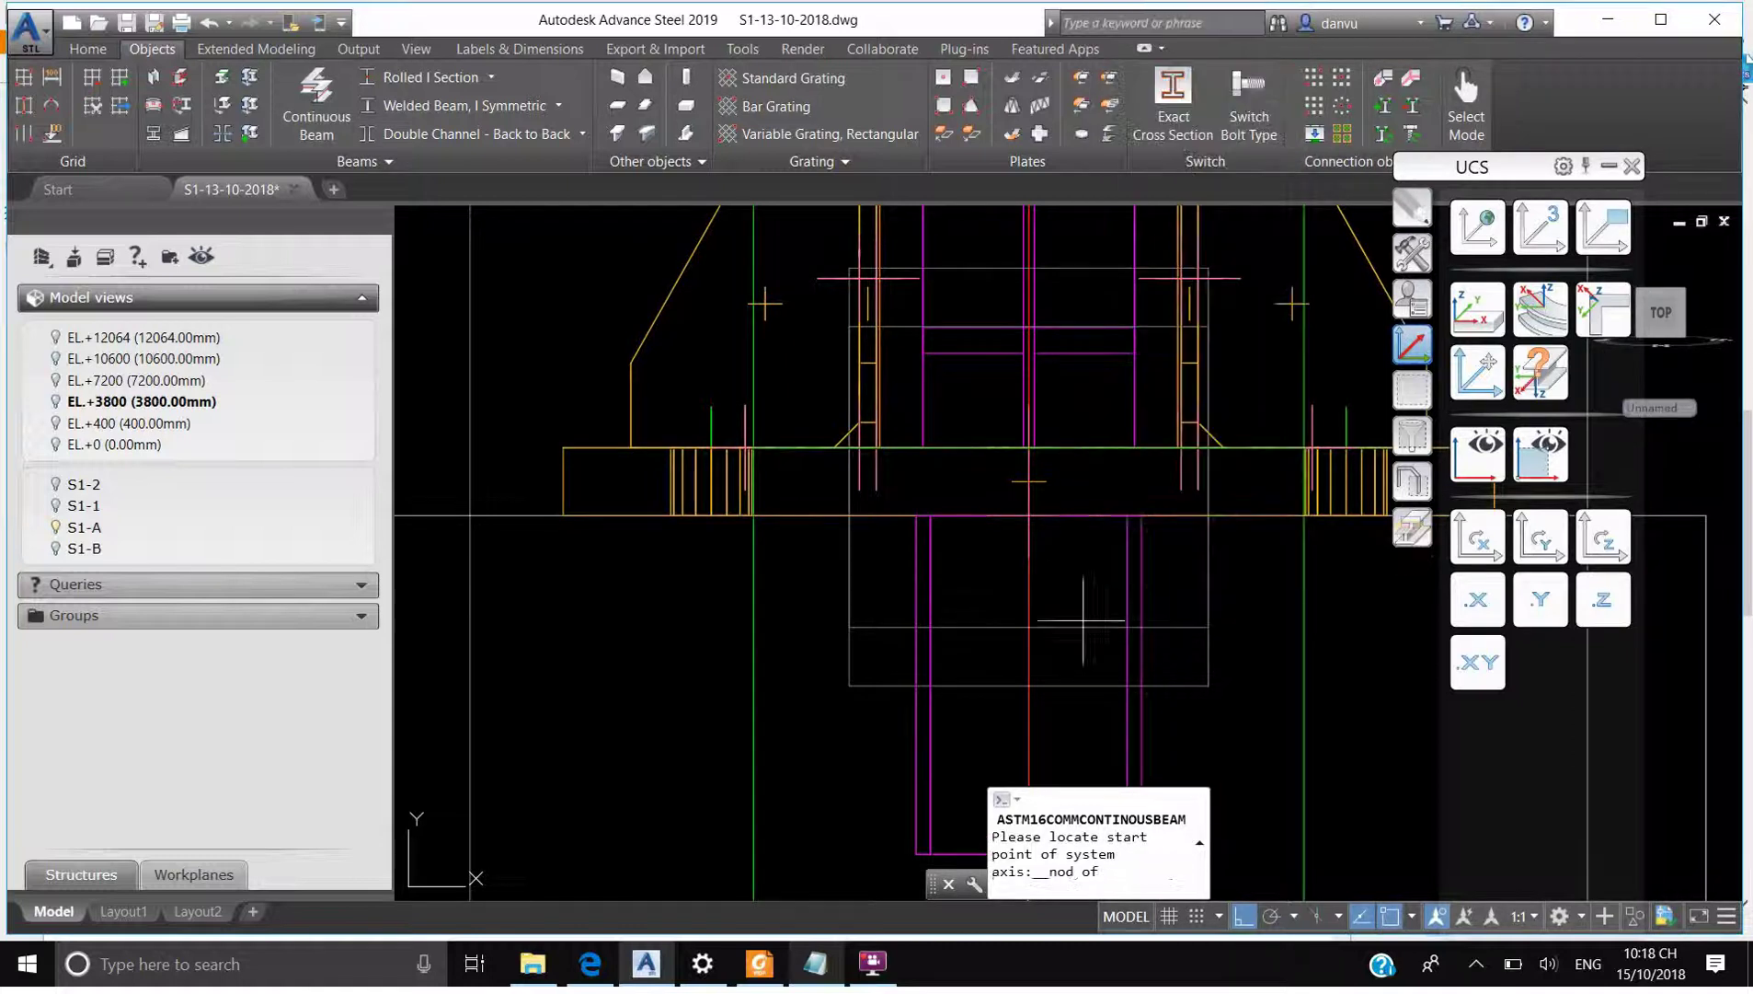
{"action": "left_click", "coordinate": [1043, 512]}
{"action": "scroll", "coordinate": [1042, 513], "scroll_direction": "down", "scroll_amount": 10}
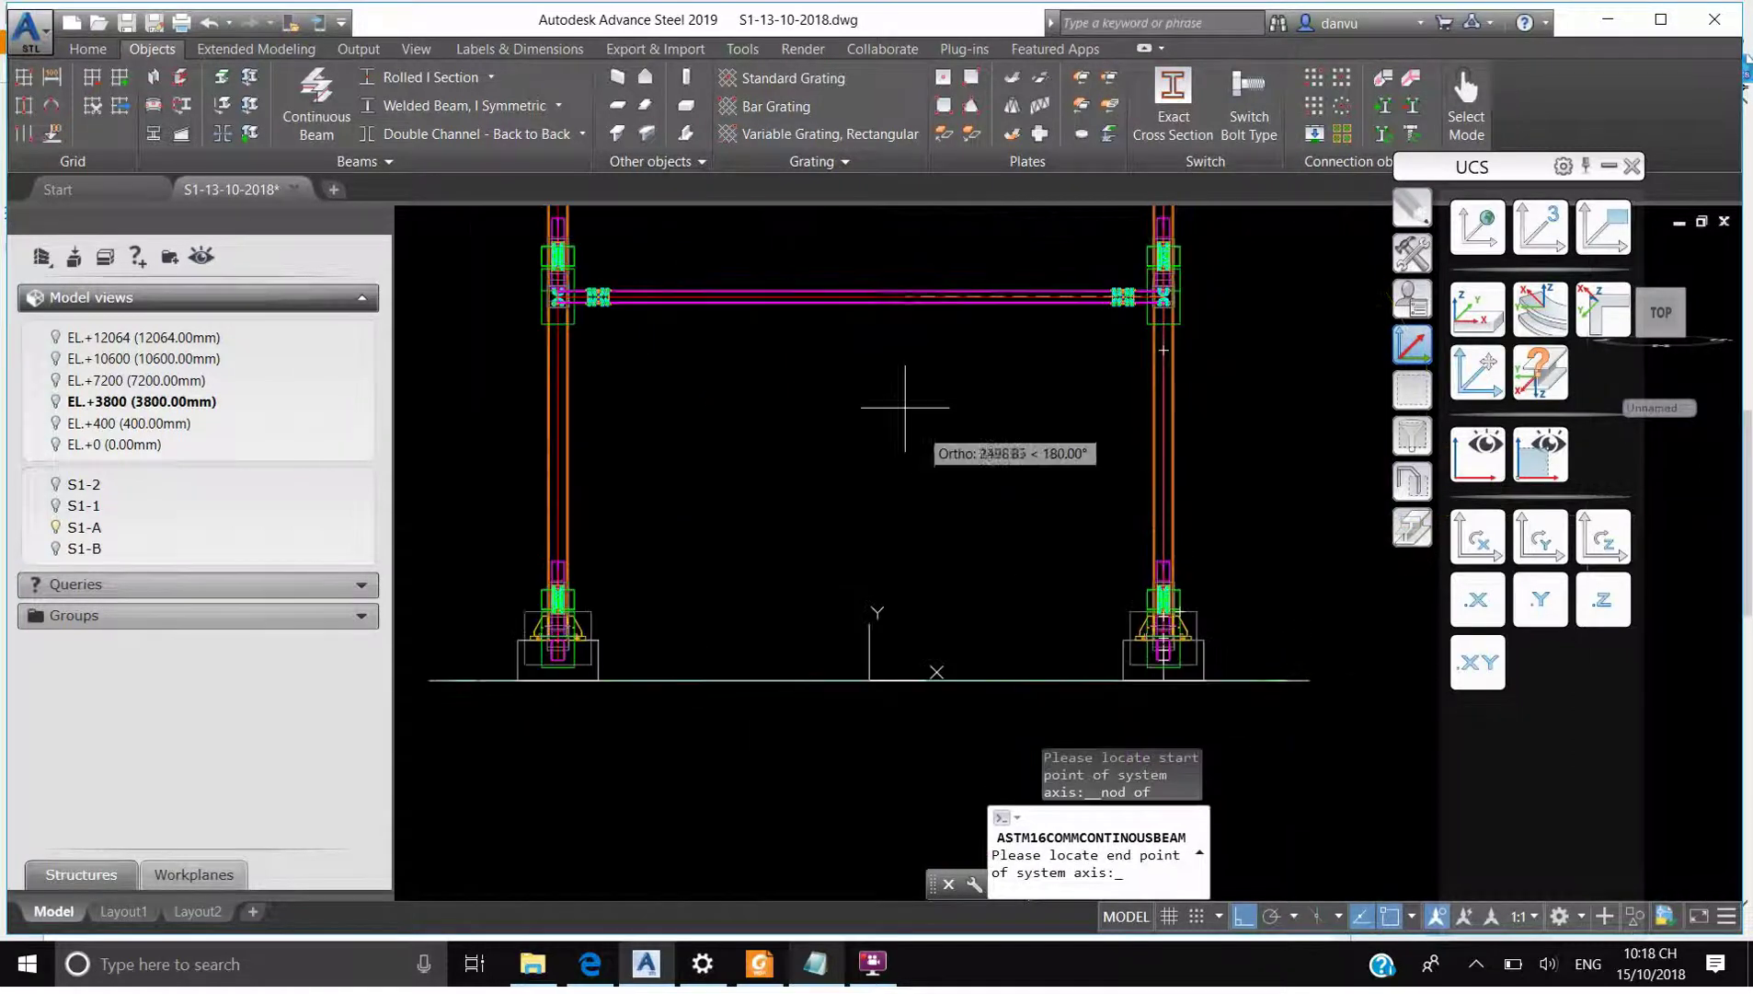
{"action": "scroll", "coordinate": [855, 268], "scroll_direction": "up", "scroll_amount": 5}
{"action": "right_click", "coordinate": [856, 268], "text": "shift"}
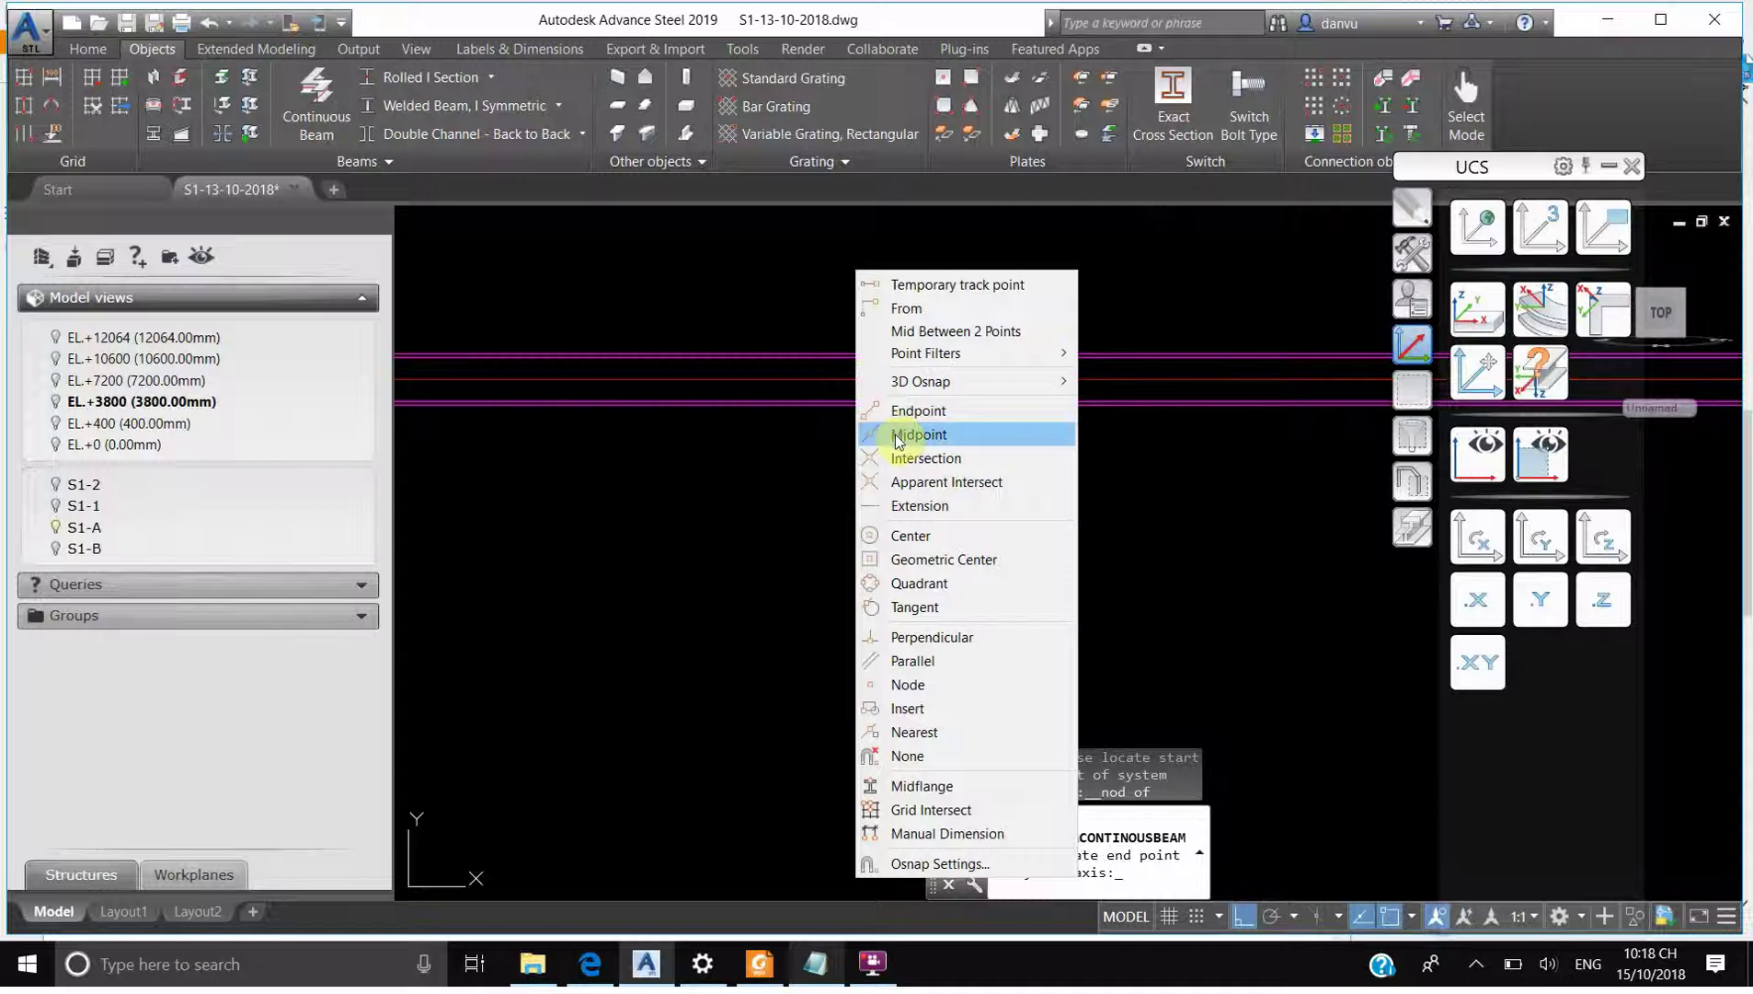
{"action": "left_click", "coordinate": [897, 437]}
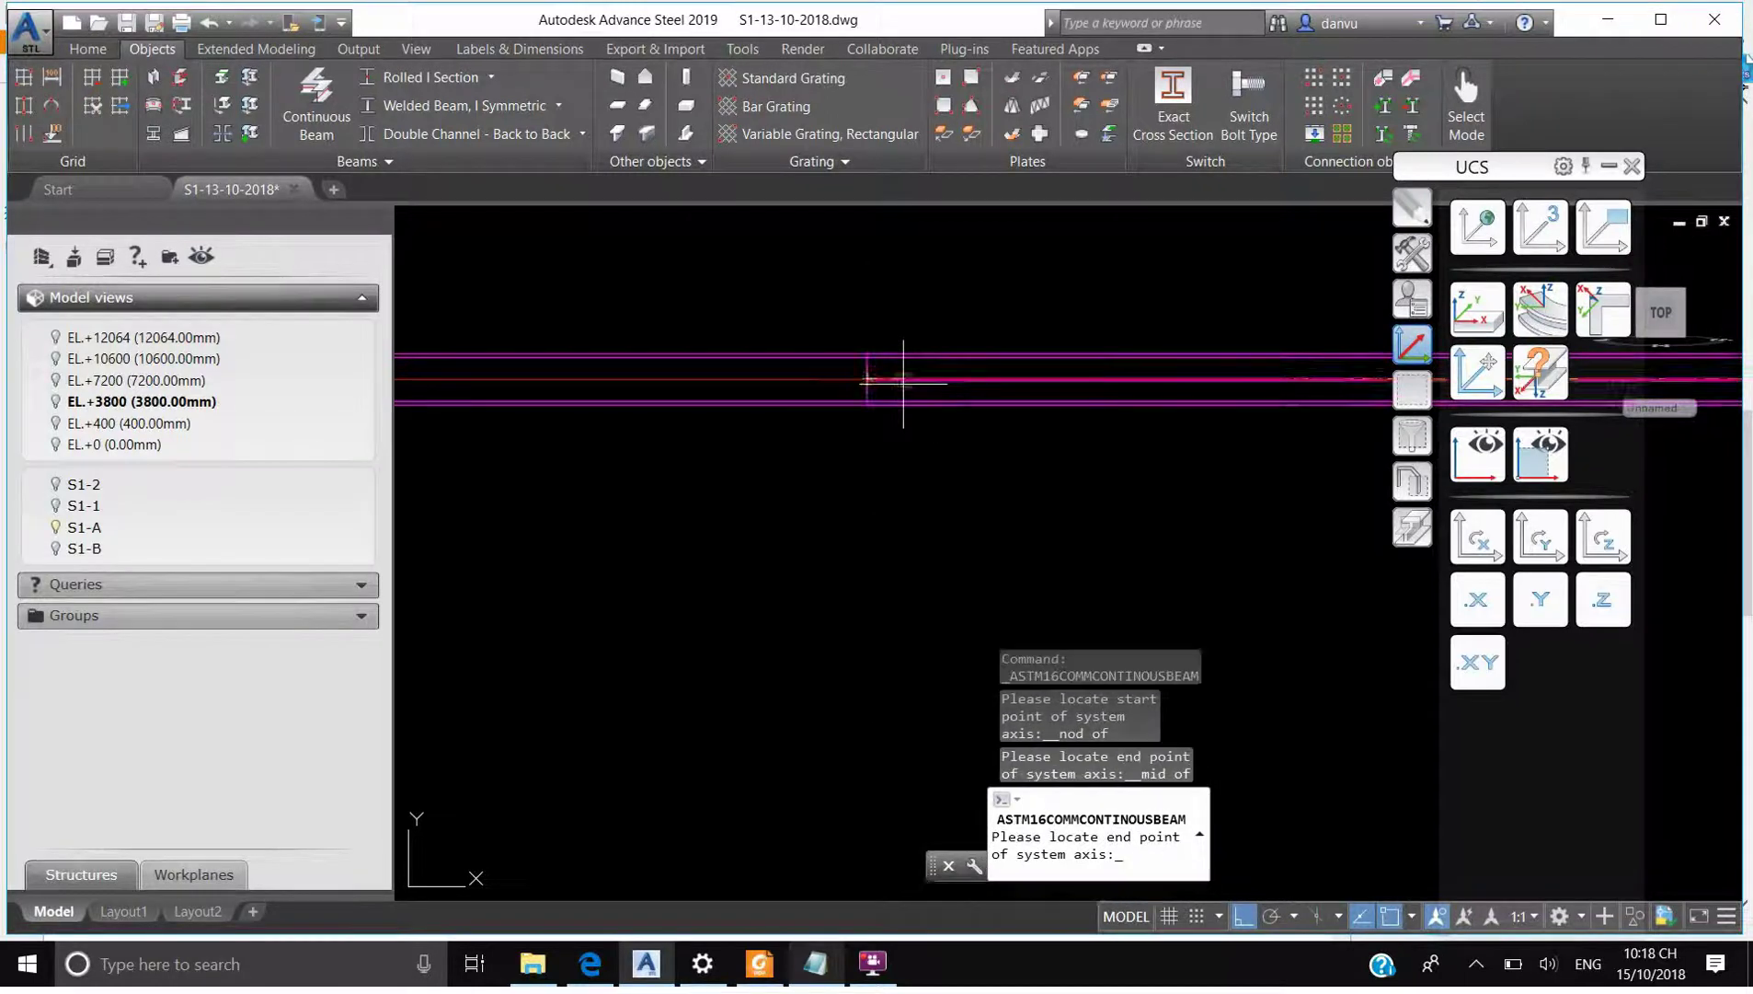
{"action": "scroll", "coordinate": [977, 320], "scroll_direction": "down", "scroll_amount": 5}
{"action": "scroll", "coordinate": [977, 320], "scroll_direction": "down", "scroll_amount": 4}
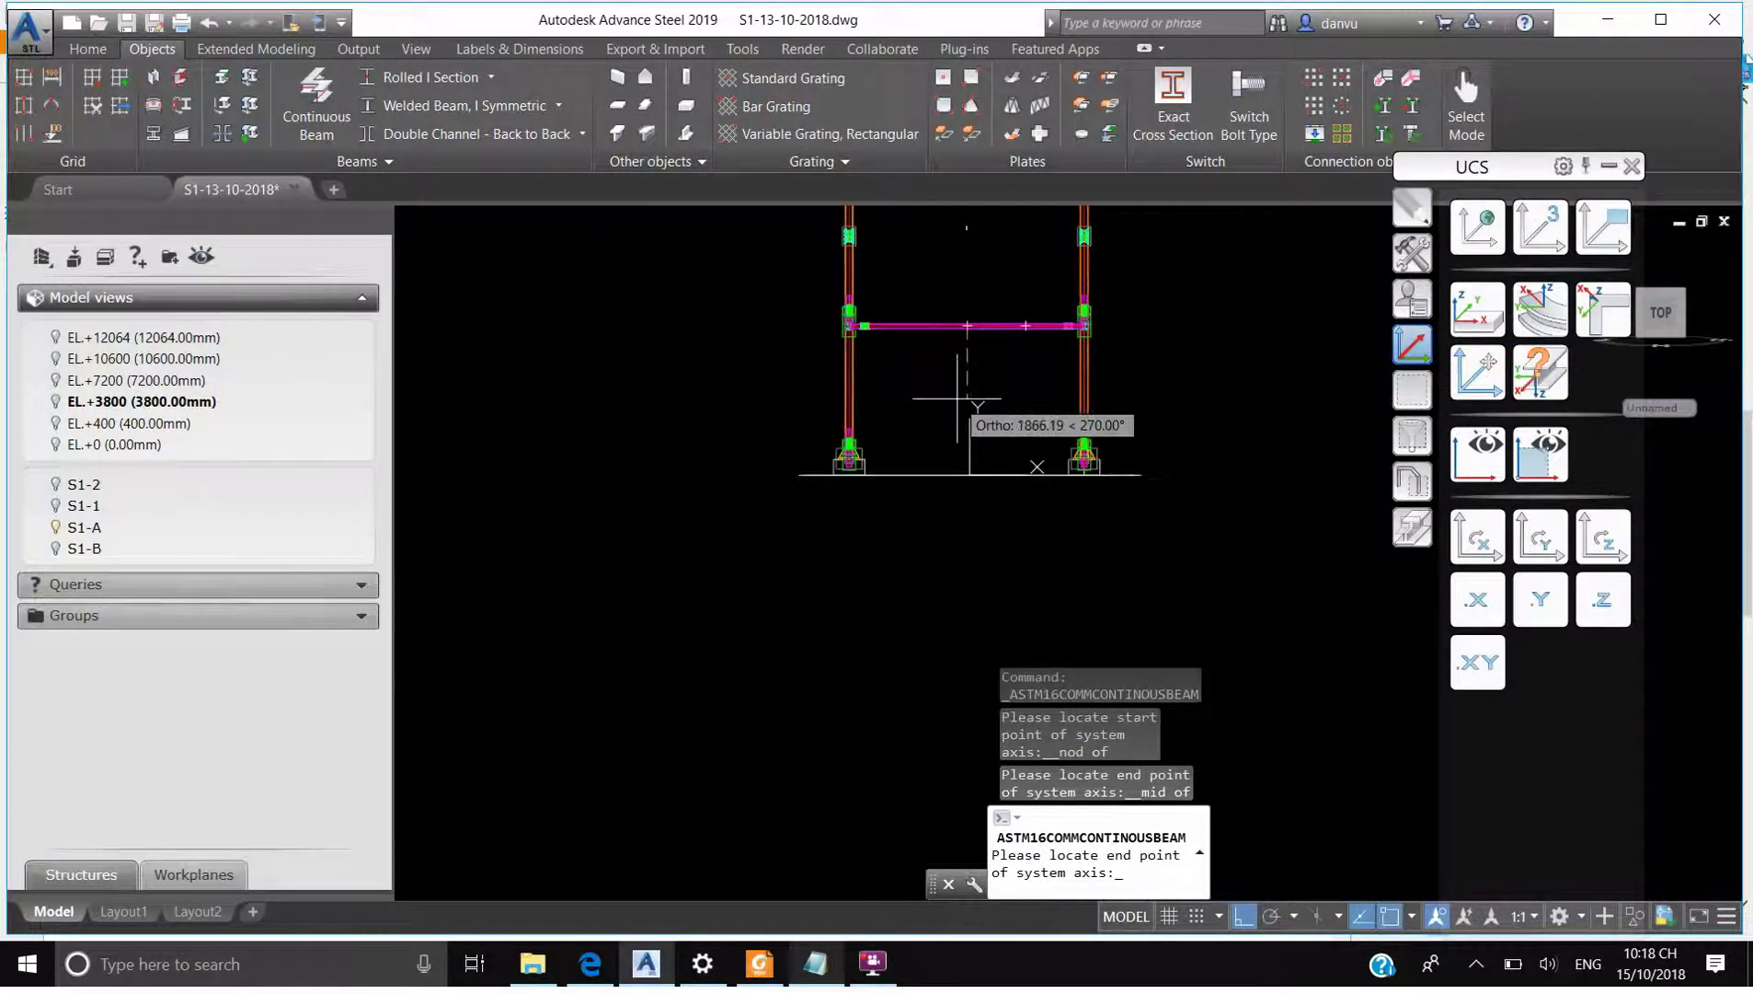
{"action": "key", "text": "Escape"}
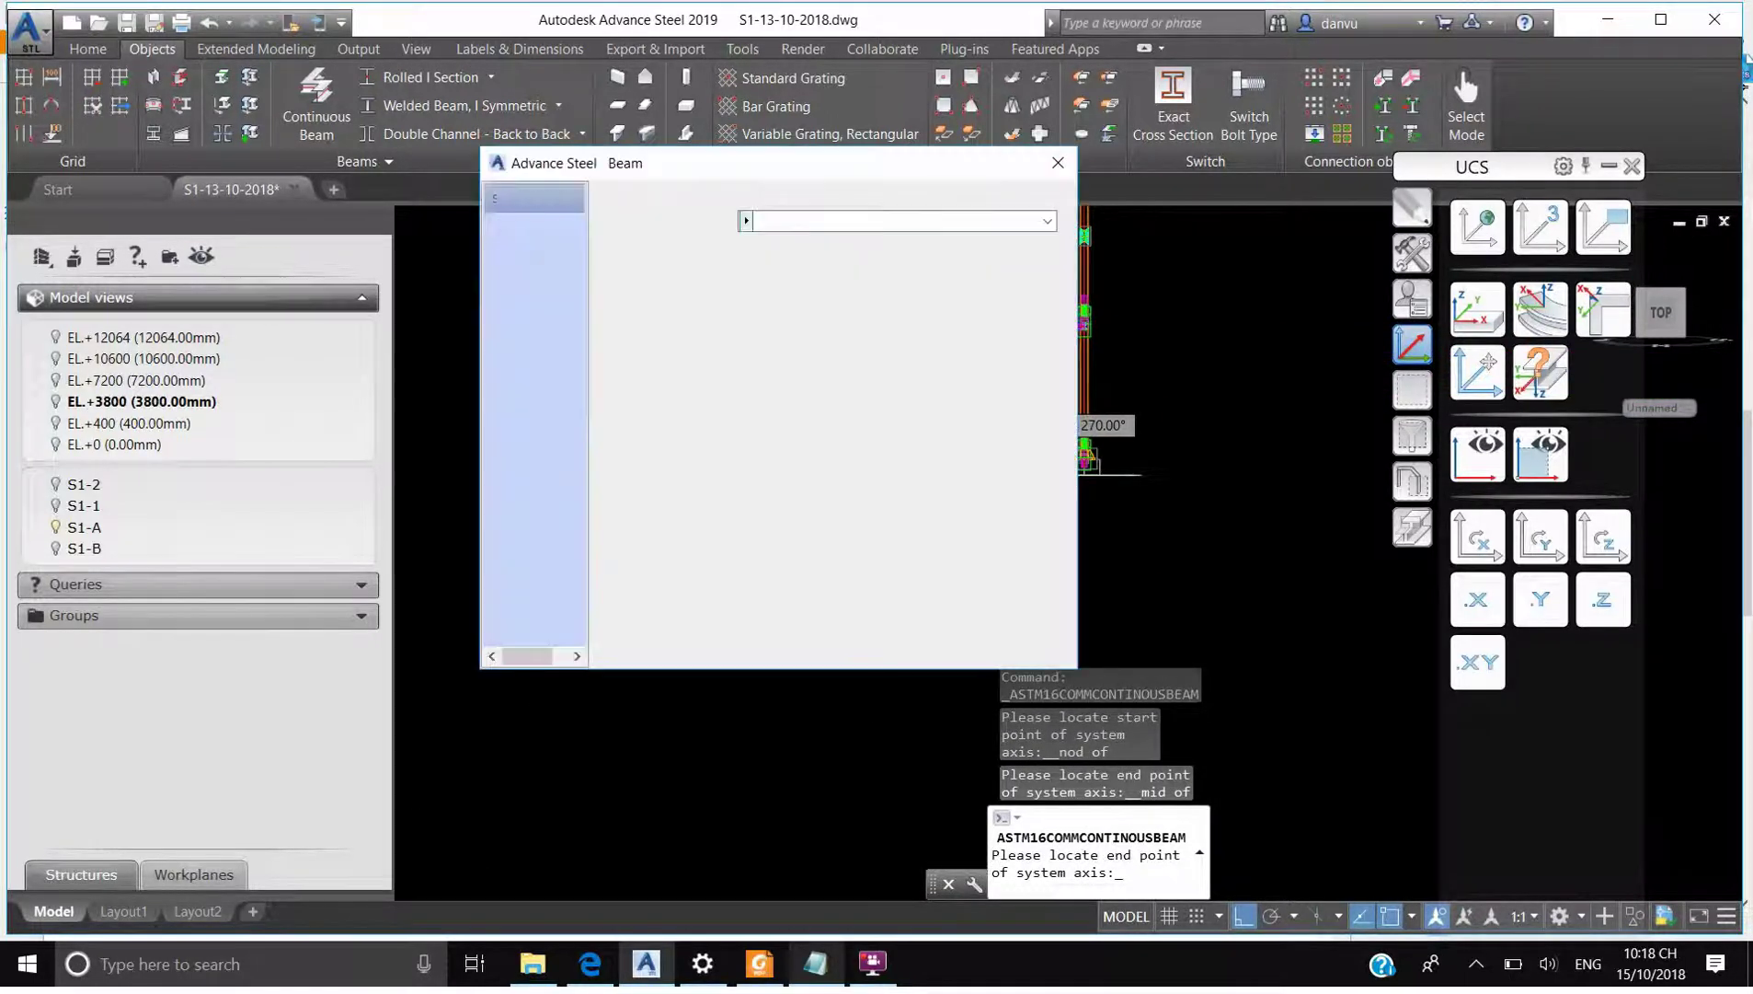
{"action": "left_click", "coordinate": [1058, 163]}
Erase the continuous beam segment that lies on the EL.+3800 beam
{"action": "scroll", "coordinate": [971, 336], "scroll_direction": "up", "scroll_amount": 8}
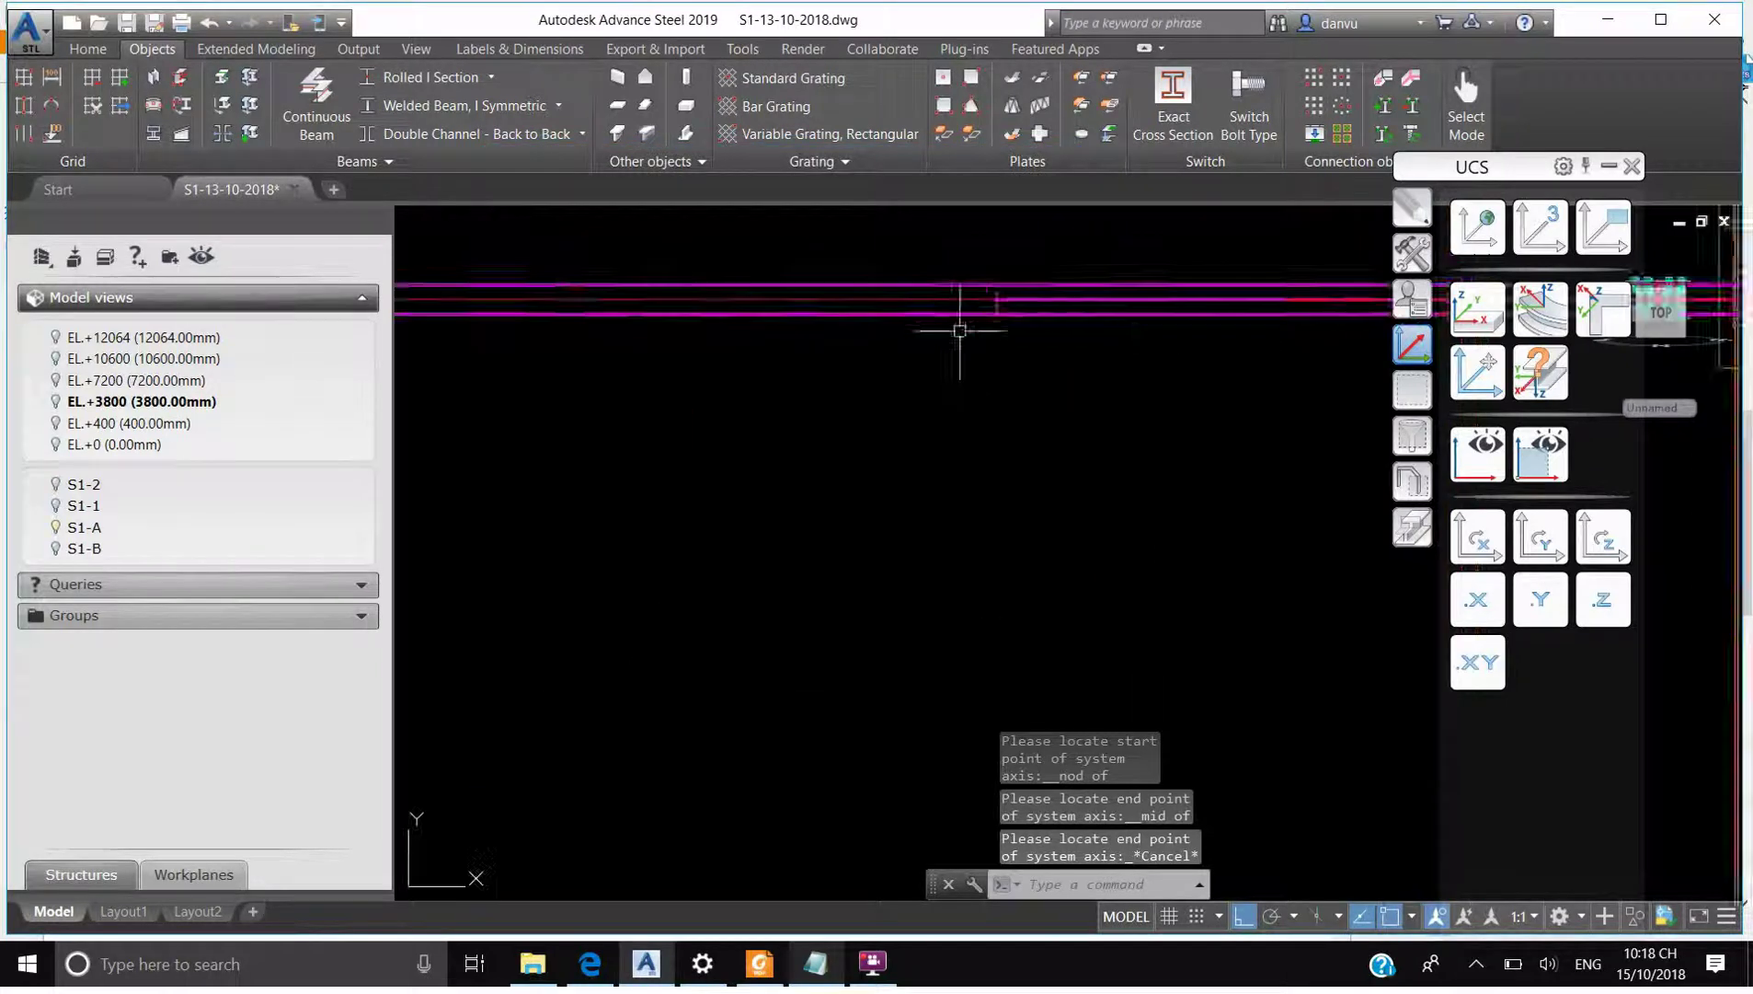
{"action": "type", "text": "e"}
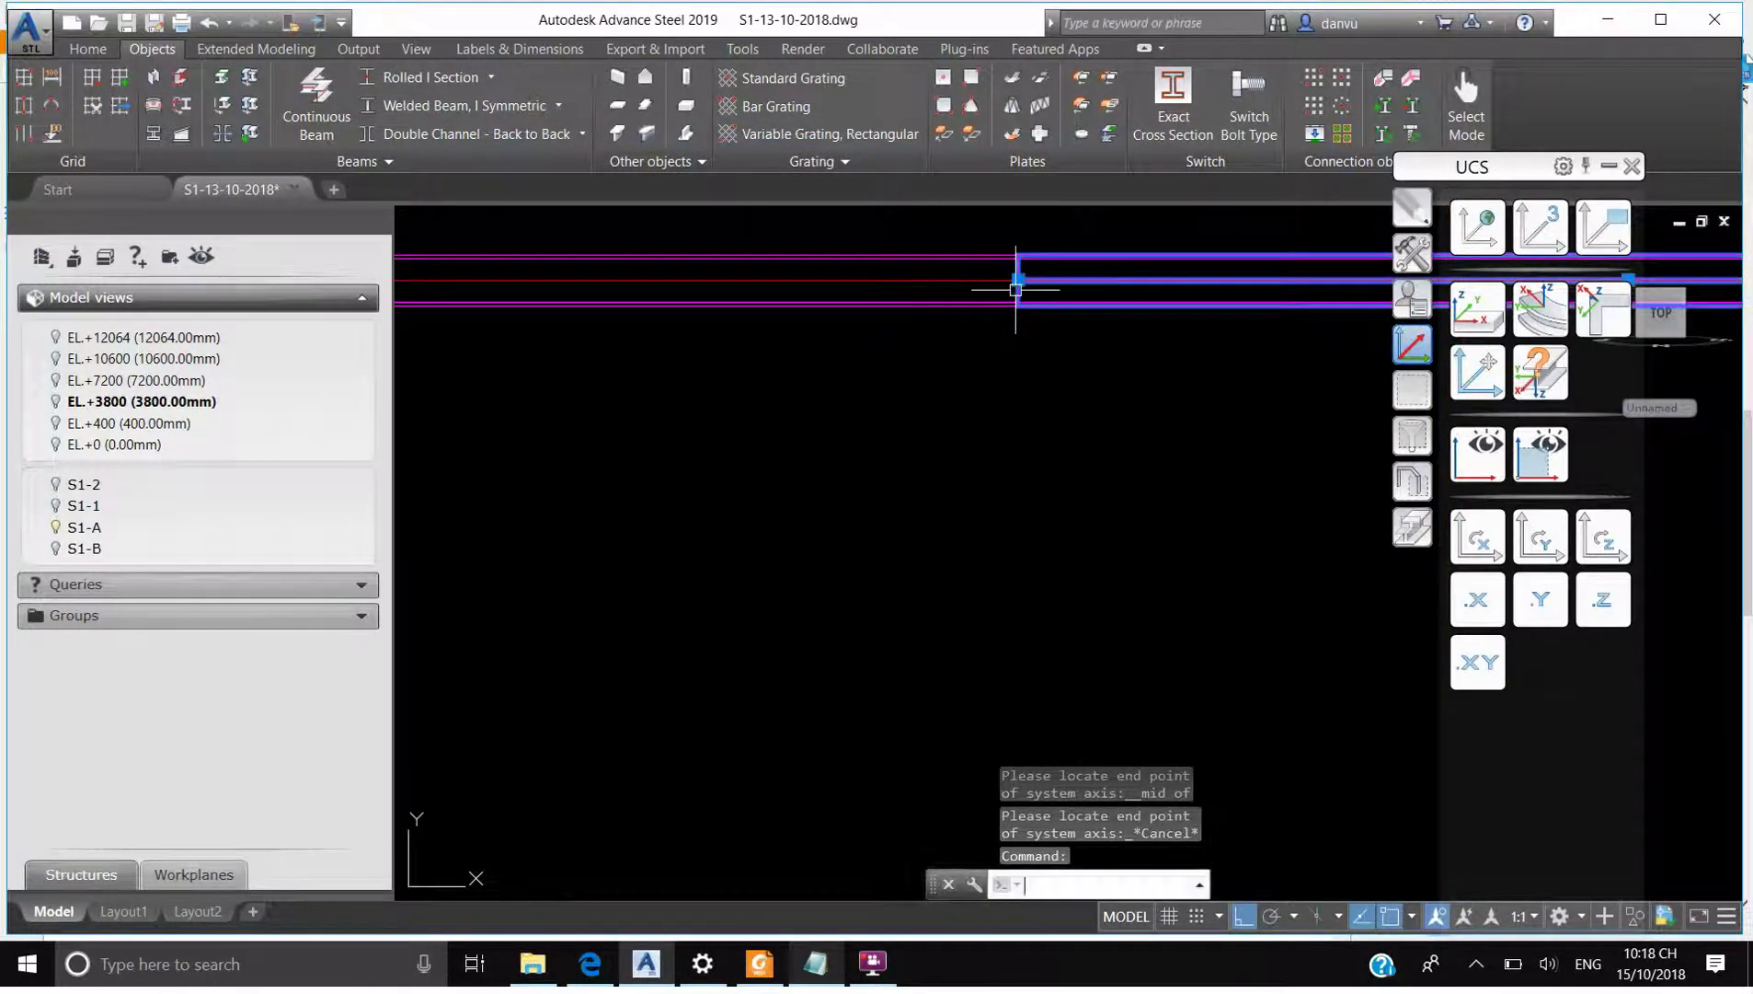
{"action": "key", "text": "Return"}
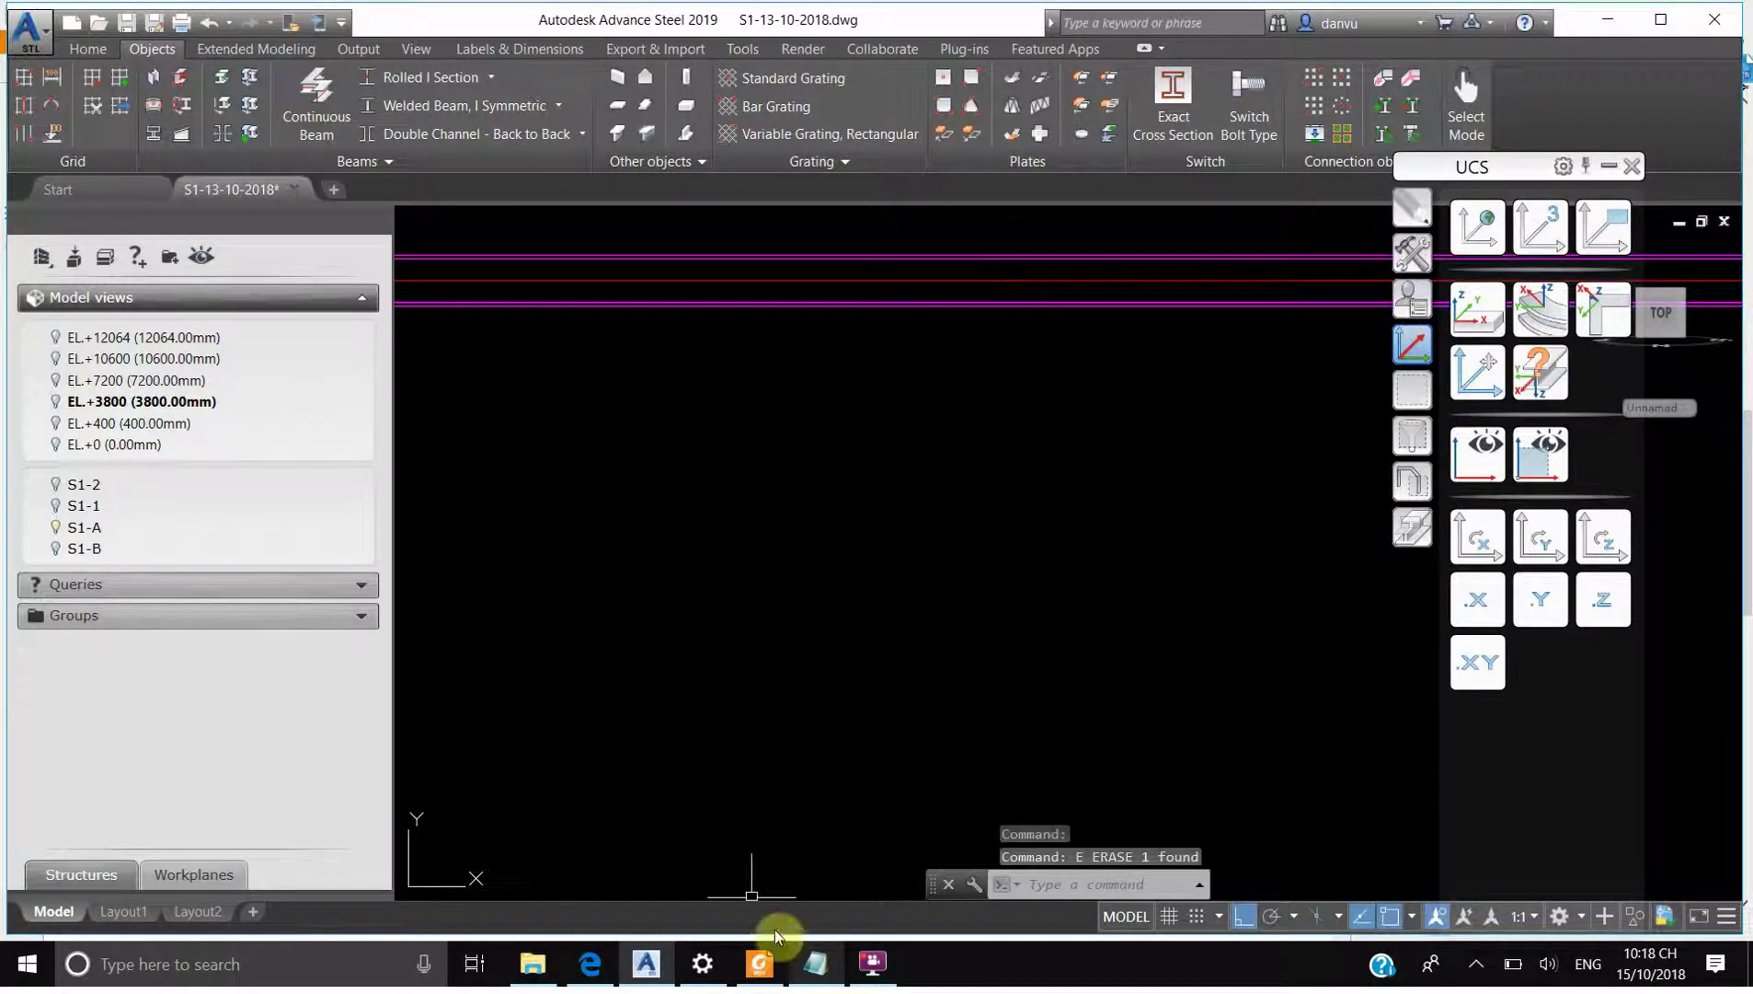
Switch to Notepad and add the line "NOTE : DEACTIVE EL.+3800 FIRST" below the bracing beam task
{"action": "left_click", "coordinate": [819, 973]}
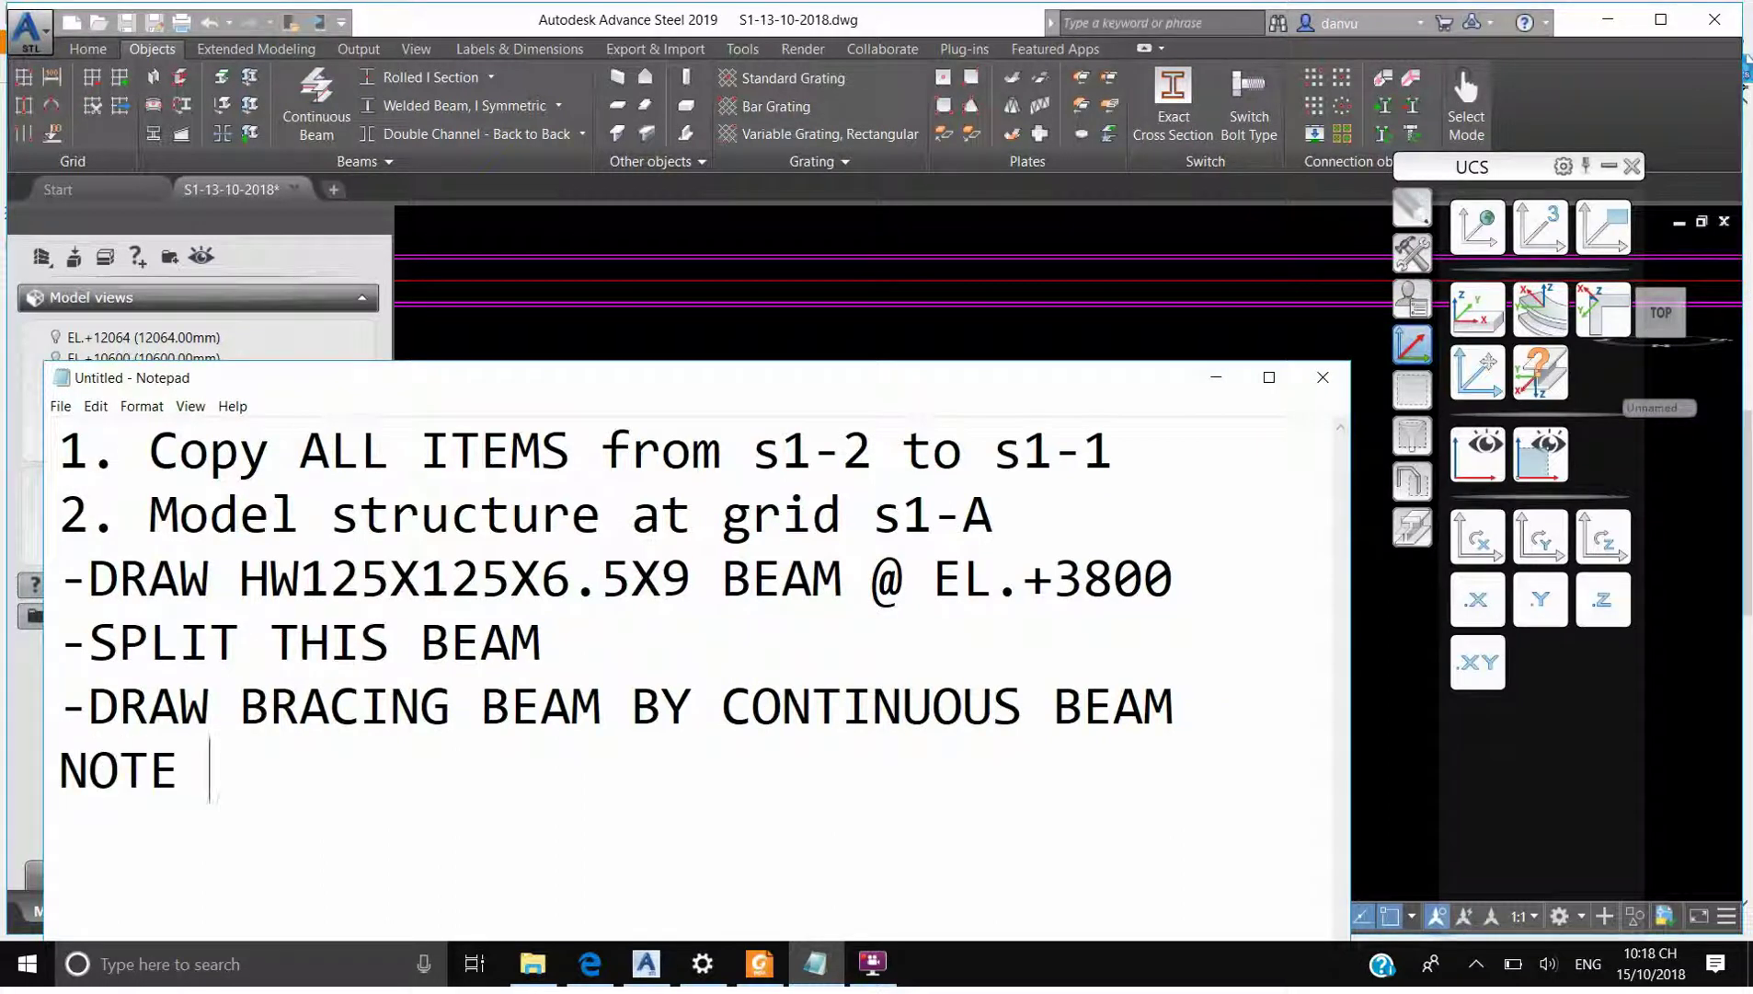
{"action": "left_click_drag", "start_coordinate": [599, 382], "coordinate": [905, 372]}
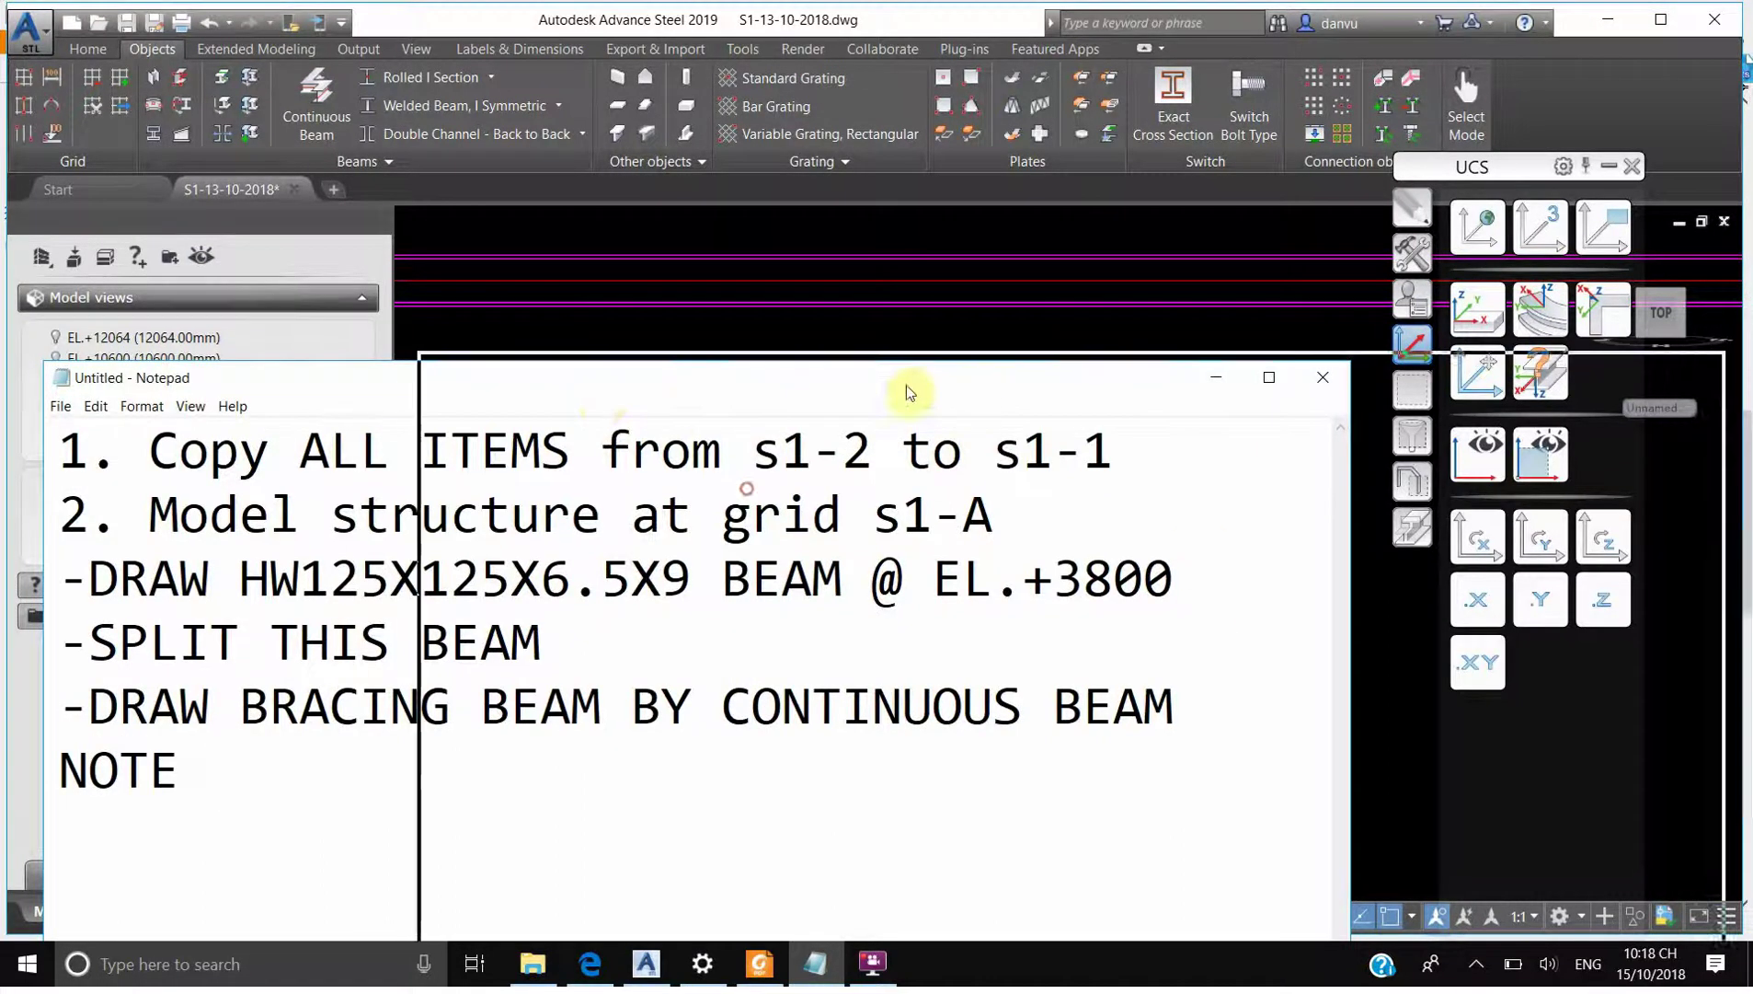
{"action": "right_click", "coordinate": [139, 402]}
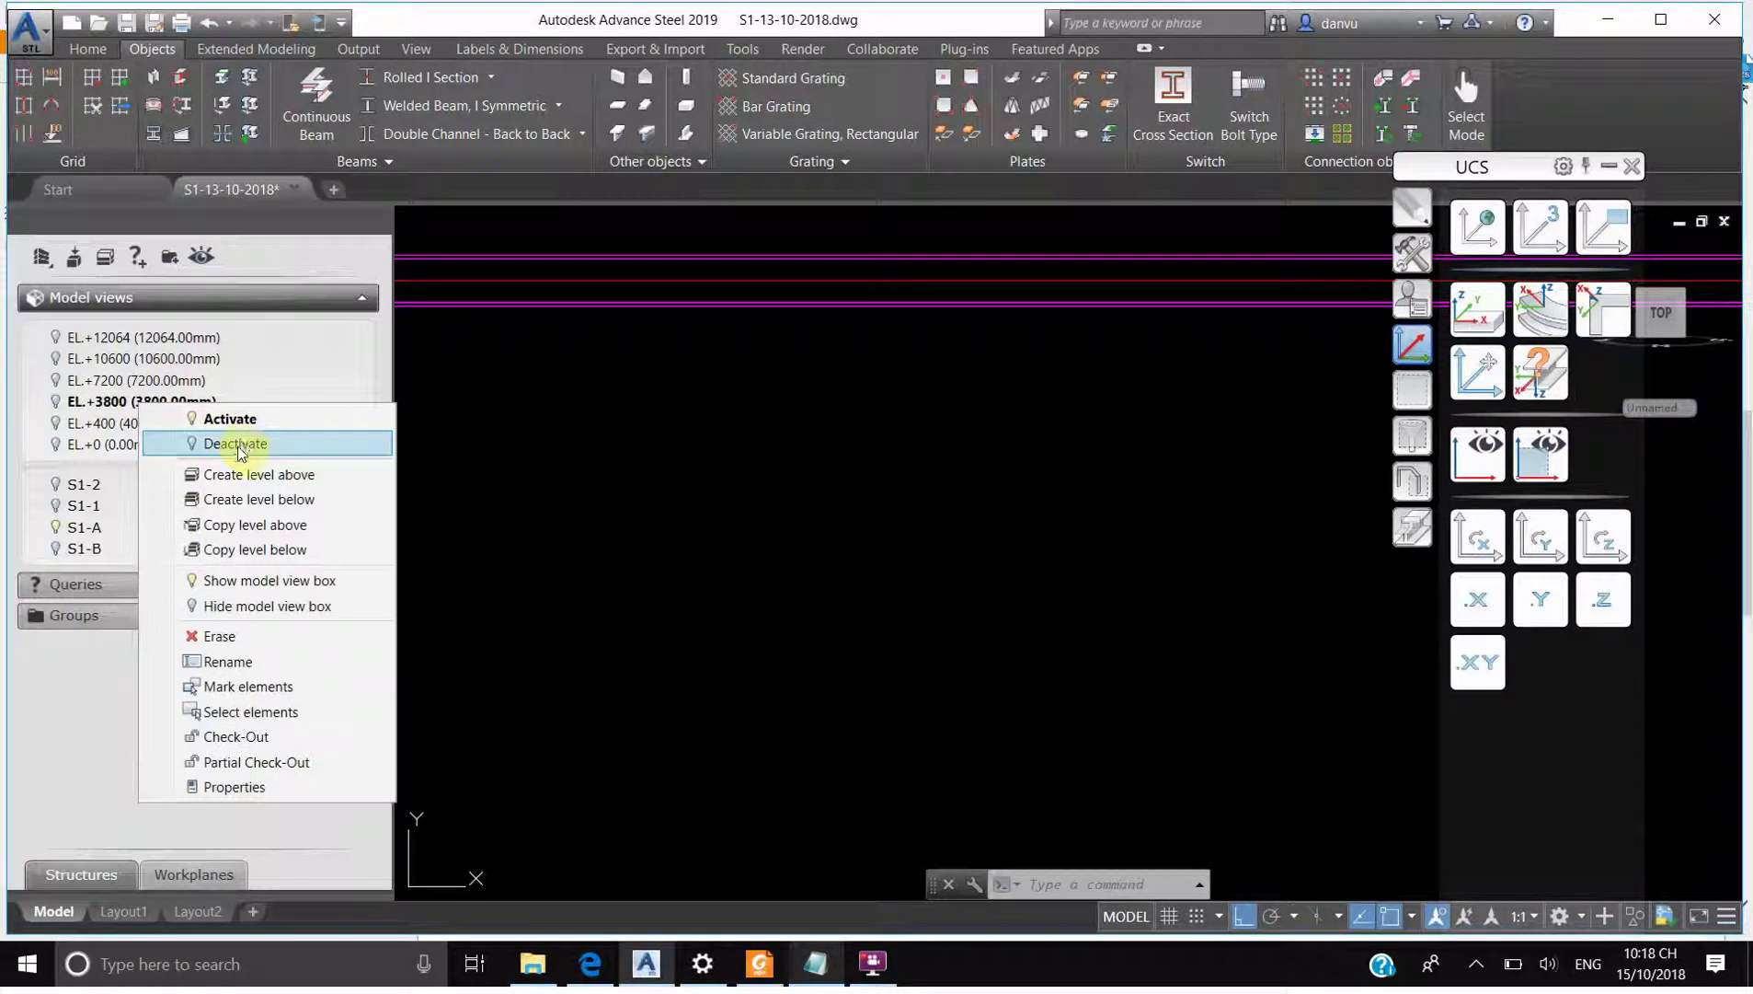
{"action": "left_click", "coordinate": [815, 963]}
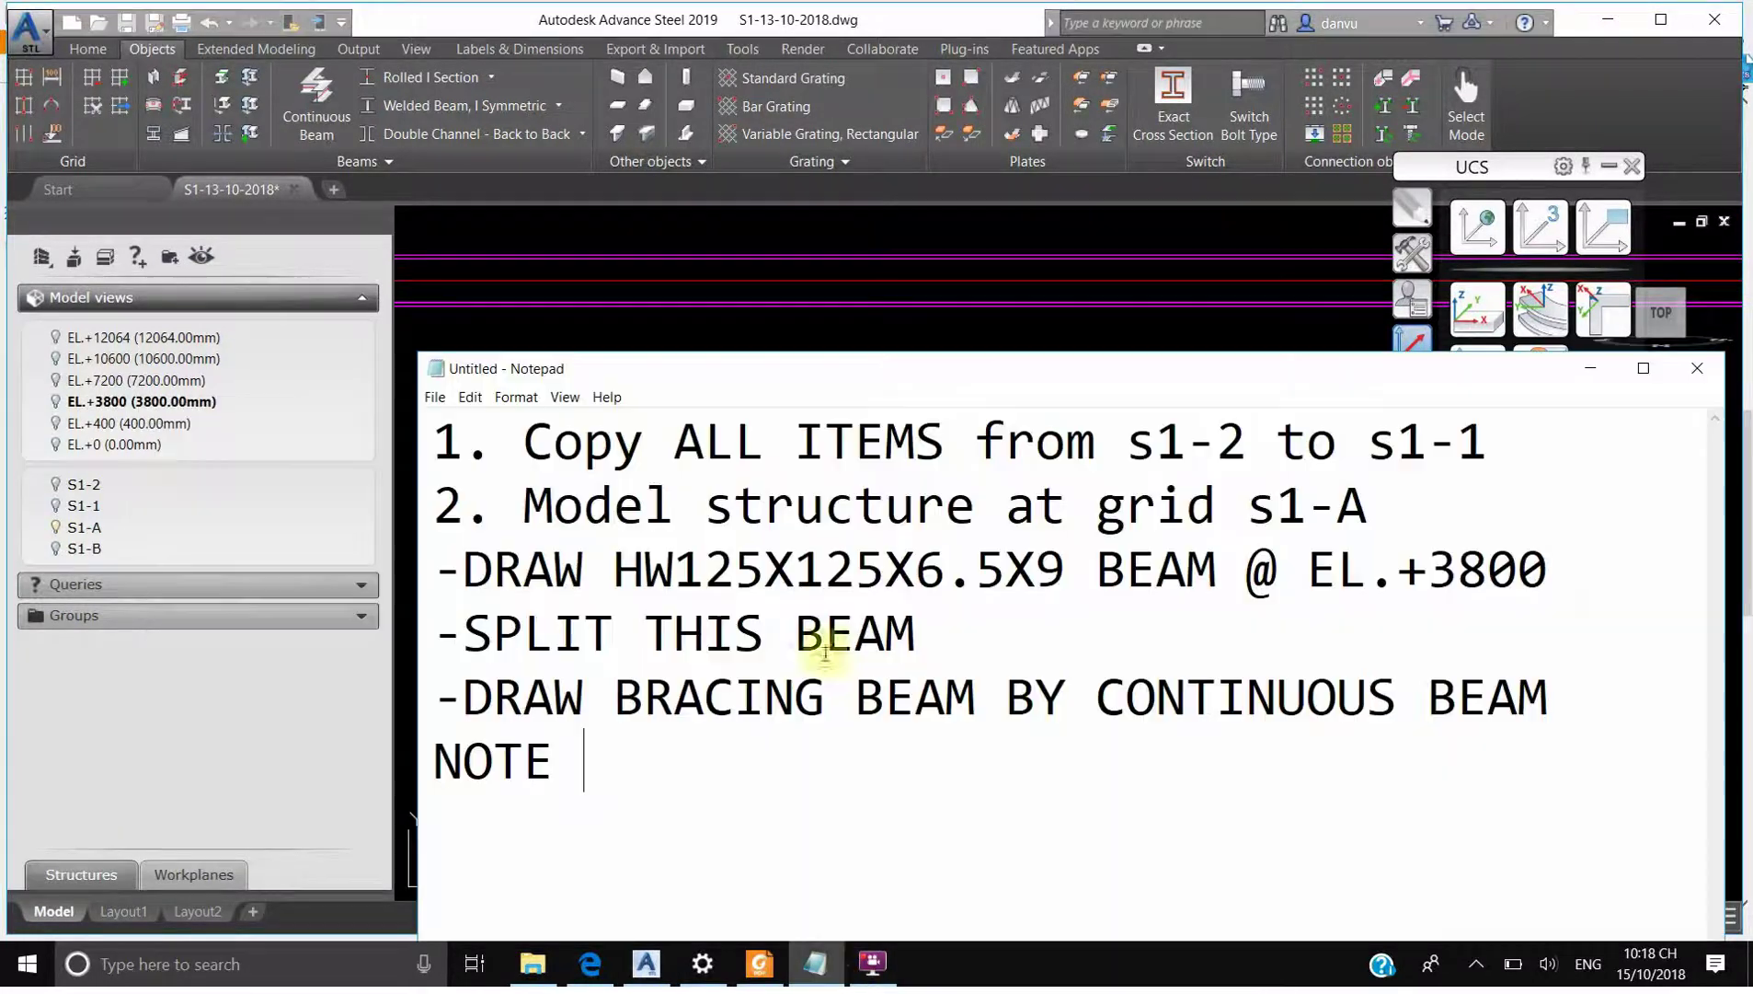
{"action": "type", "text": ": DE"}
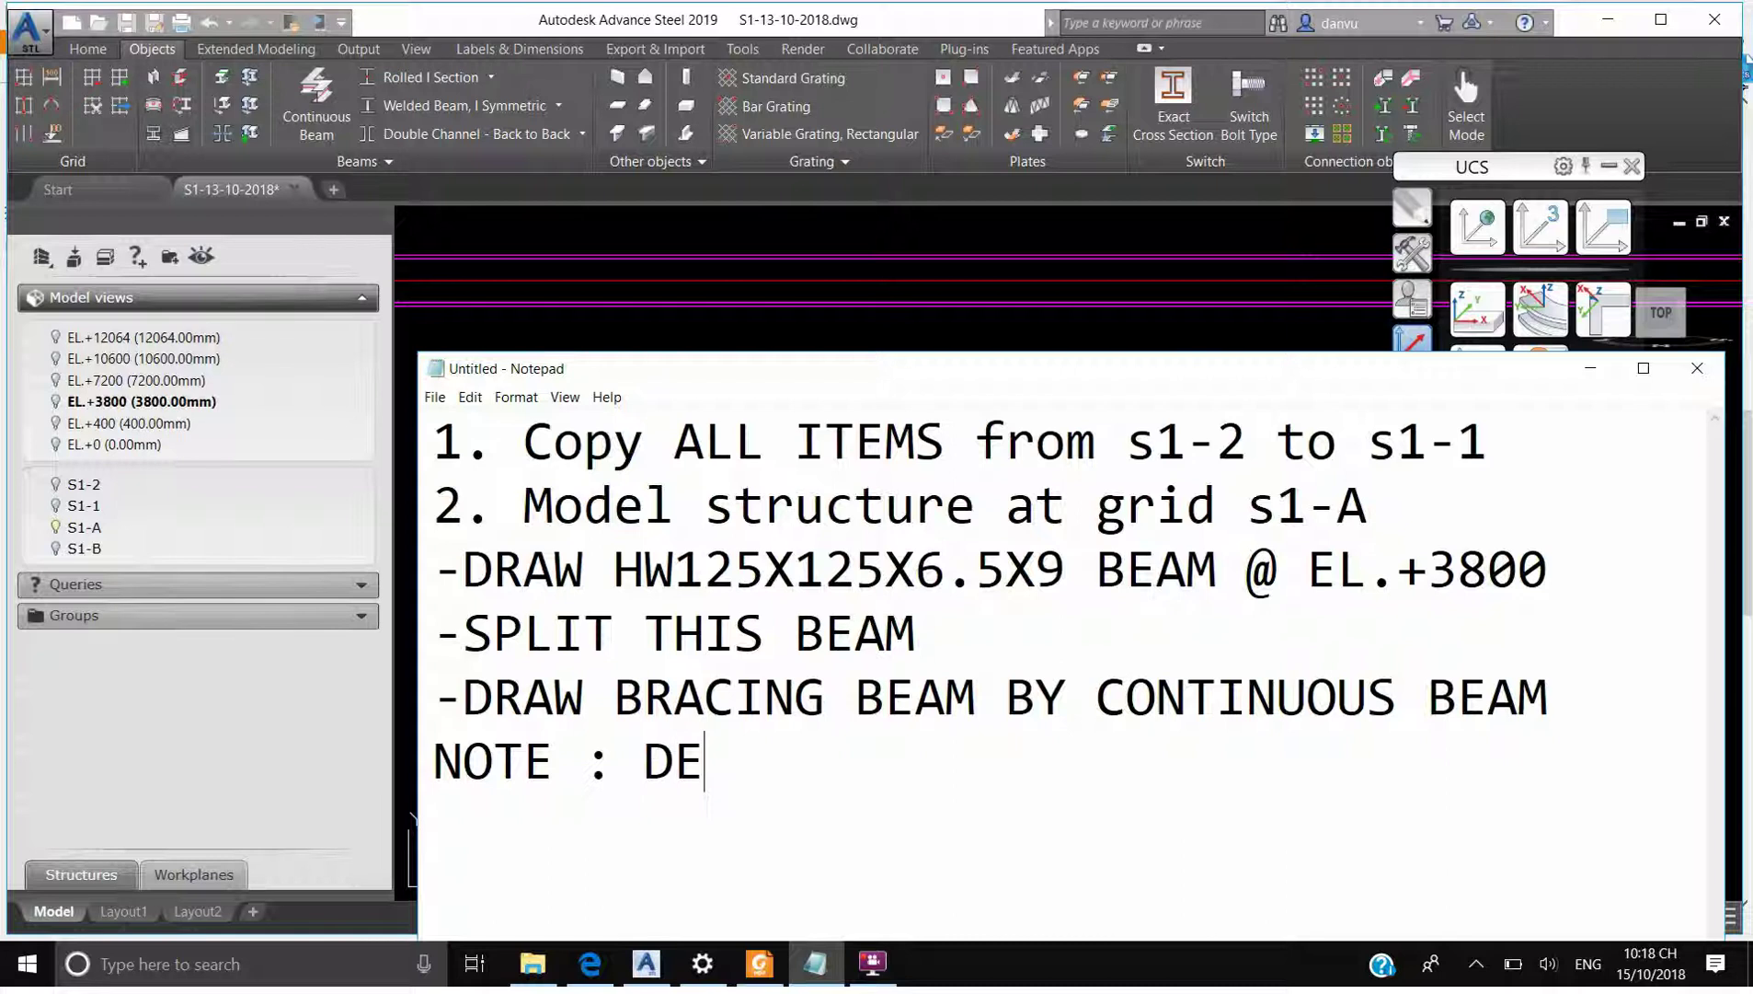
{"action": "type", "text": "ACTIVE EL.+3"}
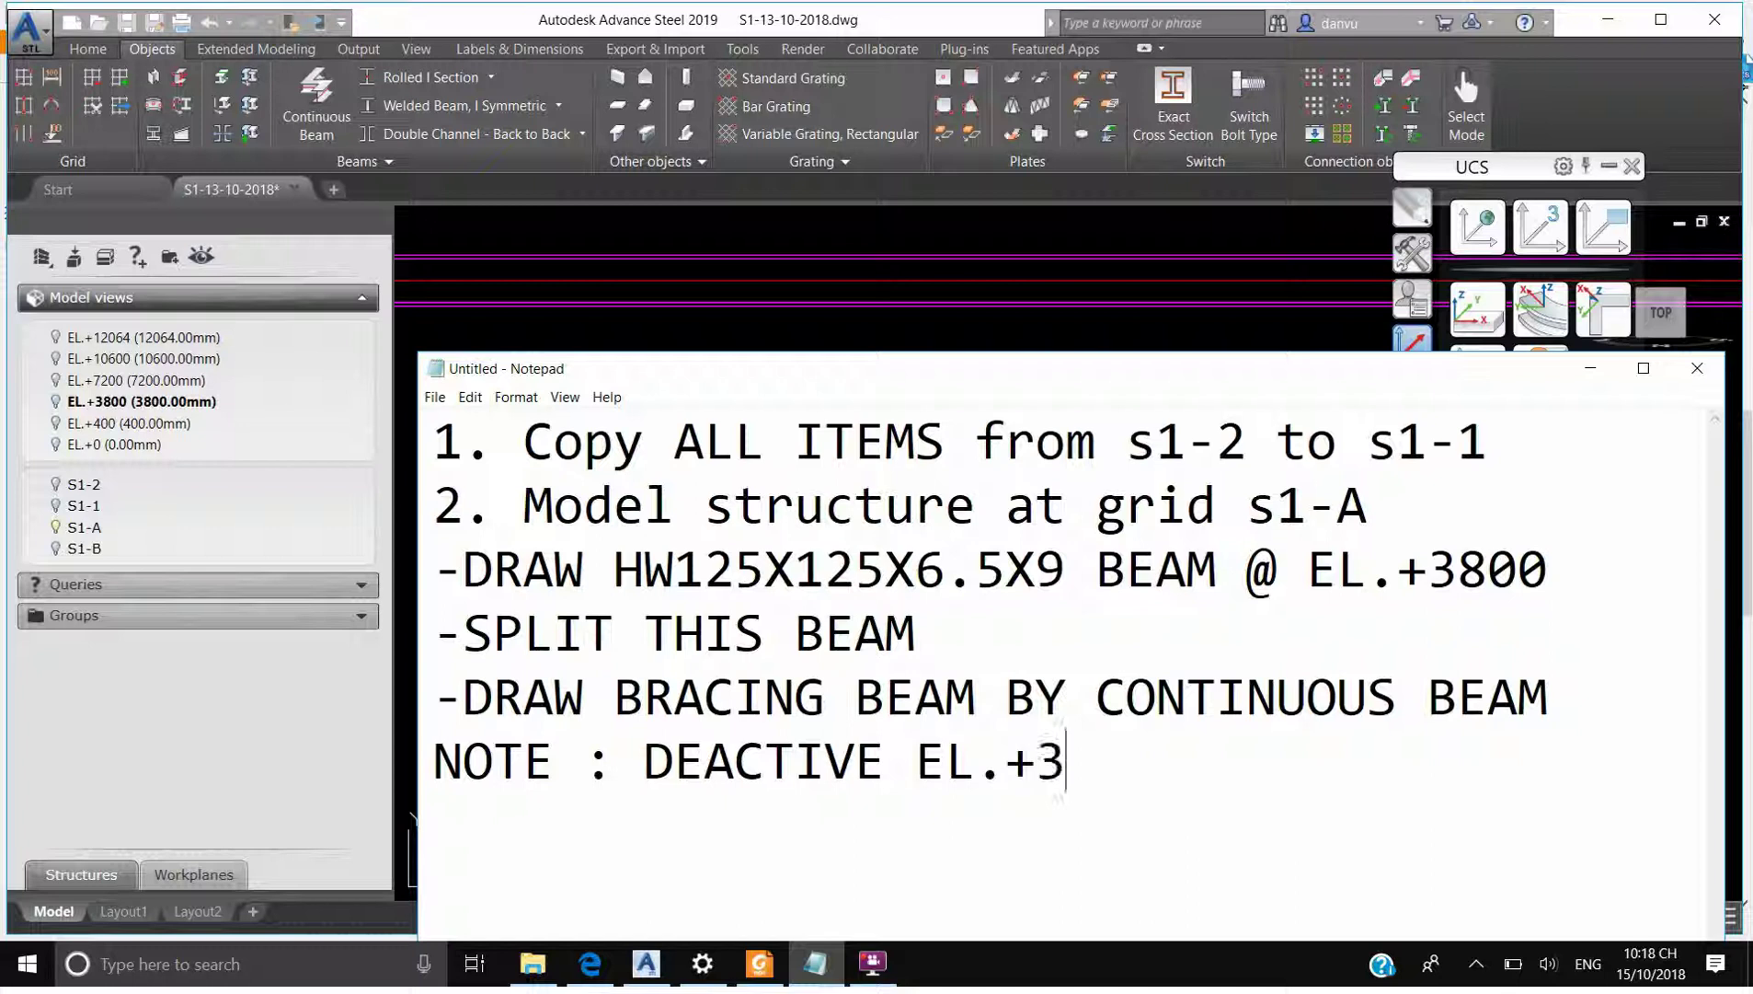
{"action": "type", "text": "FIRST"}
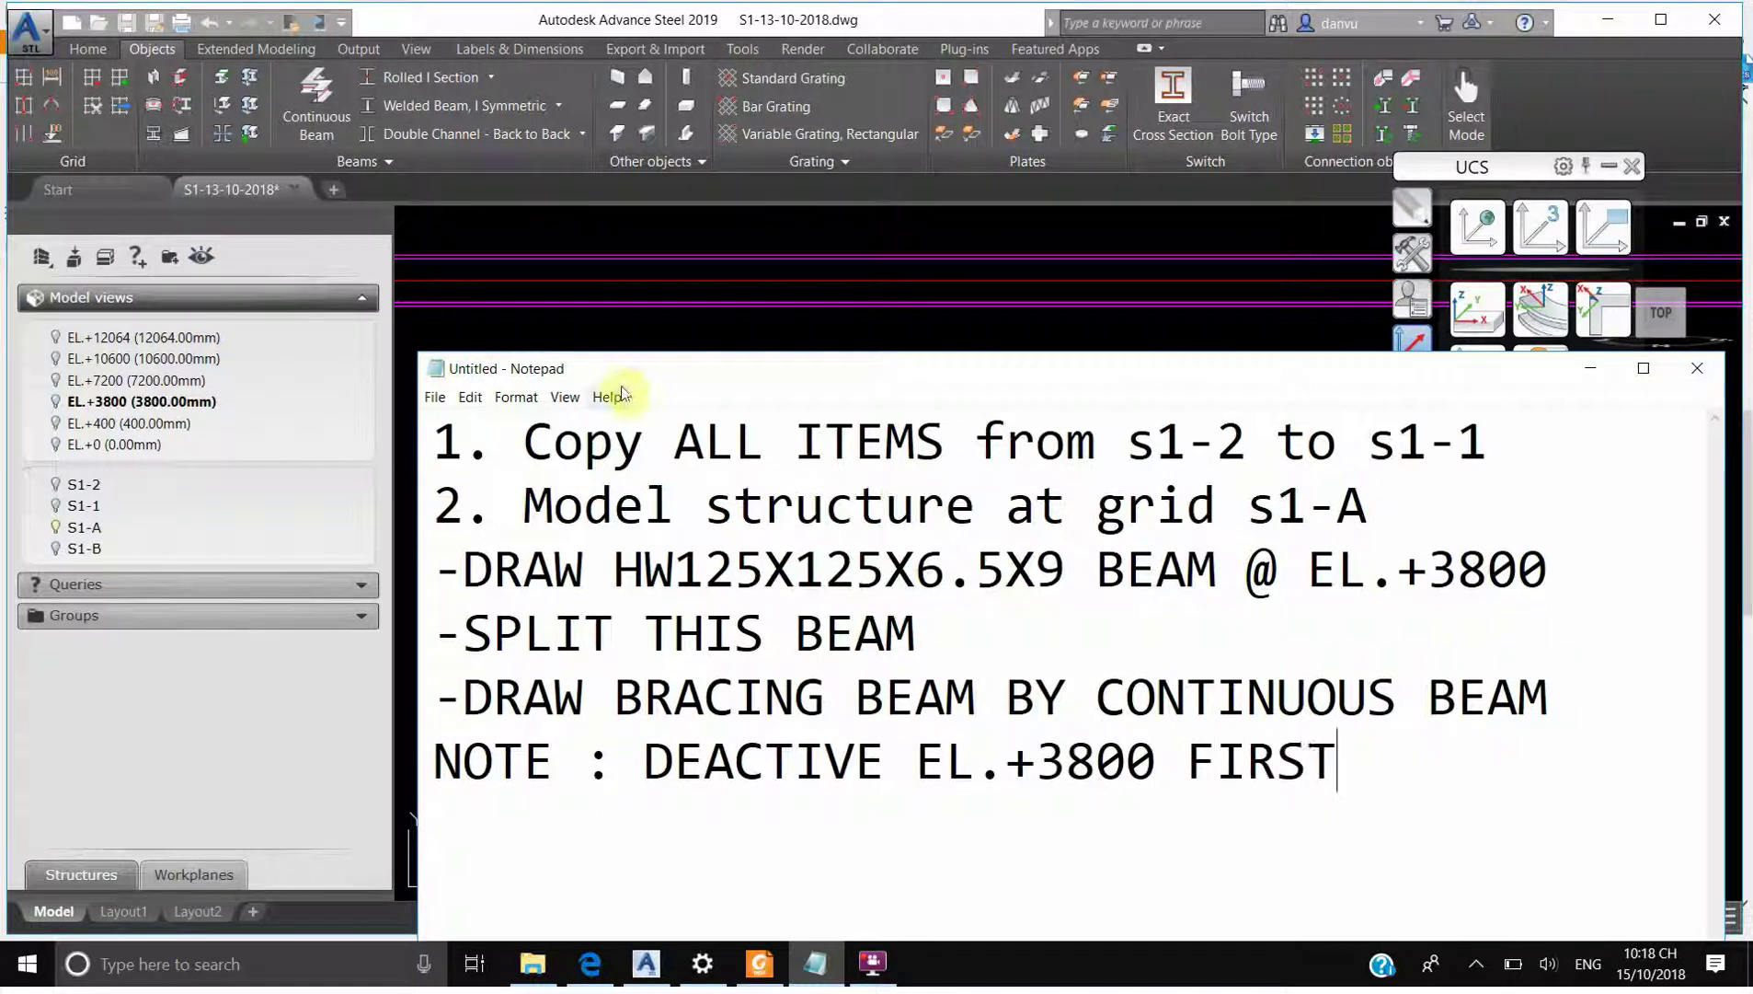
Switch back to Advance Steel and deactivate the EL.+3800 level in the model views
{"action": "left_click", "coordinate": [631, 342]}
{"action": "right_click", "coordinate": [130, 502]}
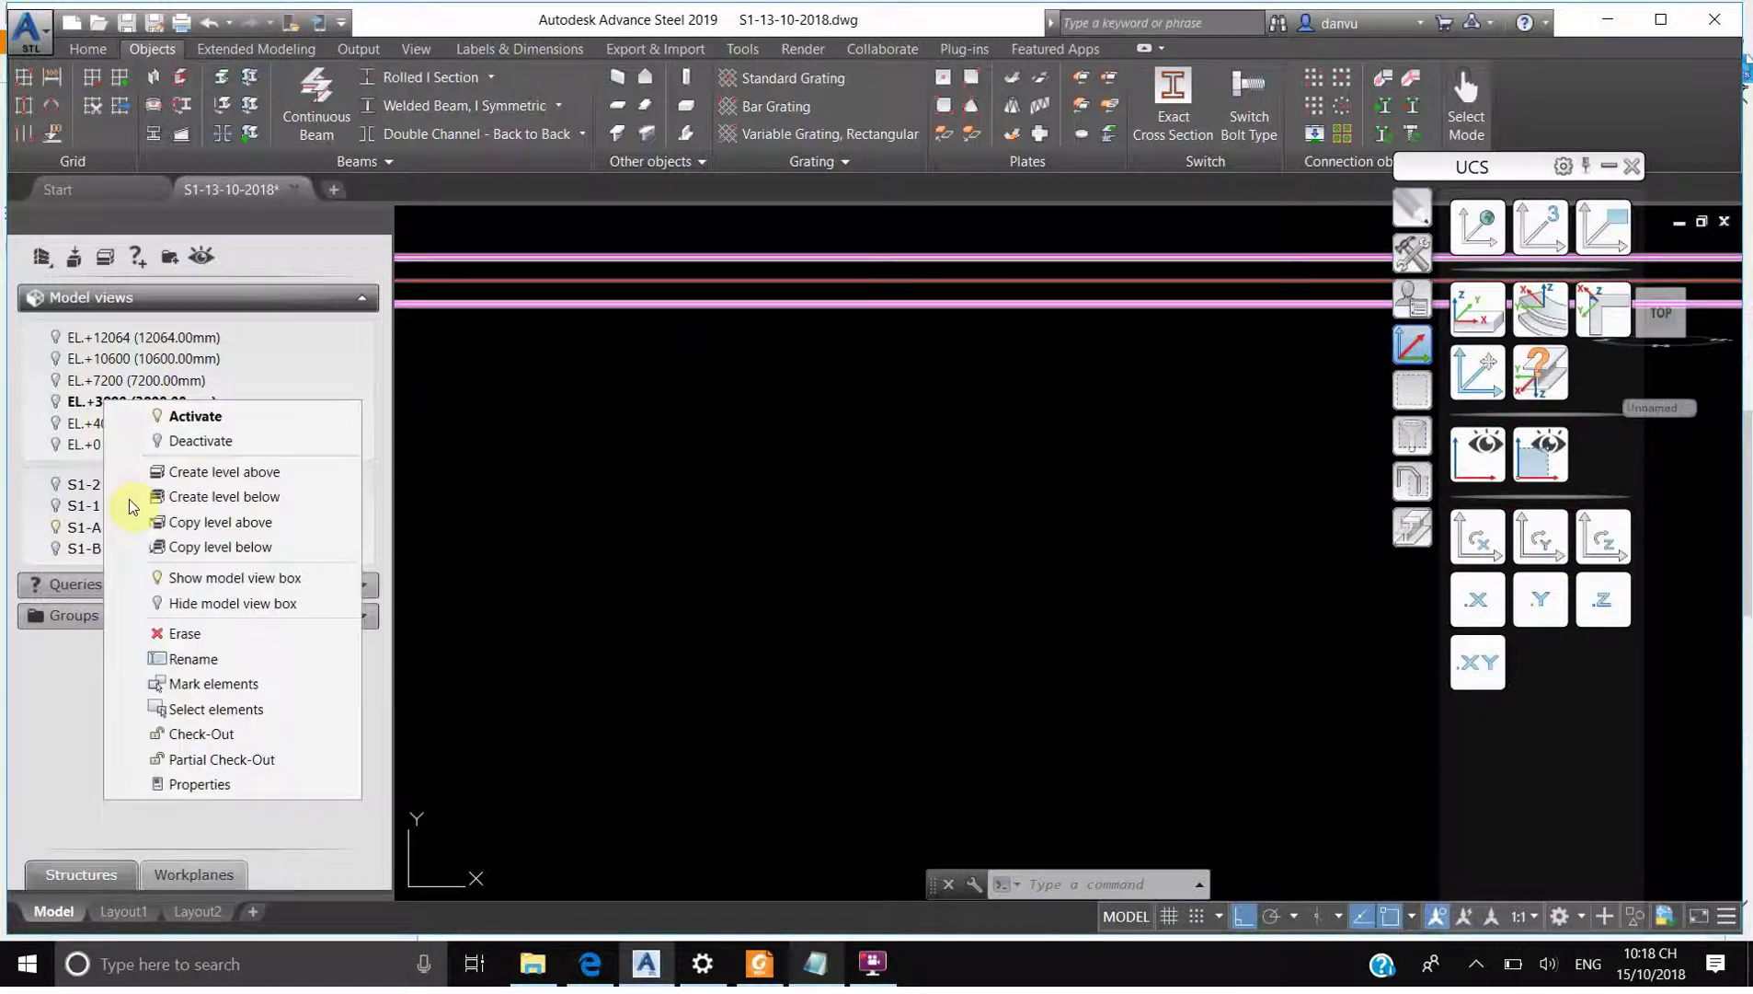
{"action": "left_click", "coordinate": [193, 442]}
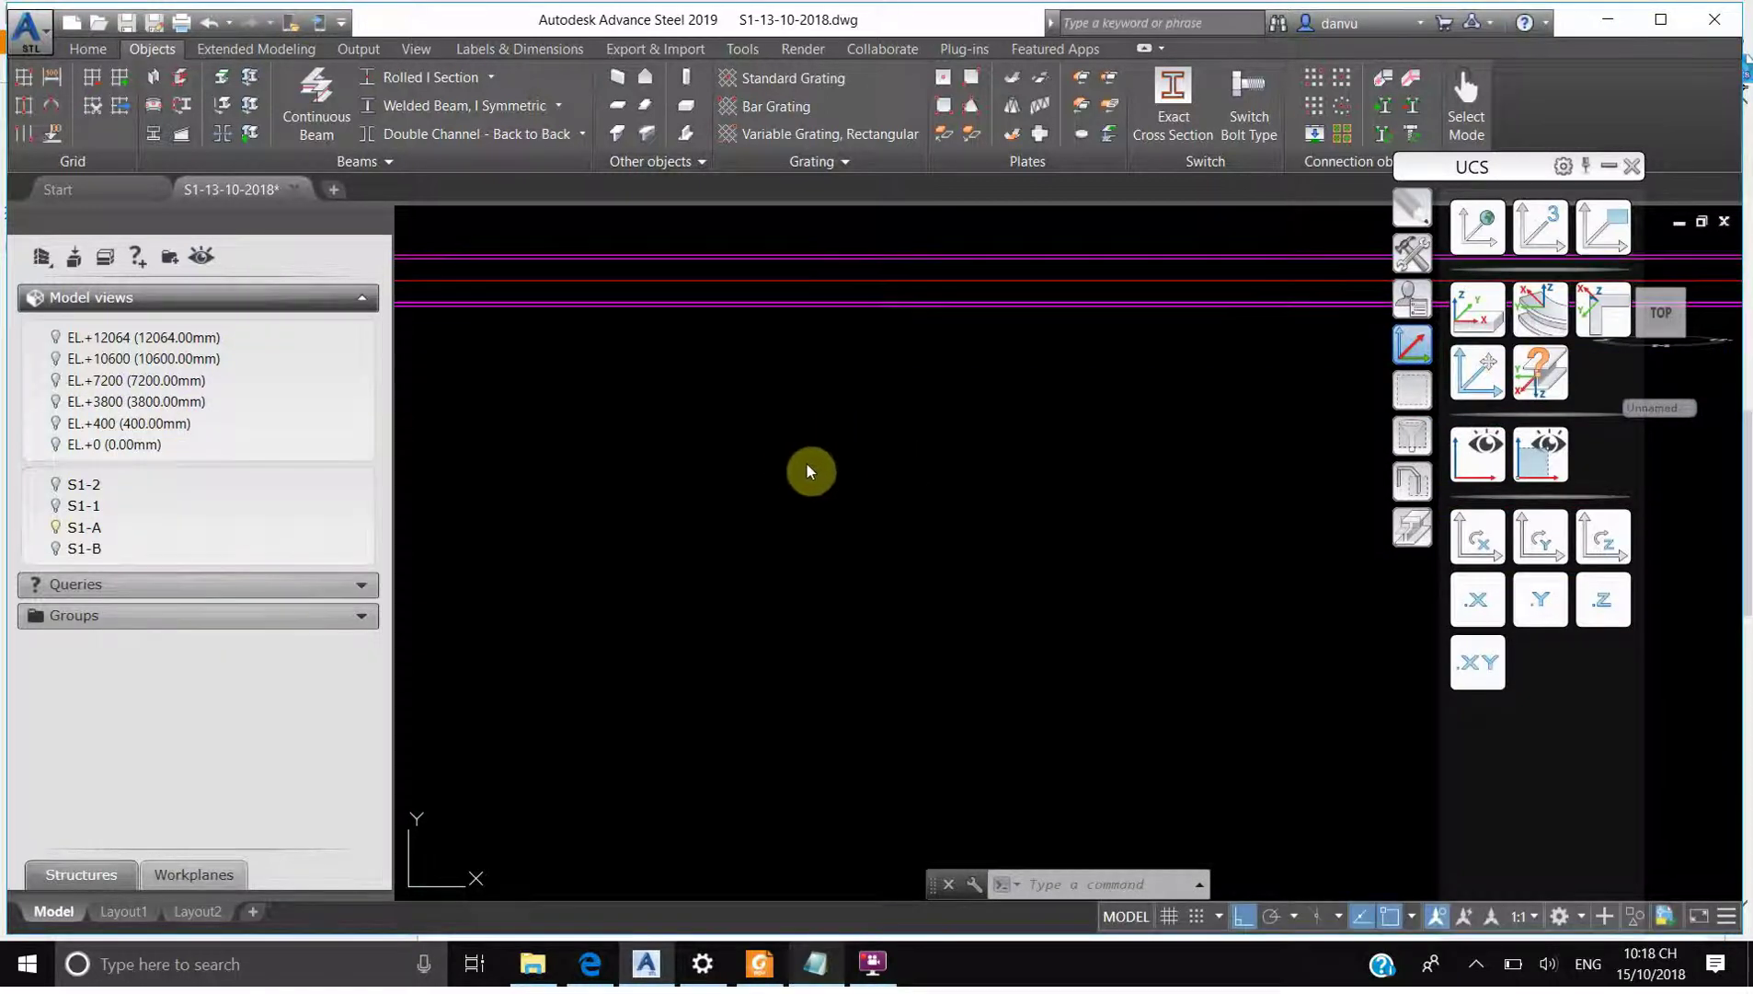
{"action": "left_click", "coordinate": [928, 462]}
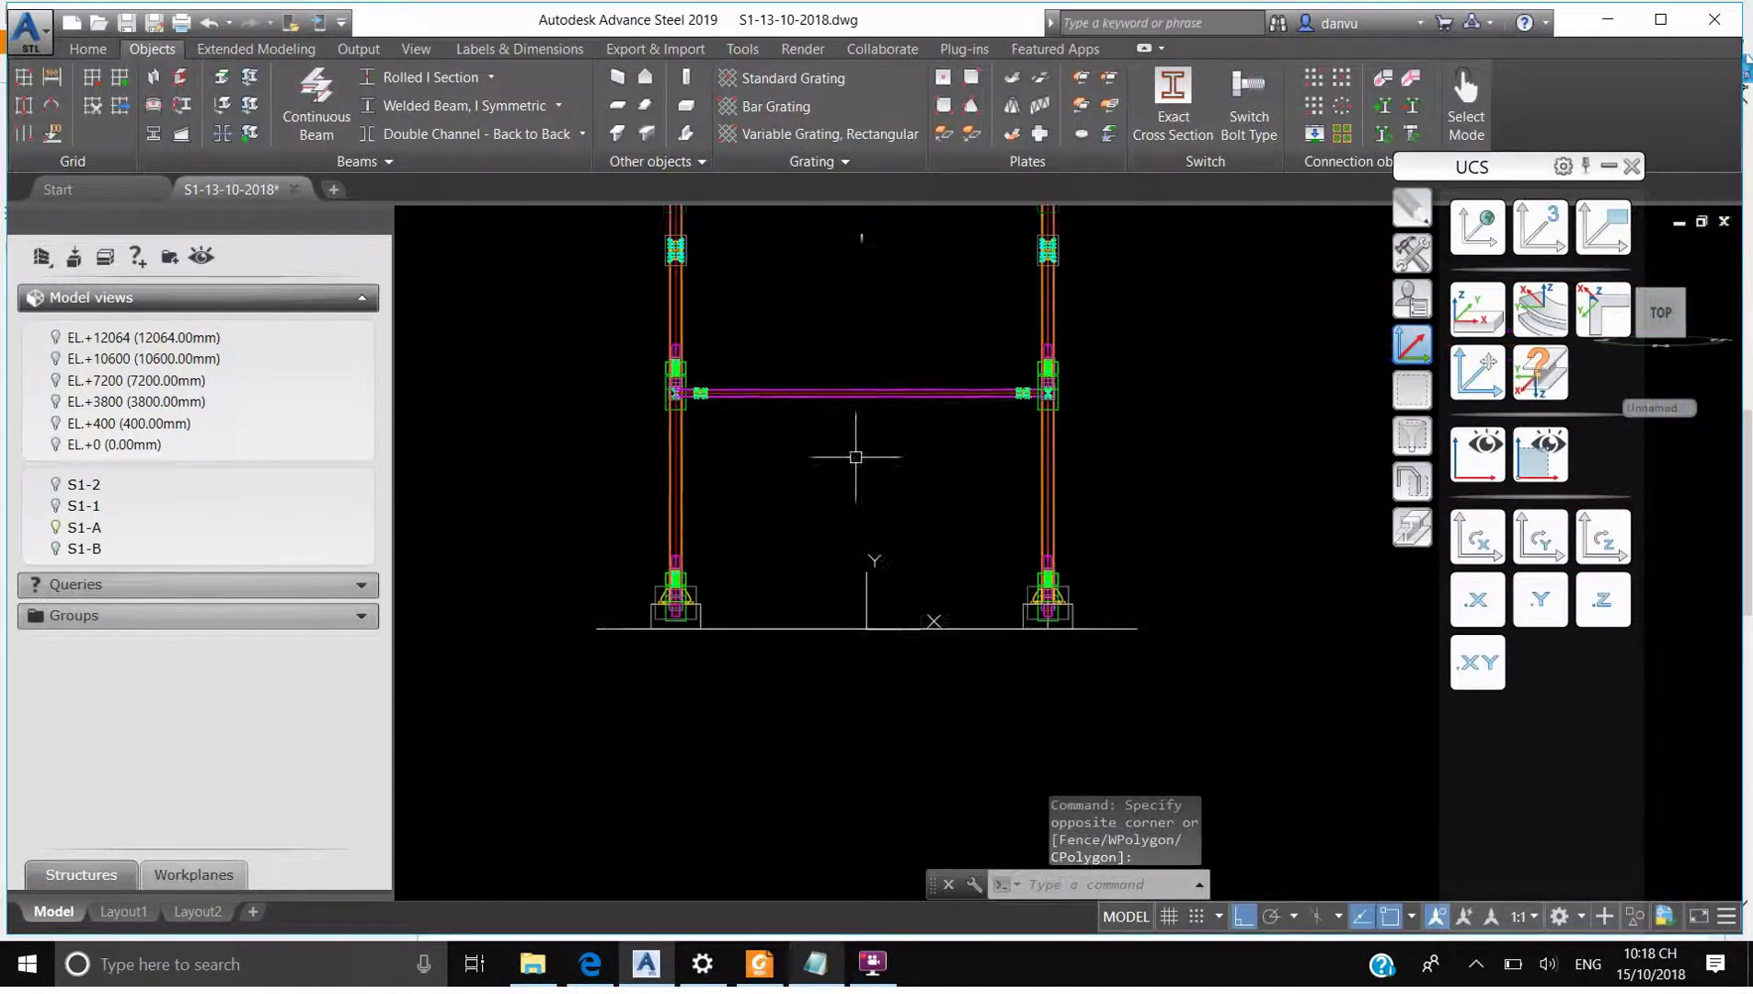
Draw a continuous beam from the node at the right column's base to the midpoint of the EL.+3800 beam
{"action": "scroll", "coordinate": [828, 451], "scroll_direction": "down", "scroll_amount": 2}
{"action": "left_click", "coordinate": [316, 92]}
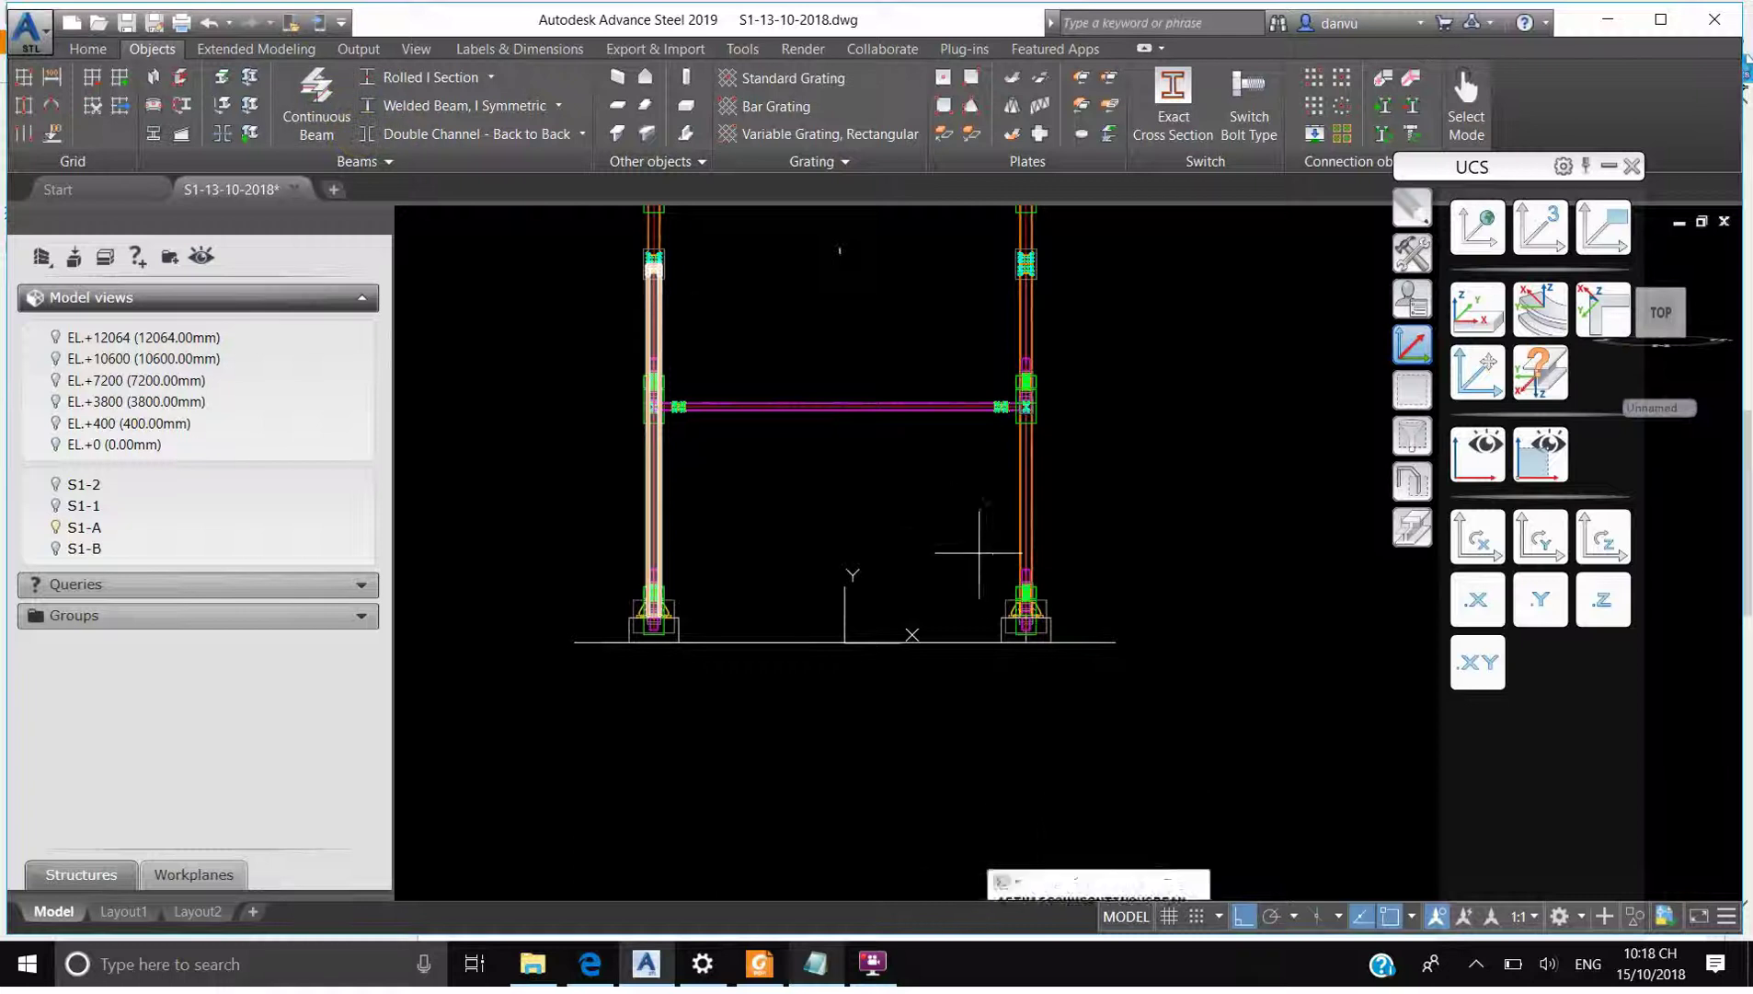
{"action": "scroll", "coordinate": [1025, 603], "scroll_direction": "up", "scroll_amount": 4}
{"action": "right_click", "coordinate": [800, 544], "text": "shift"}
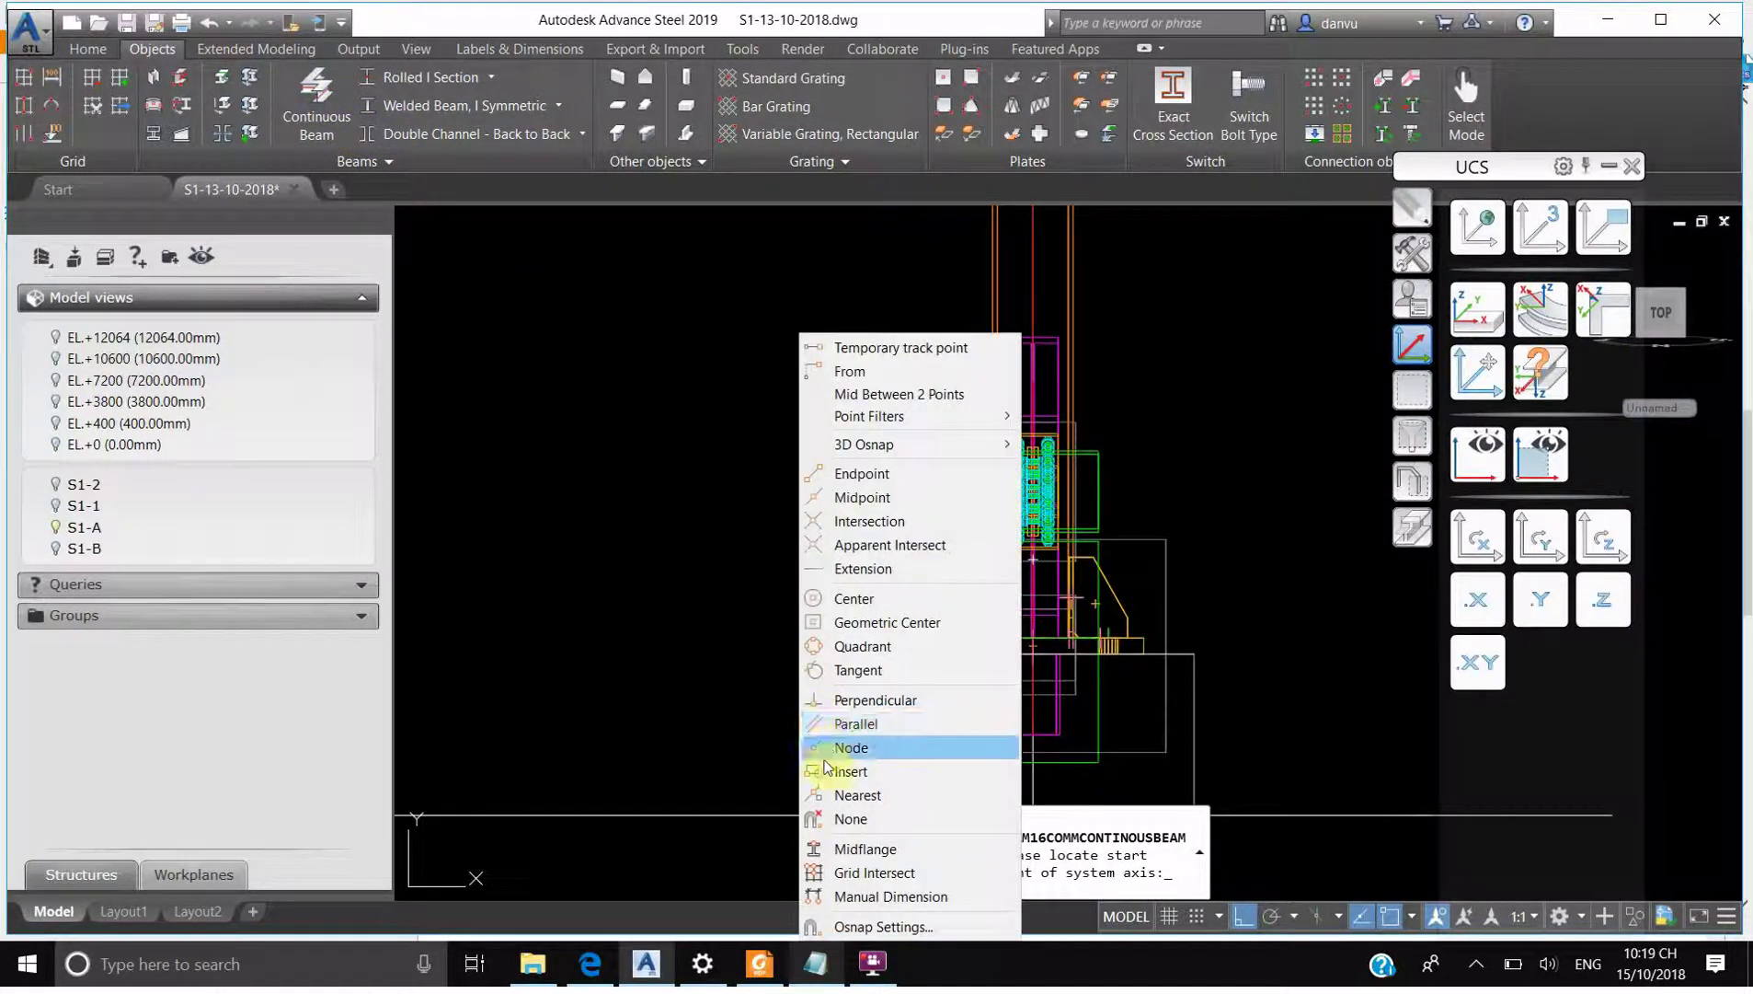
{"action": "left_click", "coordinate": [847, 750]}
{"action": "left_click", "coordinate": [1033, 652]}
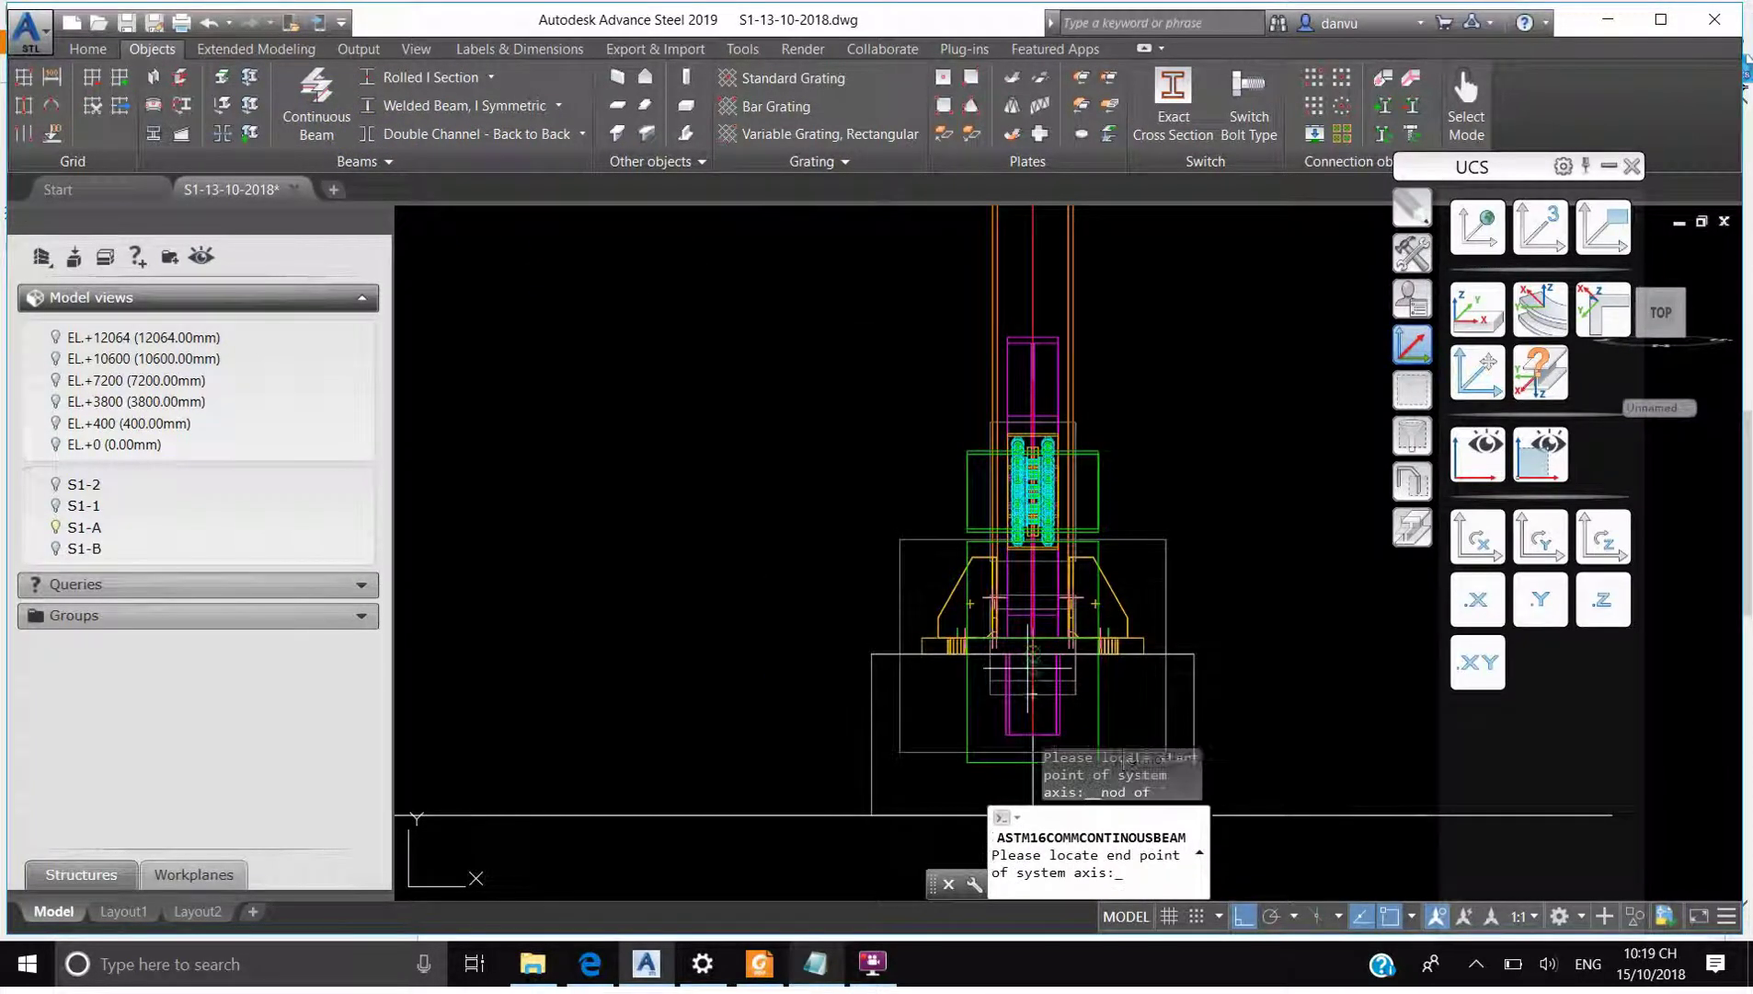
{"action": "scroll", "coordinate": [919, 598], "scroll_direction": "down", "scroll_amount": 4}
{"action": "scroll", "coordinate": [800, 432], "scroll_direction": "up", "scroll_amount": 2}
{"action": "right_click", "coordinate": [787, 429], "text": "shift"}
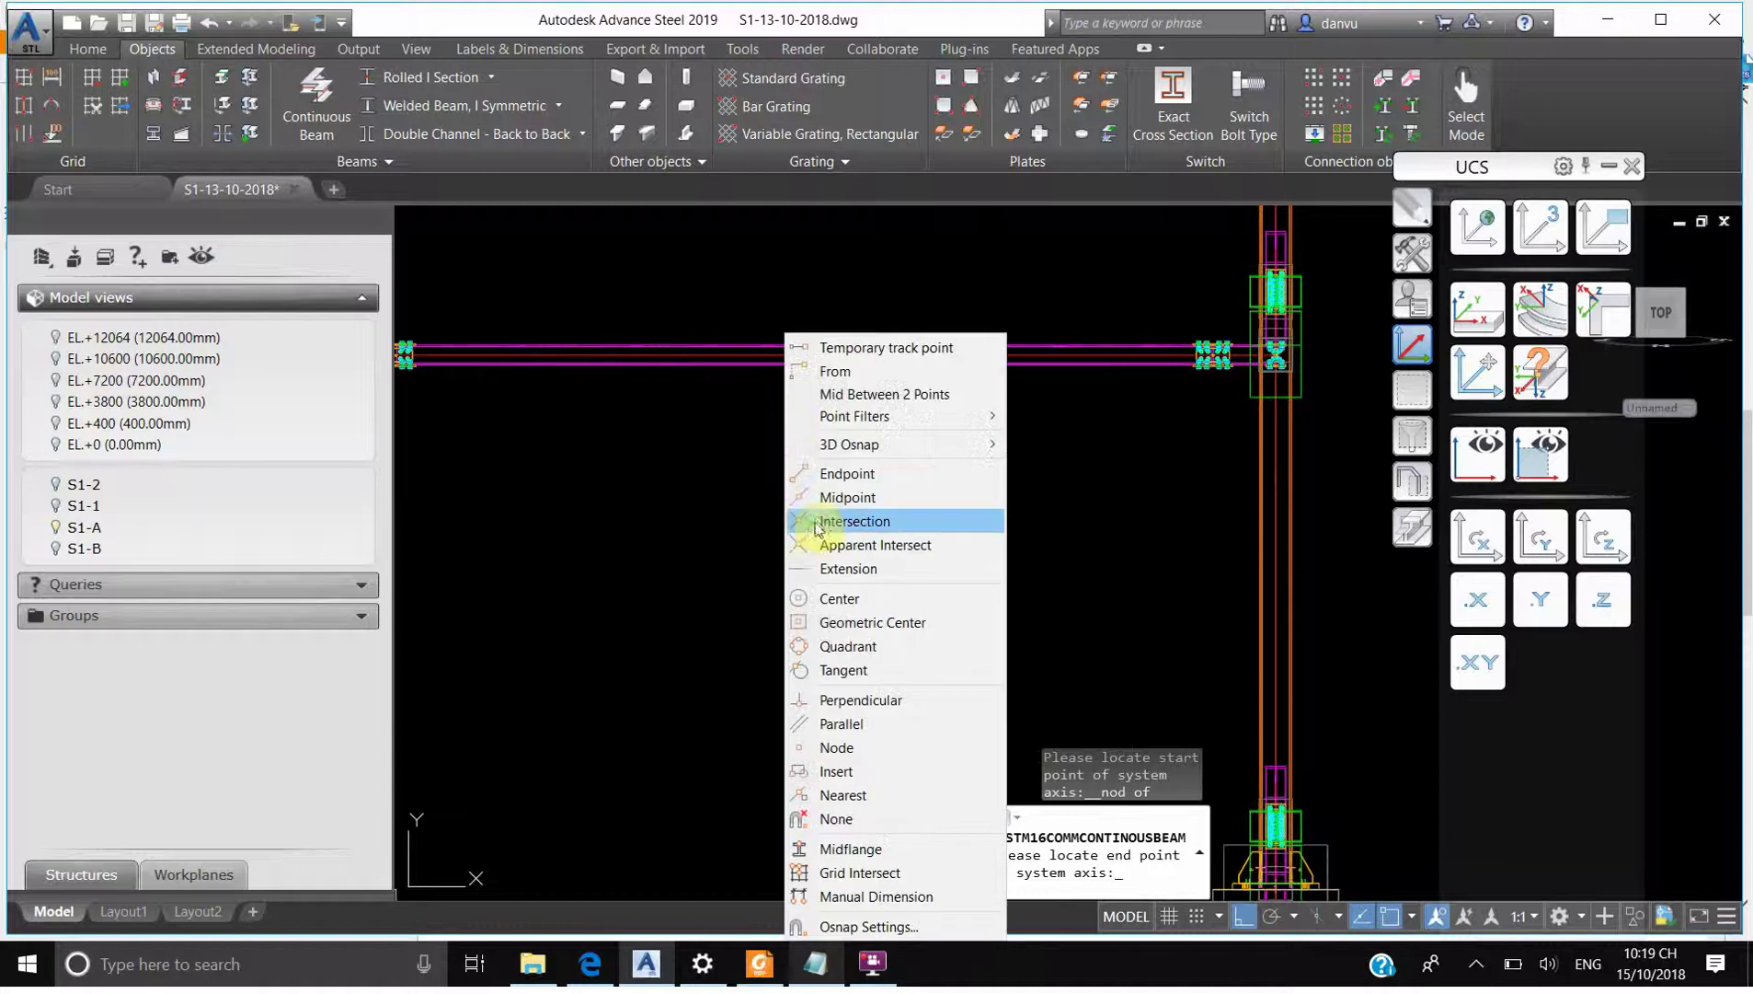
{"action": "left_click", "coordinate": [848, 497]}
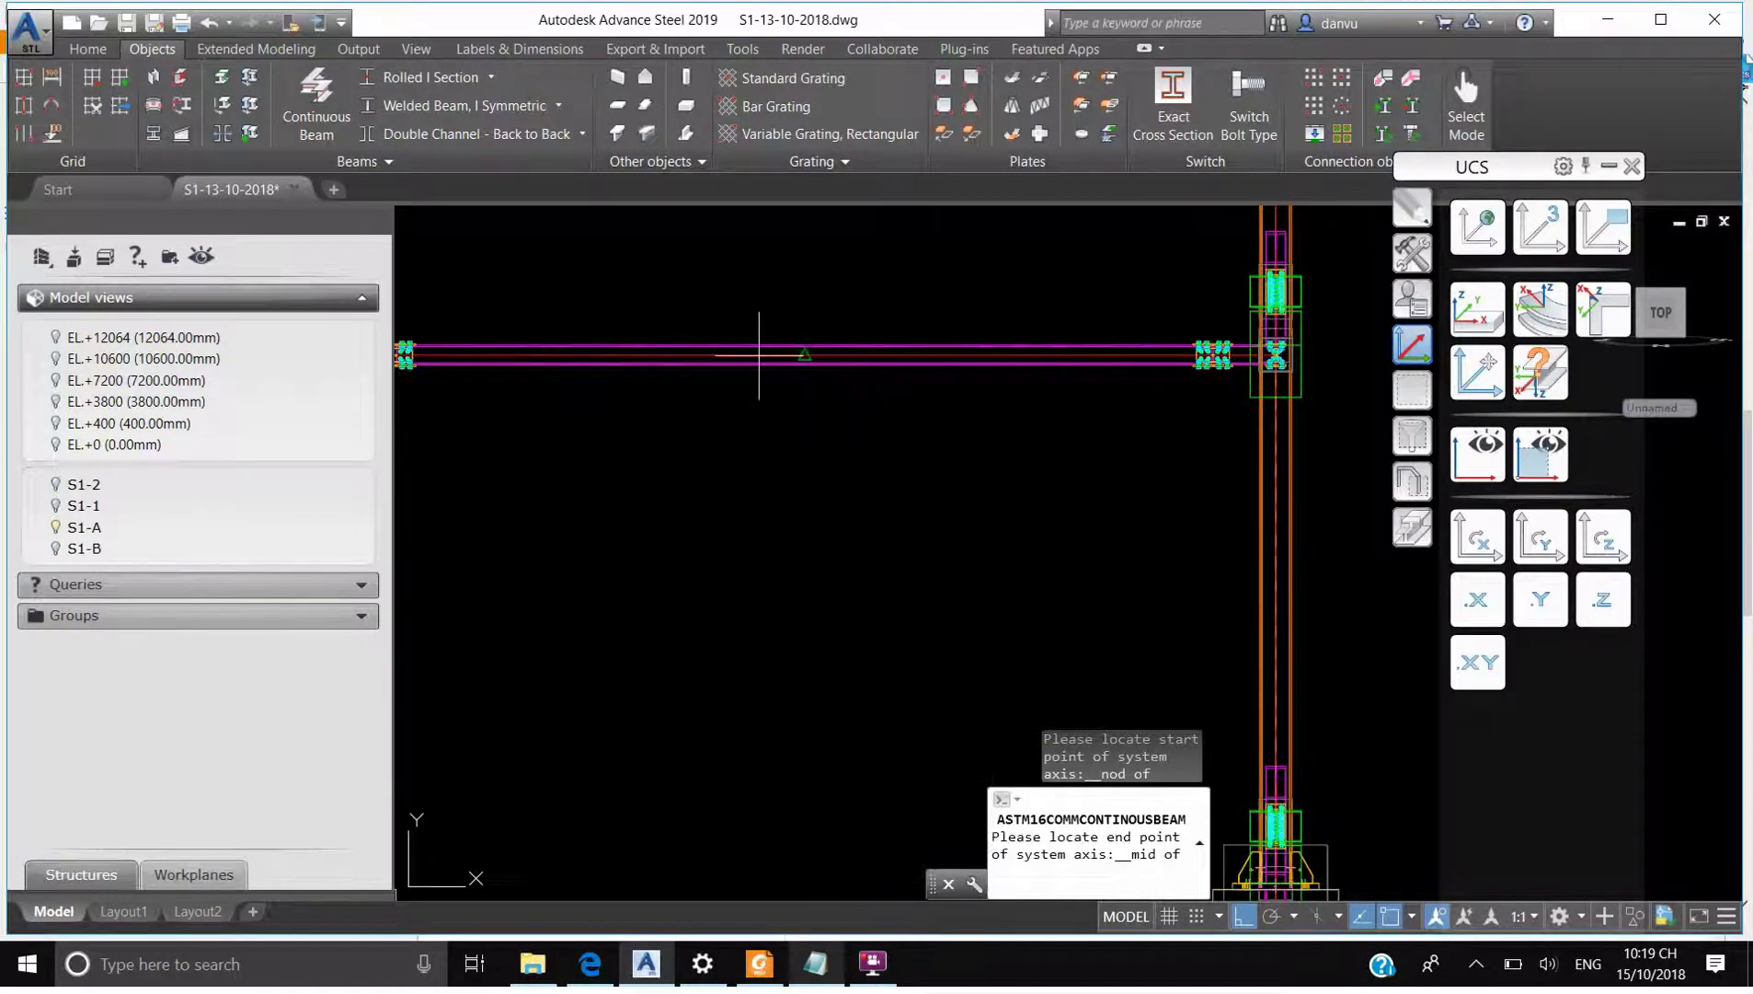
{"action": "left_click", "coordinate": [811, 346]}
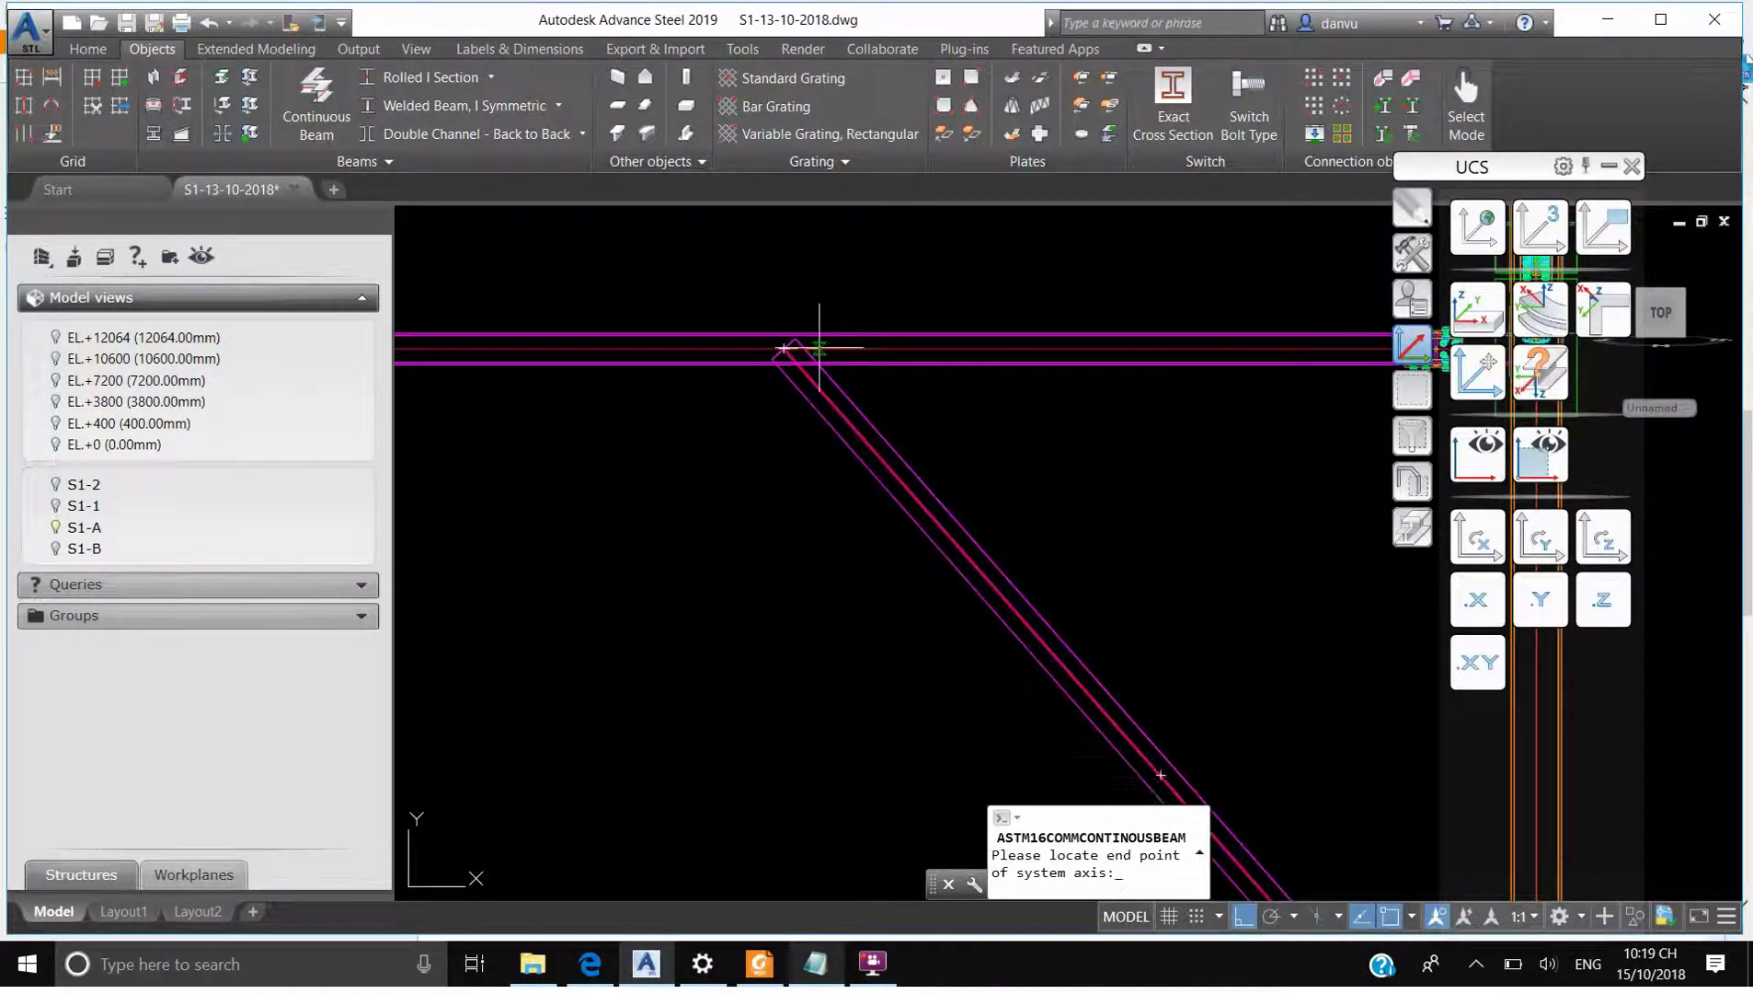
Continue the beam from the EL.+3800 midpoint to the node at the left column's base and finish the command
{"action": "scroll", "coordinate": [928, 317], "scroll_direction": "down", "scroll_amount": 4}
{"action": "scroll", "coordinate": [709, 543], "scroll_direction": "up", "scroll_amount": 8}
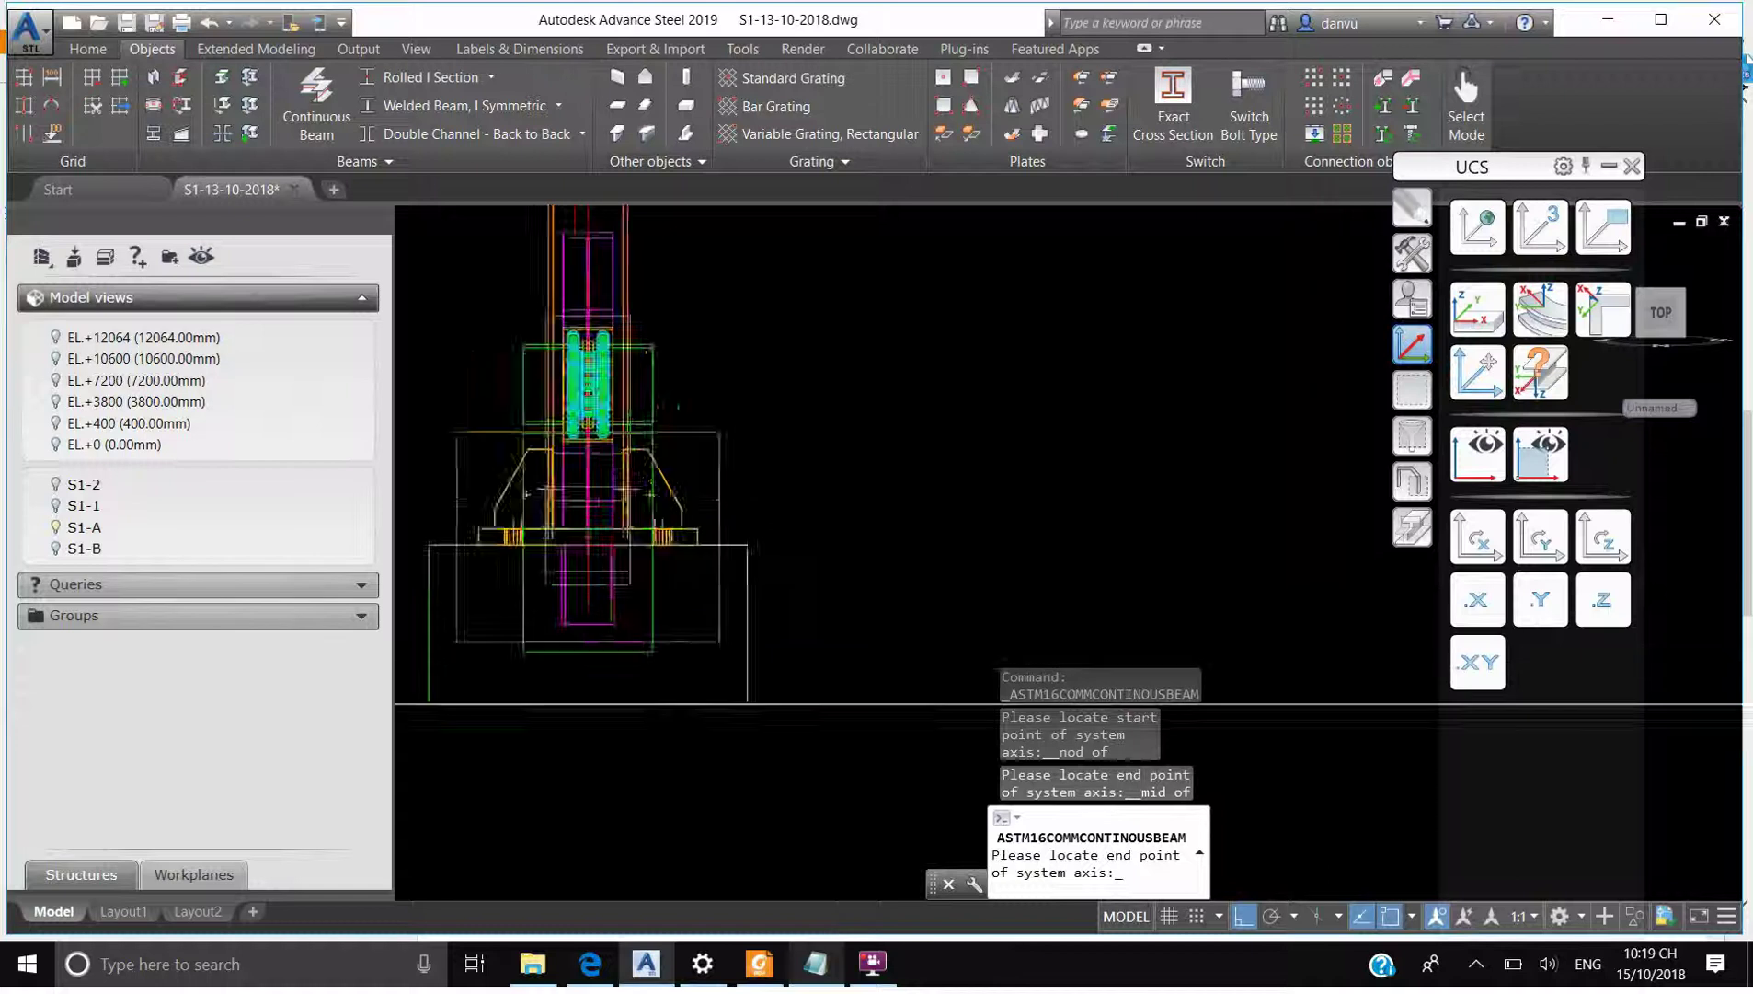
{"action": "right_click", "coordinate": [528, 736], "text": "shift"}
{"action": "left_click", "coordinate": [571, 751]}
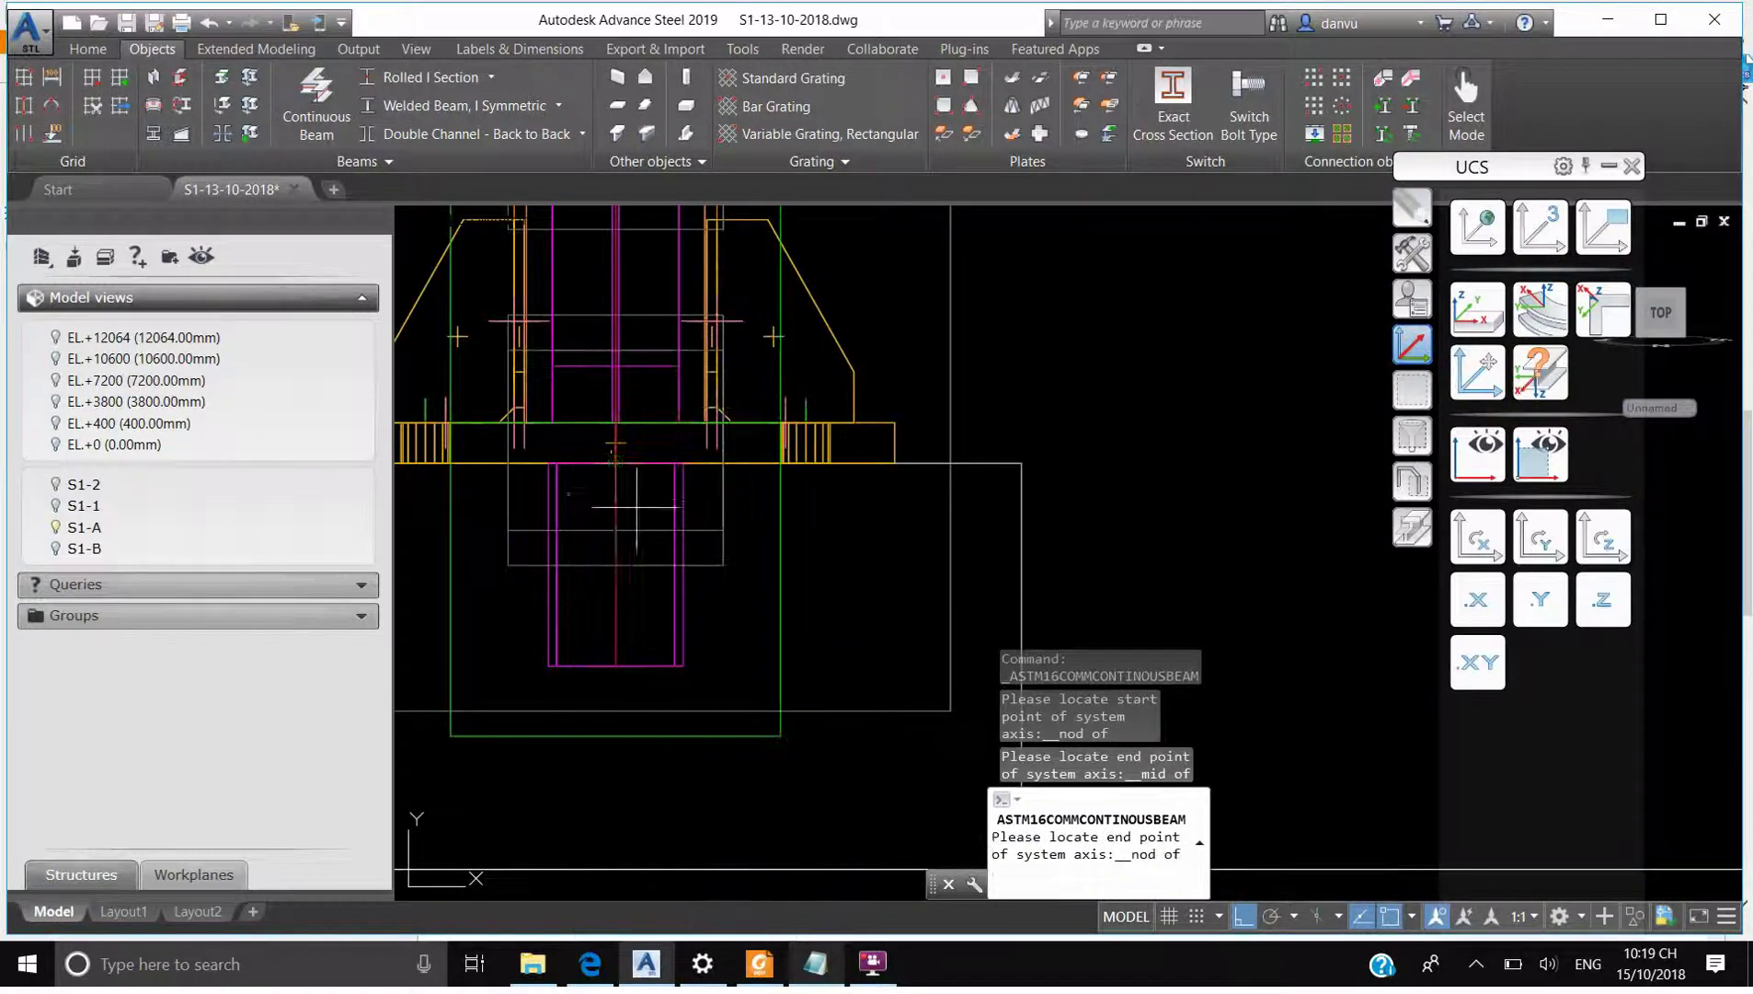
{"action": "left_click", "coordinate": [612, 464]}
{"action": "scroll", "coordinate": [611, 487], "scroll_direction": "down", "scroll_amount": 5}
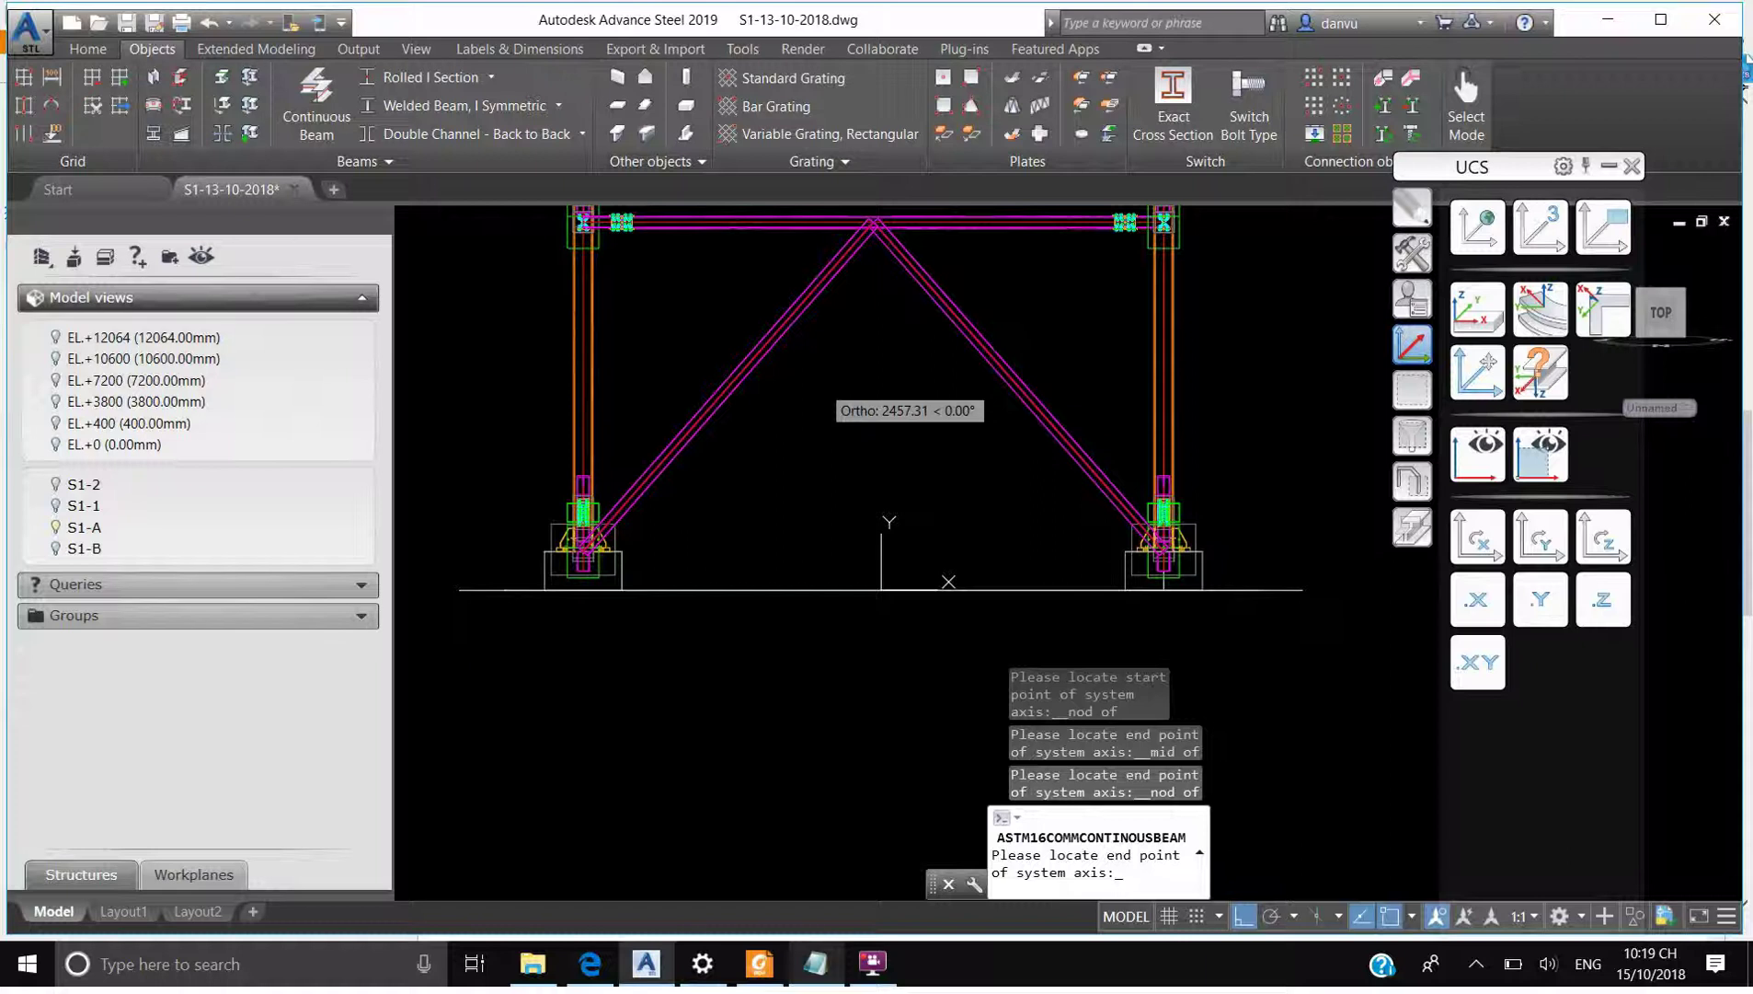
{"action": "key", "text": "Return"}
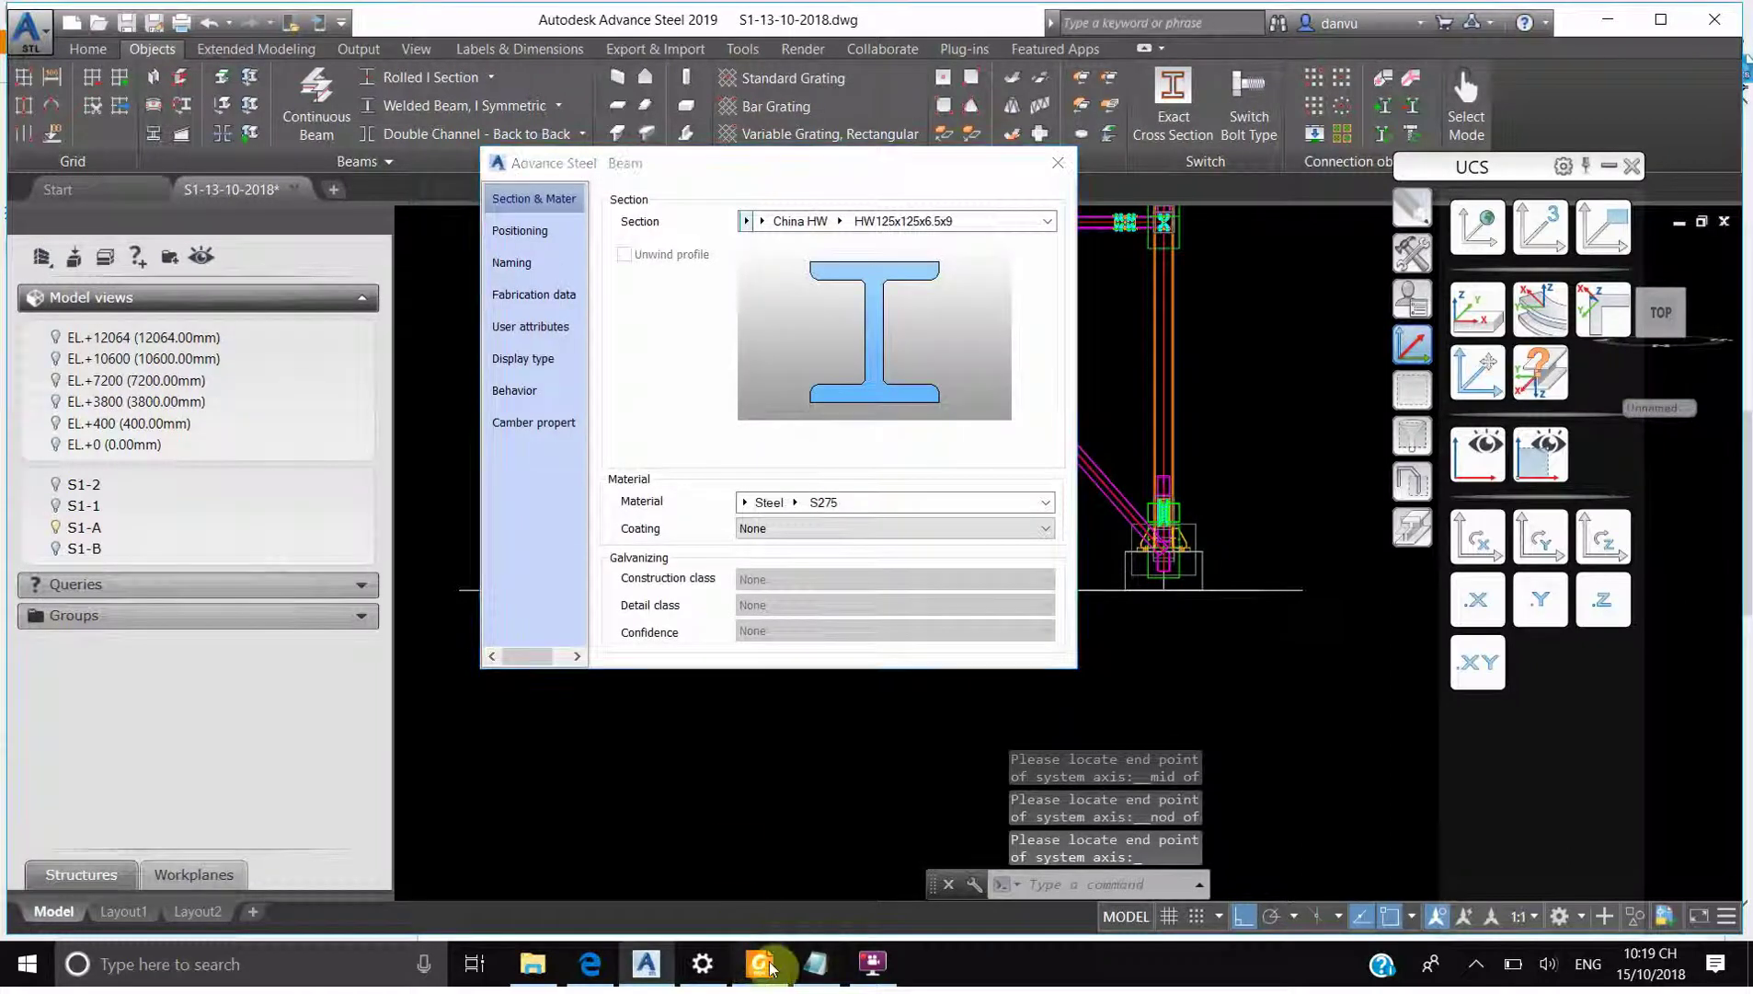
Check the bracing in the Foxit Reader drawing, return to Advance Steel, review the brace's positioning settings and close its properties
{"action": "left_click", "coordinate": [760, 963]}
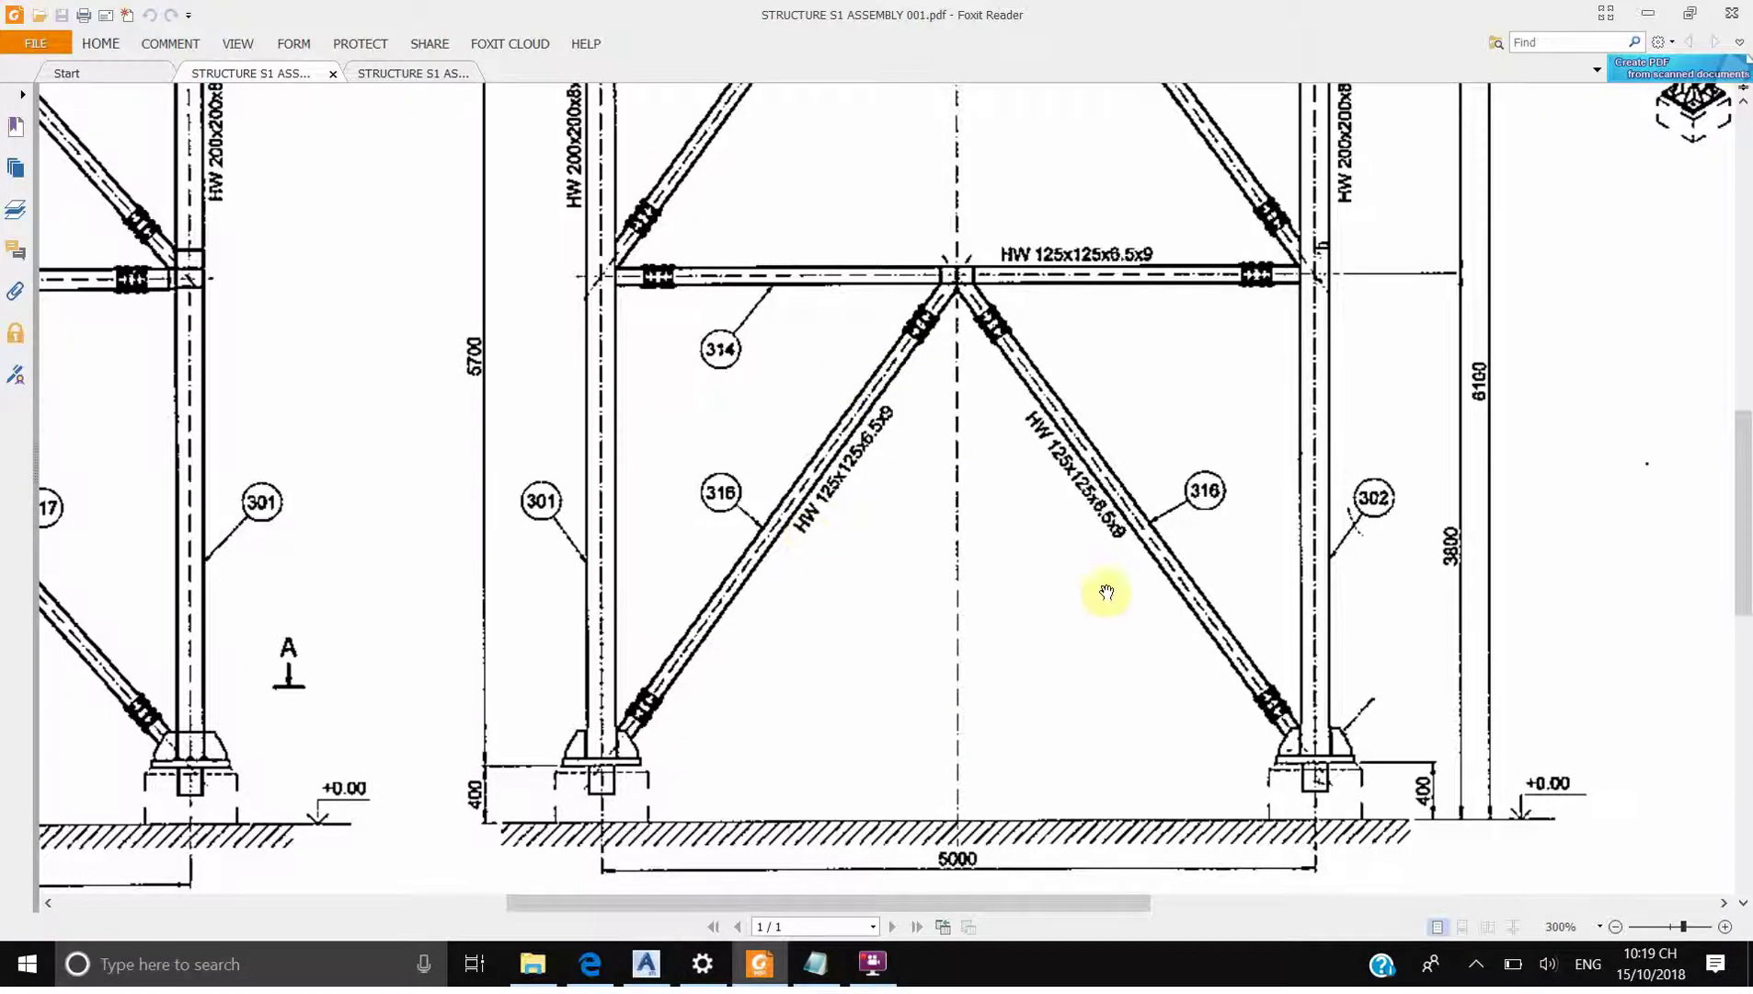
{"action": "scroll", "coordinate": [1122, 584], "scroll_direction": "right", "scroll_amount": 1}
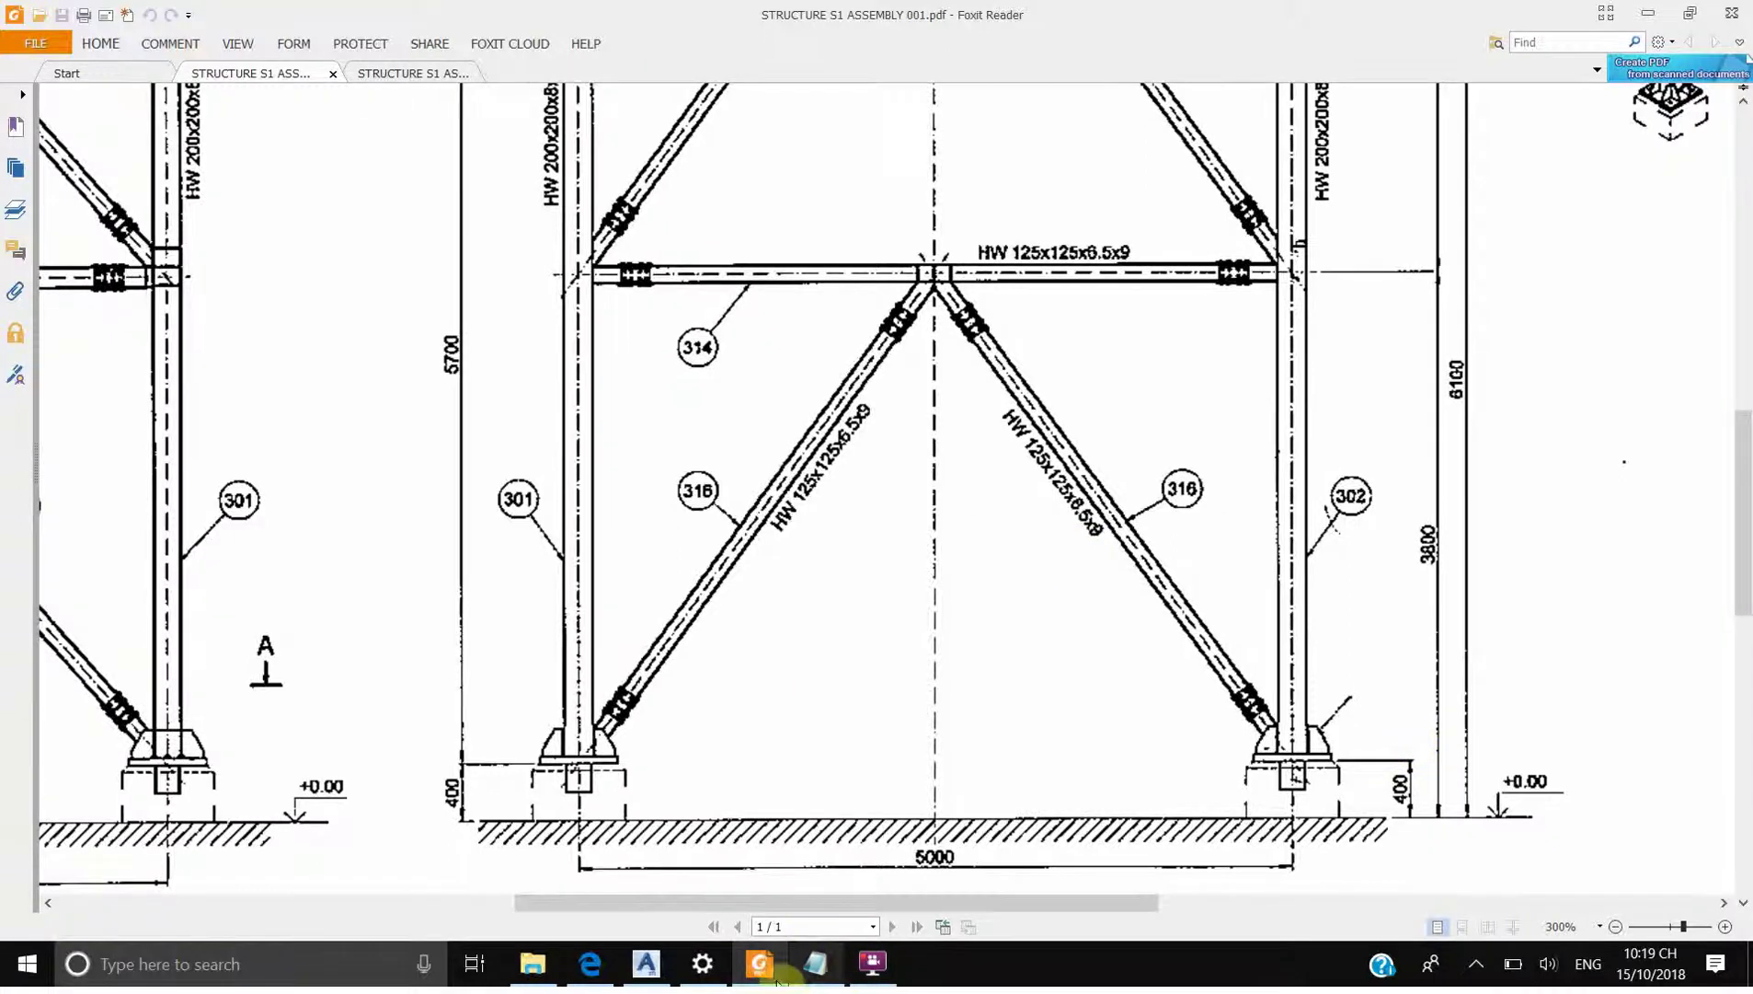
{"action": "left_click", "coordinate": [647, 963]}
{"action": "mouse_move", "coordinate": [844, 170]}
{"action": "left_mouse_down"}
{"action": "mouse_move", "coordinate": [1036, 201]}
{"action": "mouse_move", "coordinate": [997, 494]}
{"action": "left_mouse_up"}
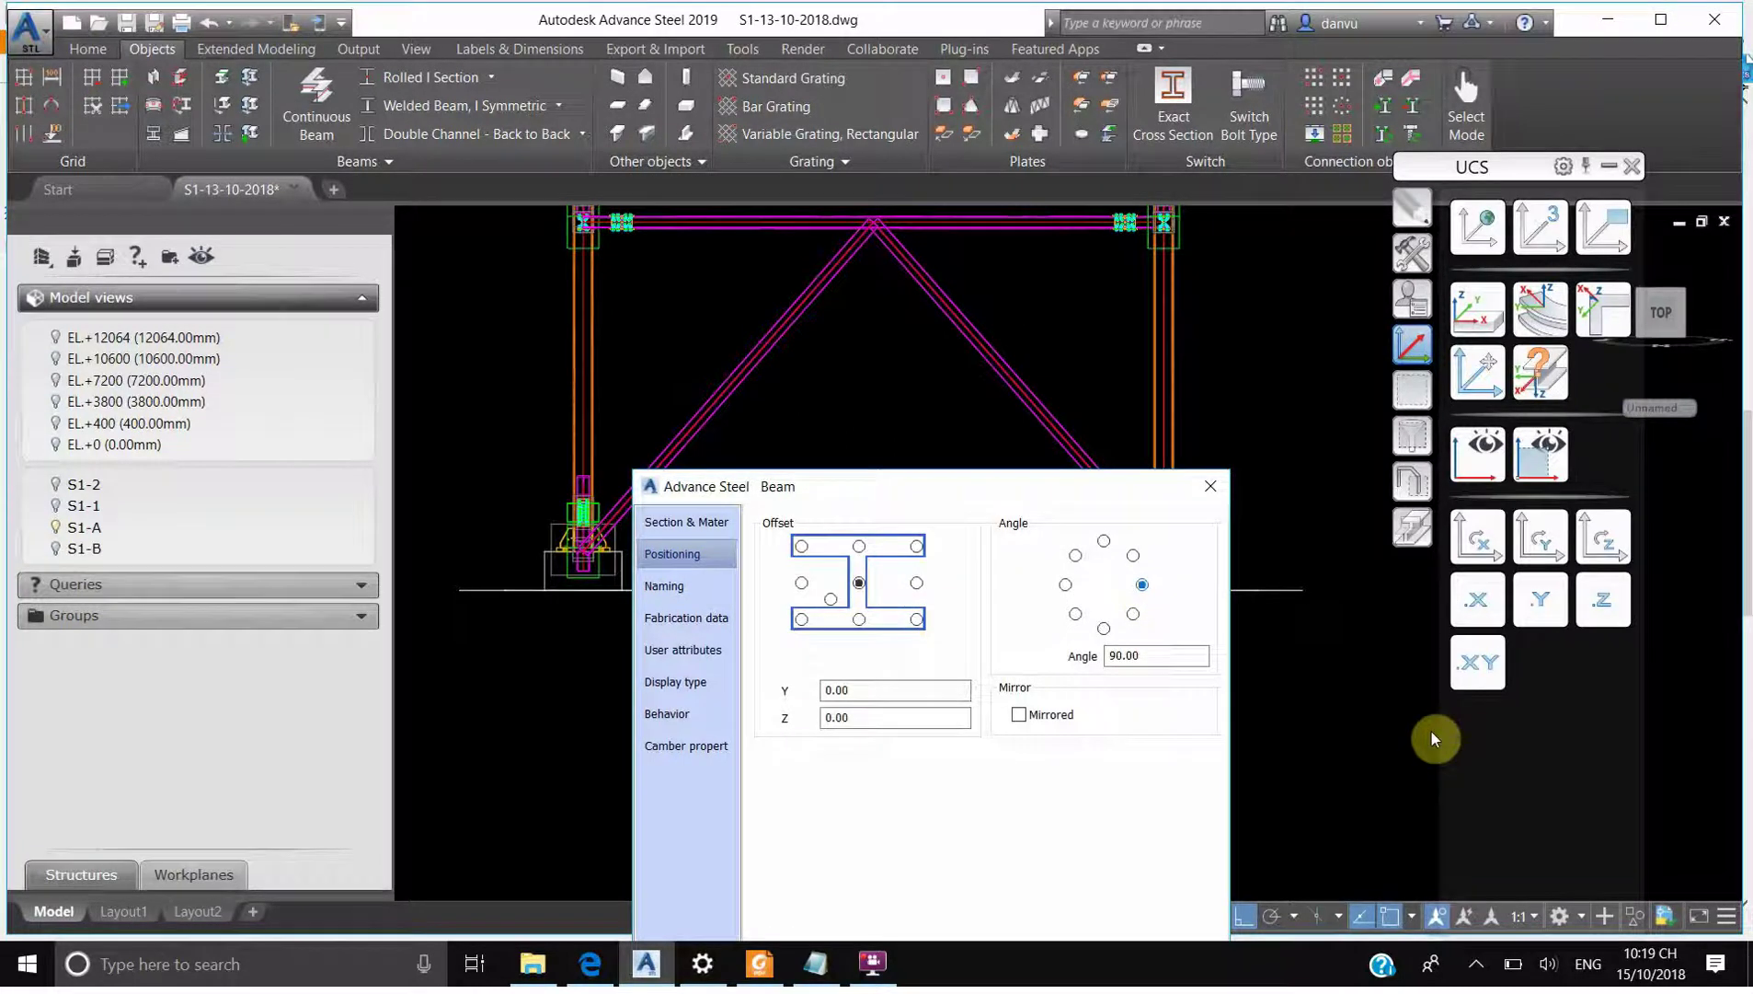
{"action": "left_click", "coordinate": [1208, 487]}
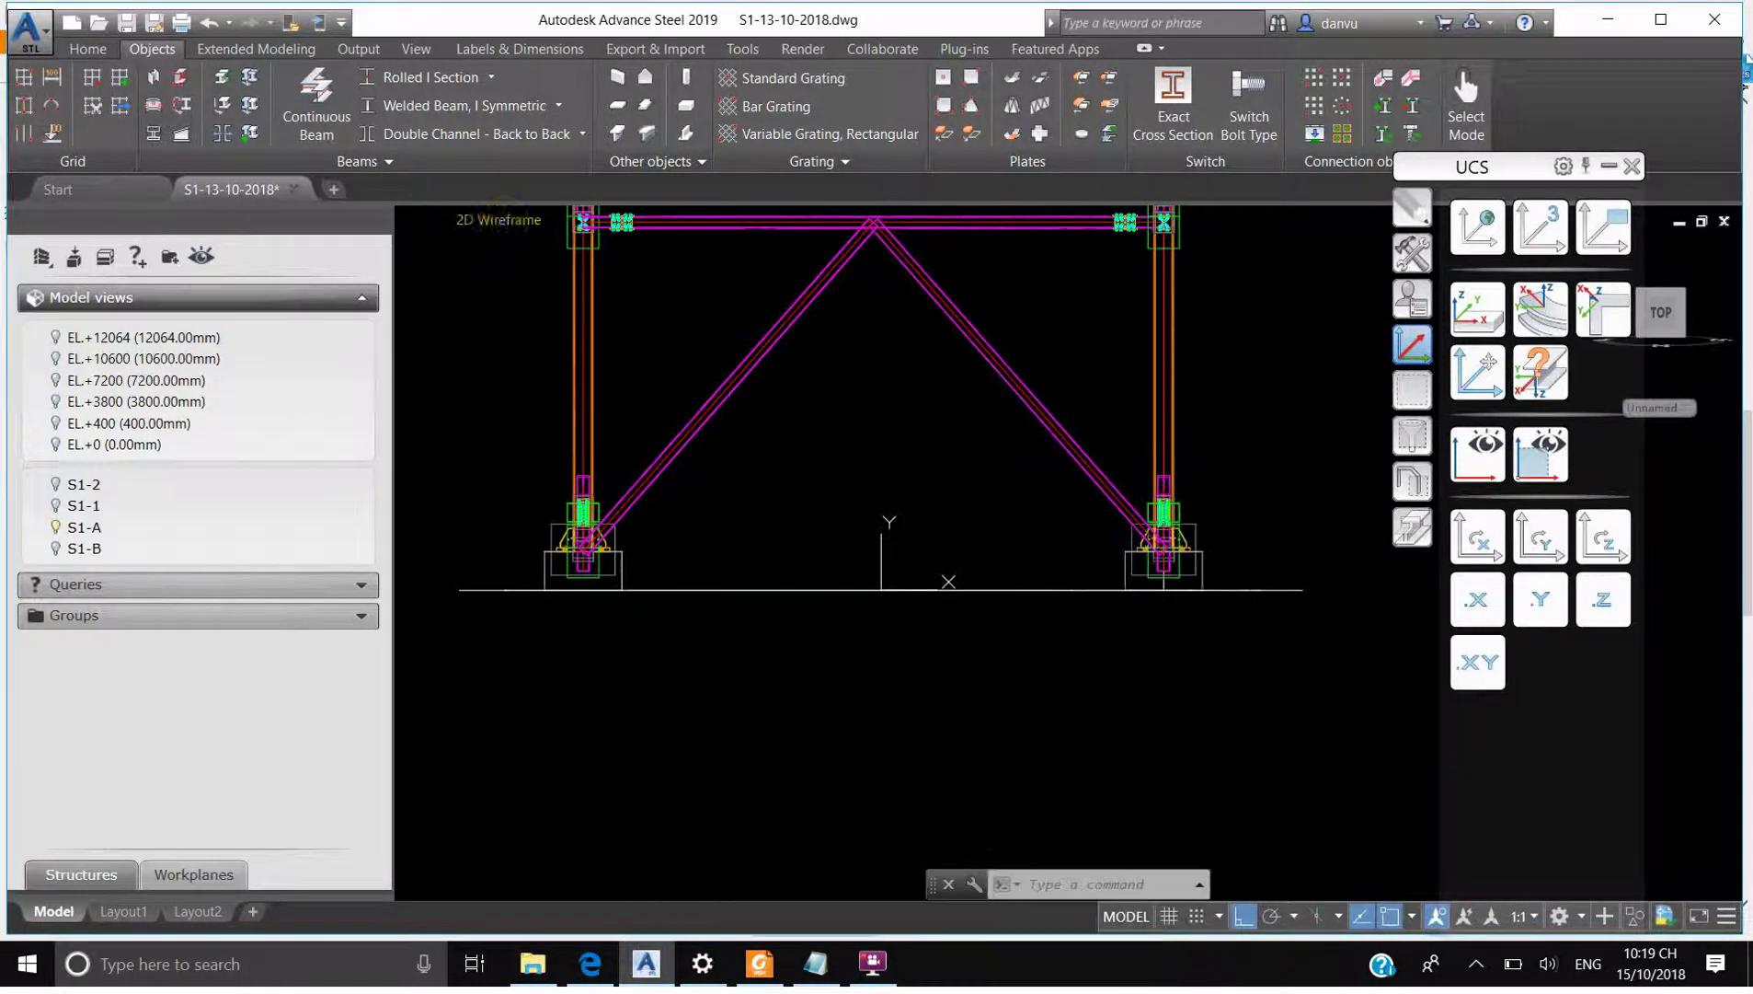
Set the visual style to Conceptual and inspect the bracing at the column bases and the EL.+3800 beam
{"action": "left_click", "coordinate": [499, 218]}
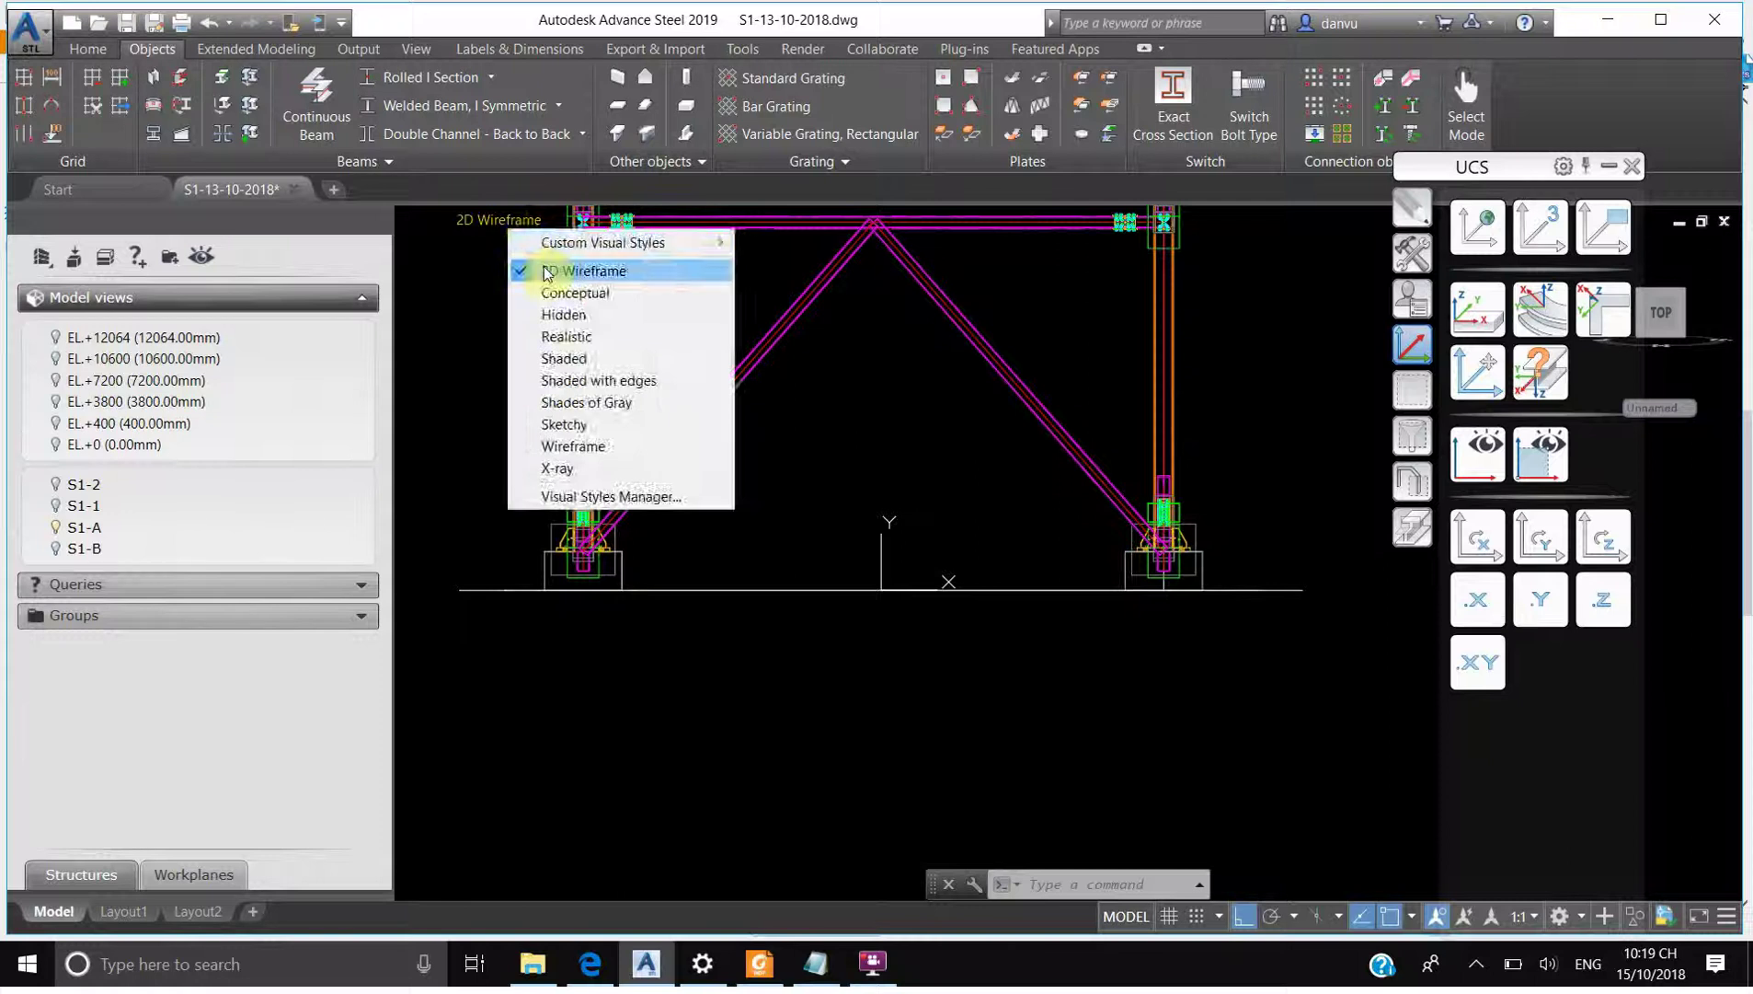
{"action": "left_click", "coordinate": [693, 368]}
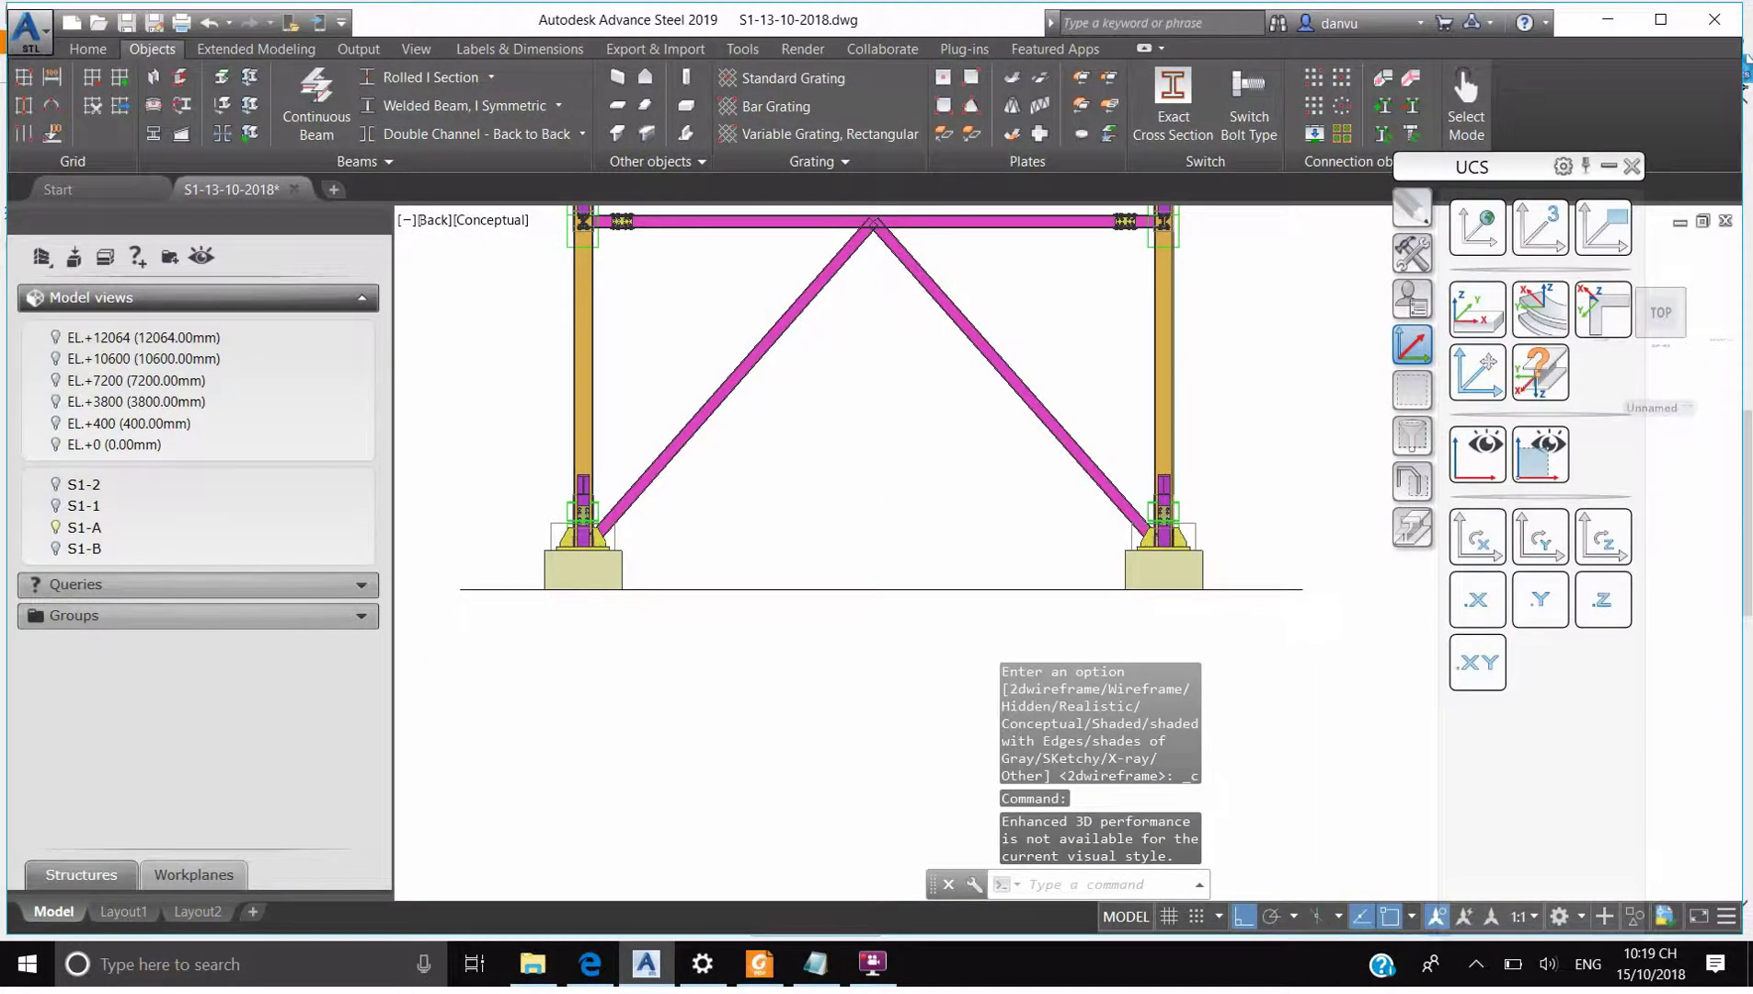
{"action": "scroll", "coordinate": [886, 225], "scroll_direction": "up", "scroll_amount": 6}
{"action": "scroll", "coordinate": [904, 250], "scroll_direction": "down", "scroll_amount": 8}
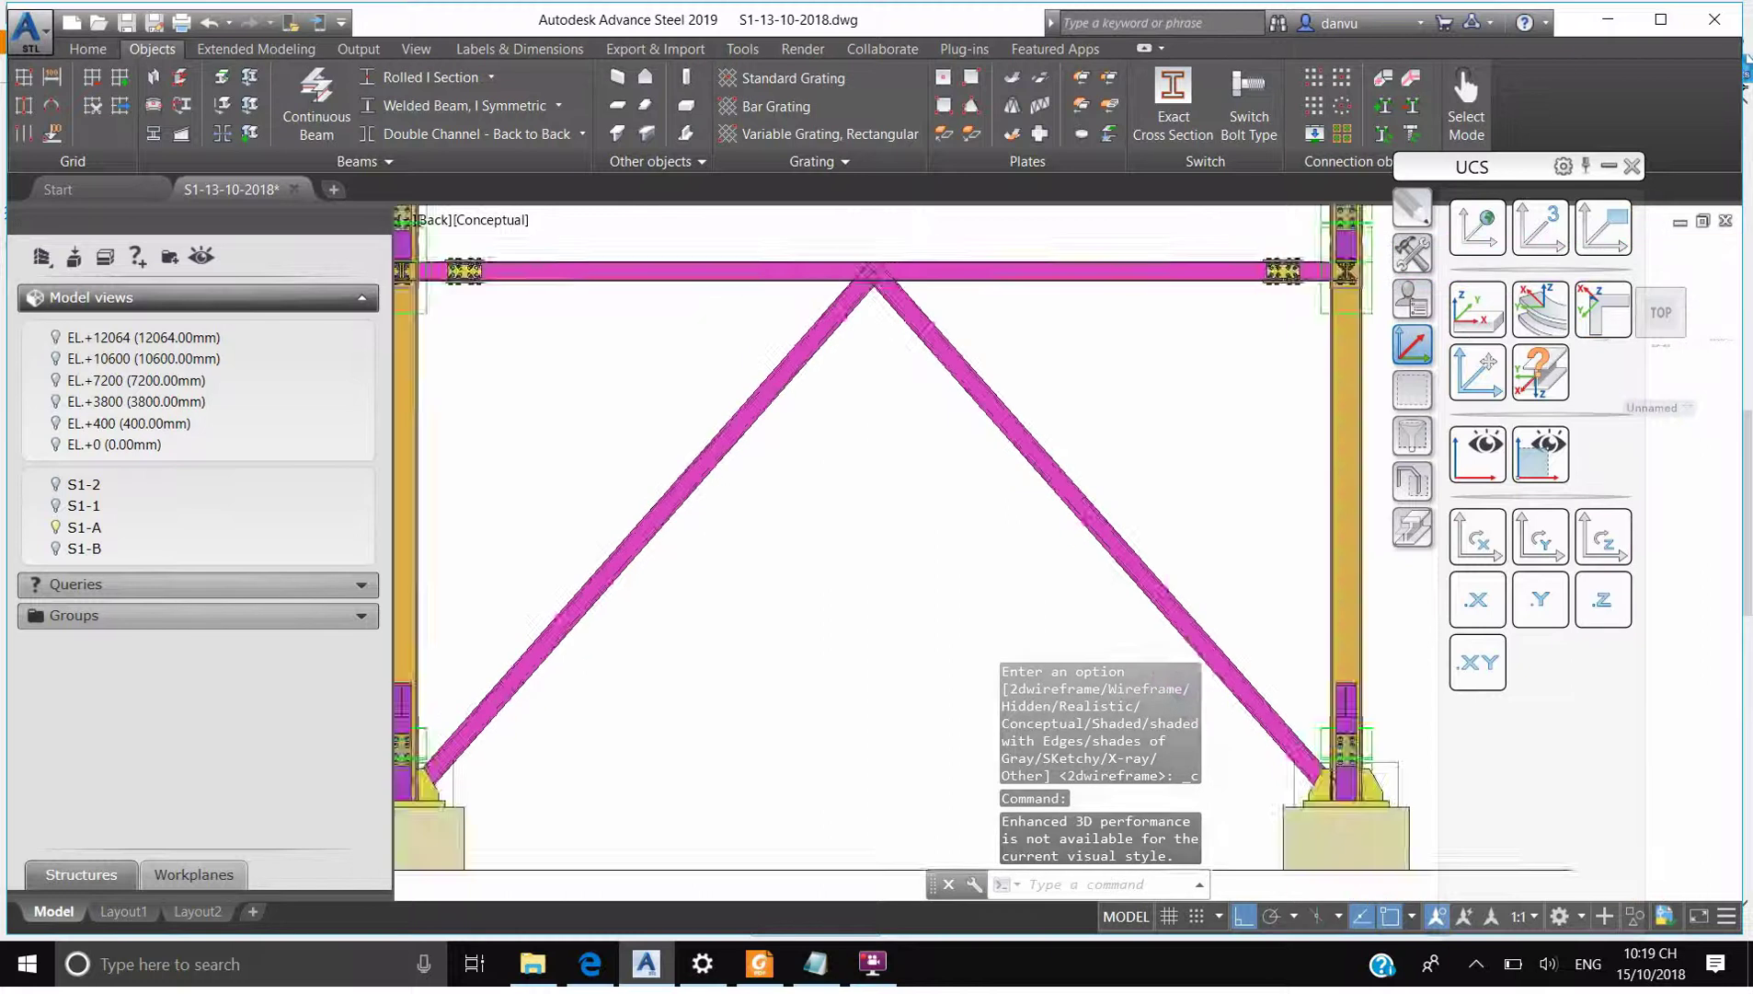
{"action": "scroll", "coordinate": [978, 547], "scroll_direction": "down", "scroll_amount": 2}
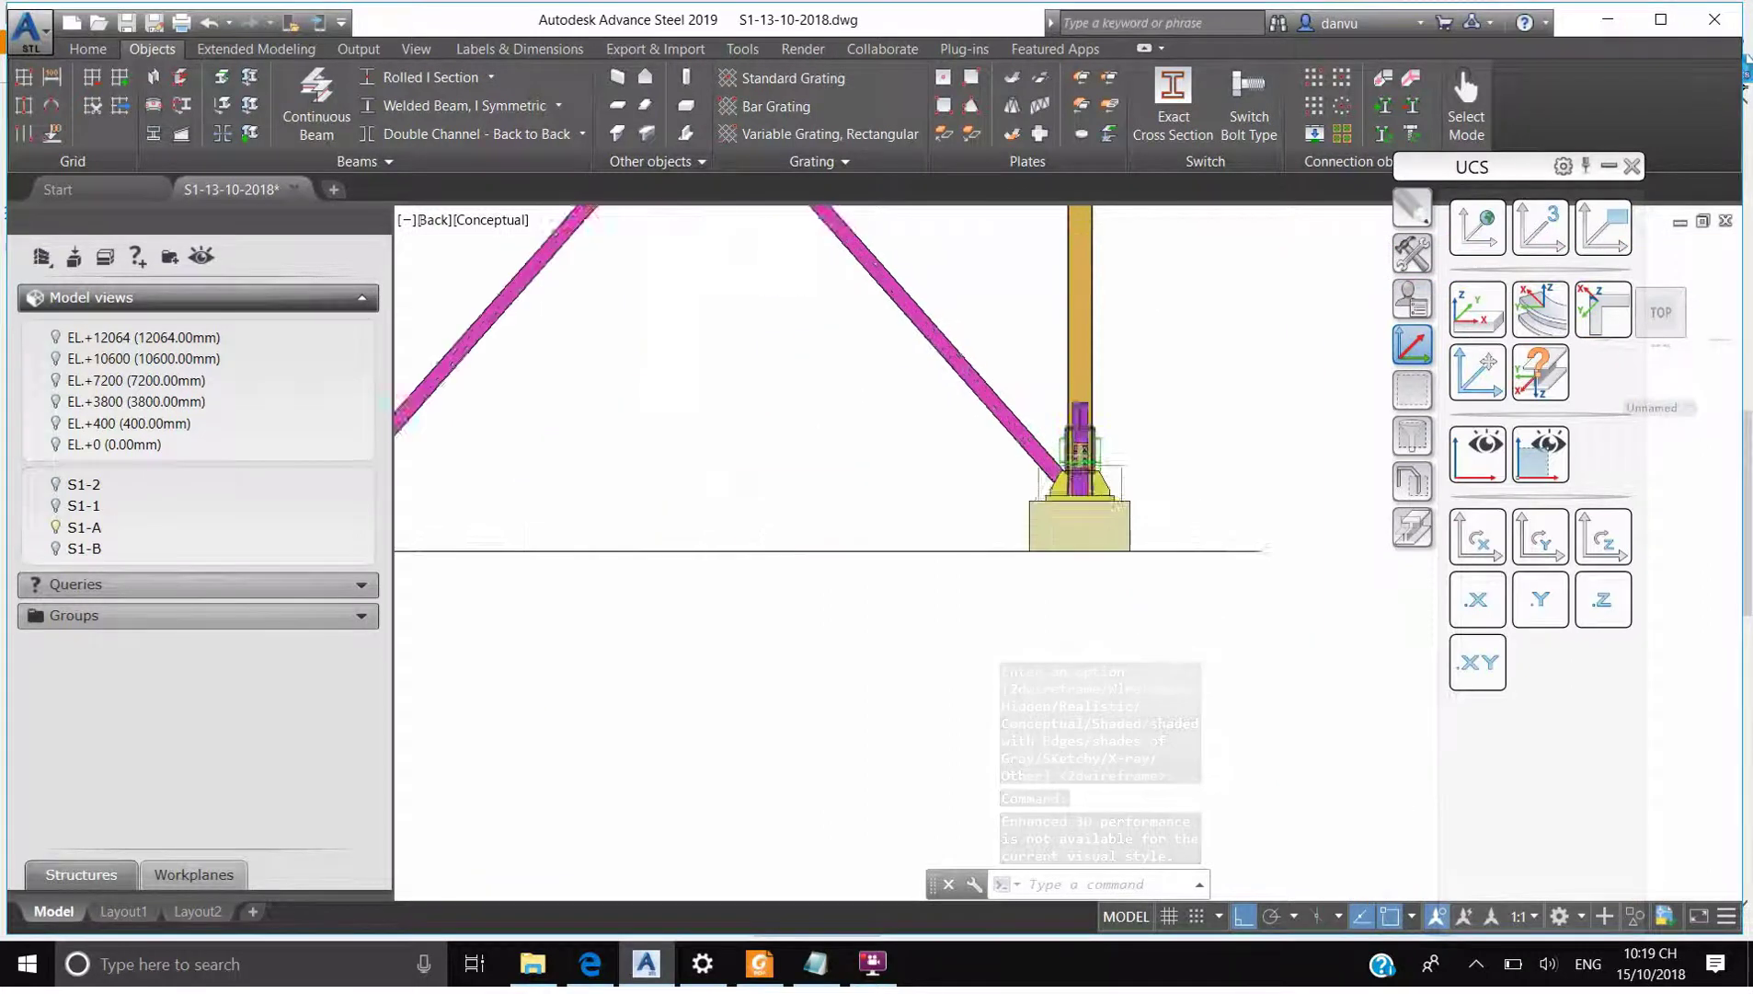
{"action": "scroll", "coordinate": [844, 322], "scroll_direction": "up", "scroll_amount": 3}
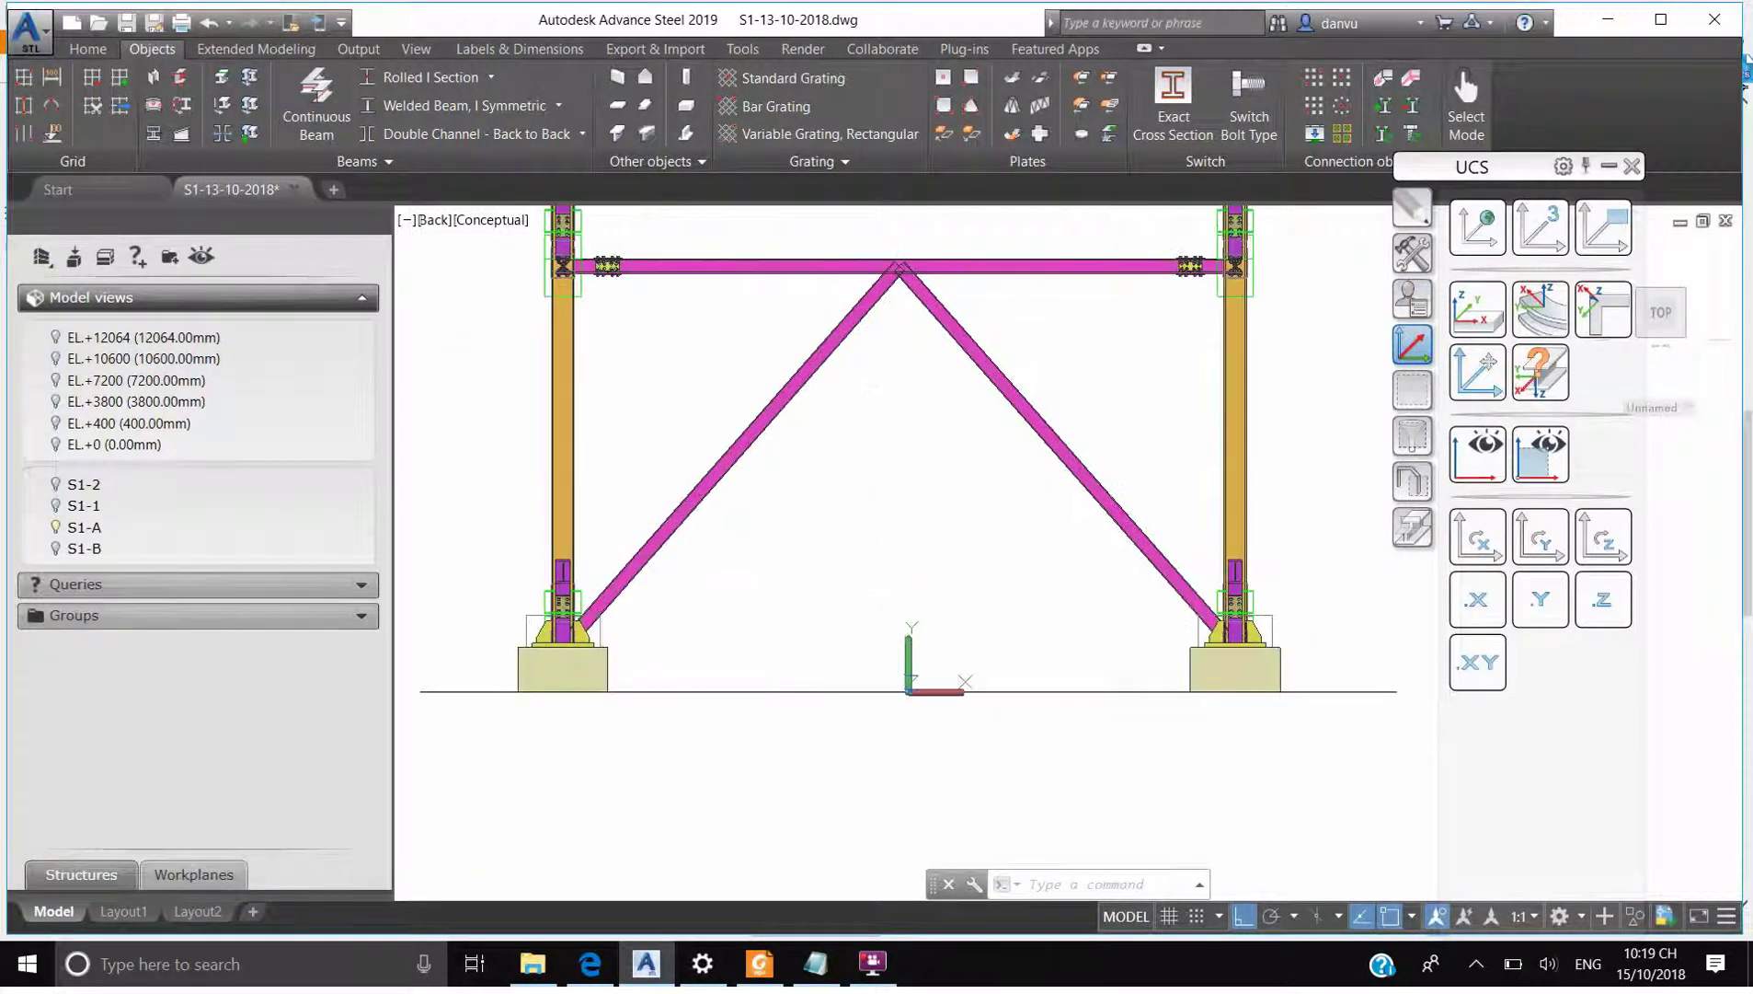
{"action": "middle_click_drag", "start_coordinate": [924, 383], "coordinate": [923, 502]}
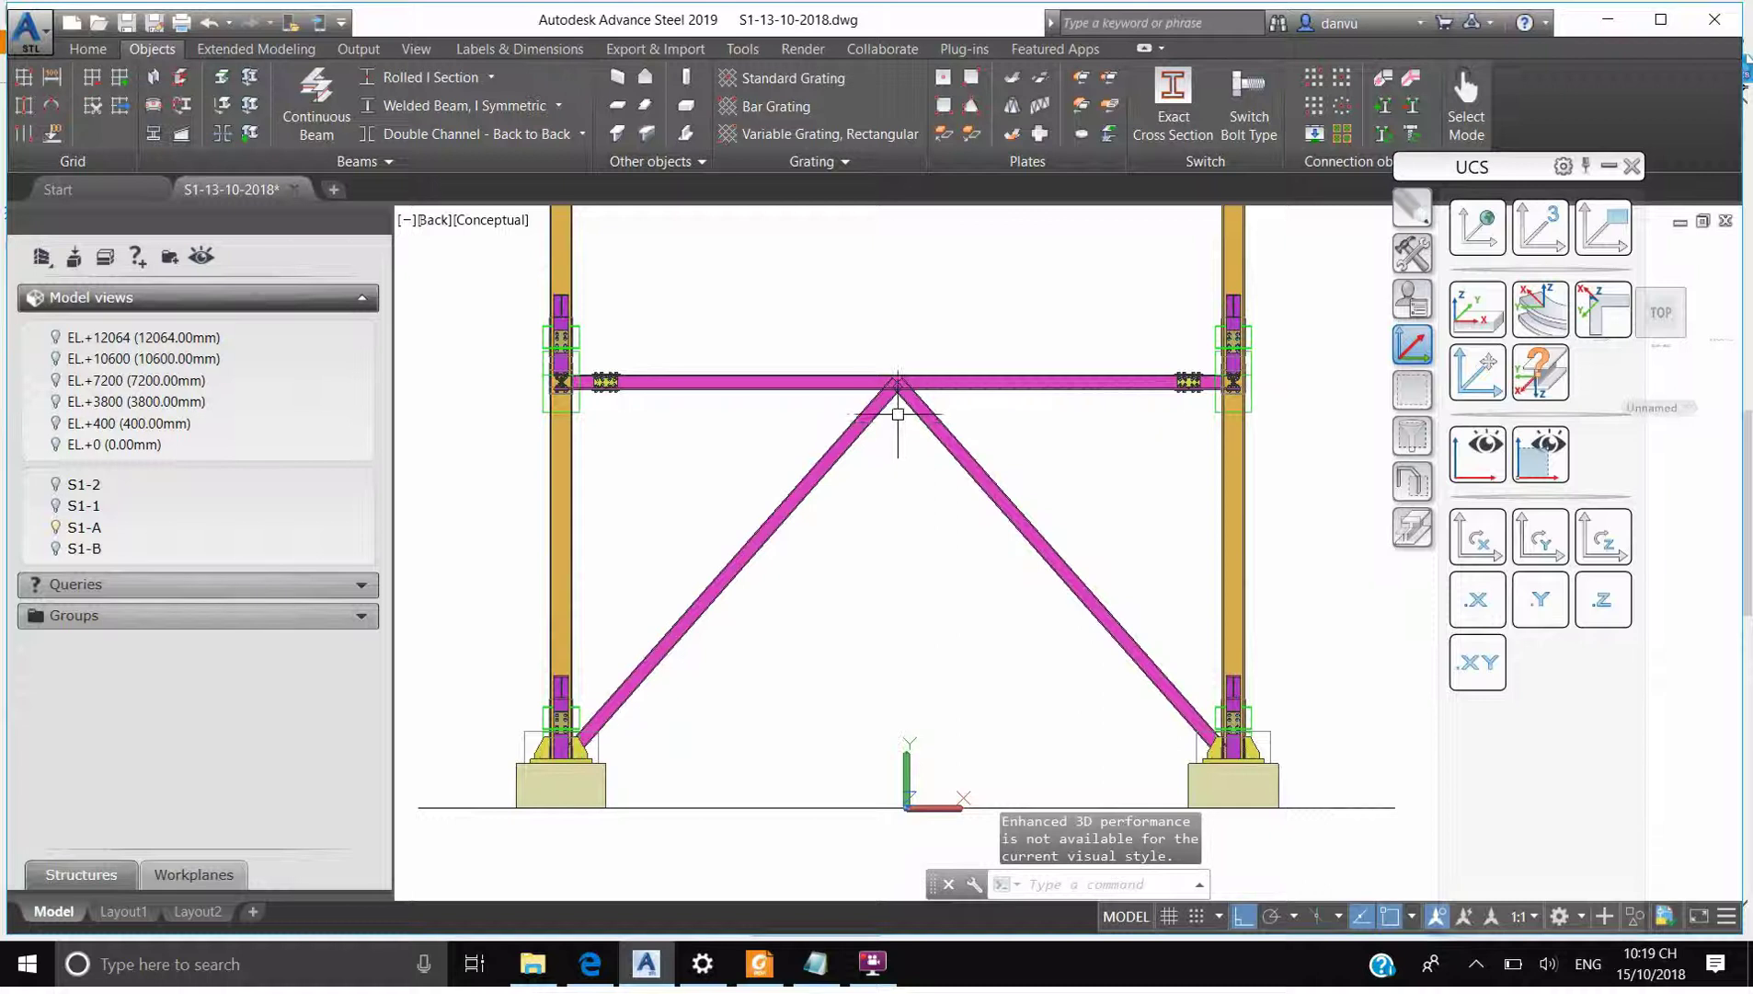
{"action": "scroll", "coordinate": [900, 386], "scroll_direction": "up", "scroll_amount": 2}
{"action": "scroll", "coordinate": [892, 394], "scroll_direction": "down", "scroll_amount": 2}
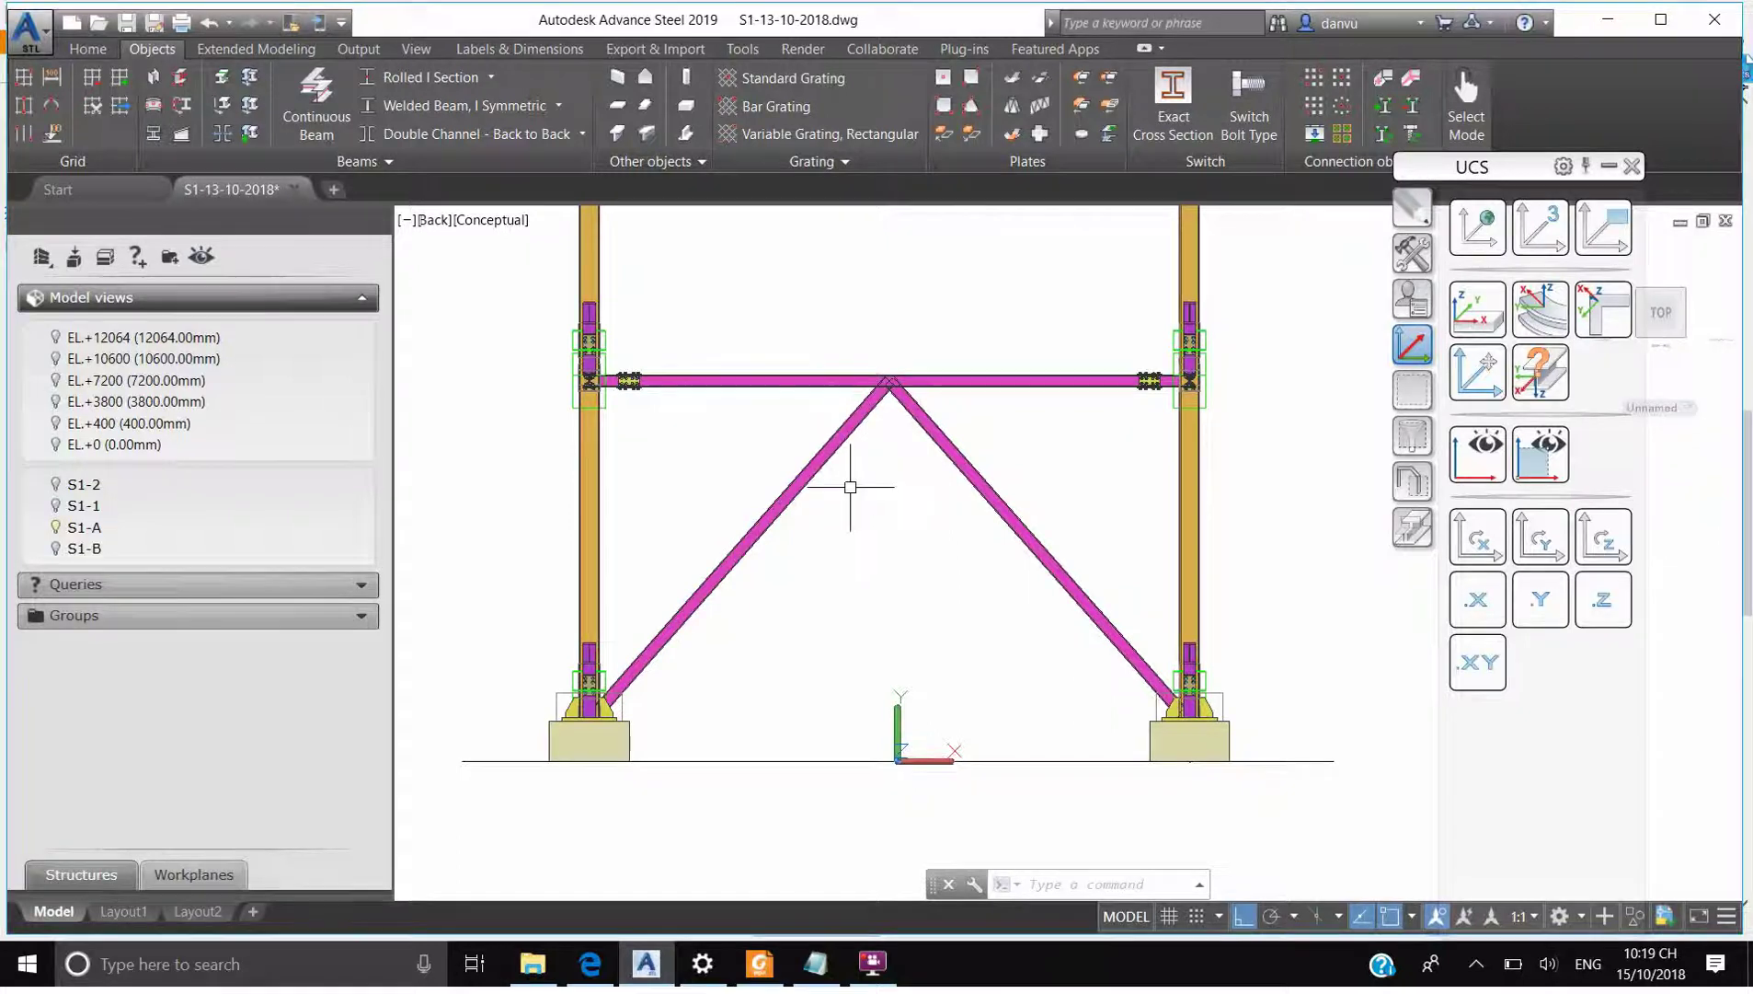
Switch to Notepad and add the line "-SPLIT BRACING BEAM" below the note
{"action": "left_click", "coordinate": [816, 963]}
{"action": "key", "text": "Return"}
{"action": "key", "text": "Return"}
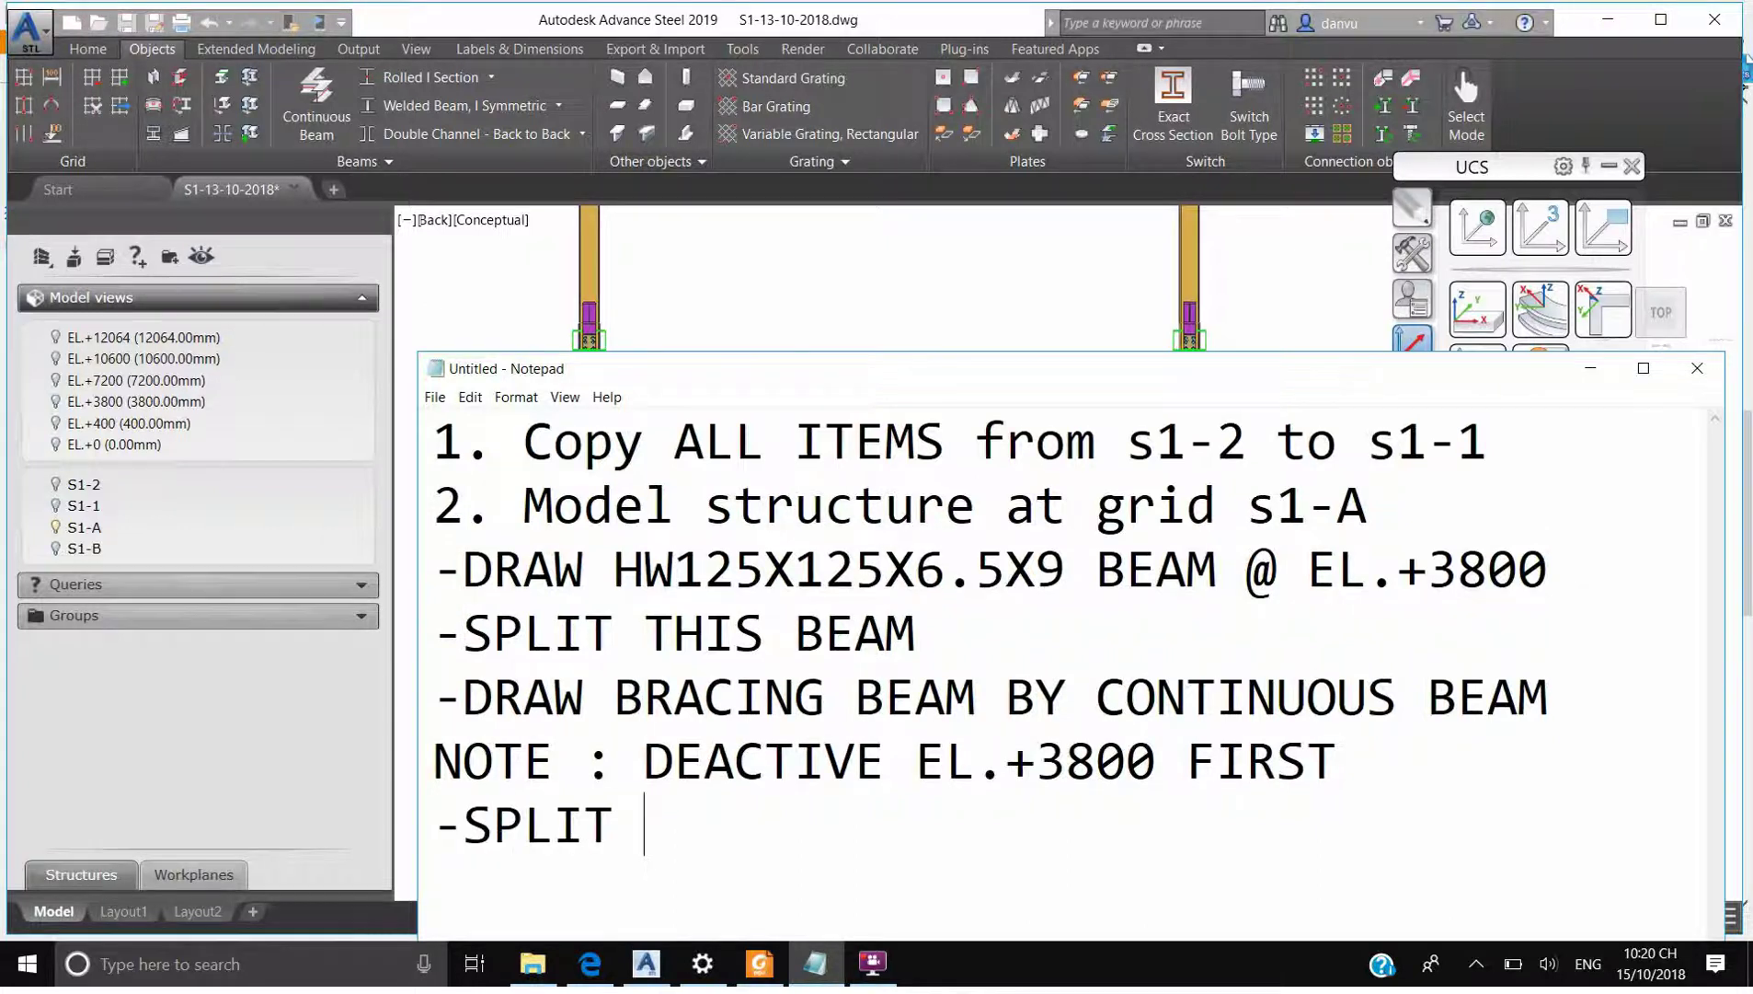
{"action": "type", "text": "-SPLIT BRACING "}
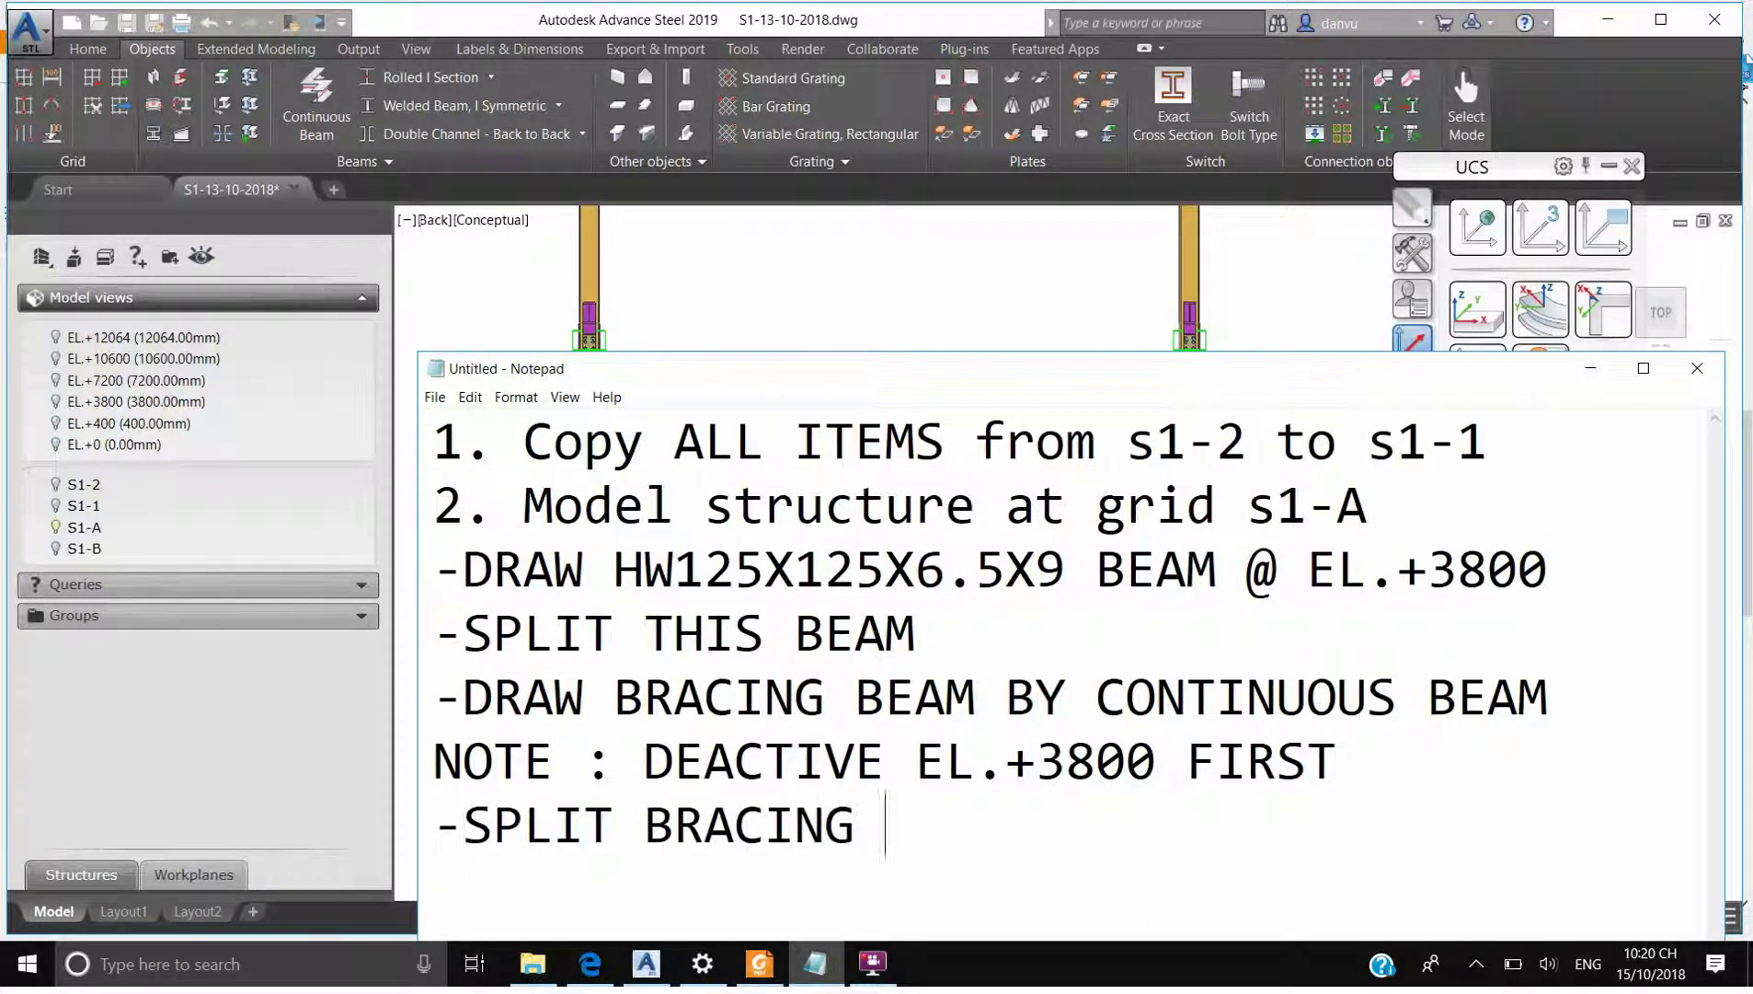
{"action": "type", "text": "BEAM"}
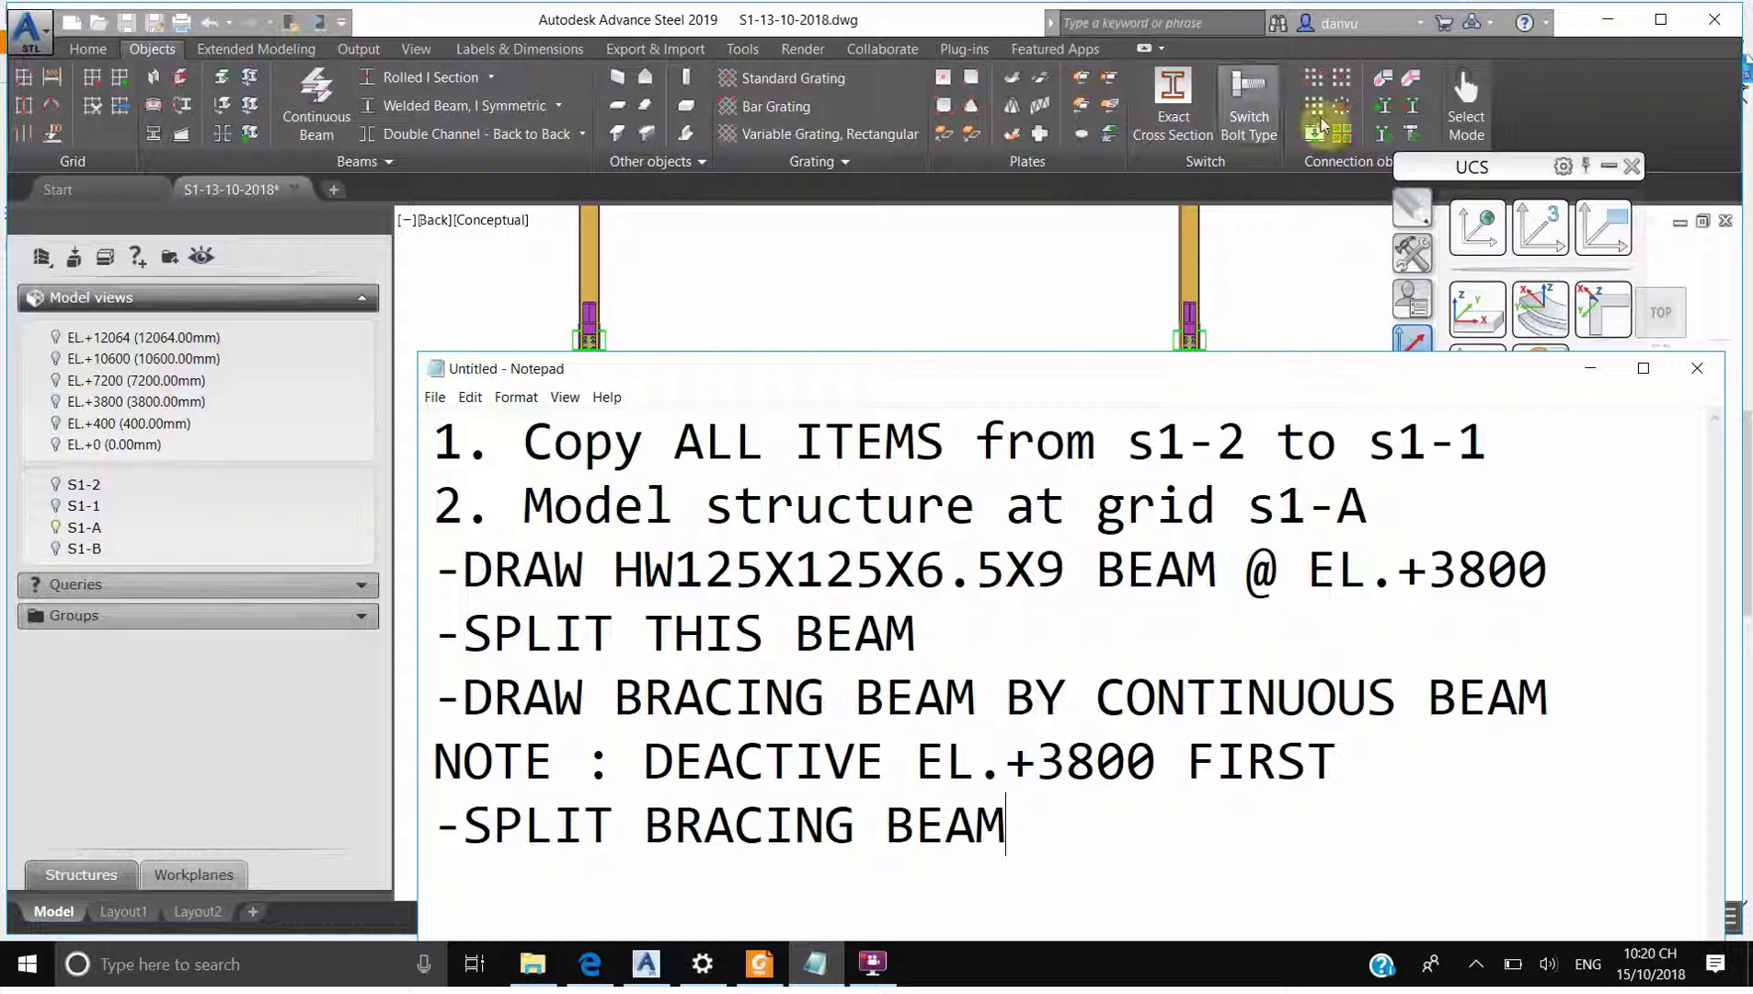
Back in Advance Steel, align the UCS to the right bracing beam's mid-length coordinate system and rotate it about the X axis
{"action": "left_click", "coordinate": [835, 331]}
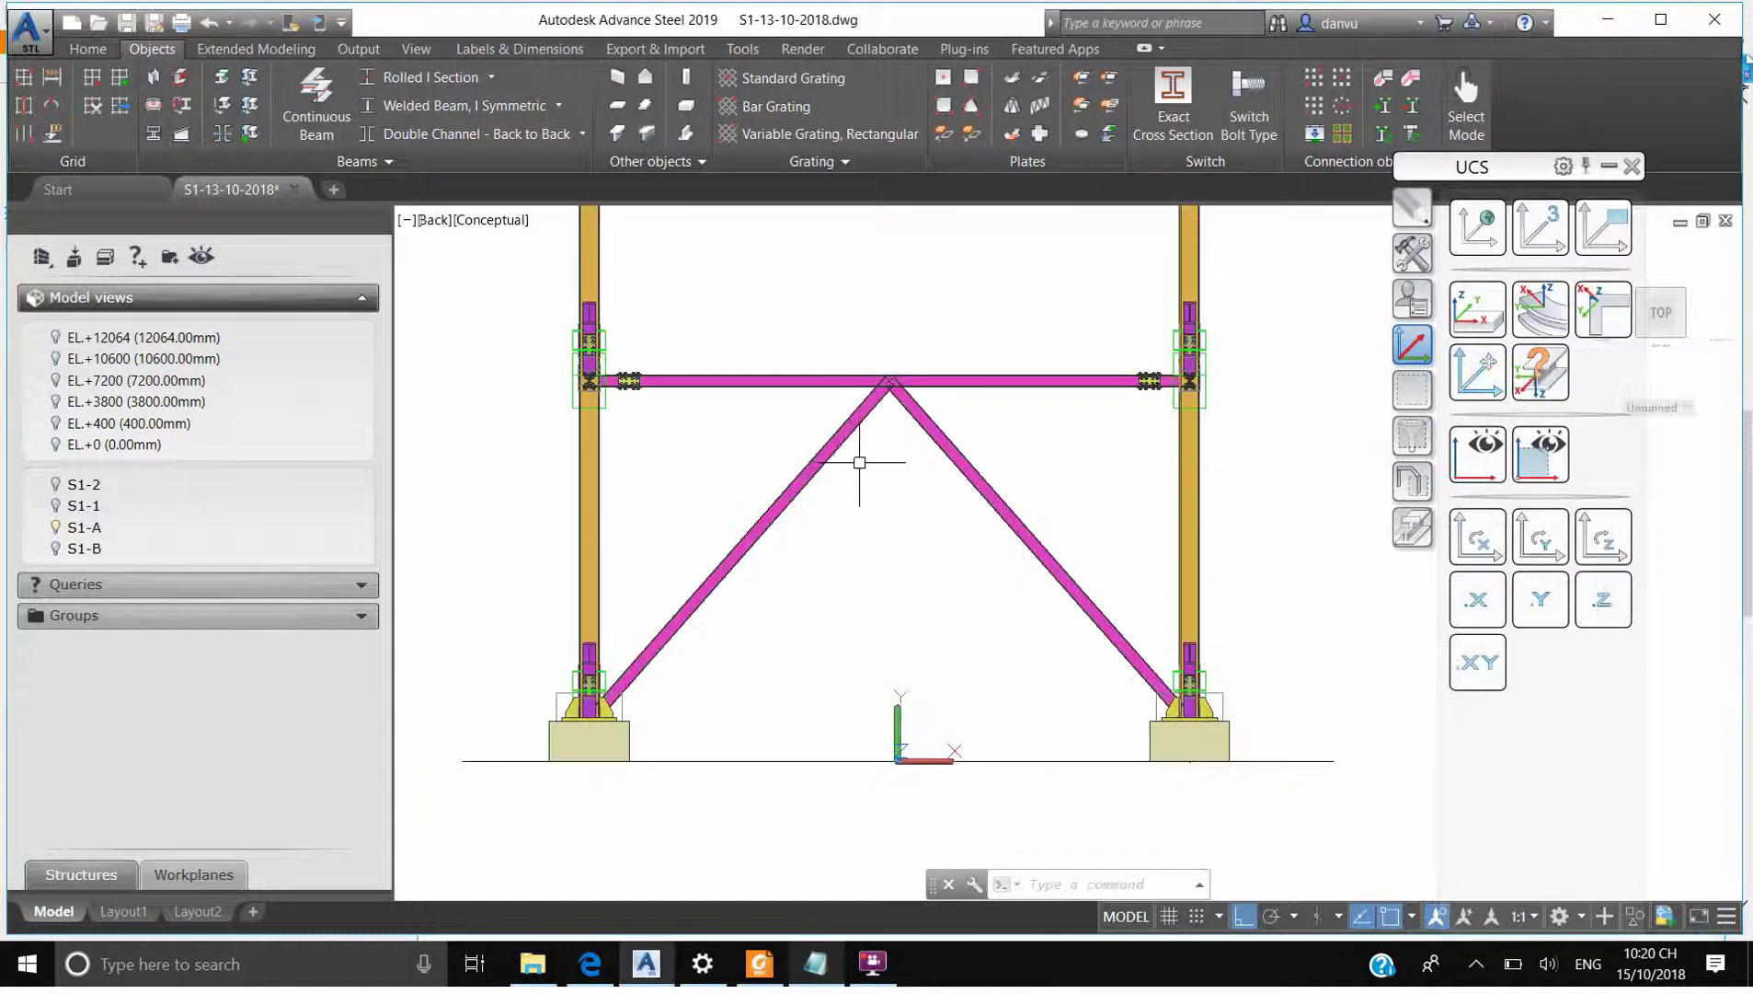
{"action": "scroll", "coordinate": [869, 443], "scroll_direction": "up", "scroll_amount": 2}
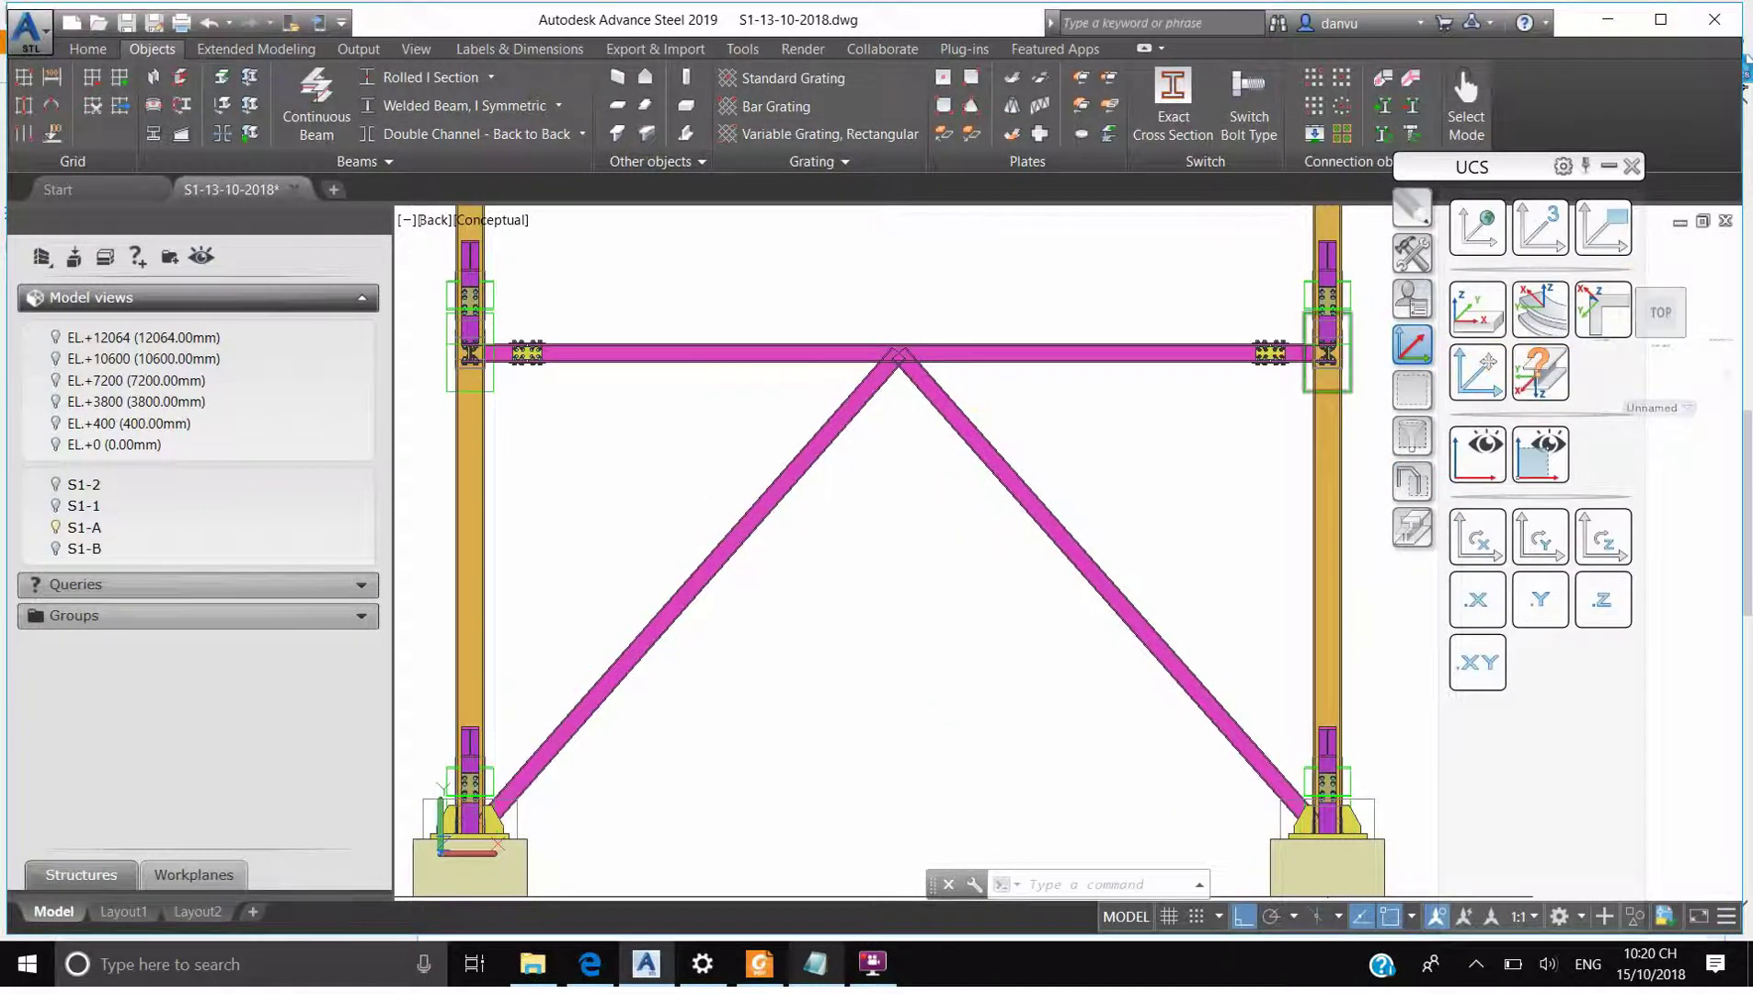
{"action": "left_click", "coordinate": [1412, 345]}
{"action": "left_click", "coordinate": [909, 372]}
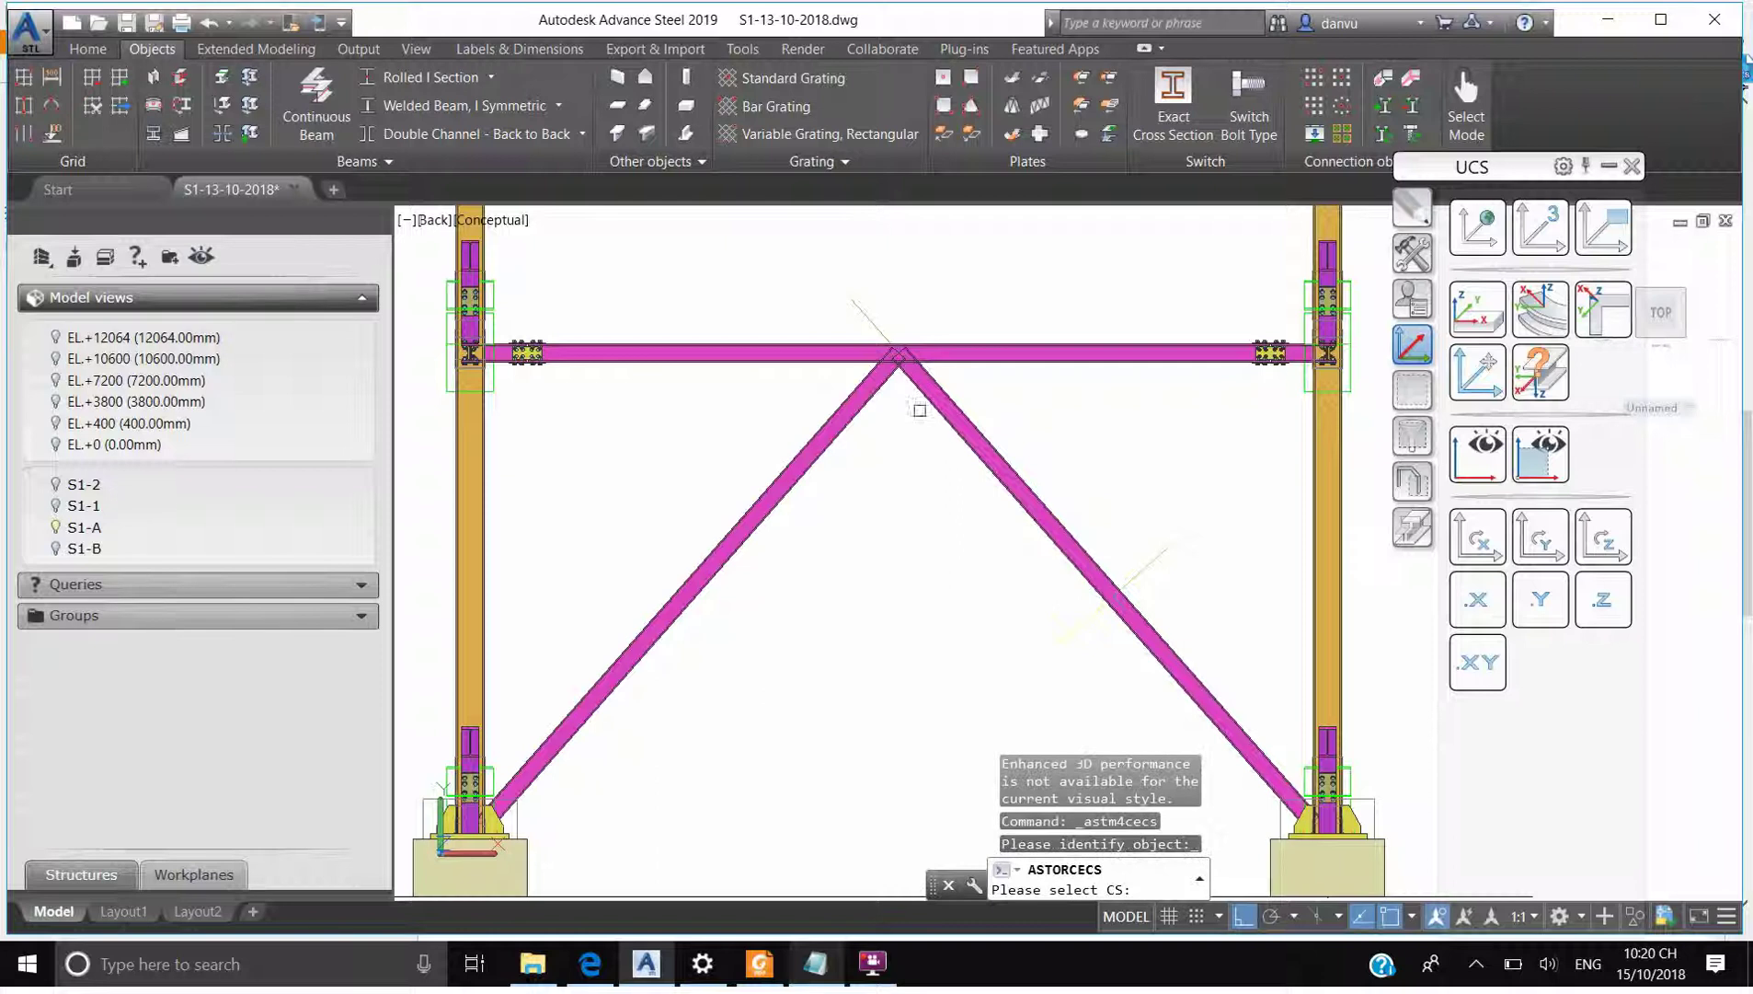
{"action": "left_click", "coordinate": [1145, 571]}
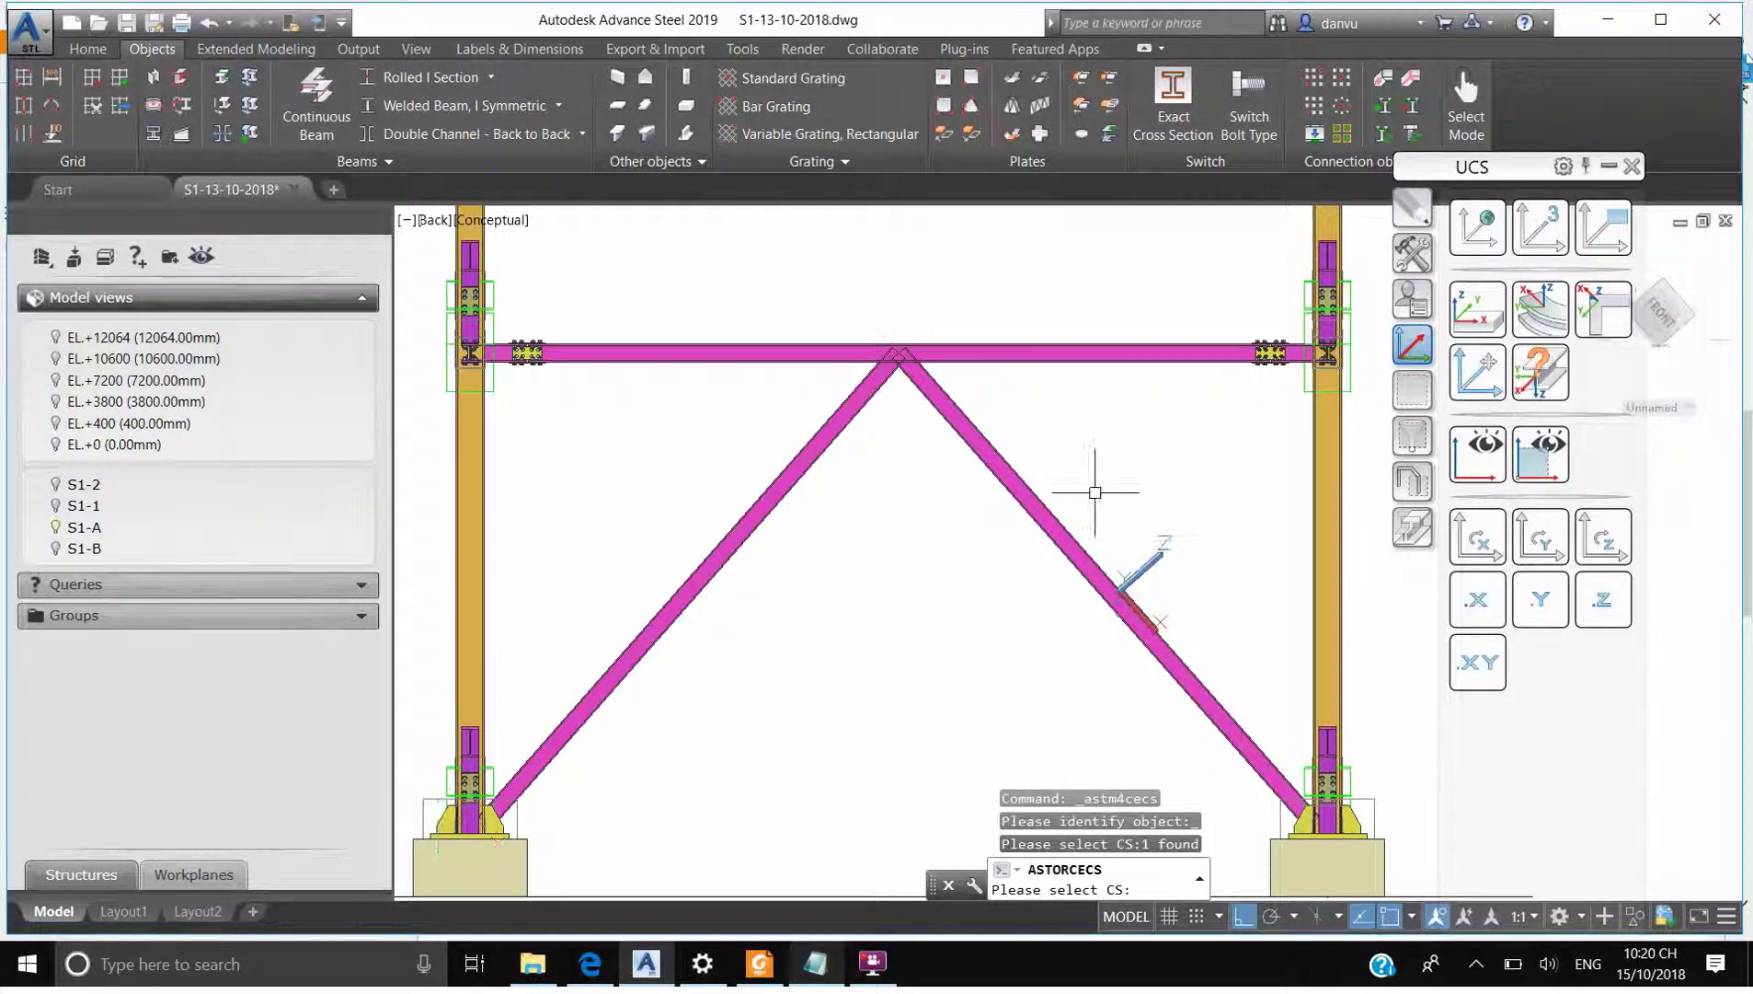
{"action": "key", "text": "Return"}
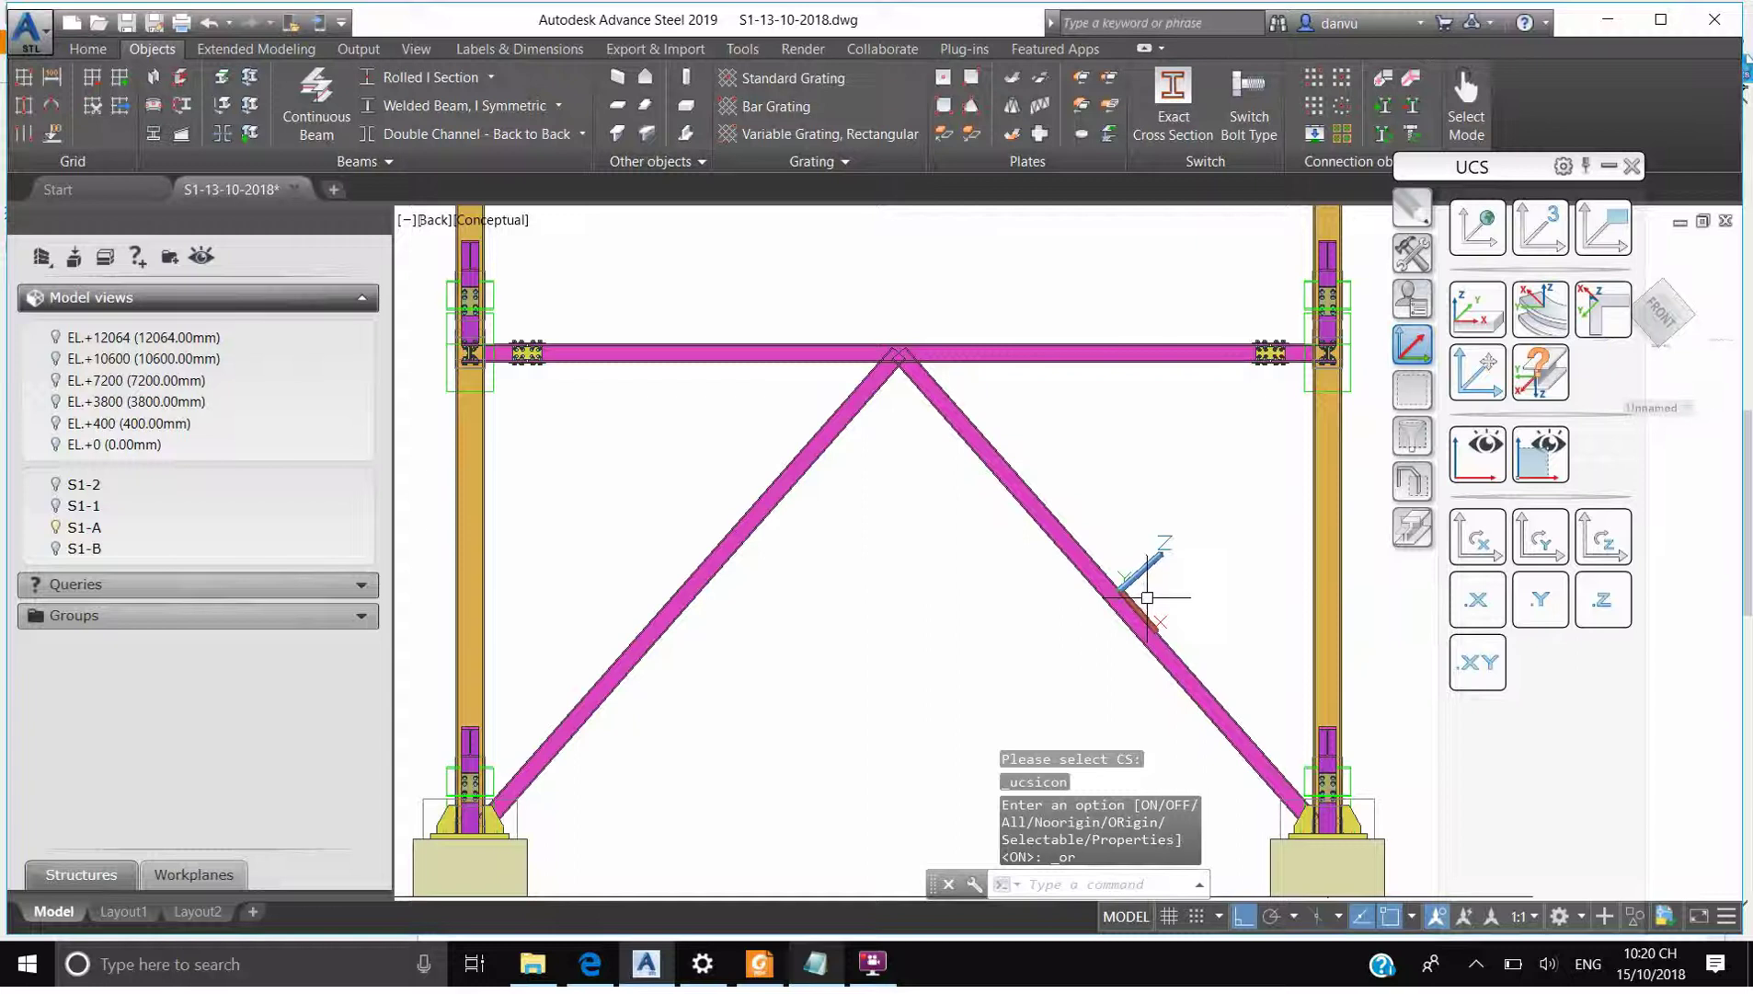
{"action": "left_click", "coordinate": [1470, 535]}
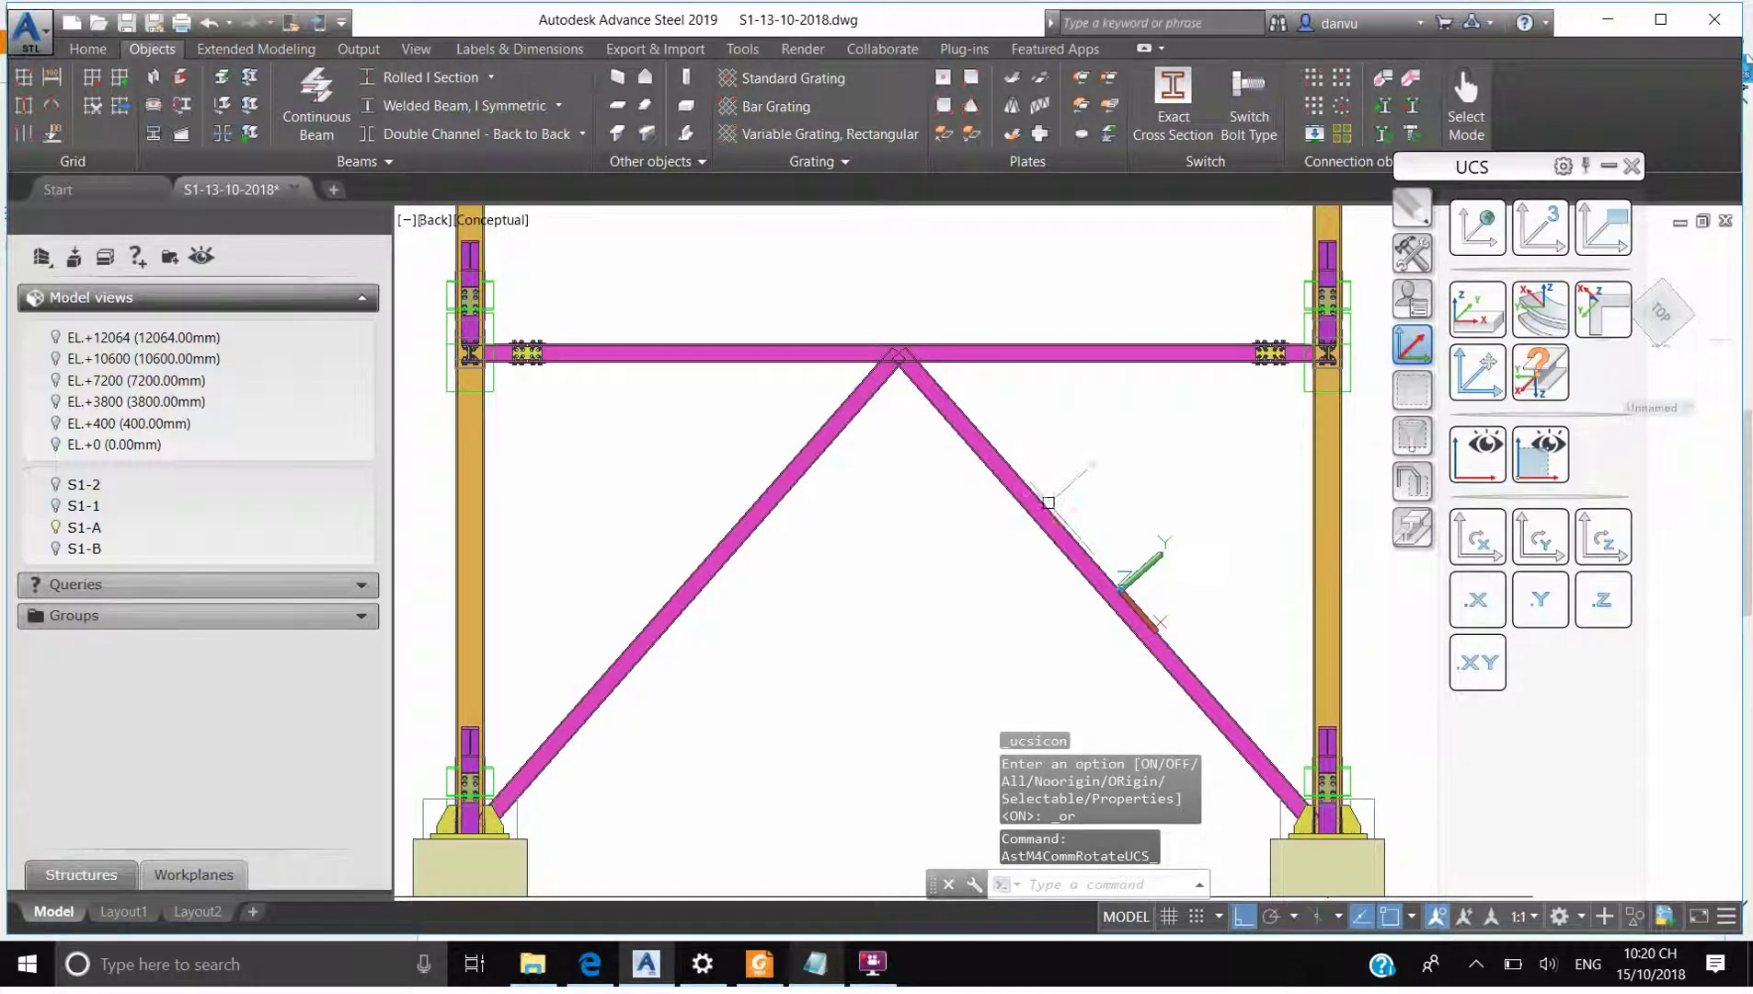
Show only the right bracing beam and display the plan view of the current UCS
{"action": "left_click", "coordinate": [1040, 512]}
{"action": "left_click", "coordinate": [1418, 483]}
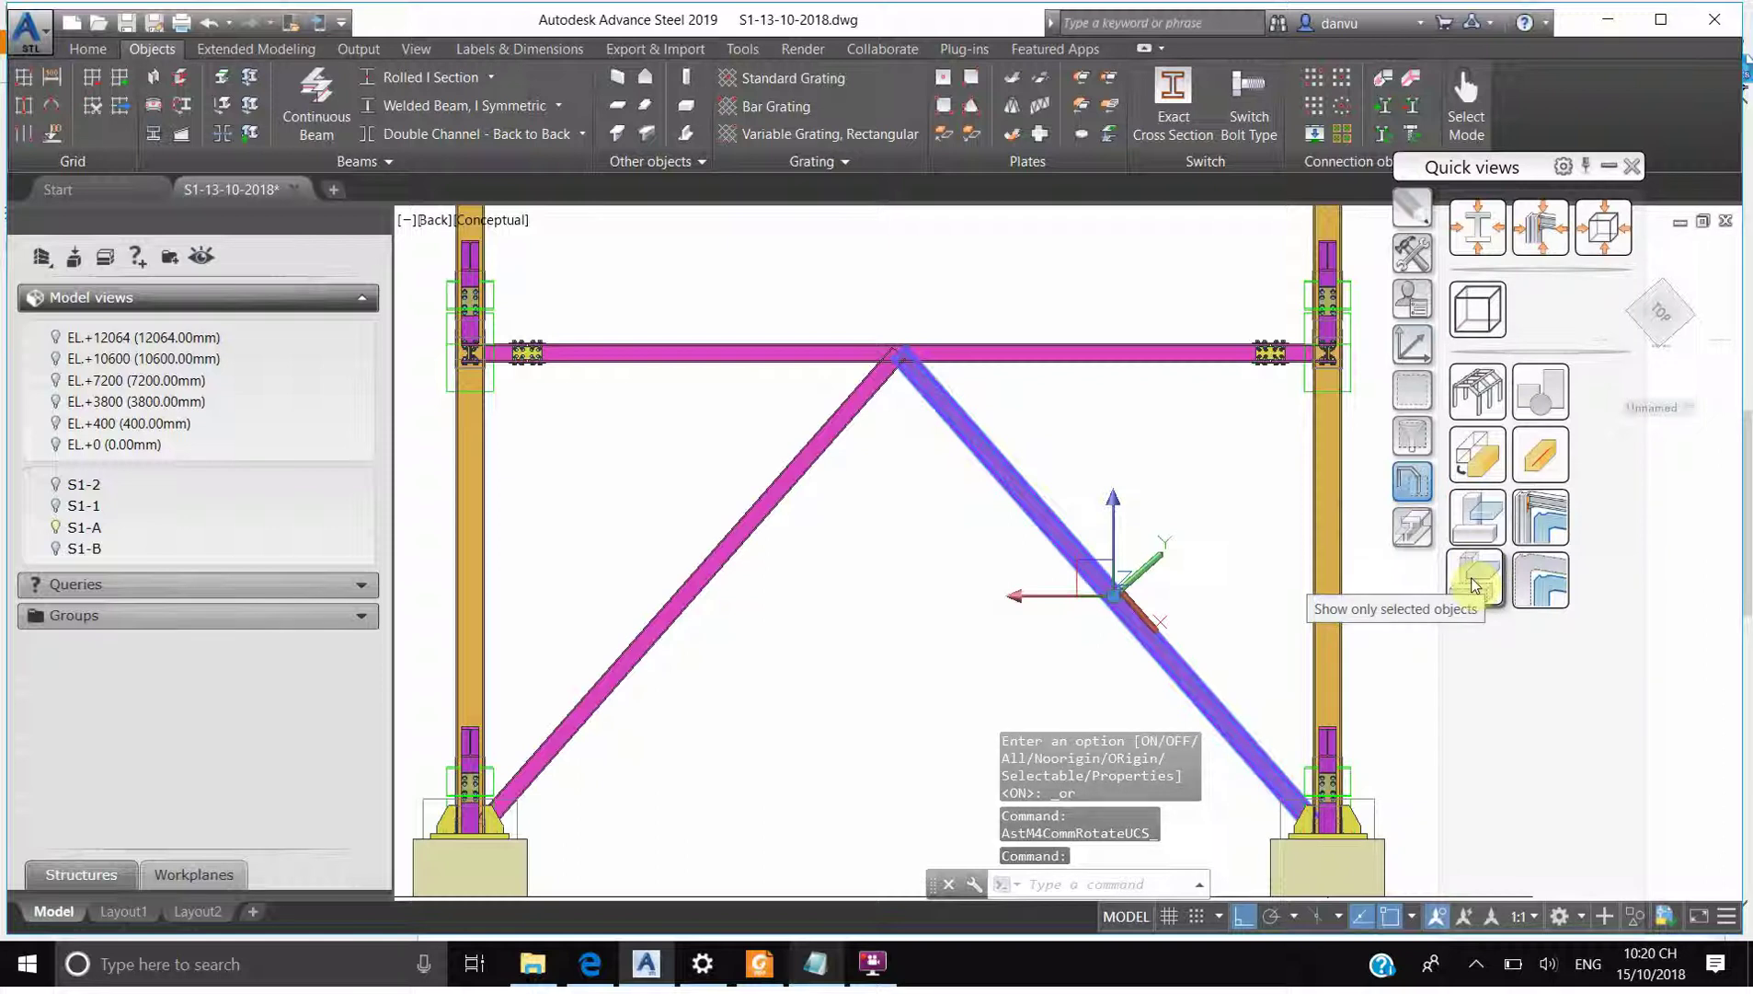
{"action": "left_click", "coordinate": [1478, 578]}
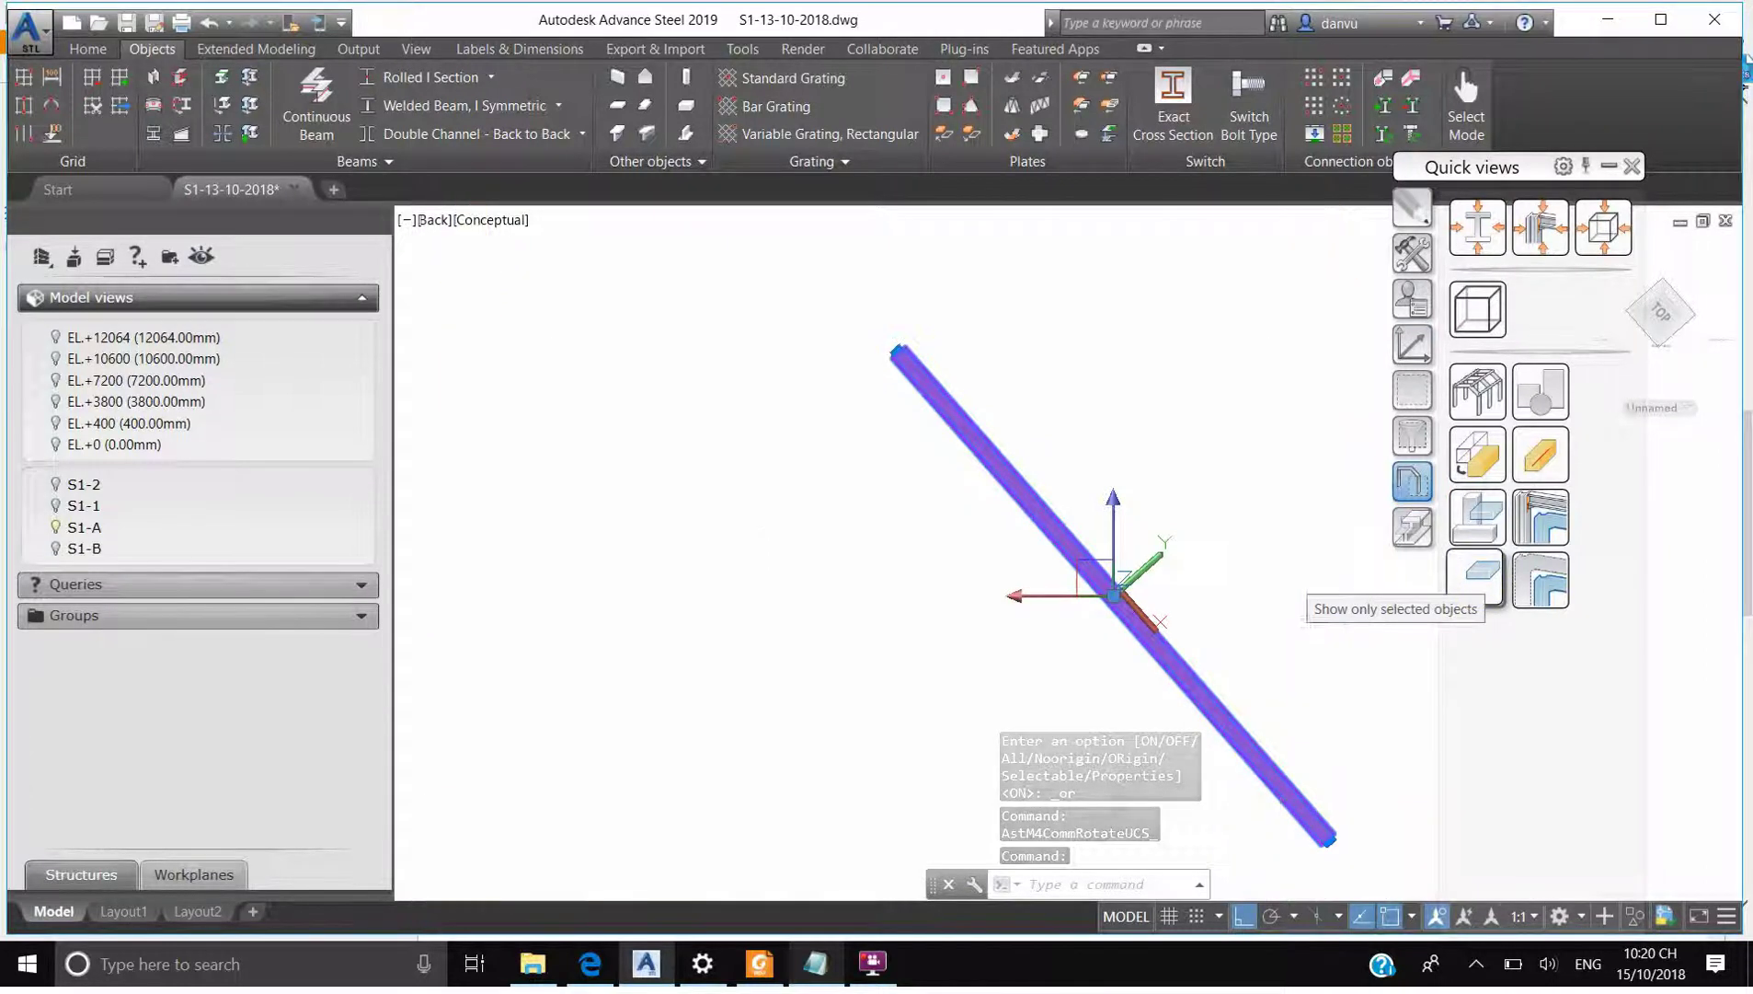
{"action": "left_click", "coordinate": [1425, 348]}
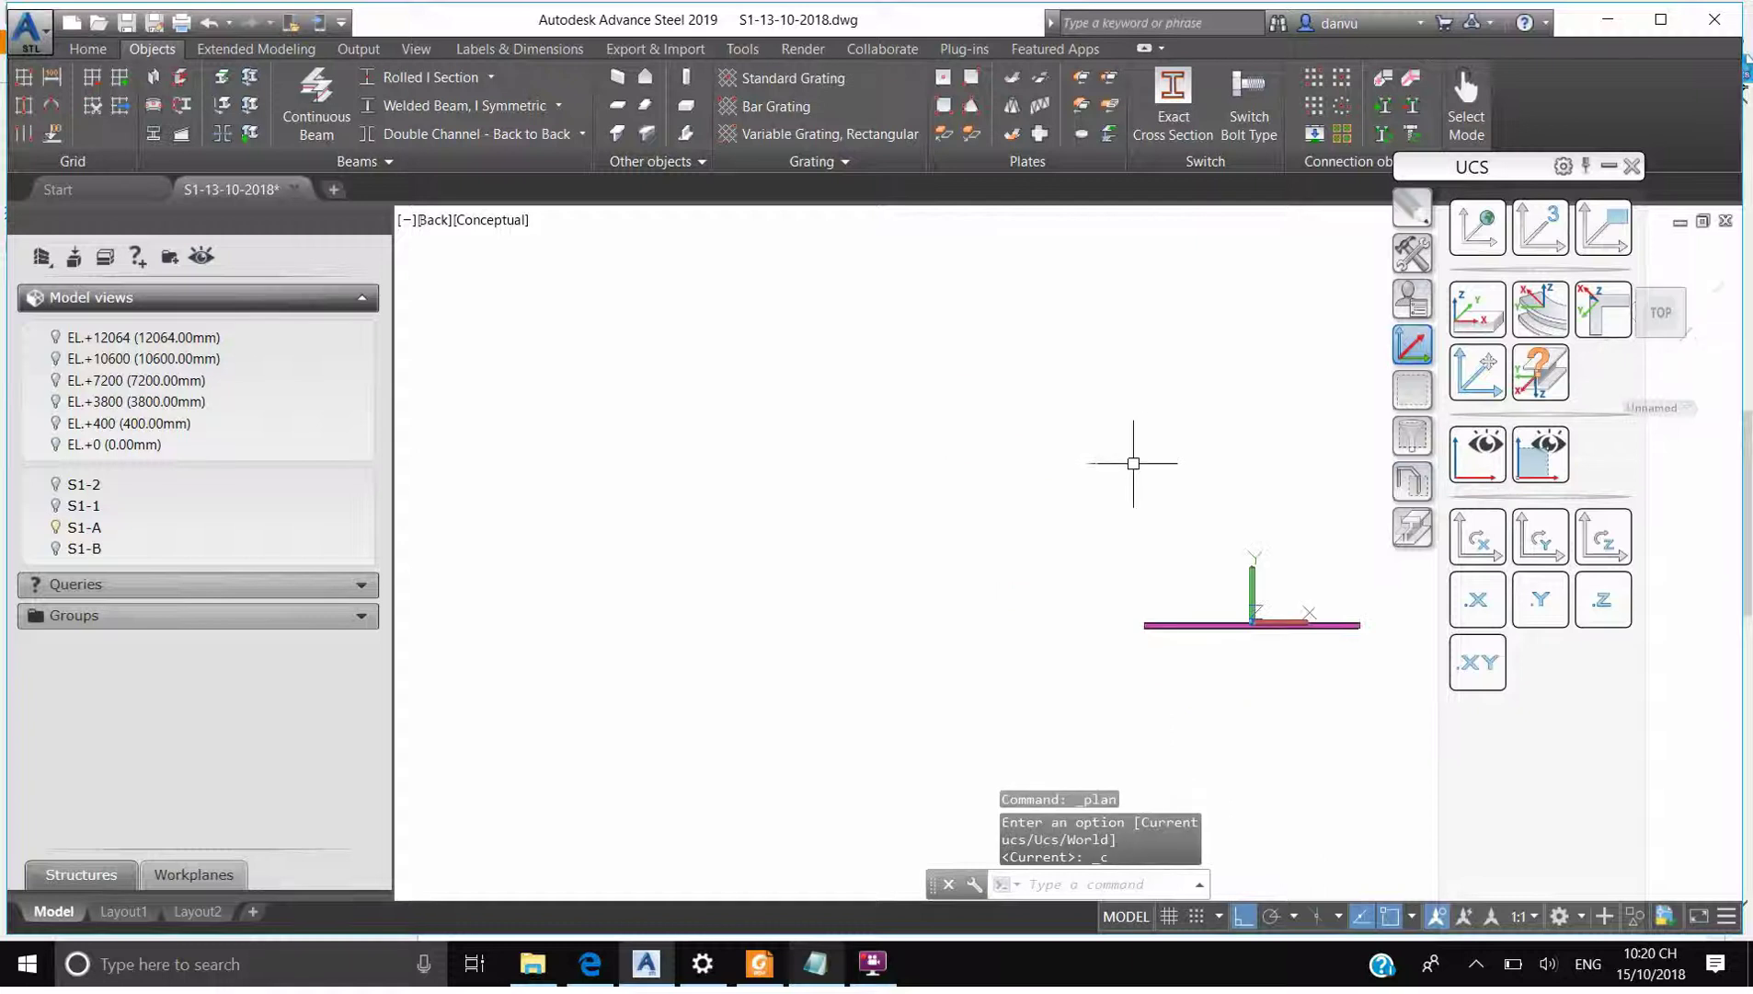